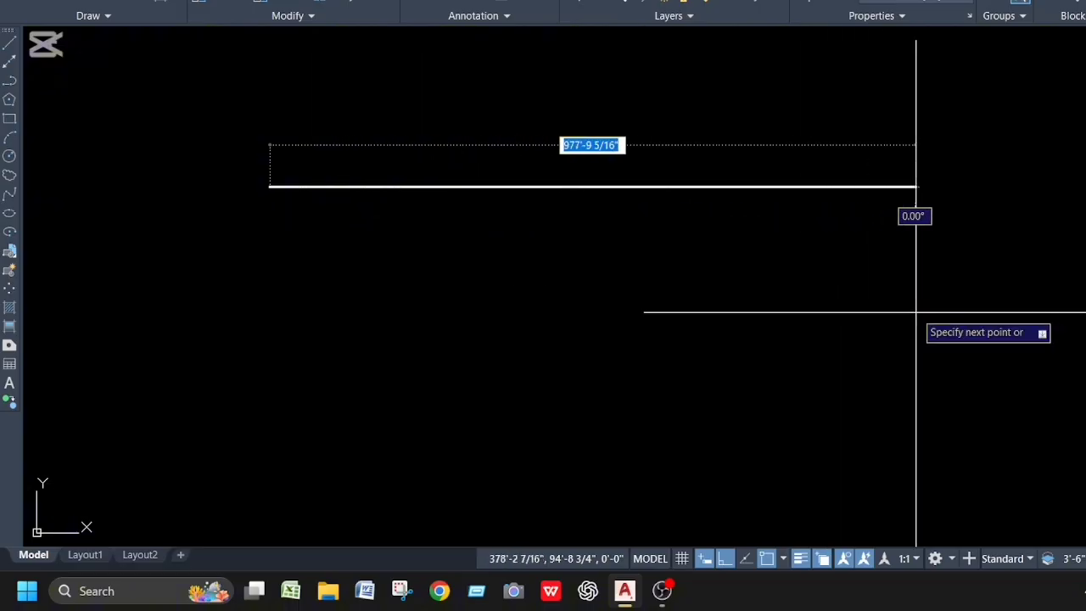
Finish the horizontal line with a length of 40'
type("40")
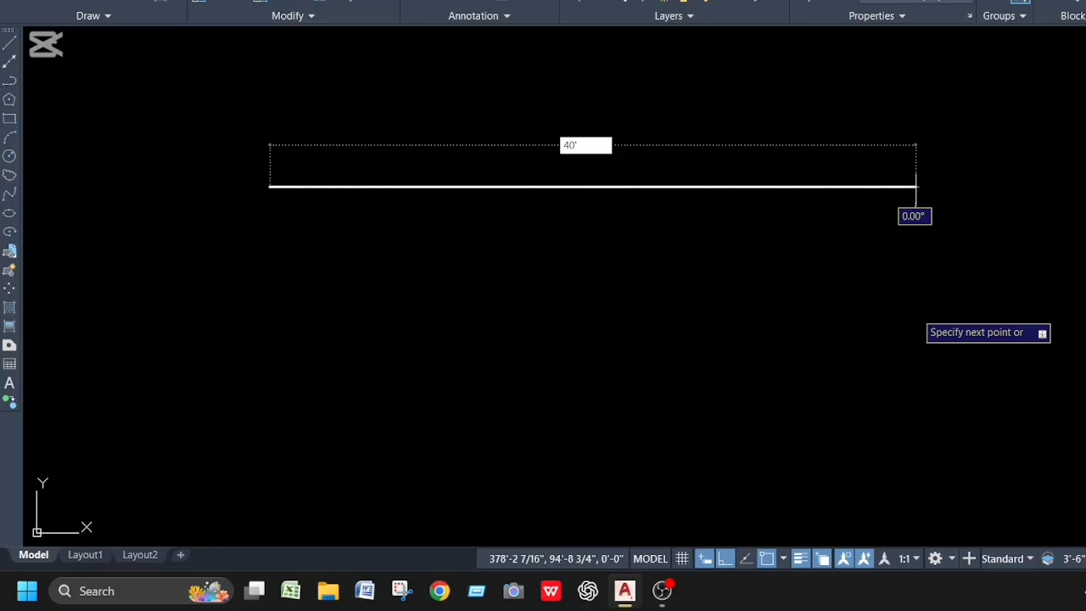
key("Return")
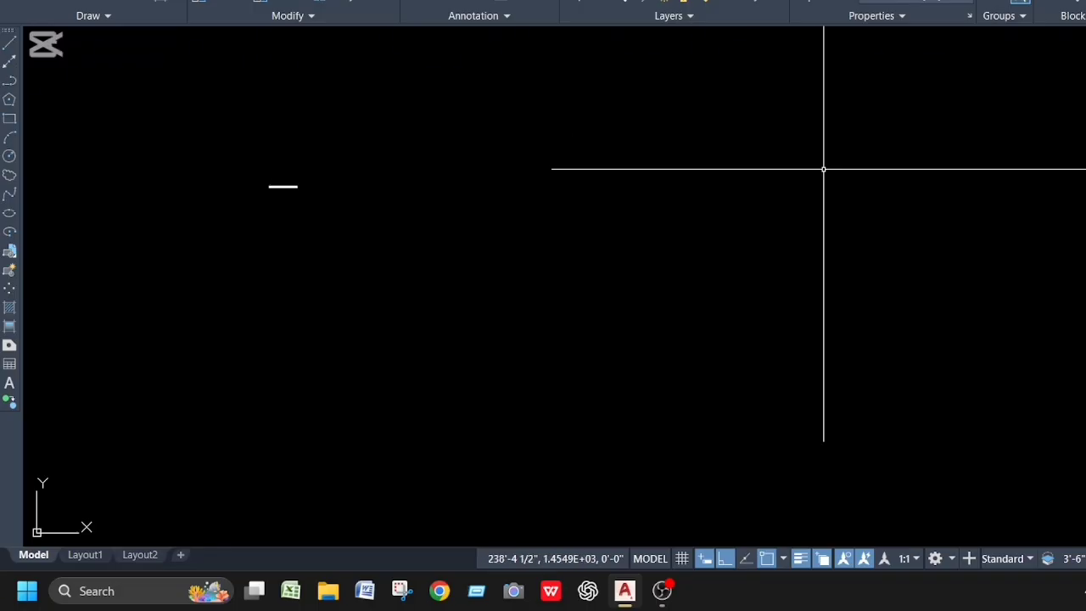
scroll(237, 212, "up", 6)
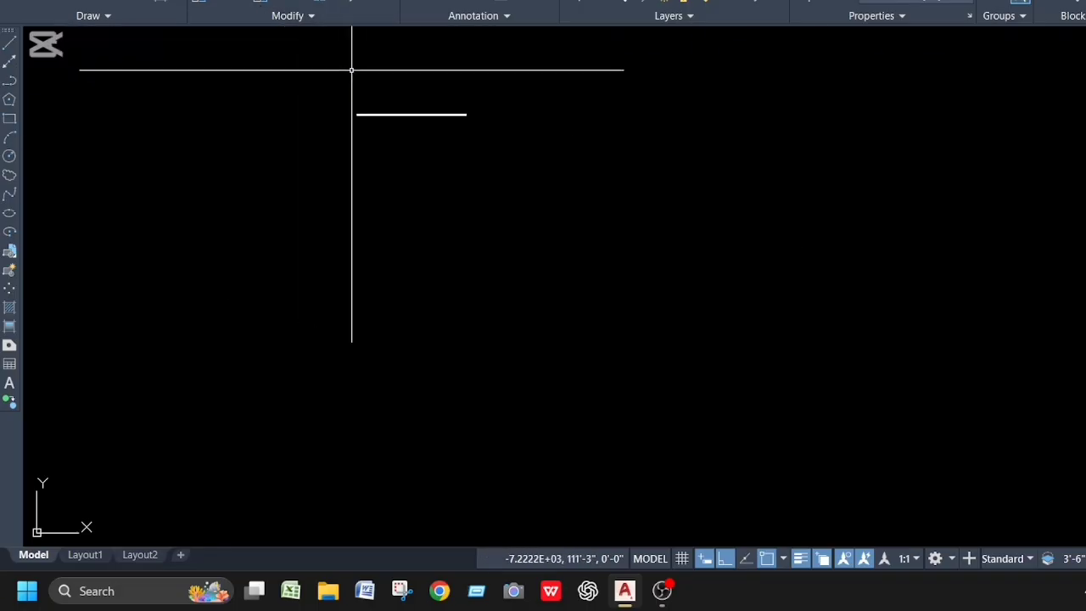
scroll(355, 69, "up", 4)
scroll(558, 281, "up", 1)
scroll(558, 281, "down", 1)
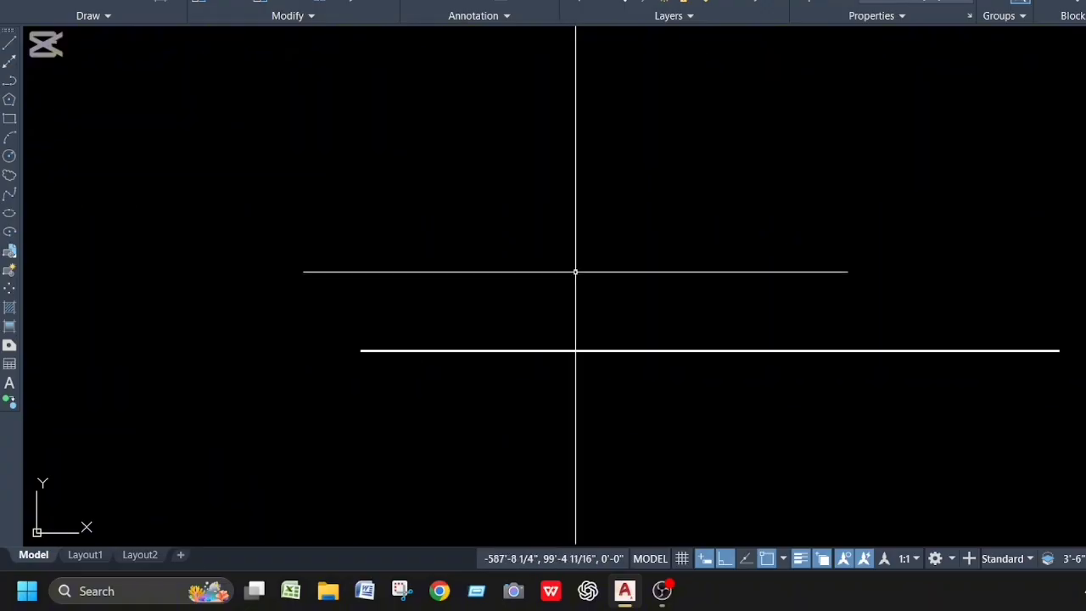
Draw a 40' vertical line downward from the left end of the horizontal line
type("l")
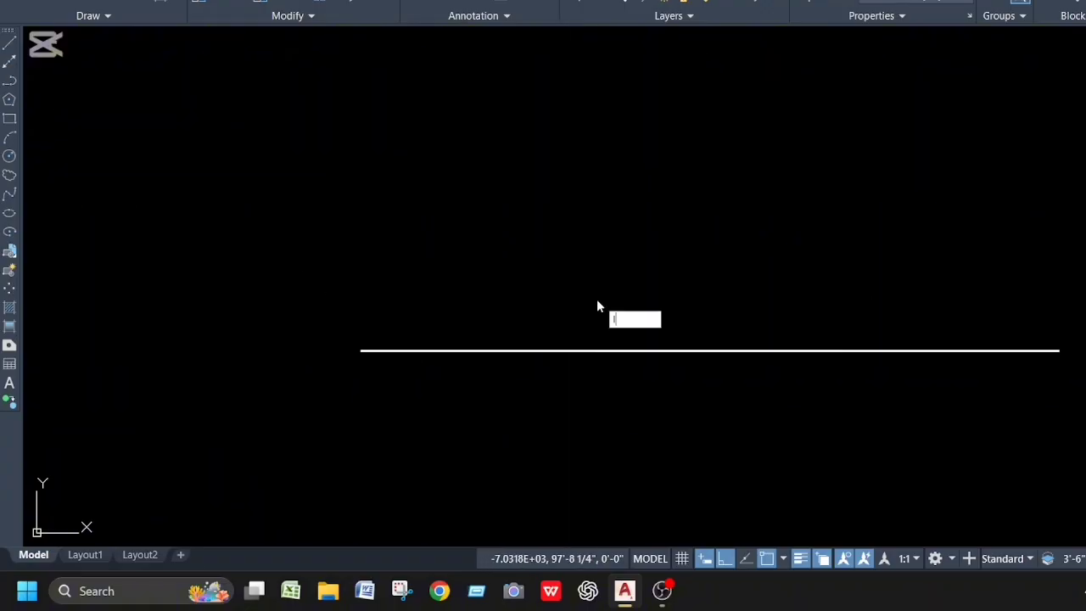
key("Return")
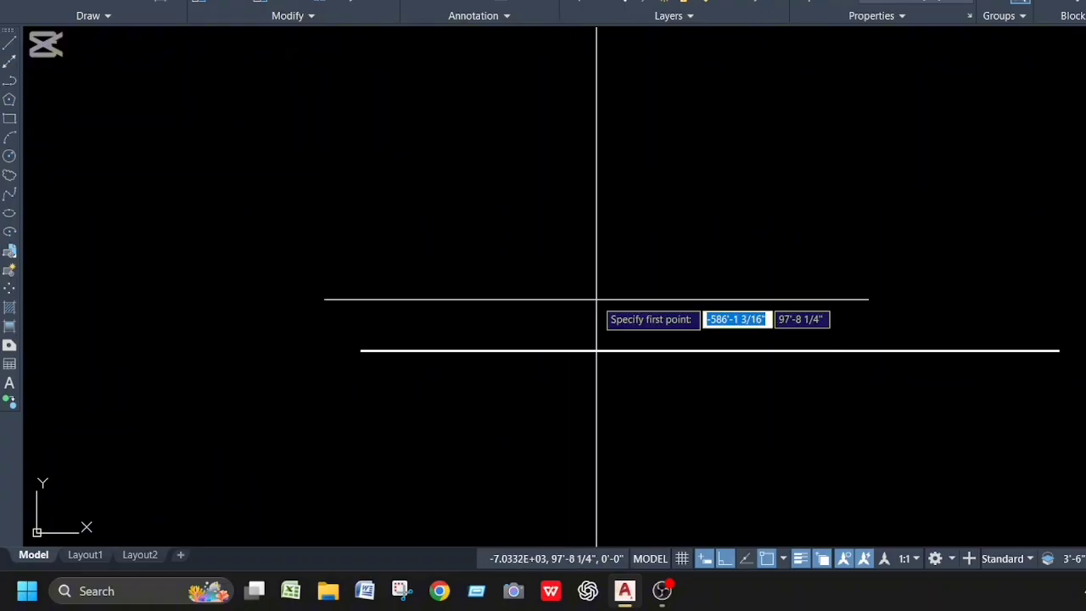
left_click(363, 350)
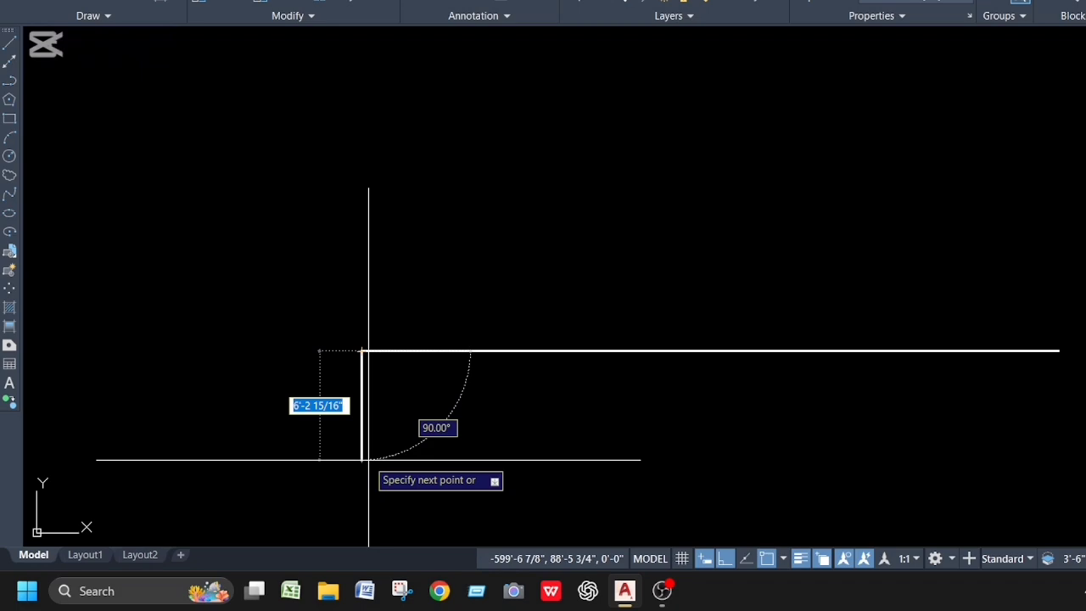
type("40")
key("Return")
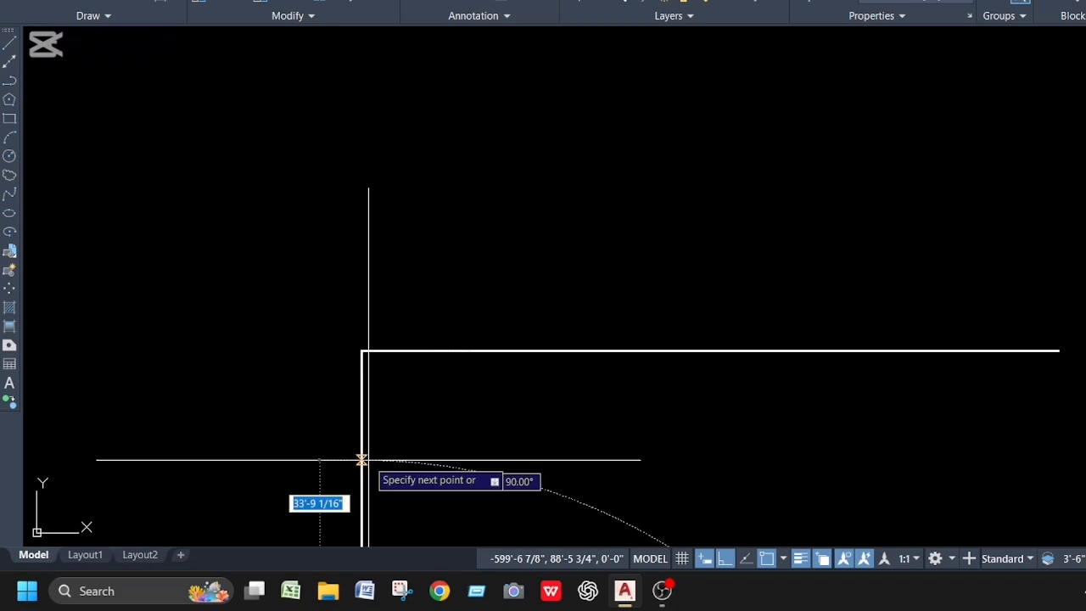
key("Escape")
scroll(627, 382, "down", 8)
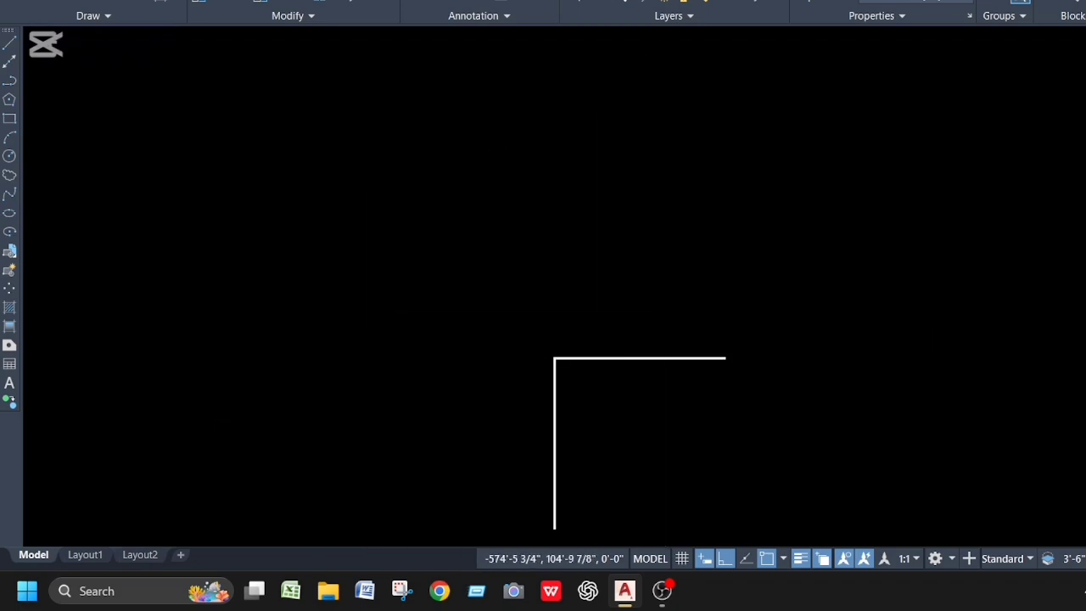
Offset the vertical line 5" to the right to form the left outer wall
scroll(660, 383, "up", 6)
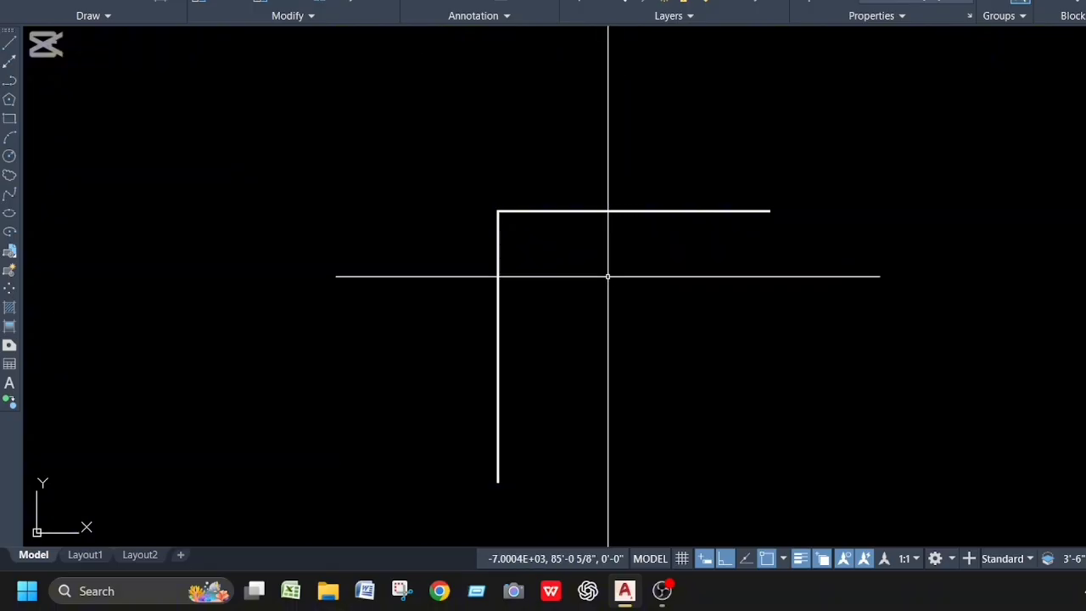
scroll(514, 187, "up", 2)
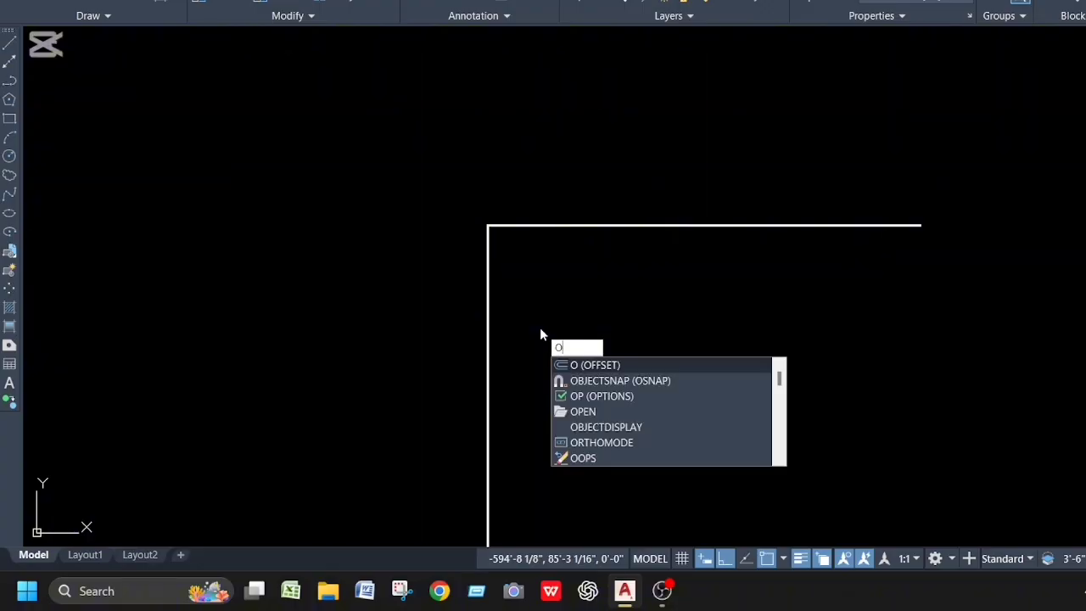
key("Return")
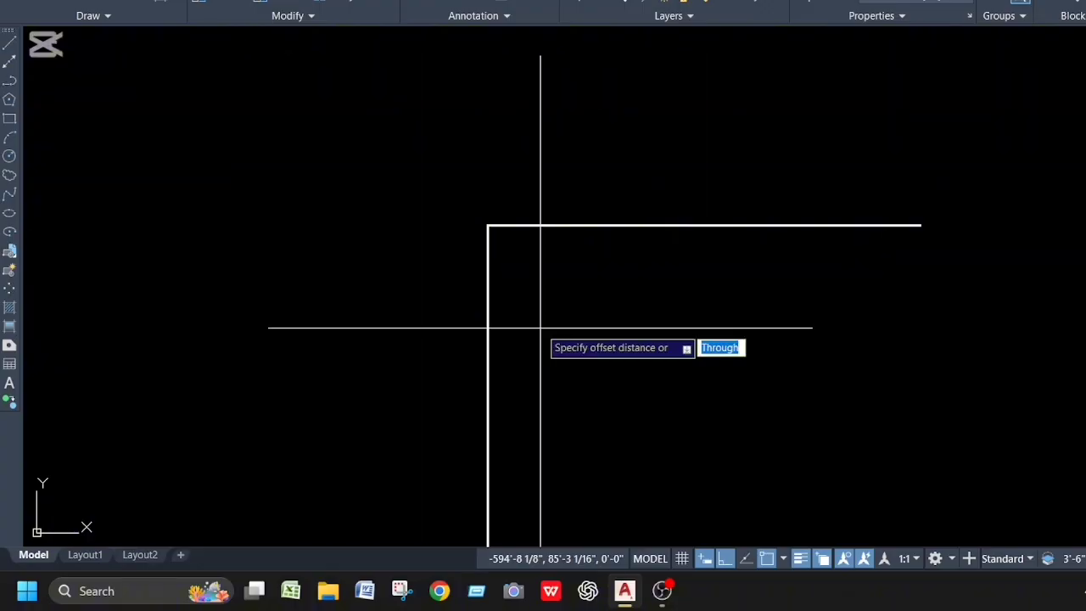
key("Return")
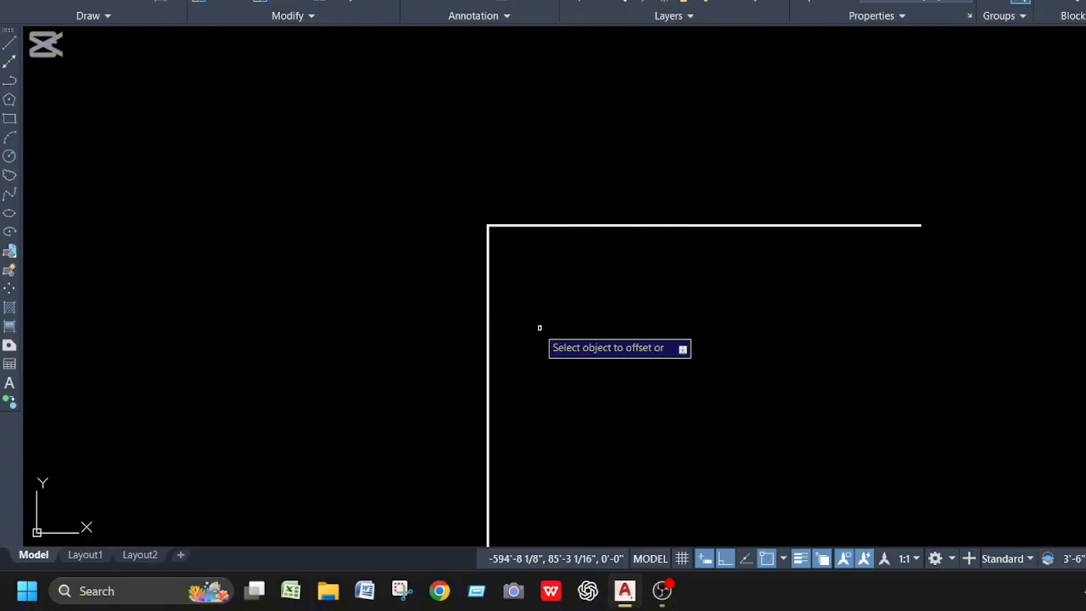
left_click(486, 312)
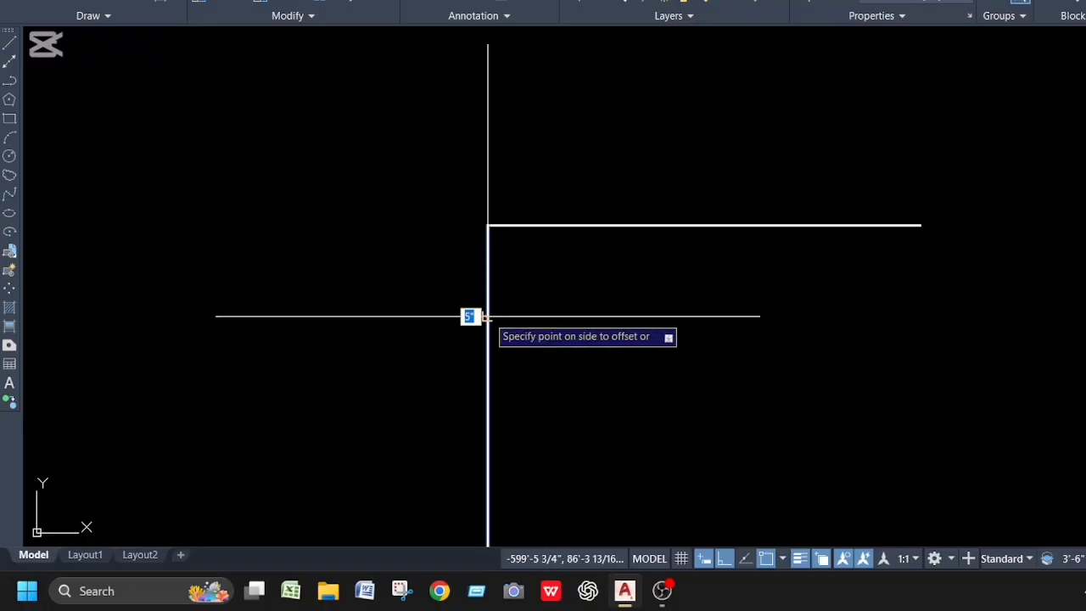
left_click(509, 338)
scroll(491, 330, "up", 5)
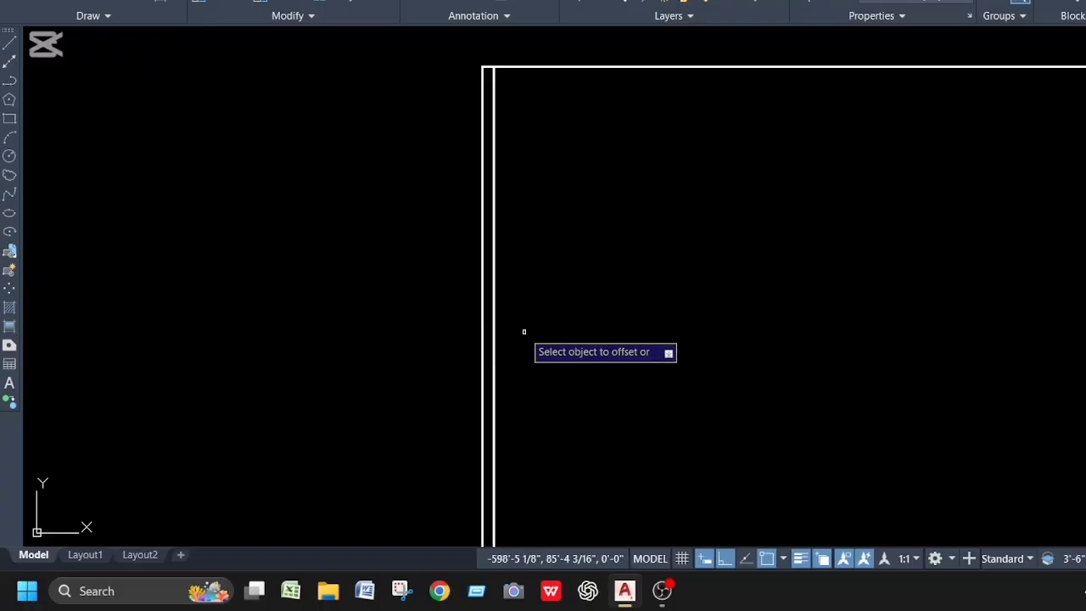
key("Escape")
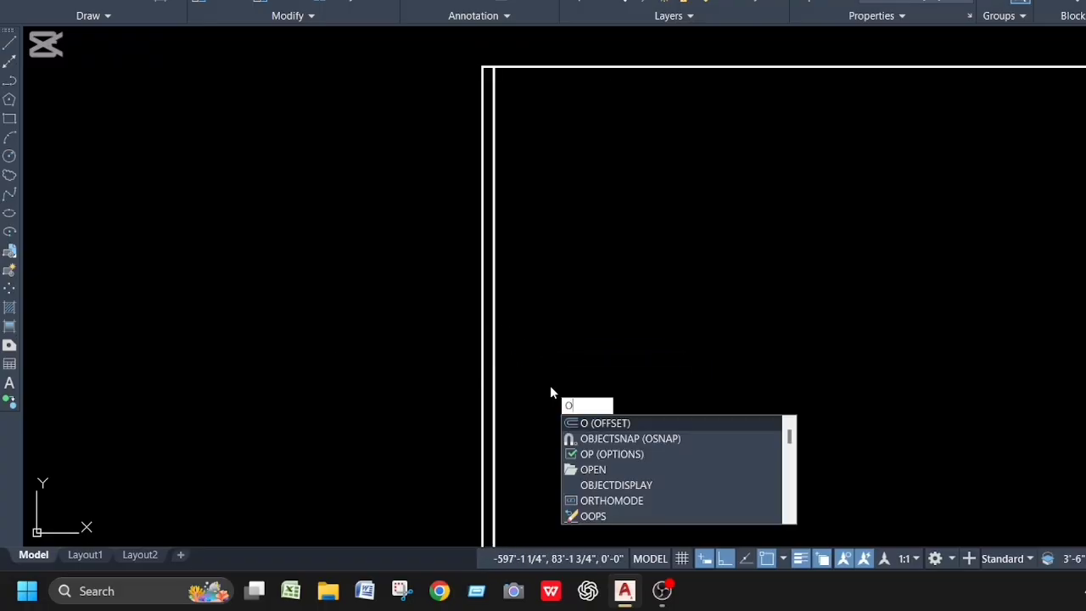
Offset the inner line of the left wall 12' to the right to set the first room's width
key("Return")
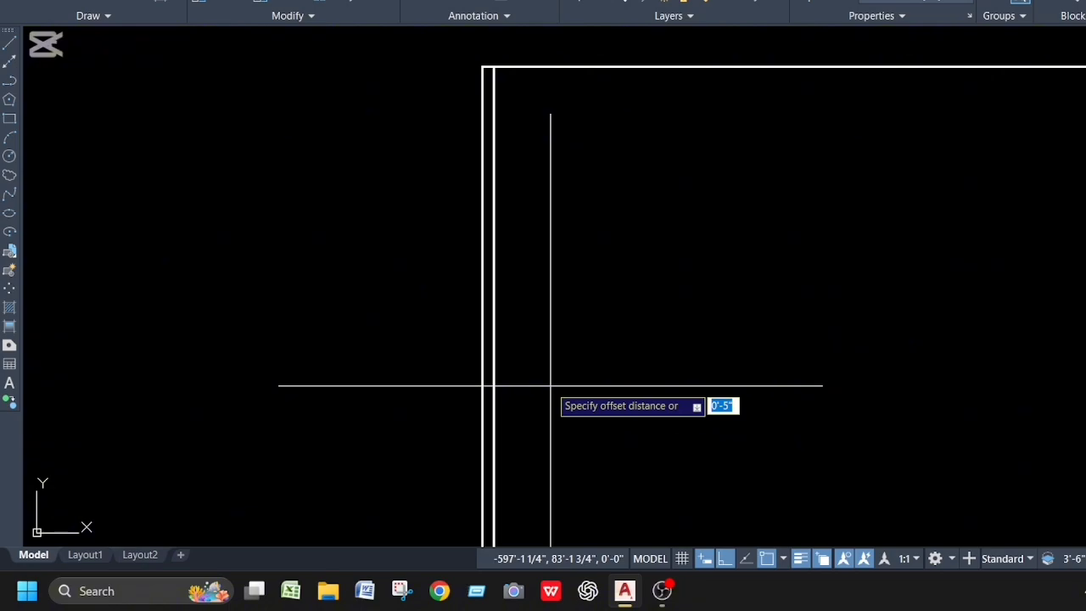
type("12")
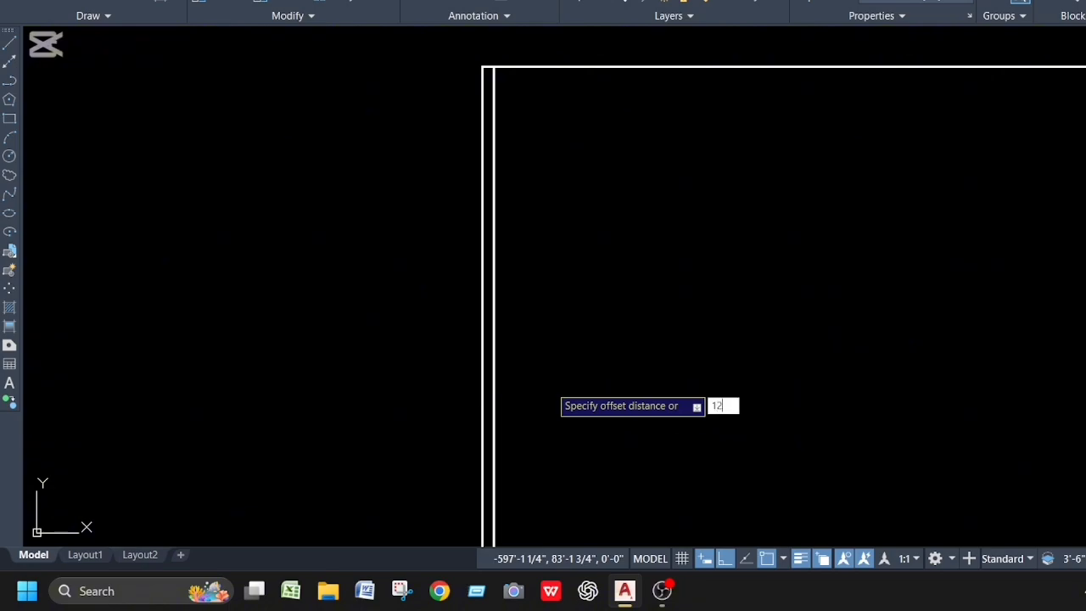
key("Return")
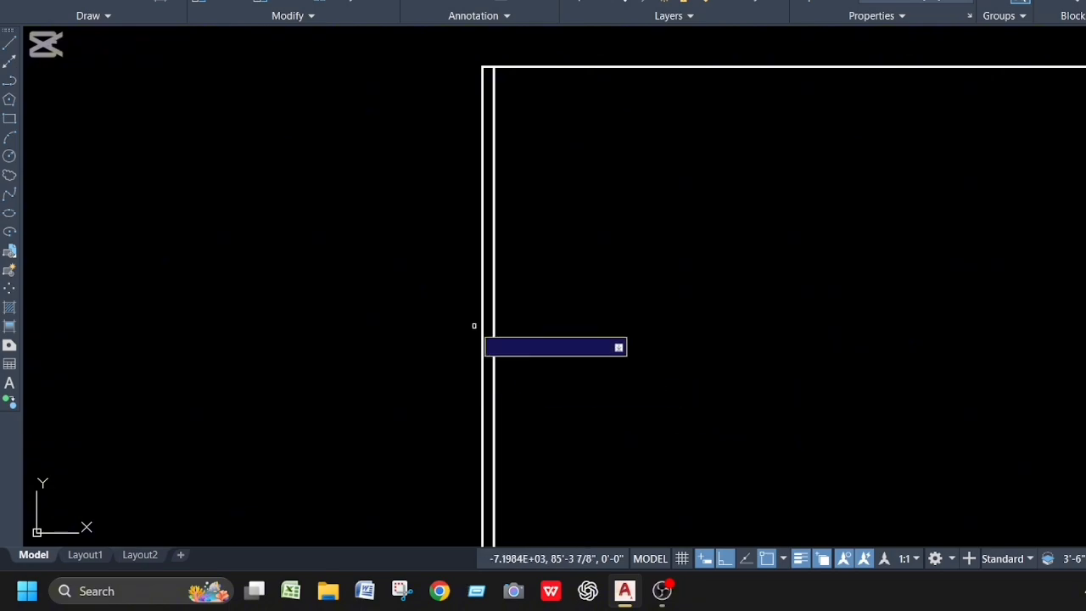
left_click(492, 350)
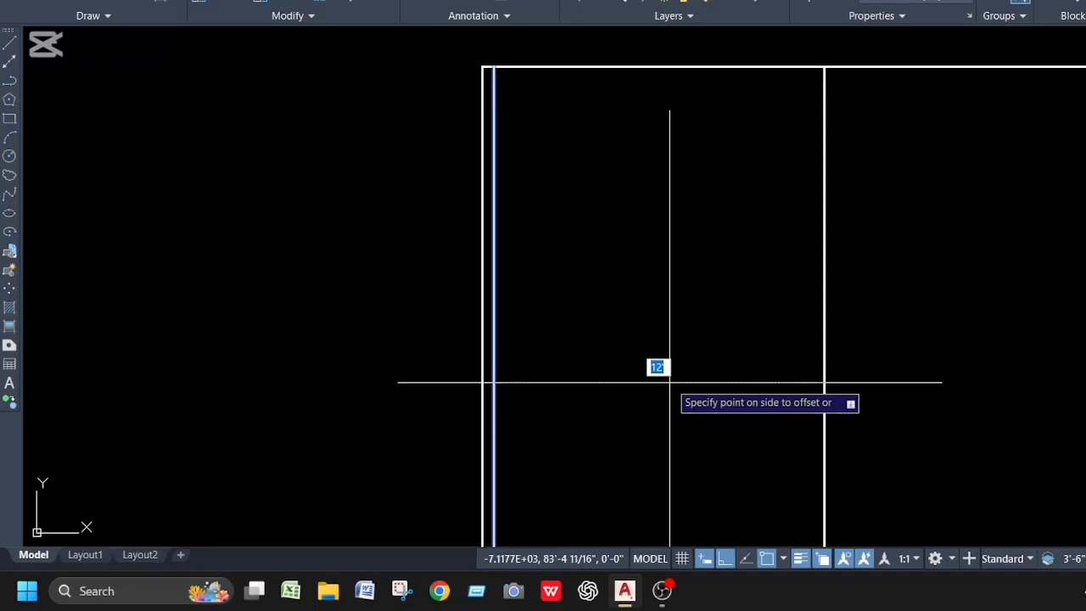
left_click(763, 395)
key("Escape")
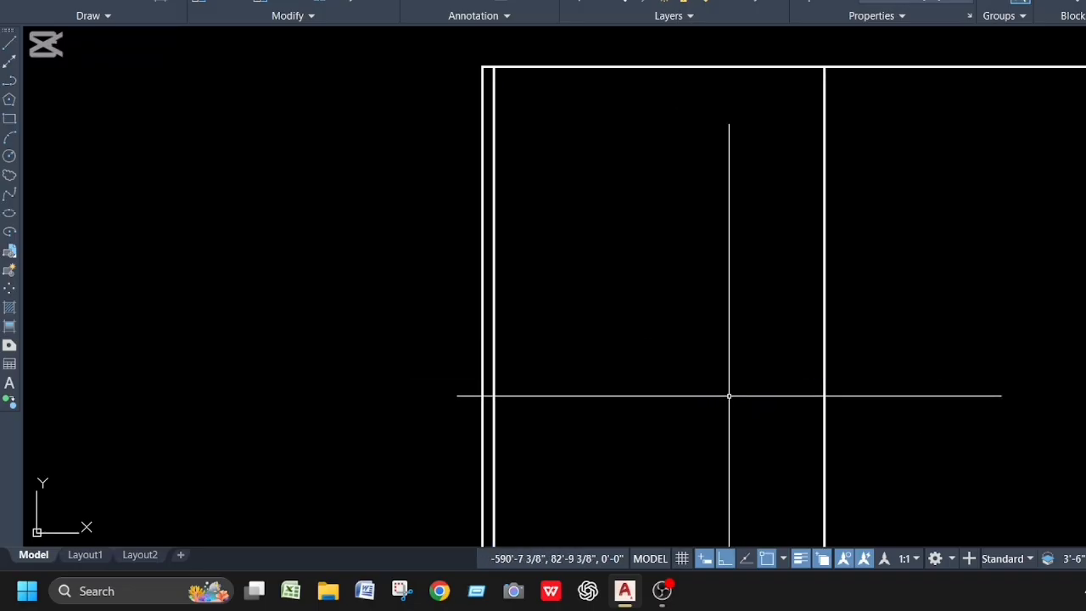
Offset the line at the first room's right side 5" to the right as the first partition's thickness
type("o")
key("Return")
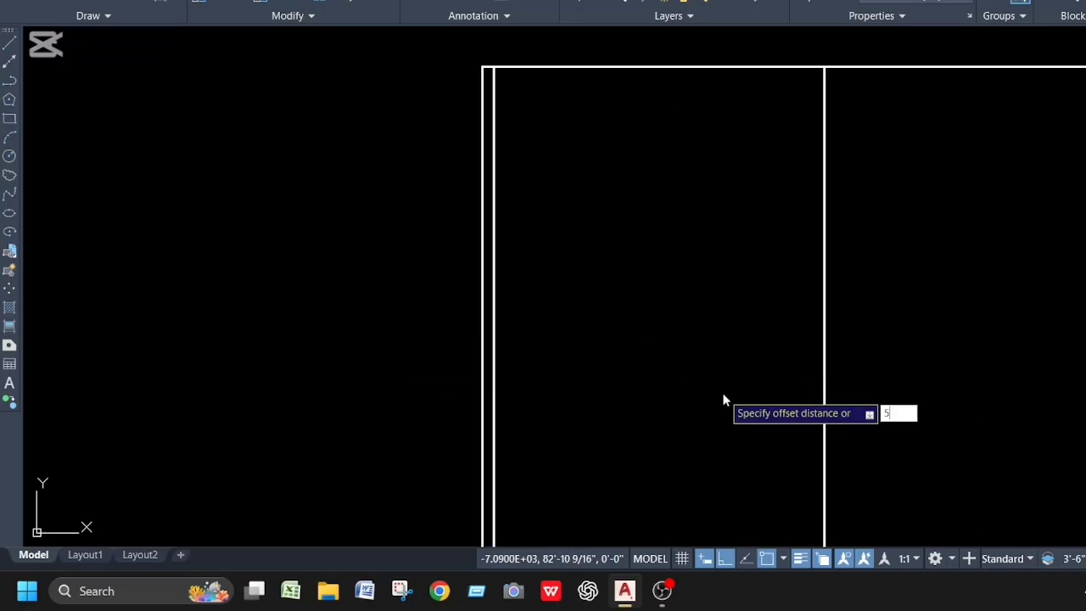
type("5\"")
key("Return")
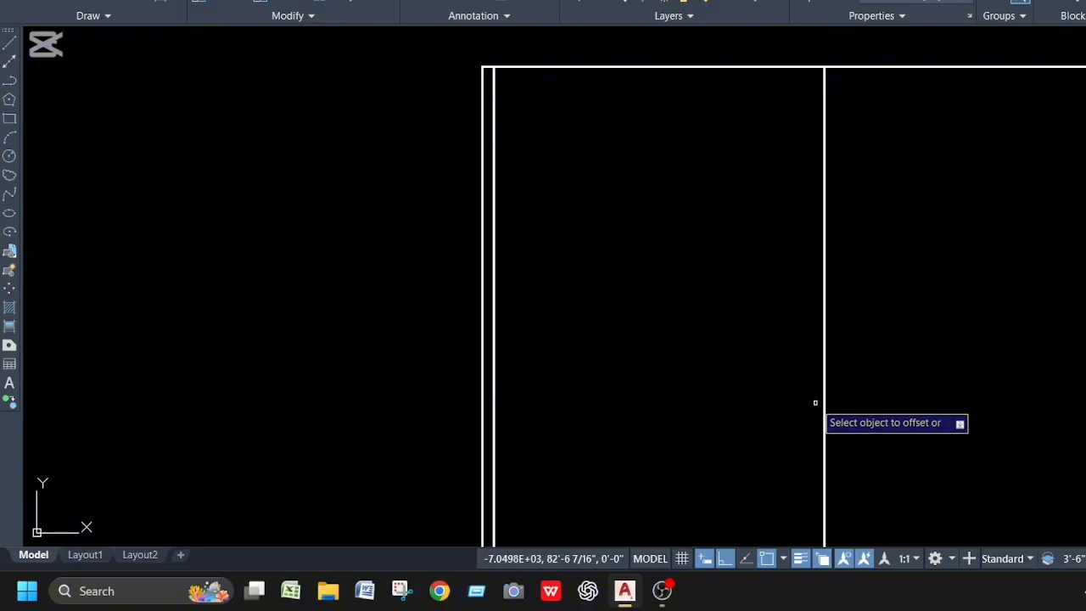
left_click(823, 415)
left_click(848, 417)
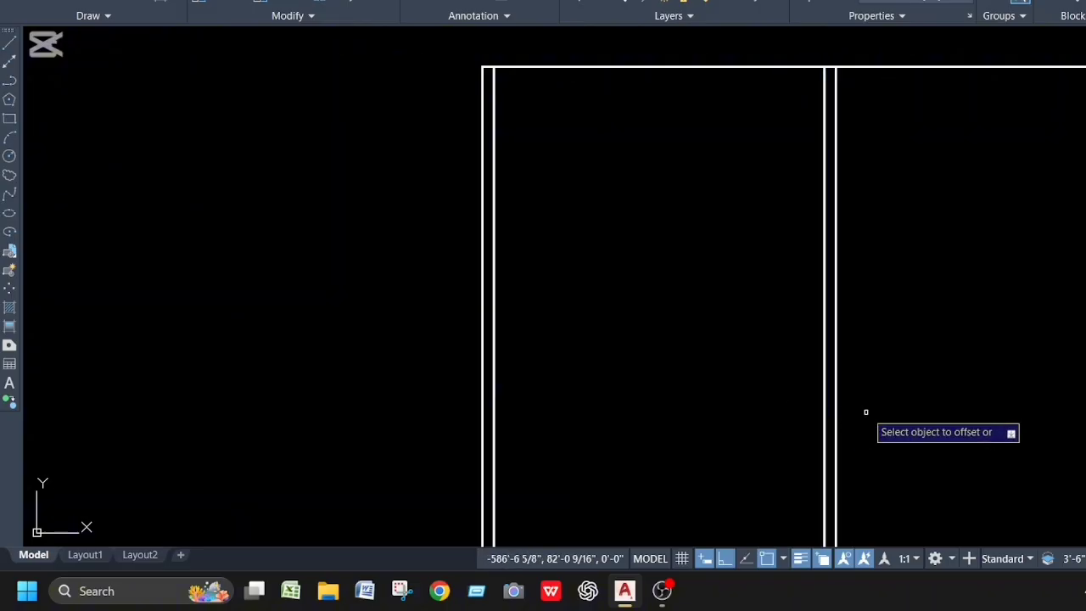
key("Escape")
Offset the right line of the first partition 13' to the right to set the second room's width
type("o")
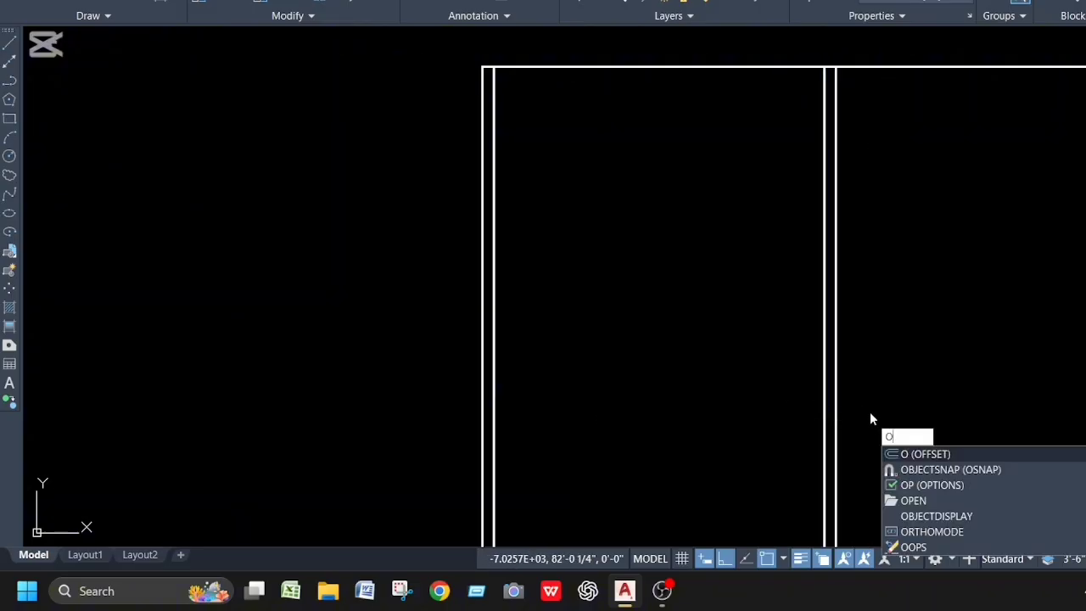
key("Return")
type("1")
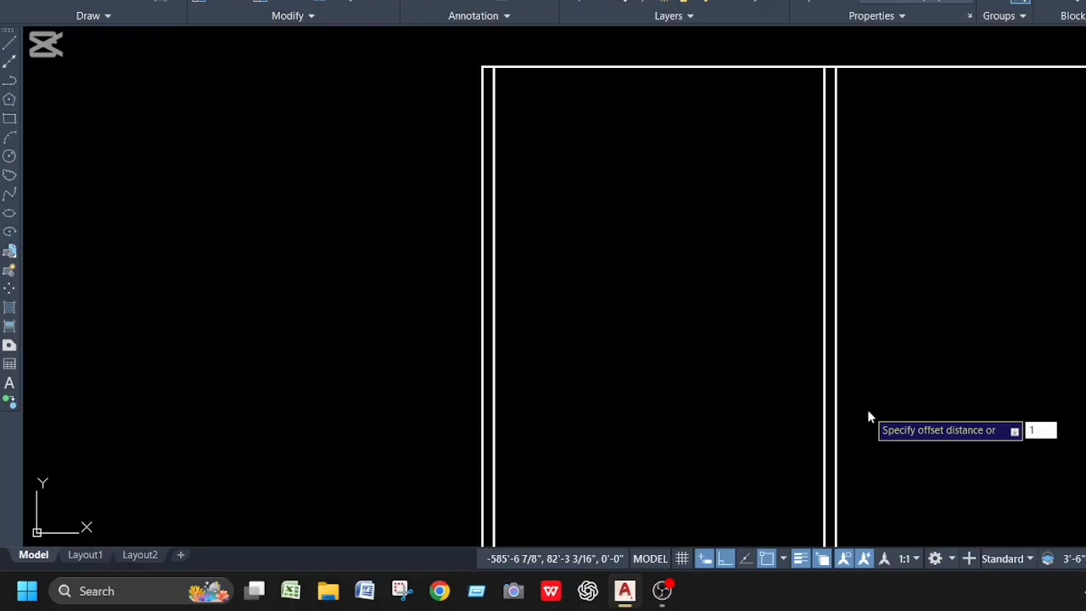
type("3")
key("Return")
left_click(835, 369)
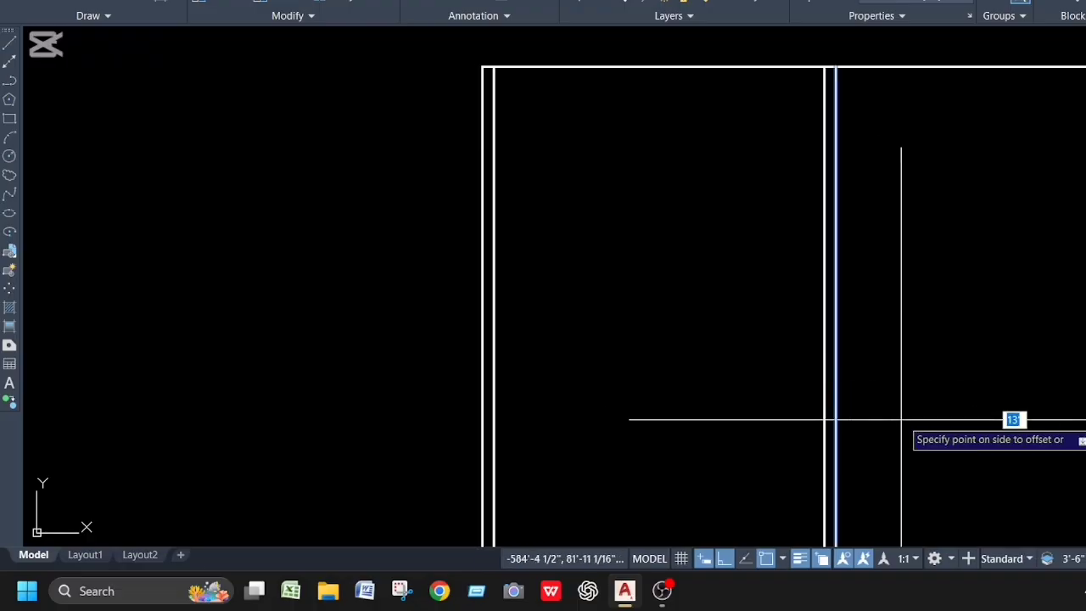
left_click(912, 417)
scroll(851, 415, "down", 3)
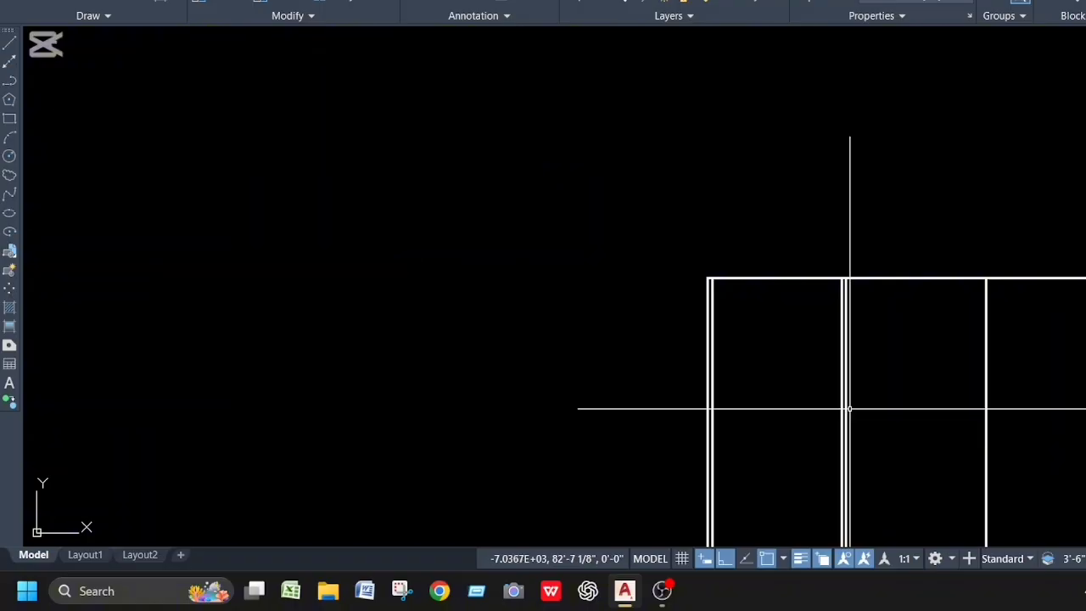
Offset the line at the second room's right side 5" to the right as the second partition's thickness
key("Return")
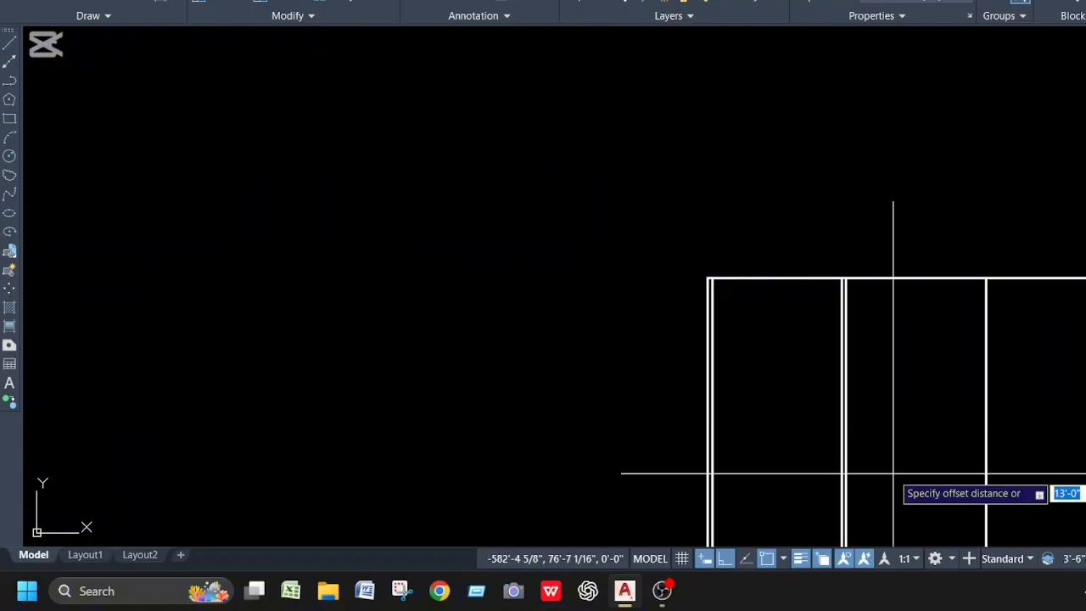
type("5")
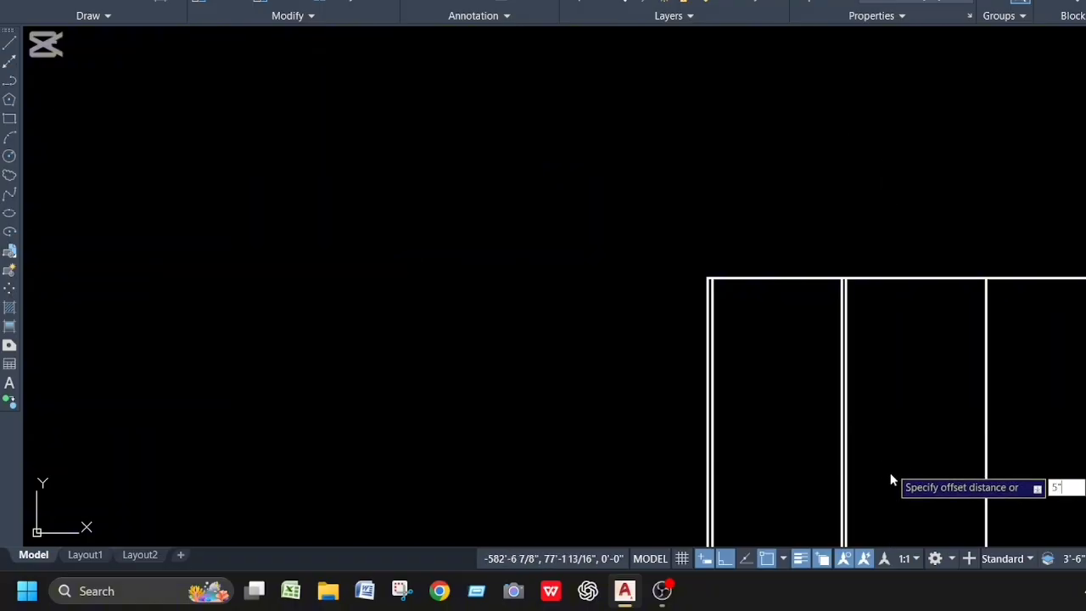
key("Return")
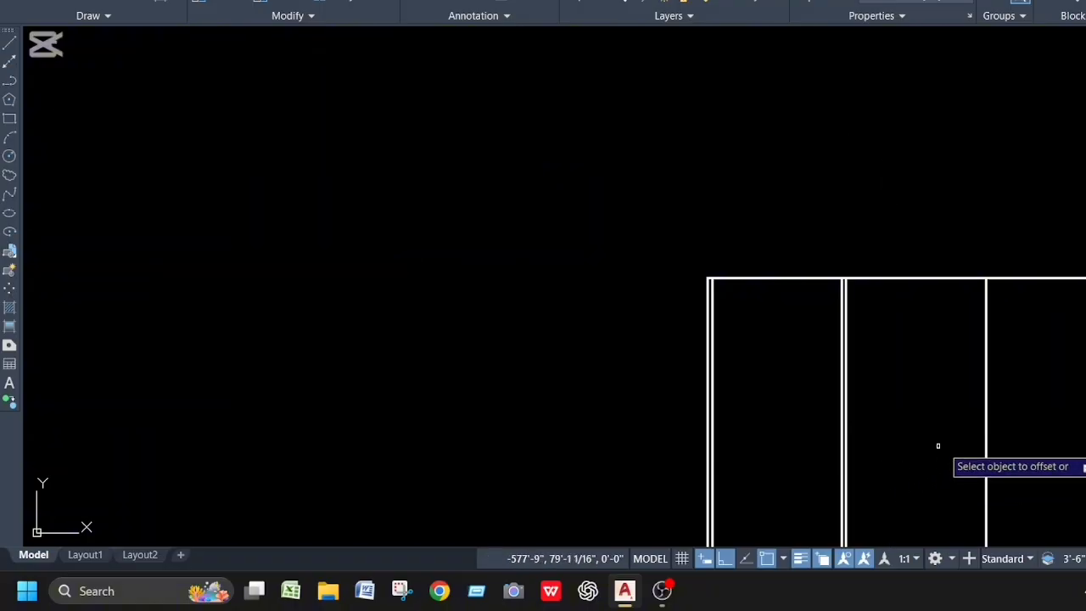
left_click(988, 501)
left_click(1064, 500)
scroll(974, 475, "up", 2)
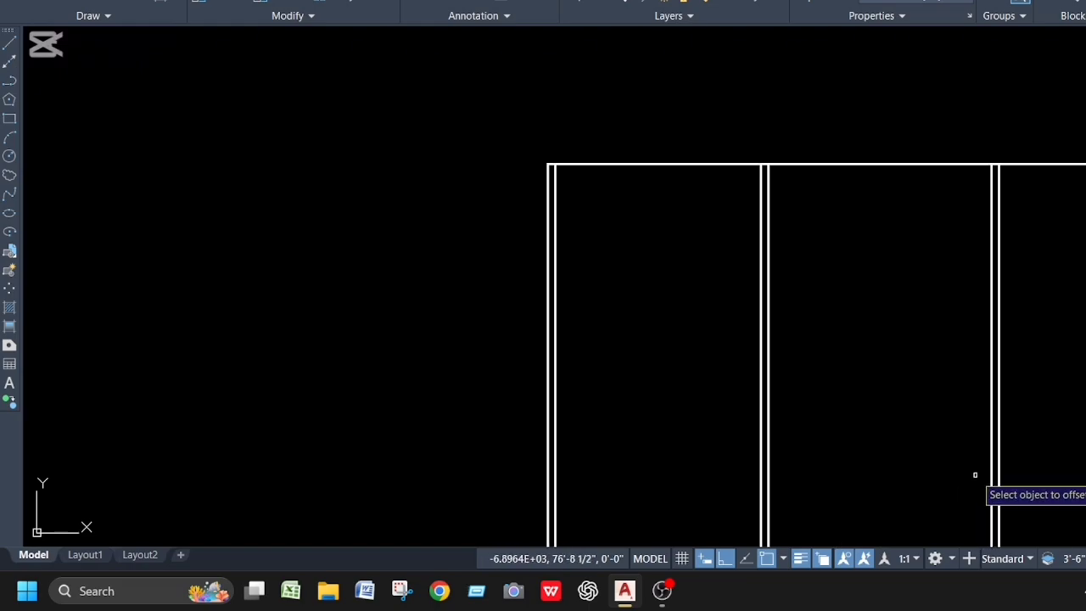
key("Escape")
Offset the right line of the second partition to the right to mark the next narrow space
key("Return")
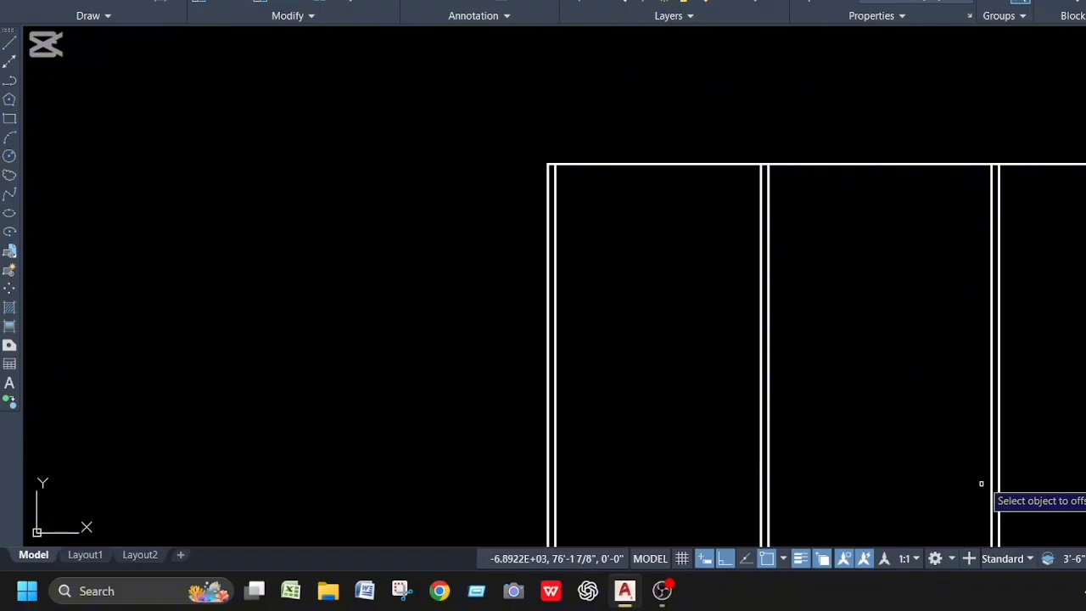
left_click(996, 490)
left_click(1027, 500)
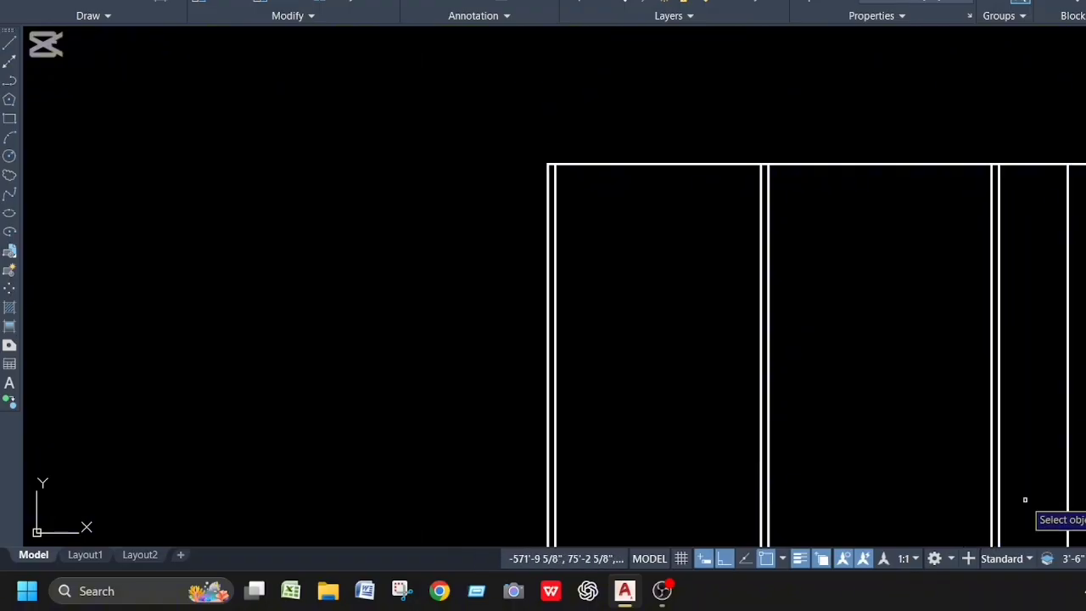
left_click(999, 491)
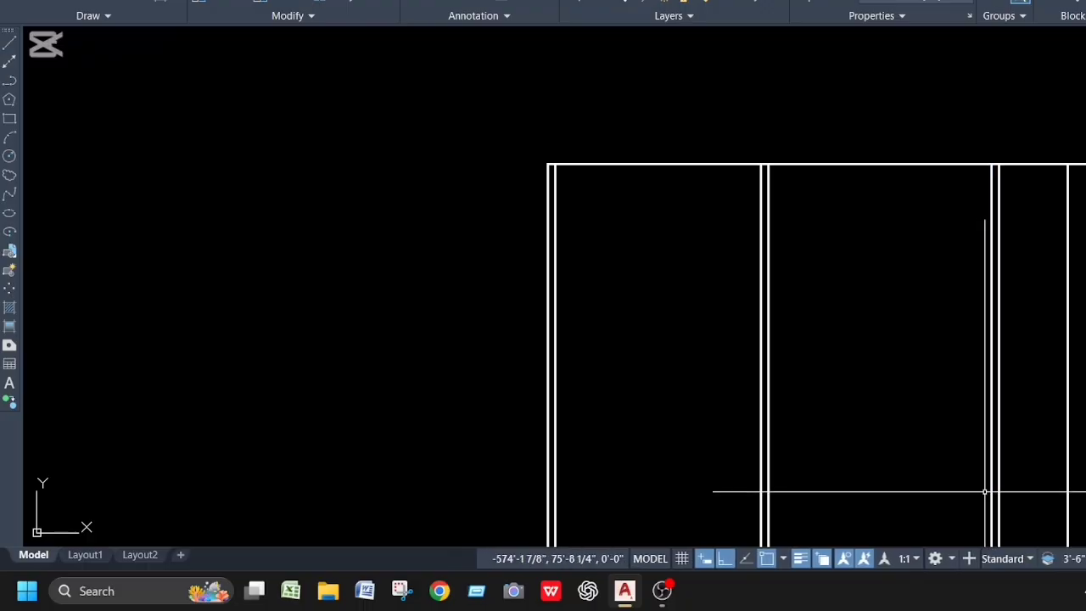
Offset the line at the narrow space's right side 5" to the right as the third vertical partition's thickness
type("o")
key("Return")
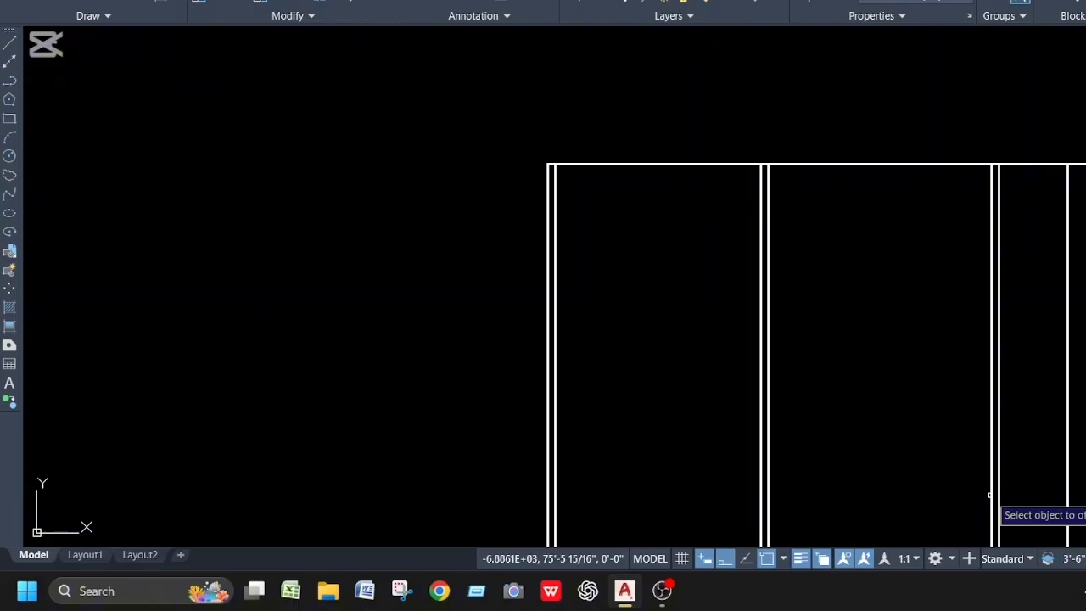
left_click(1068, 467)
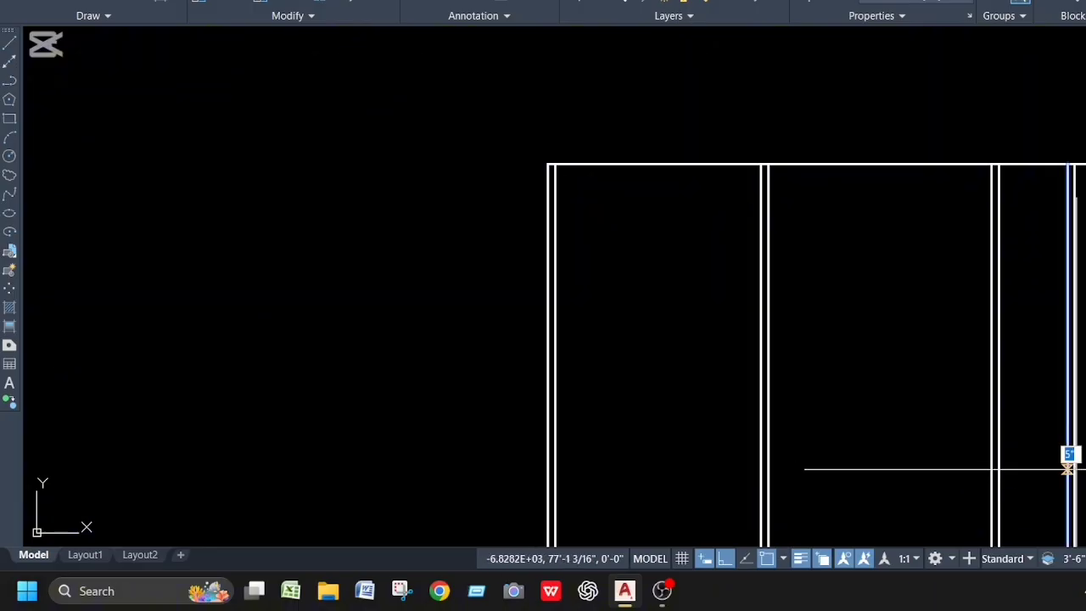
left_click(1081, 472)
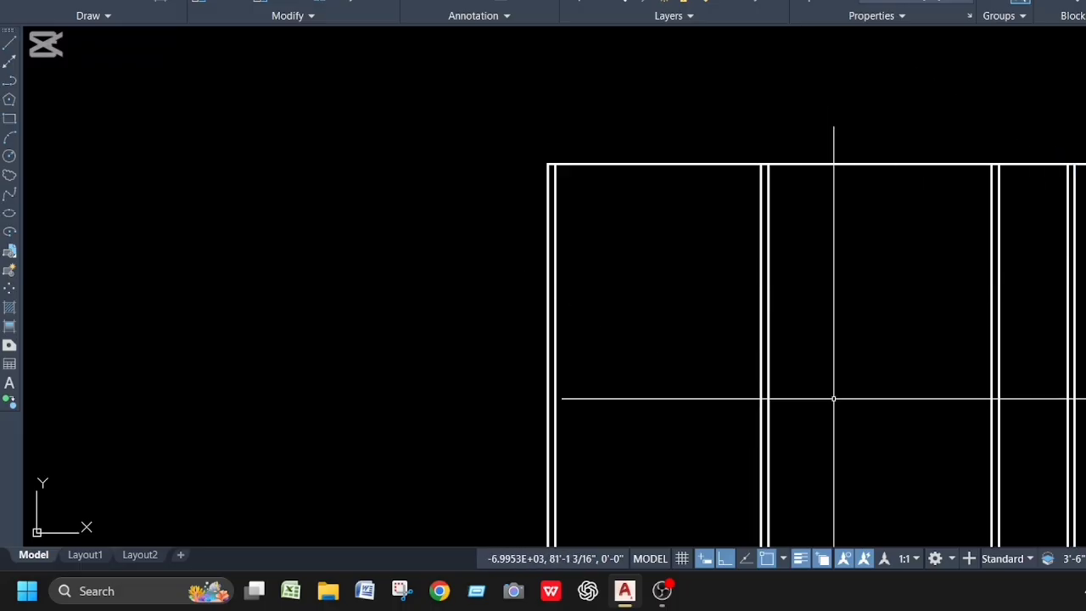
Offset the plan's top outer line 5" downward as the top wall's thickness
type("o")
key("Return")
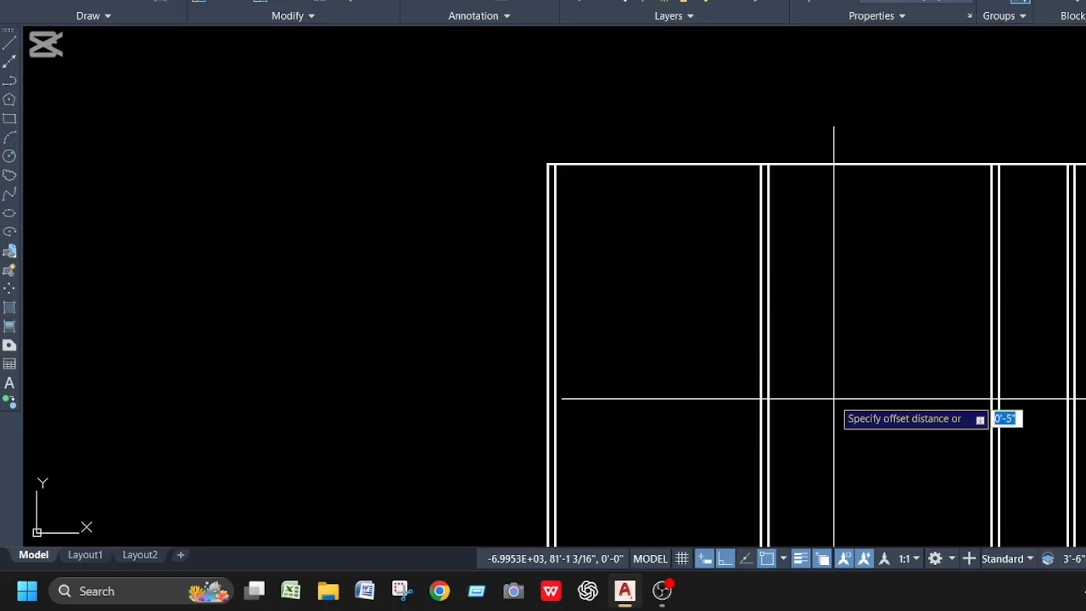
type("5")
key("Return")
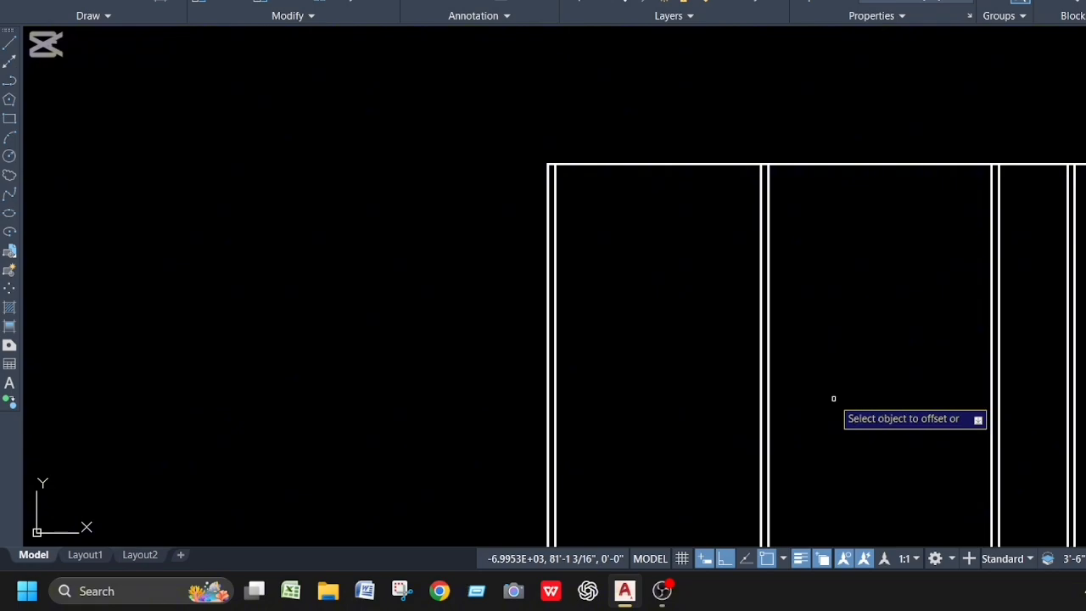
left_click(867, 166)
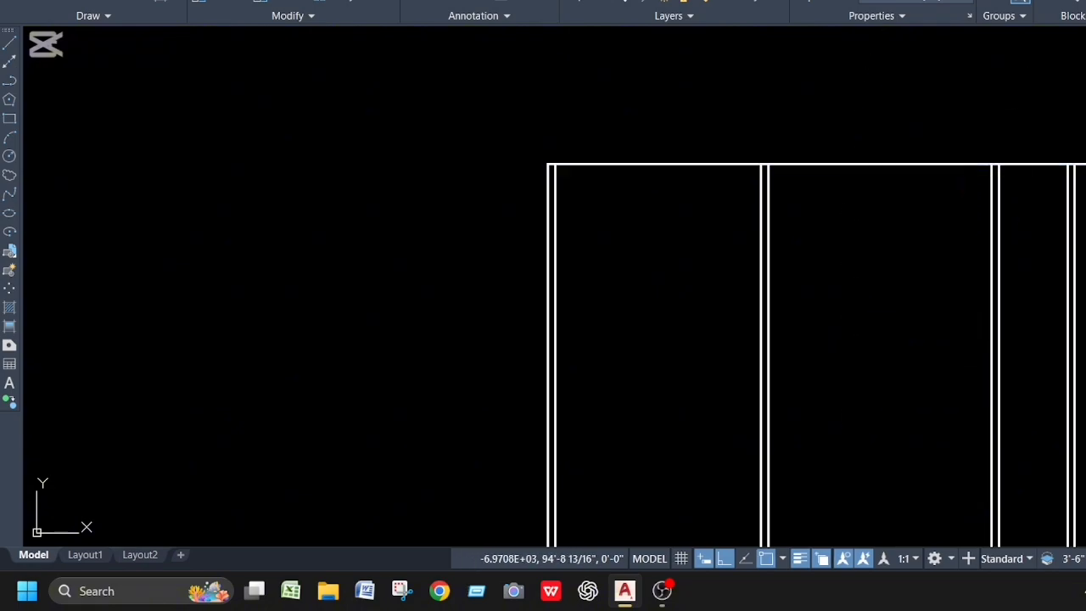
left_click(840, 194)
key("Escape")
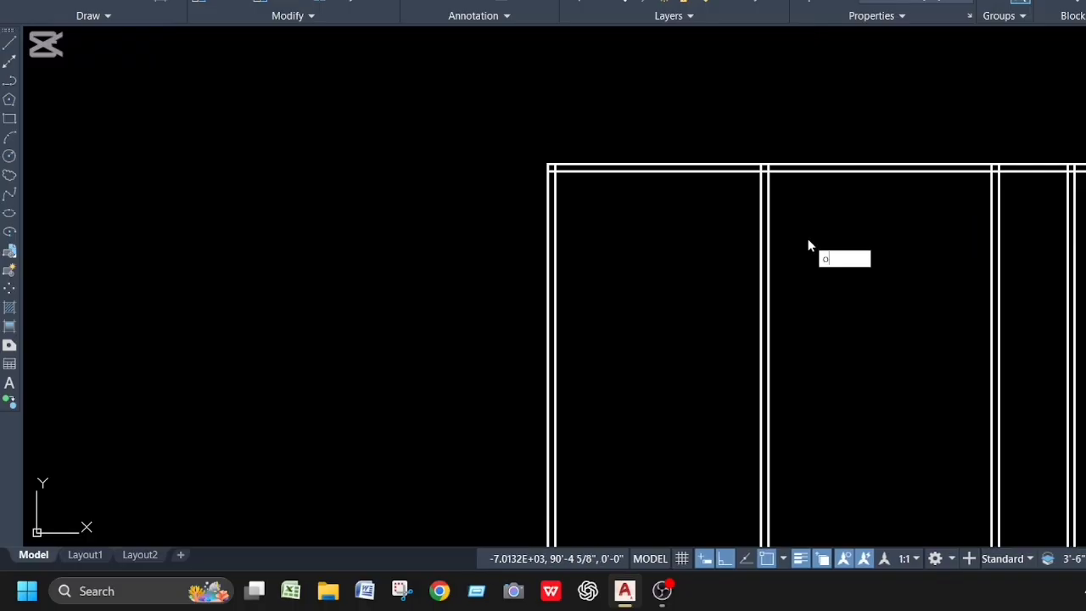
Offset the inner line of the top wall 12' downward to set the first row of rooms' depth
key("Return")
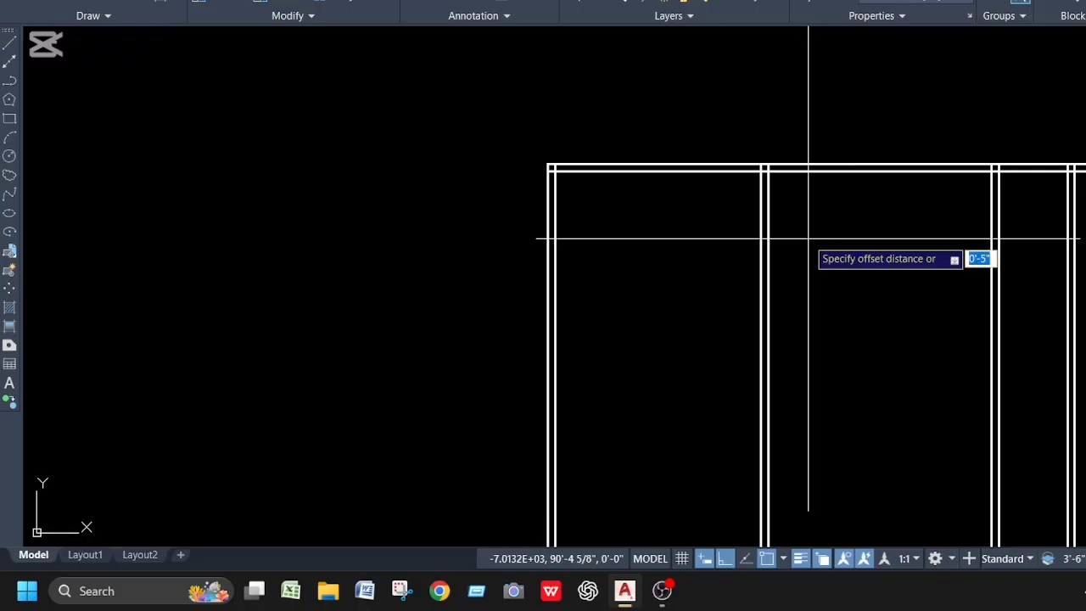
type("12")
key("Return")
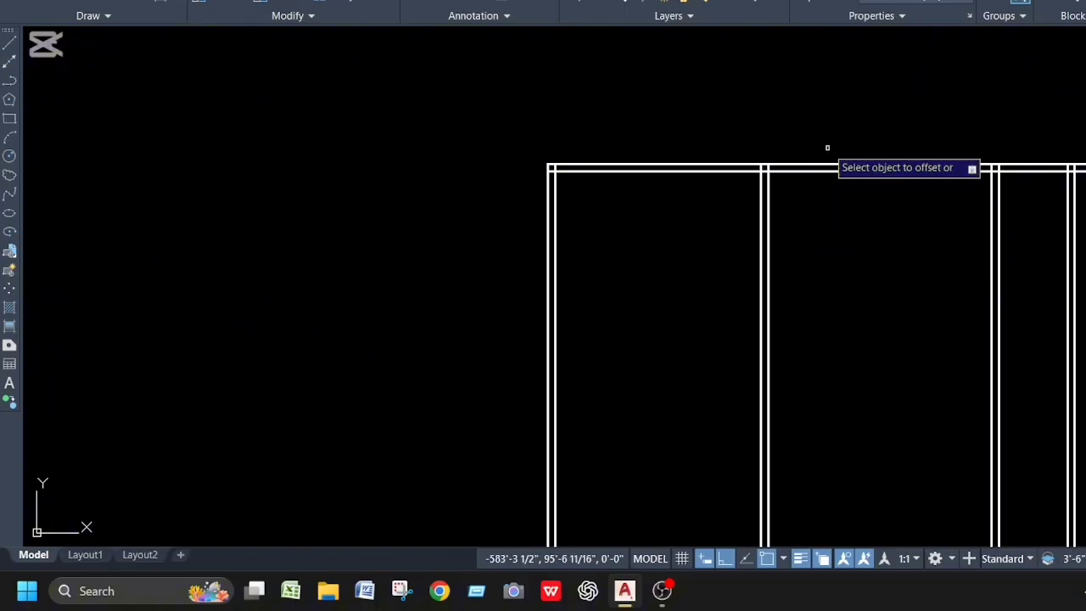
left_click(826, 170)
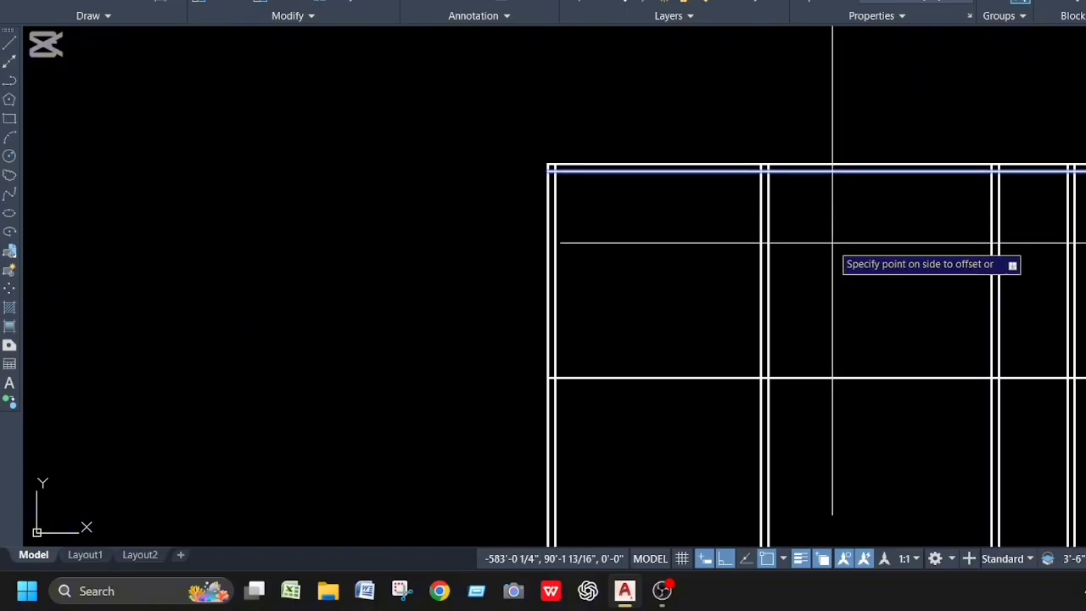
left_click(797, 322)
Offset the line at the bottom of the first room row 5" downward as the first horizontal partition's thickness
type("o")
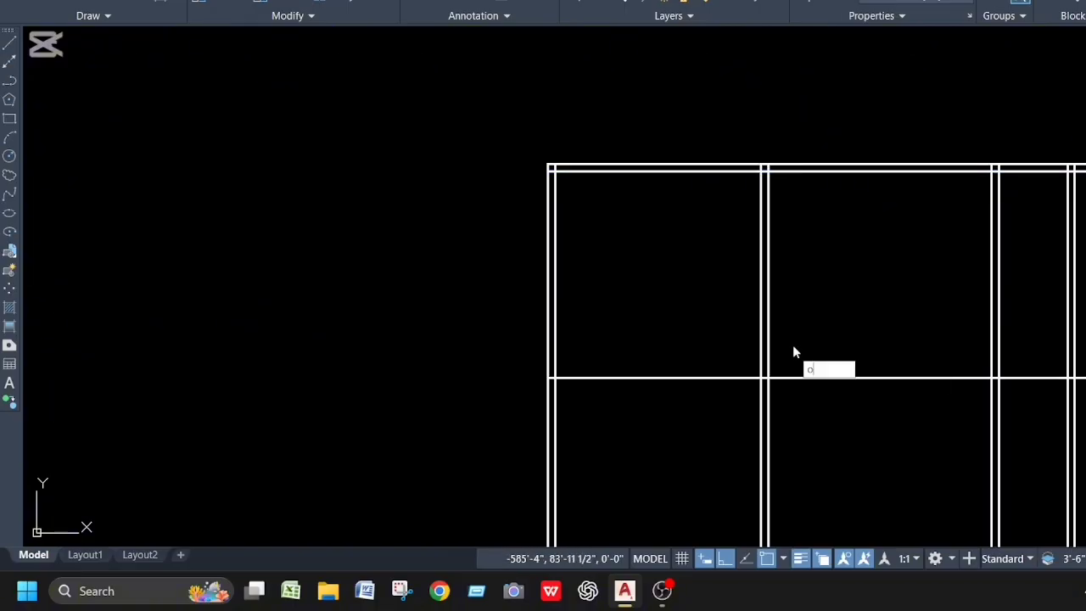
key("Return")
type("5")
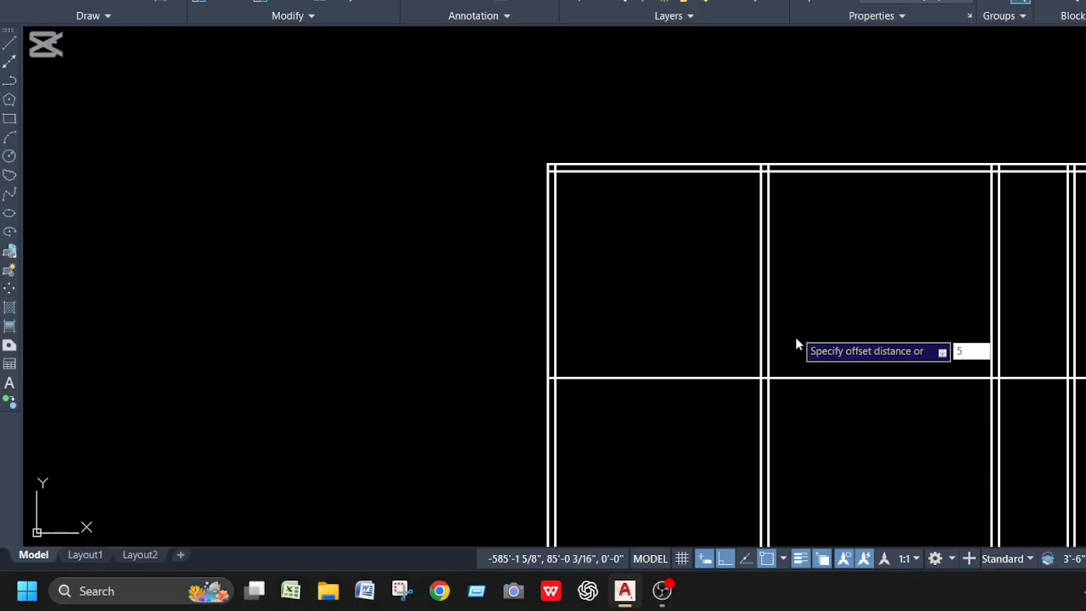
key("Return")
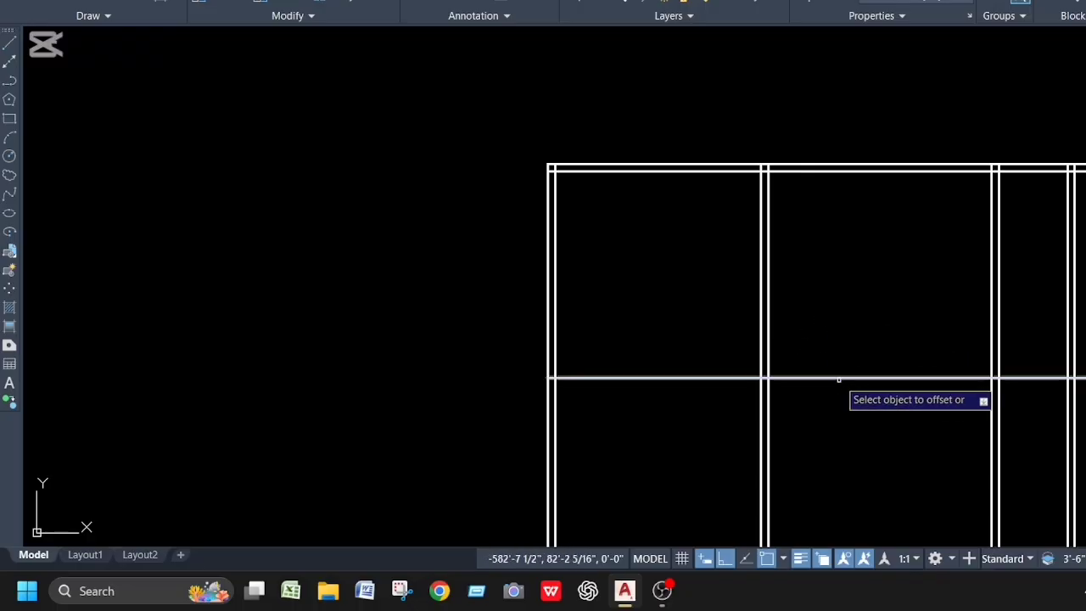
left_click(837, 379)
left_click(836, 392)
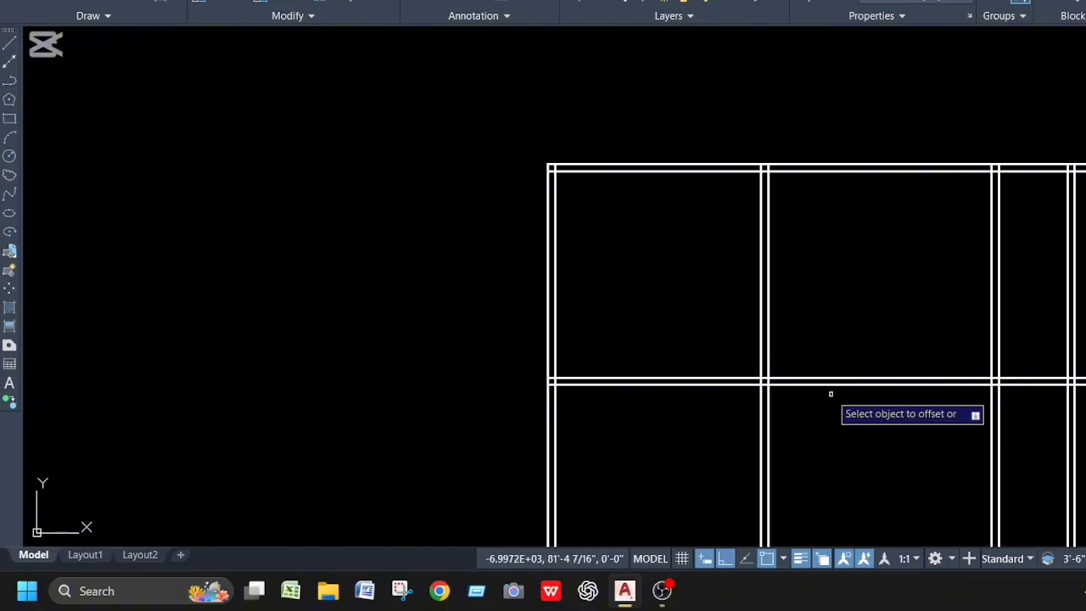
key("Escape")
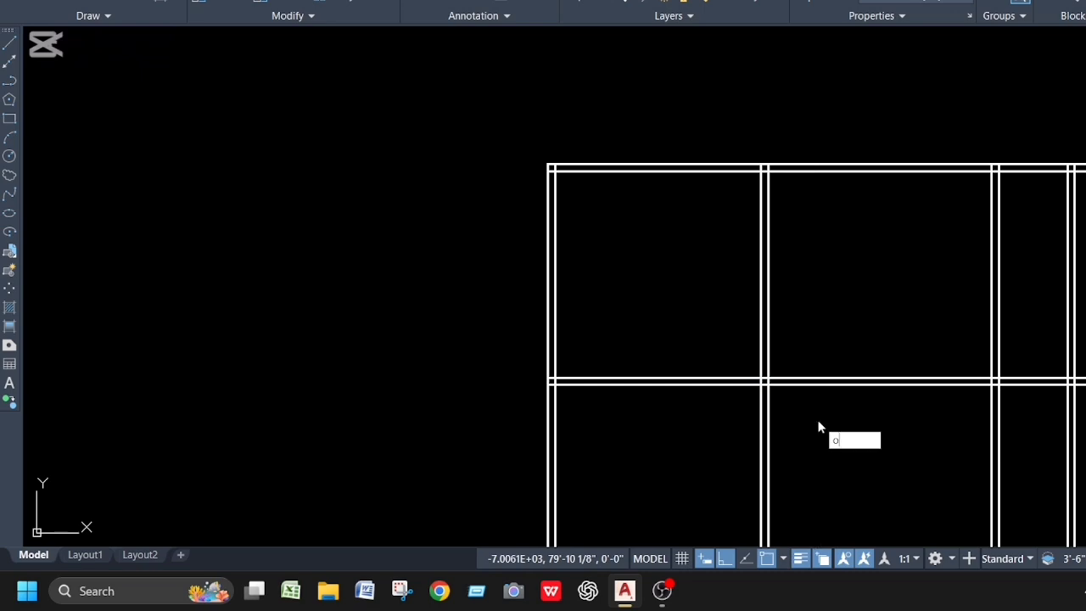
Offset the lower line of the first horizontal partition 10' downward to set the second room row's depth
key("Return")
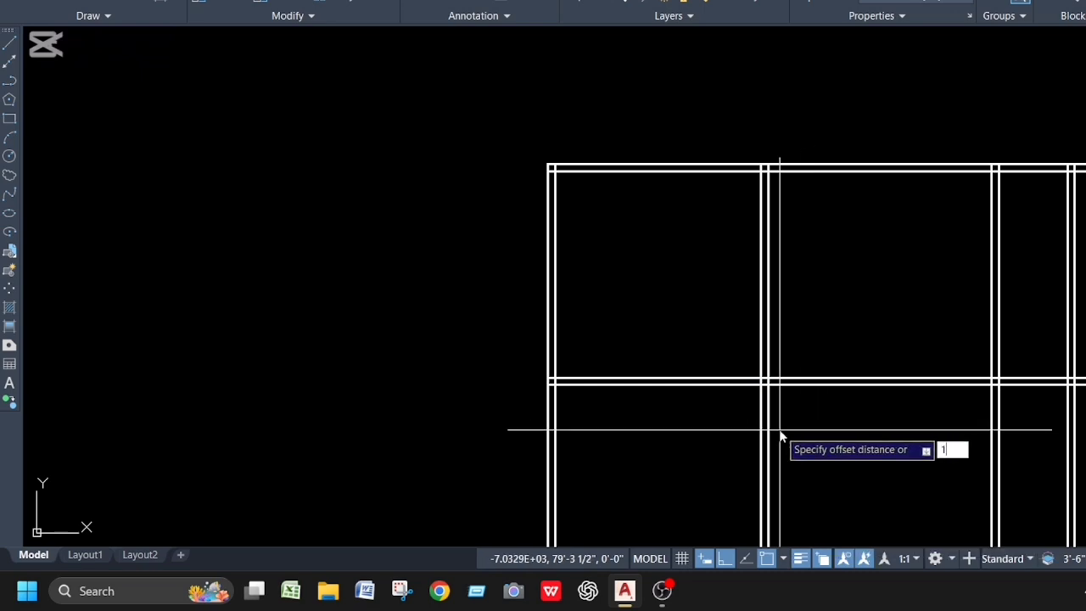
type("10")
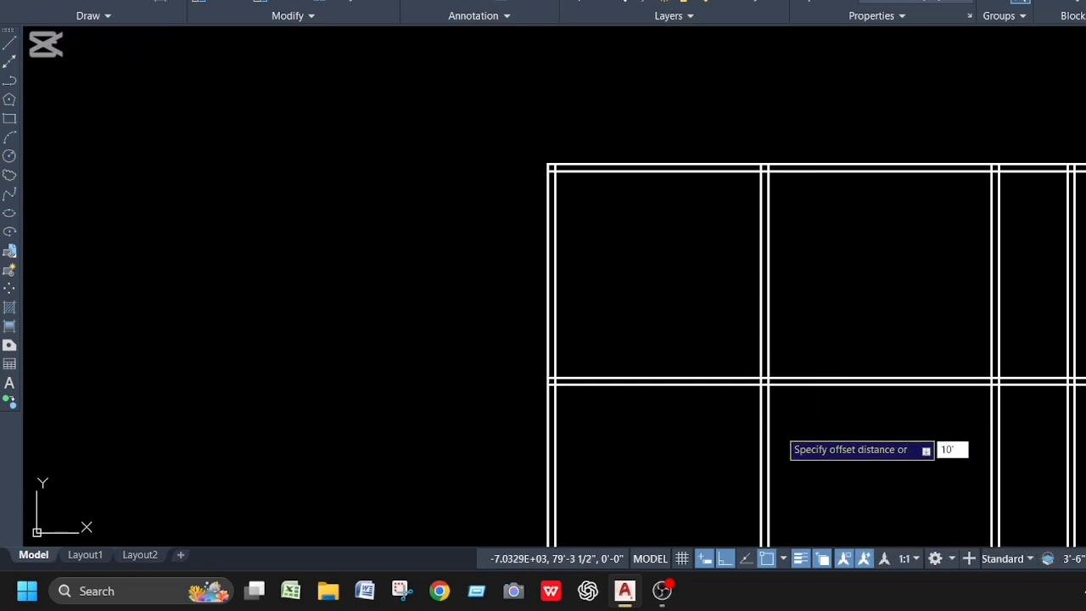
type("'")
key("Return")
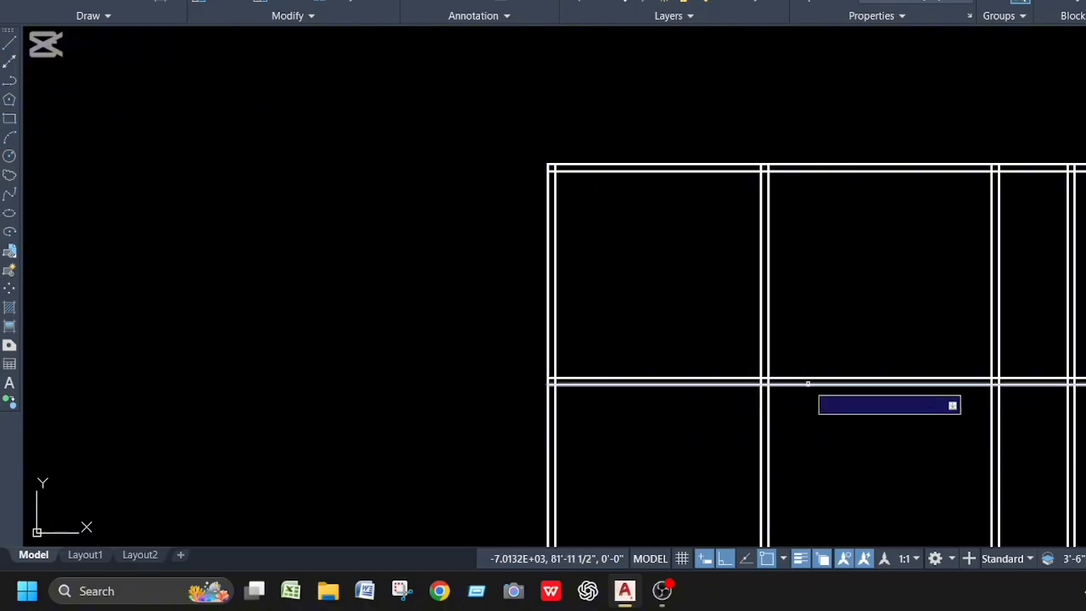
left_click(807, 383)
left_click(803, 446)
scroll(806, 441, "down", 3)
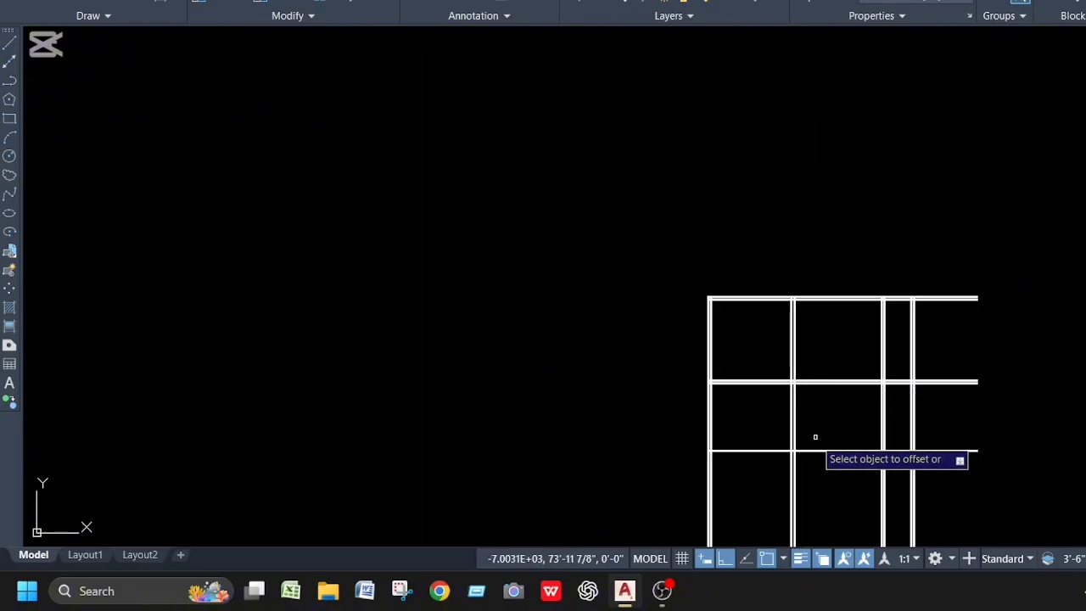
key("Escape")
Offset the line at the bottom of the second room row 5" downward as the second horizontal partition's thickness
scroll(839, 473, "up", 3)
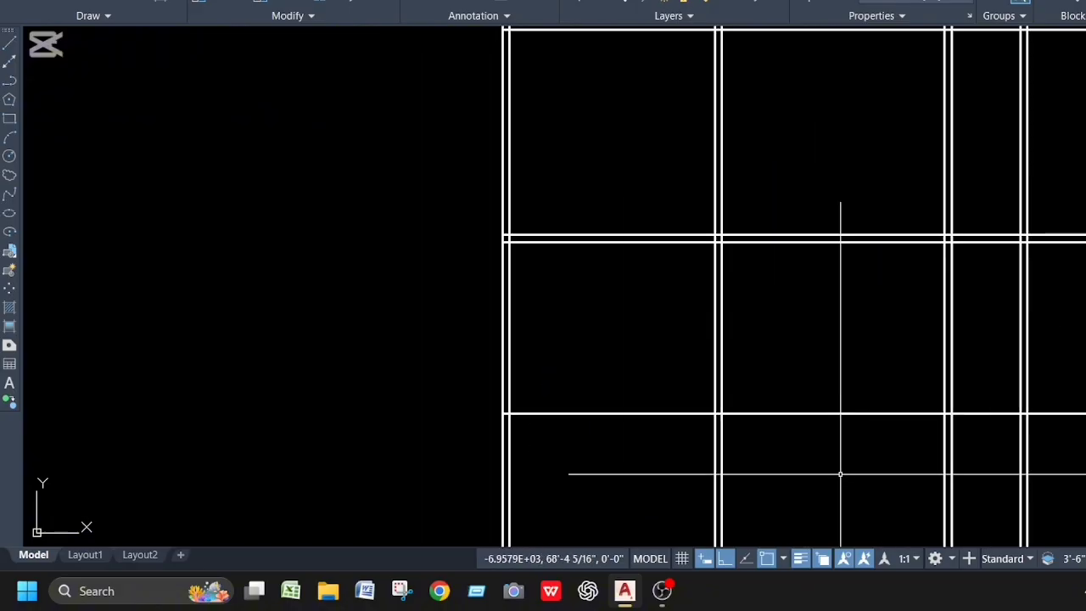
type("o")
key("Return")
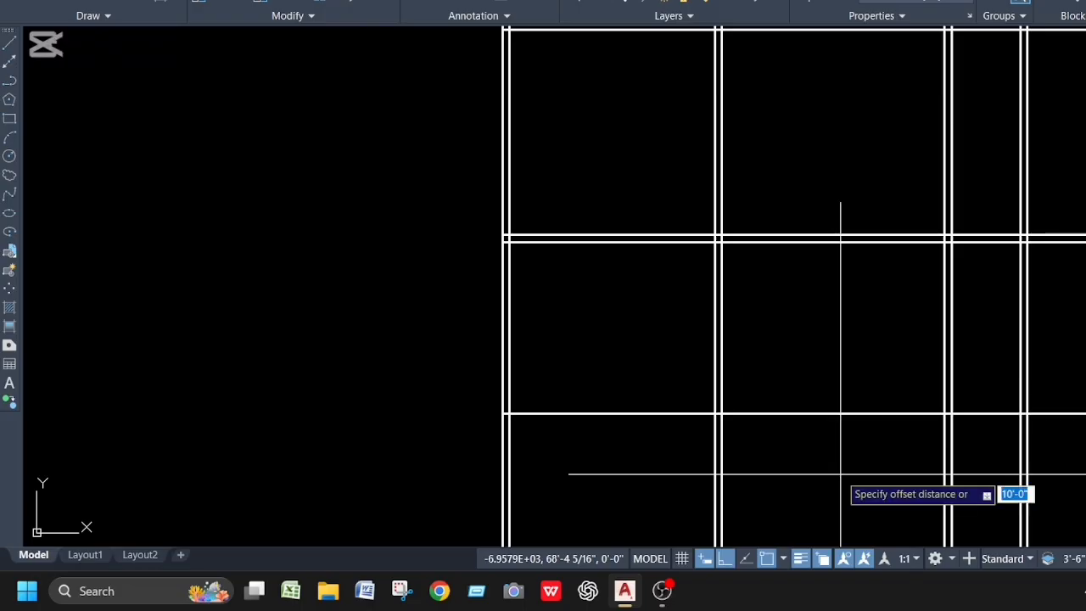
type("5")
key("Return")
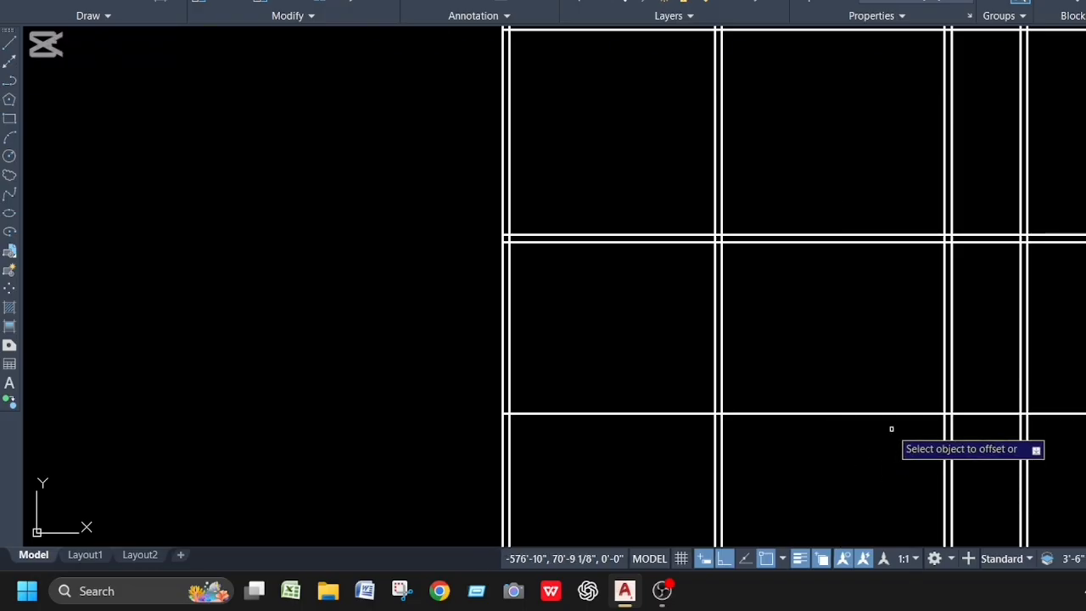
left_click(868, 413)
left_click(867, 437)
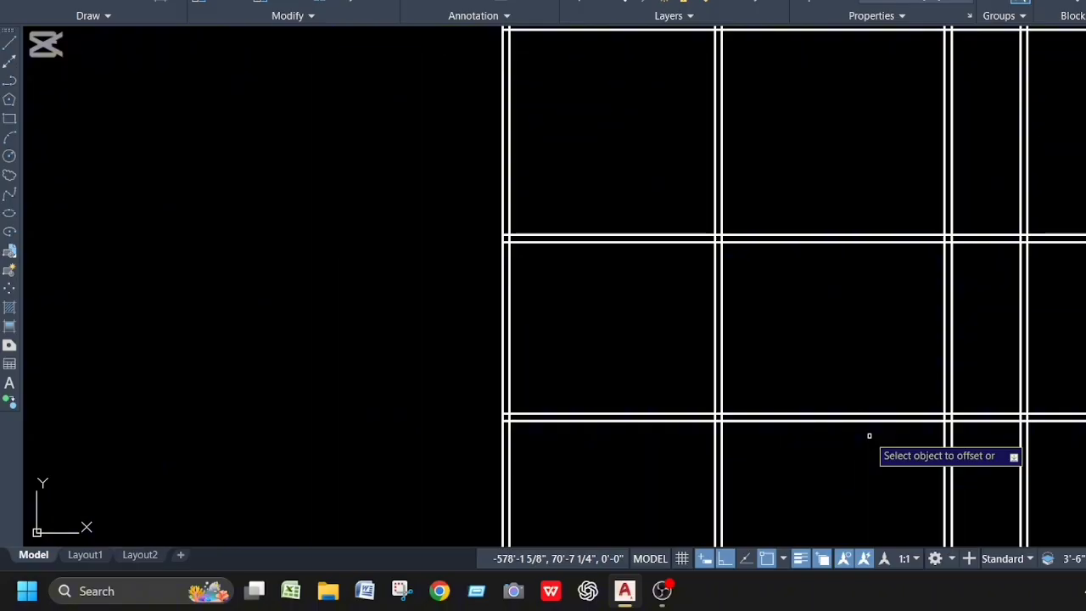
key("Escape")
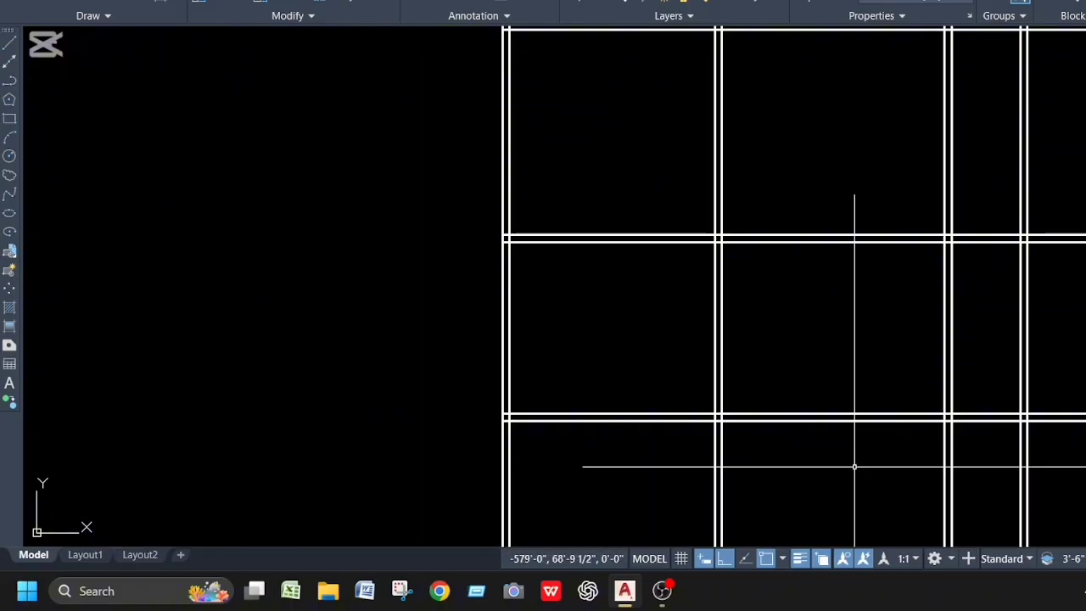
Offset the lower line of the second horizontal partition 7' downward to set the third row's depth
type("o")
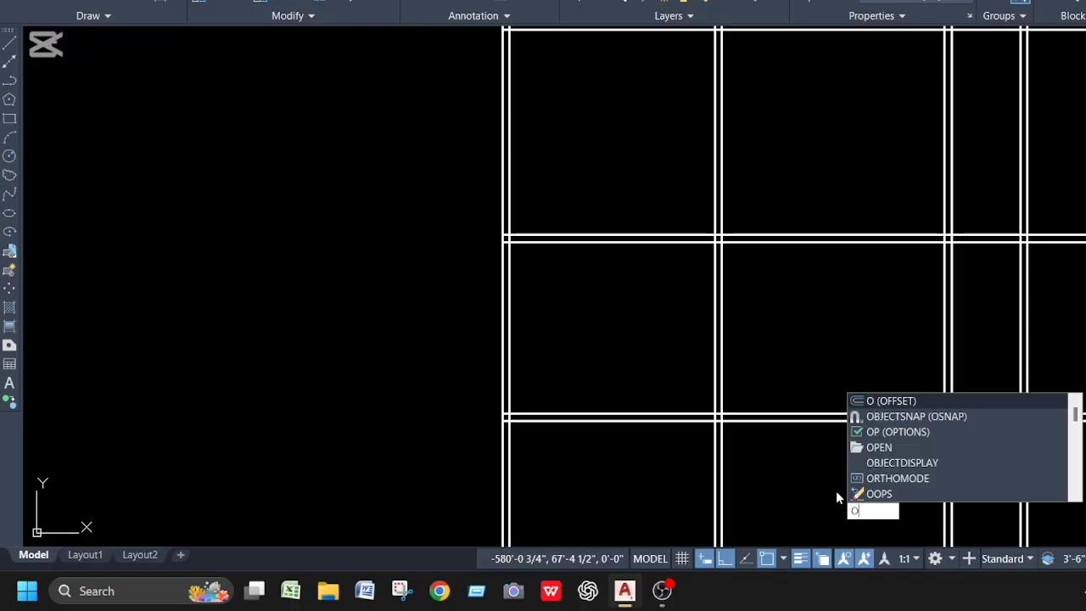
key("Return")
type("7")
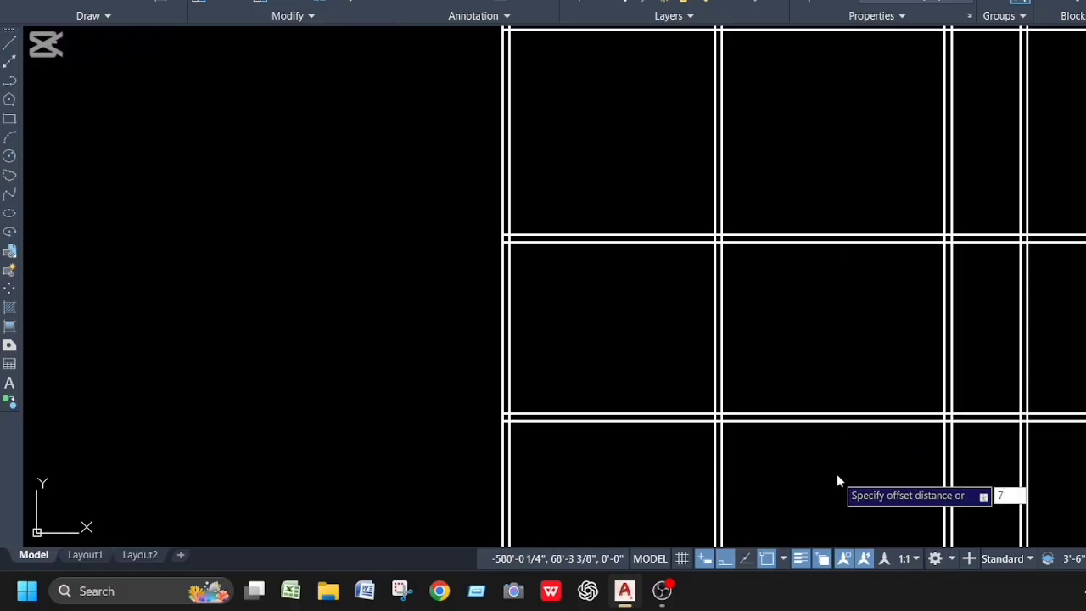
key("Return")
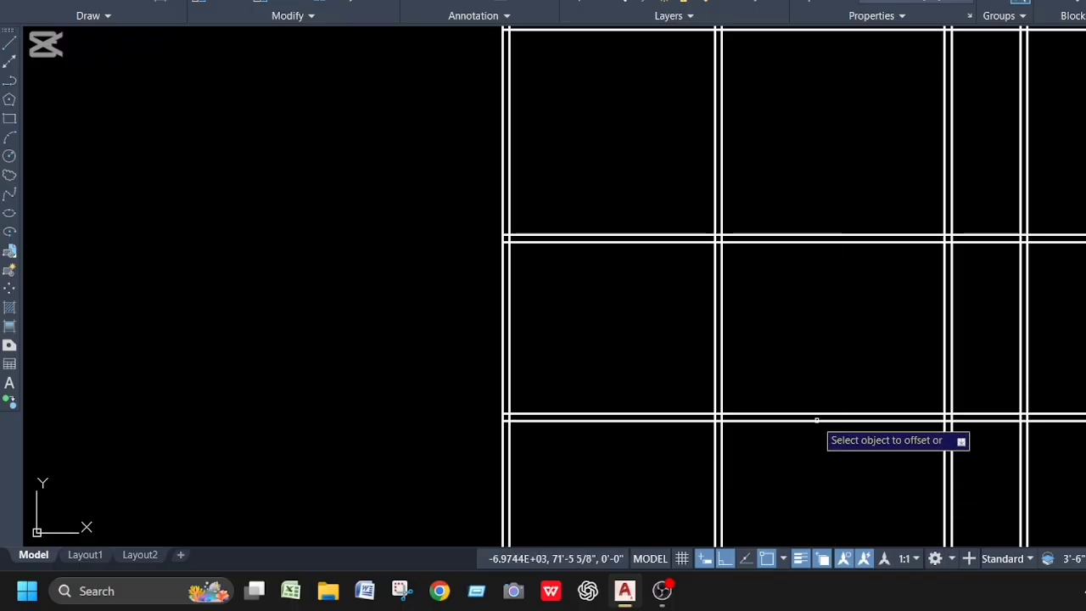
left_click(816, 419)
left_click(813, 463)
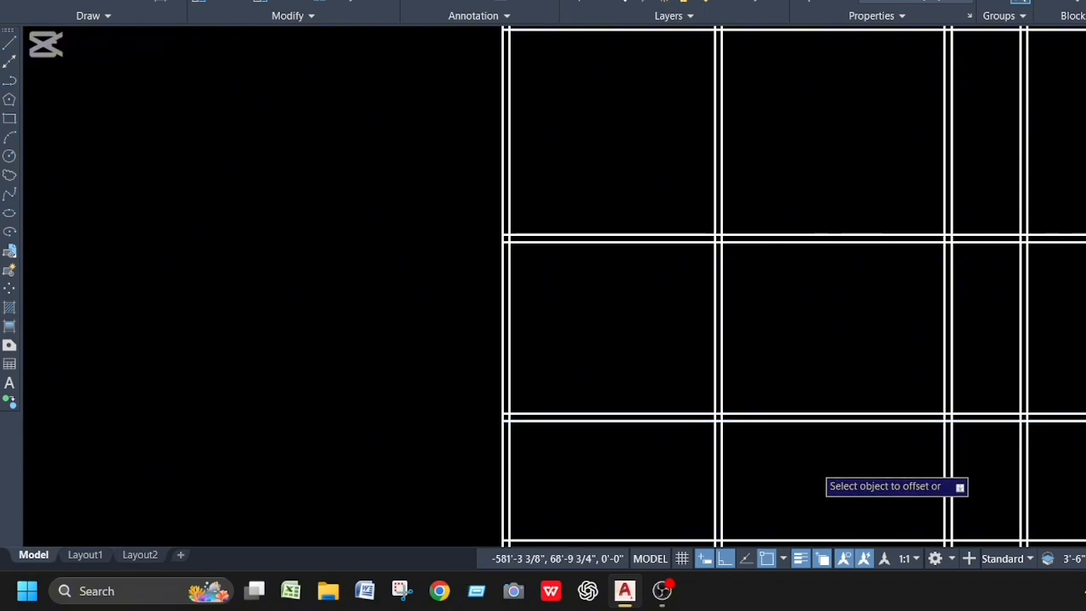
scroll(825, 454, "down", 3)
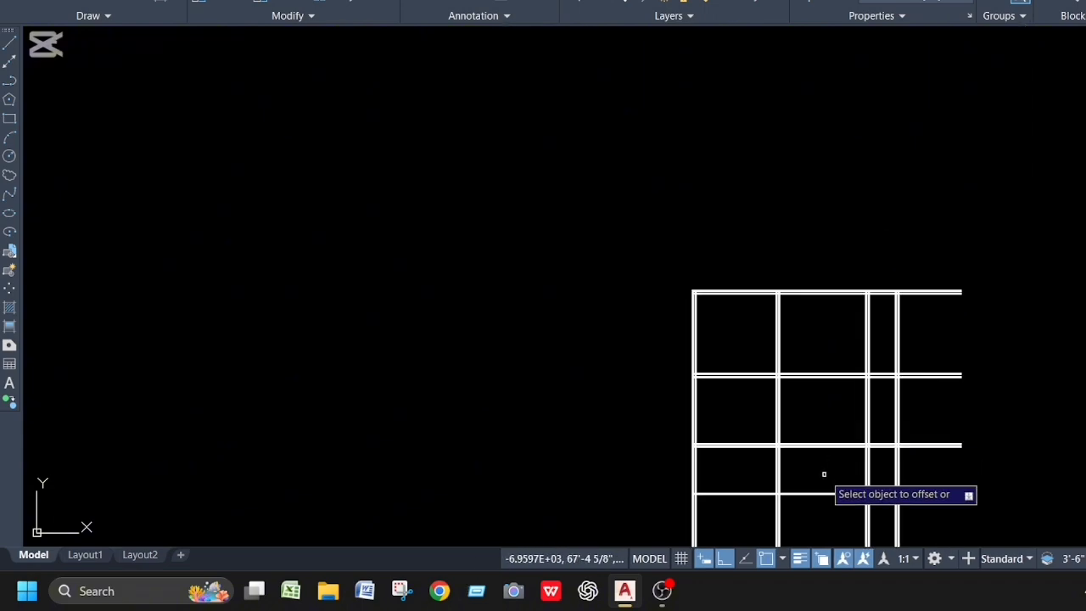
scroll(833, 464, "down", 4)
scroll(832, 461, "up", 4)
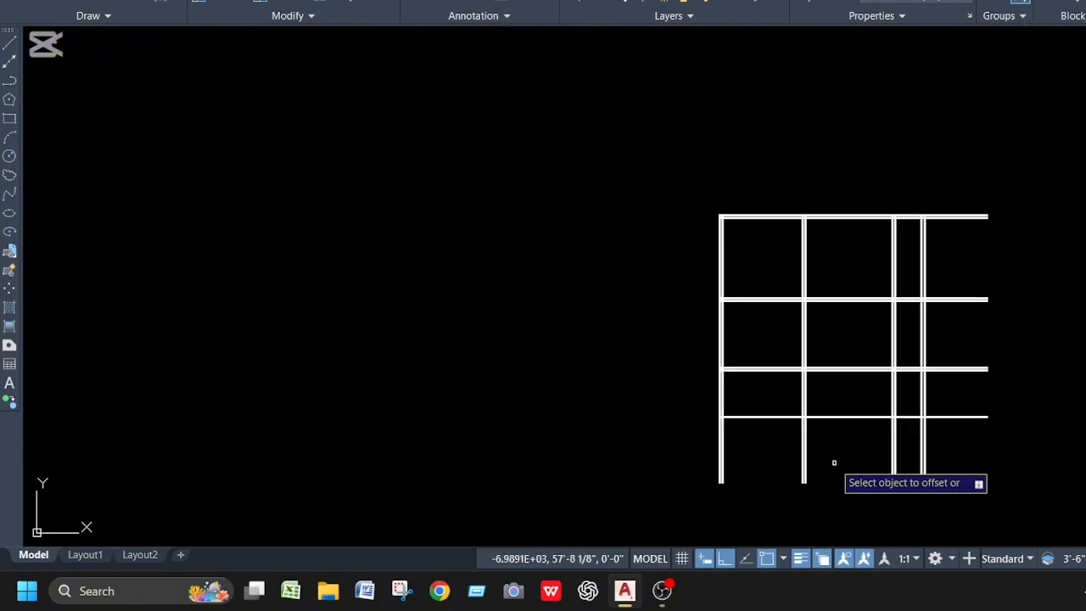
key("Escape")
Offset the line at the bottom of the third row 5" downward as the third horizontal partition's thickness
type("o")
key("Return")
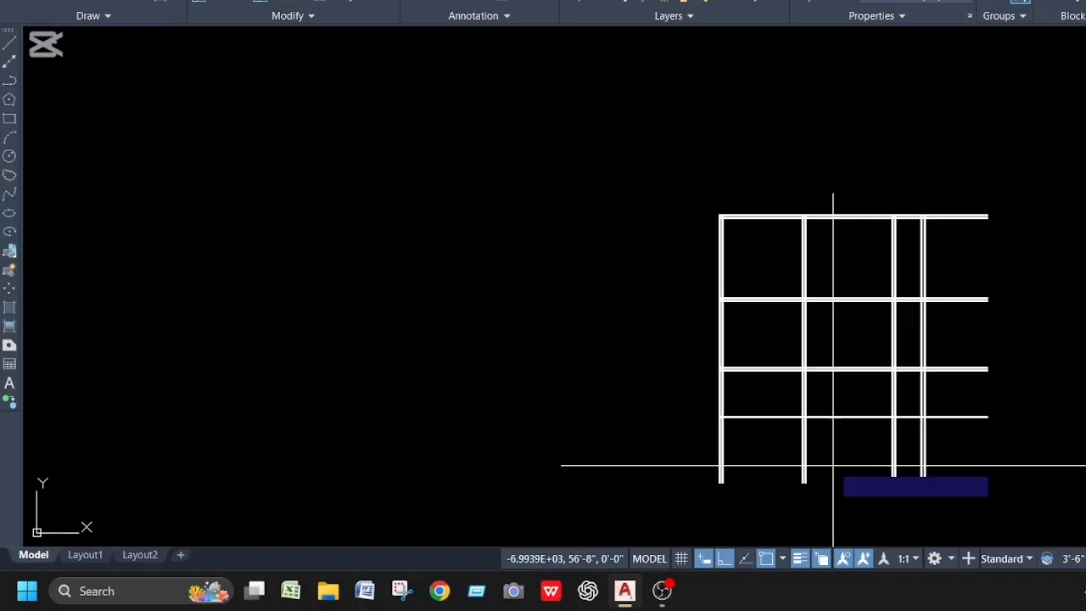
type("5")
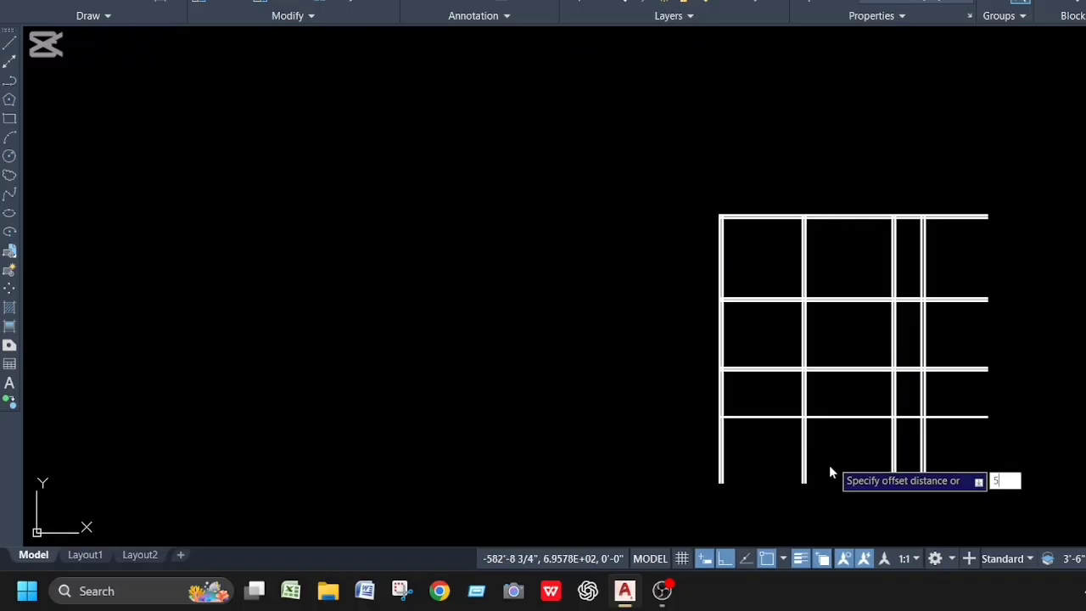
key("Return")
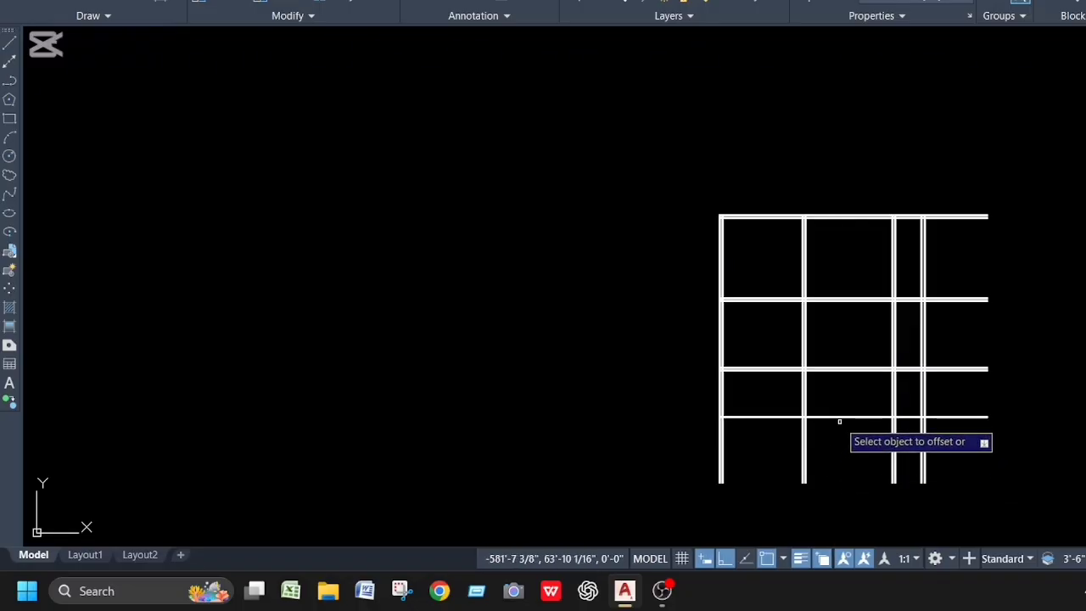
left_click(840, 417)
left_click(842, 451)
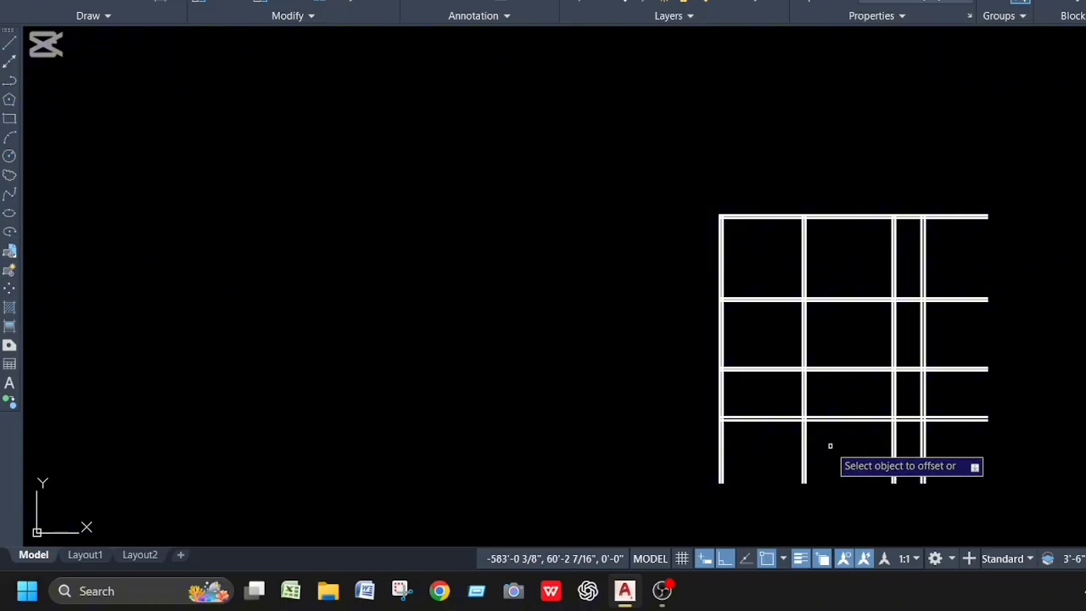
key("Escape")
Trim the wall lines that extend beyond the right outer wall and below the third horizontal partition
type("t")
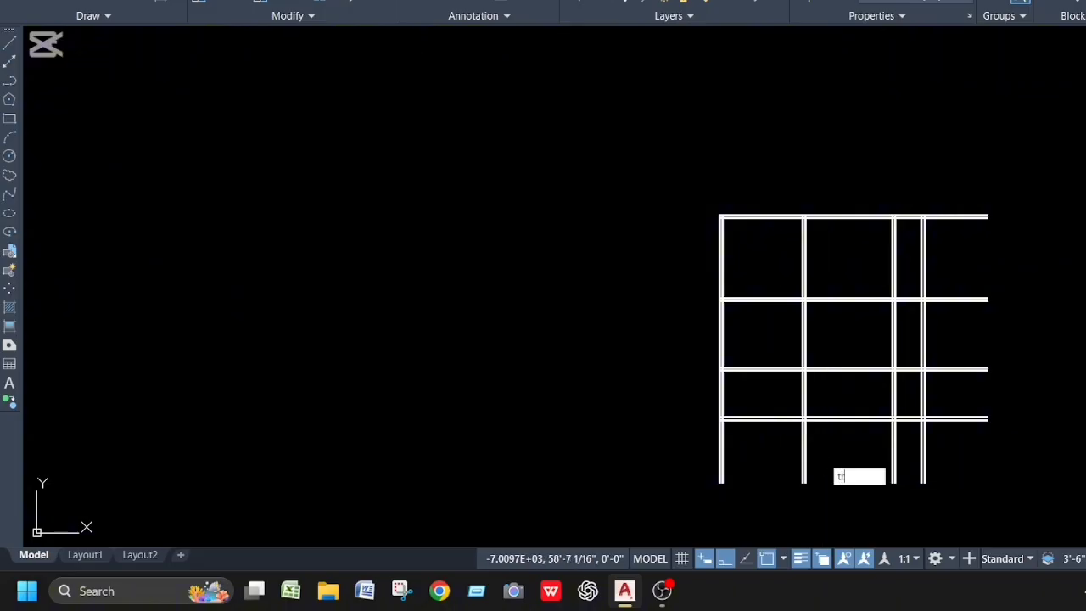
type("r")
key("Return")
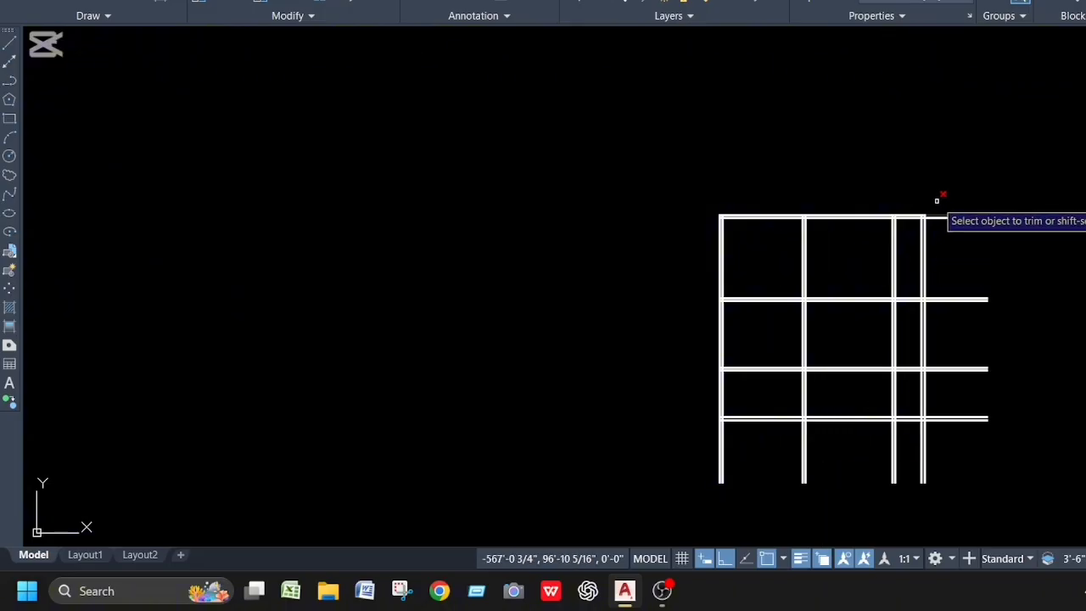
mouse_move(964, 194)
left_mouse_down()
mouse_move(969, 416)
mouse_move(957, 460)
mouse_move(950, 444)
mouse_move(697, 433)
left_mouse_up()
scroll(819, 327, "up", 4)
scroll(819, 324, "down", 2)
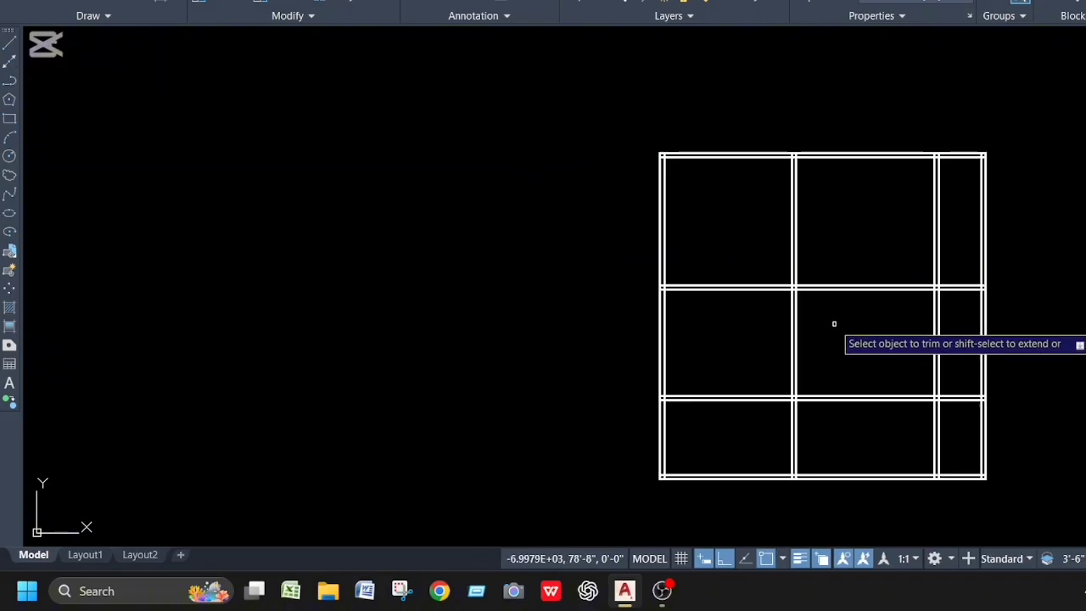
key("Escape")
scroll(839, 271, "down", 2)
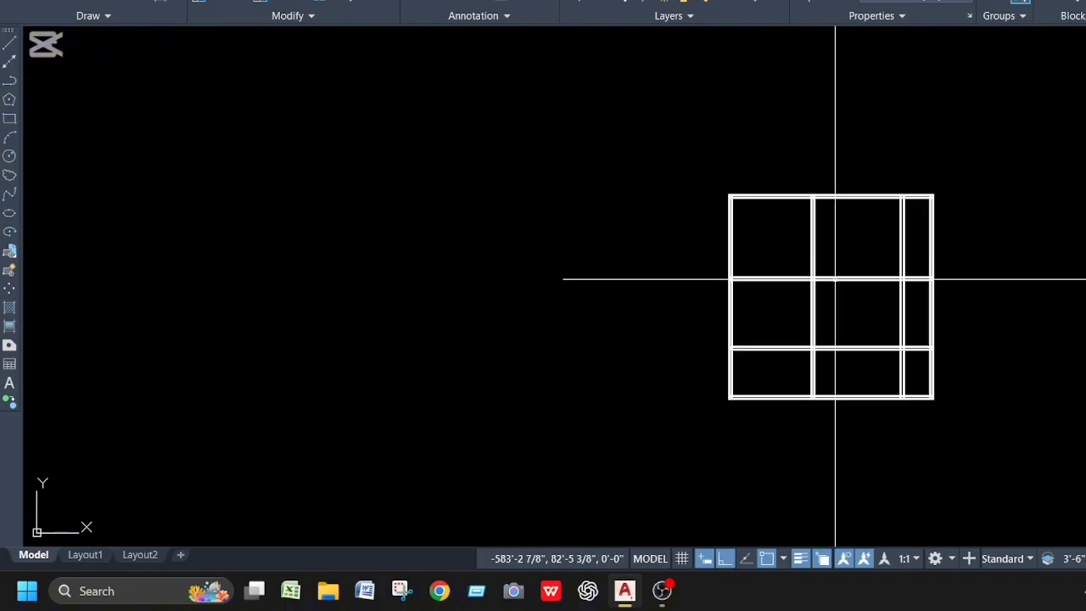
Dismiss the OneDrive notification and trim away both lines of the second vertical partition within the third room row
scroll(835, 279, "up", 4)
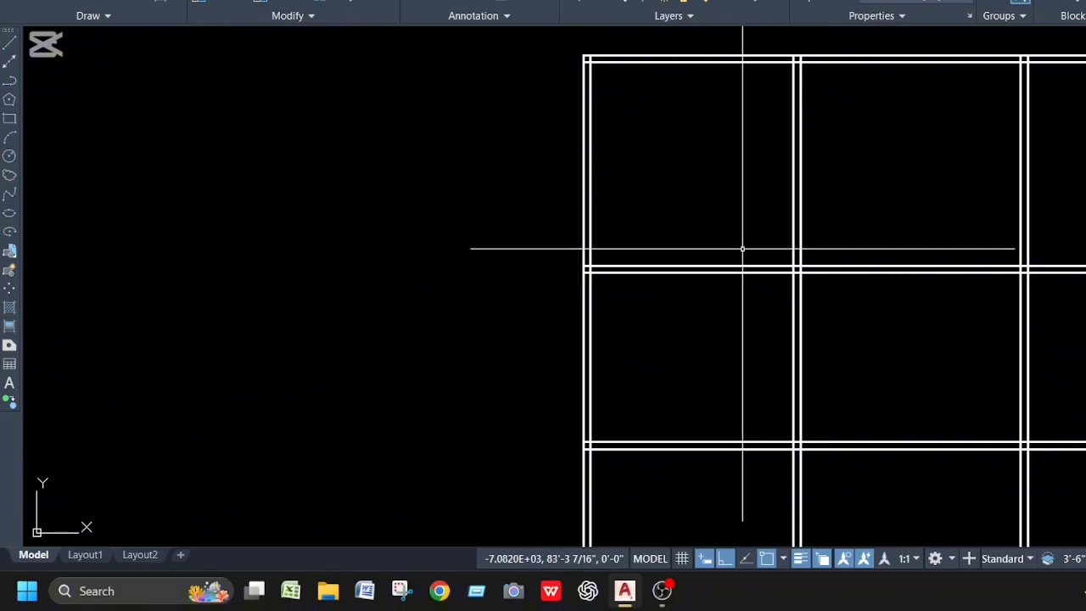
scroll(831, 270, "down", 2)
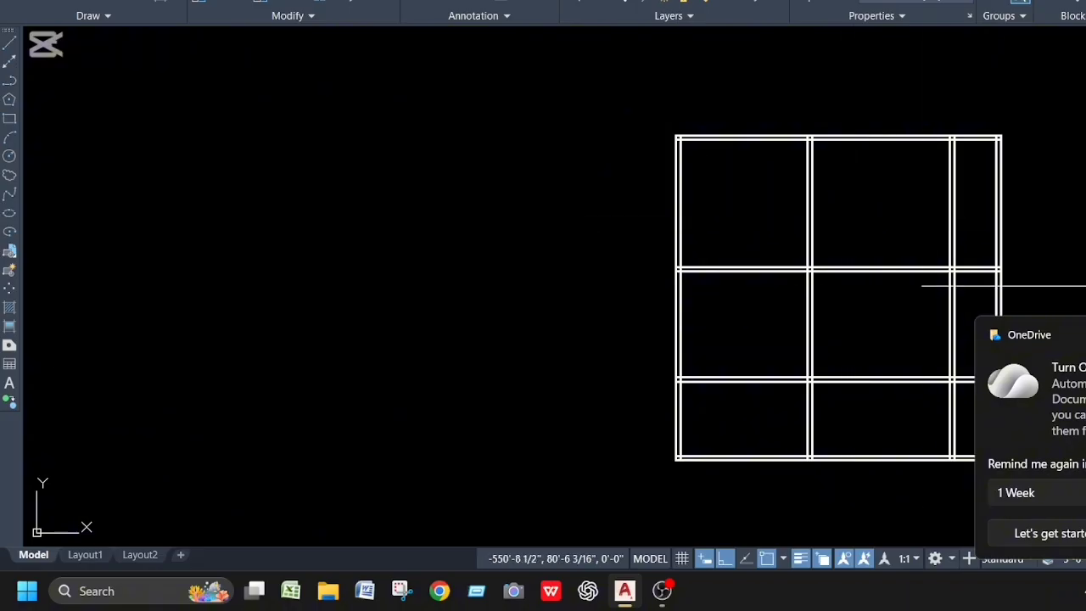
left_click(1082, 335)
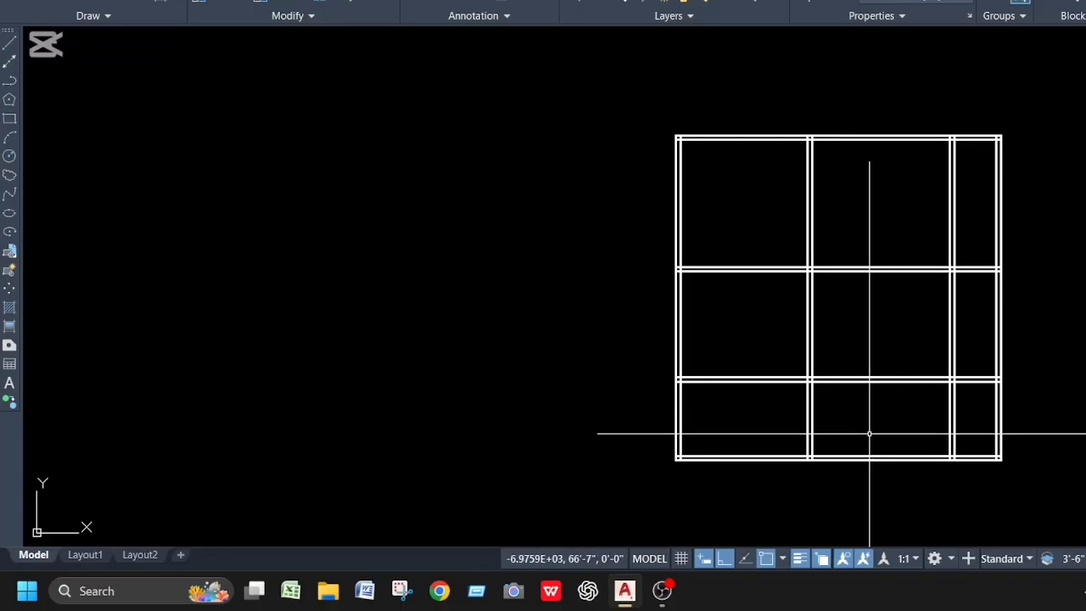
key("Return")
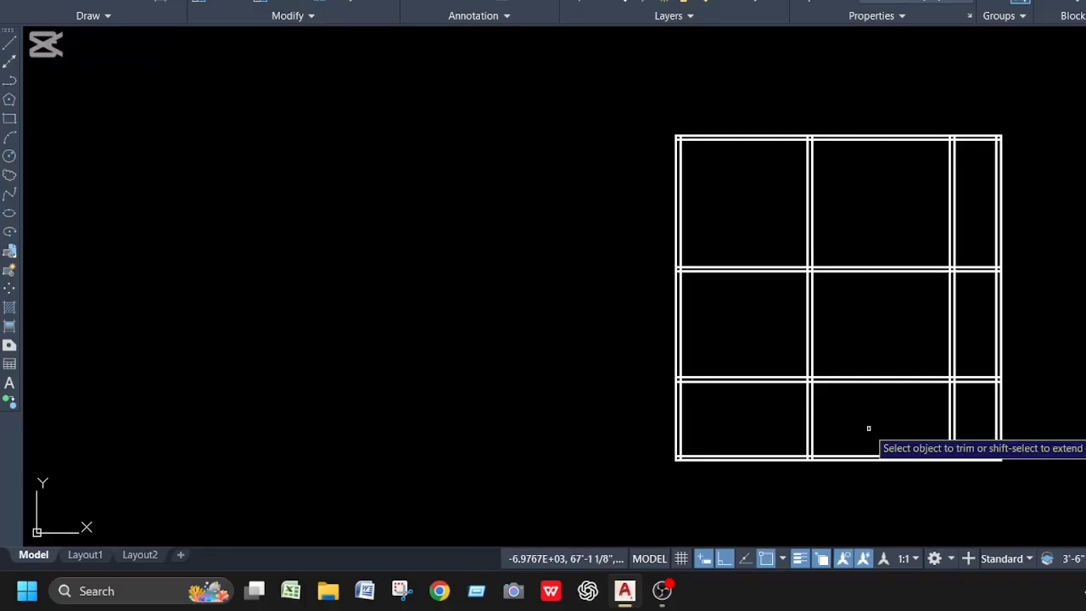
left_click(952, 417)
scroll(922, 399, "down", 3)
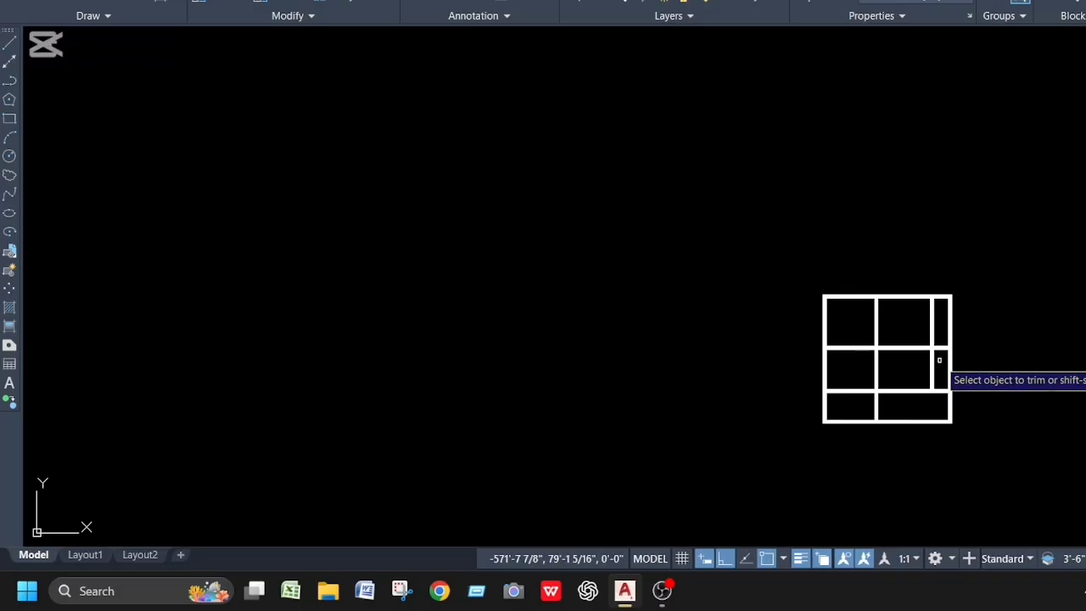
scroll(921, 386, "up", 2)
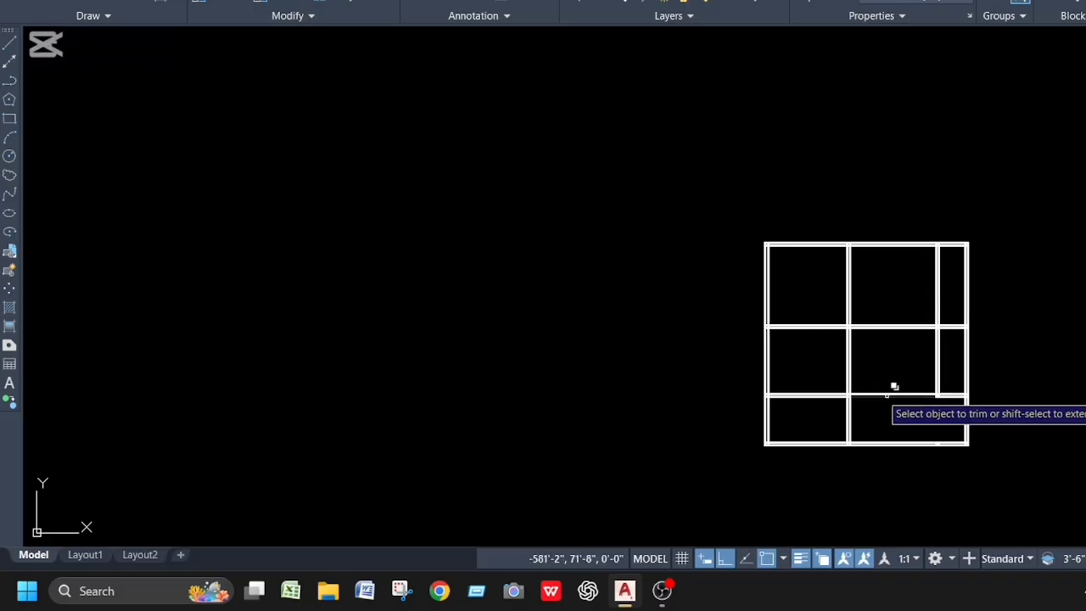
scroll(870, 403, "down", 1)
scroll(860, 415, "up", 2)
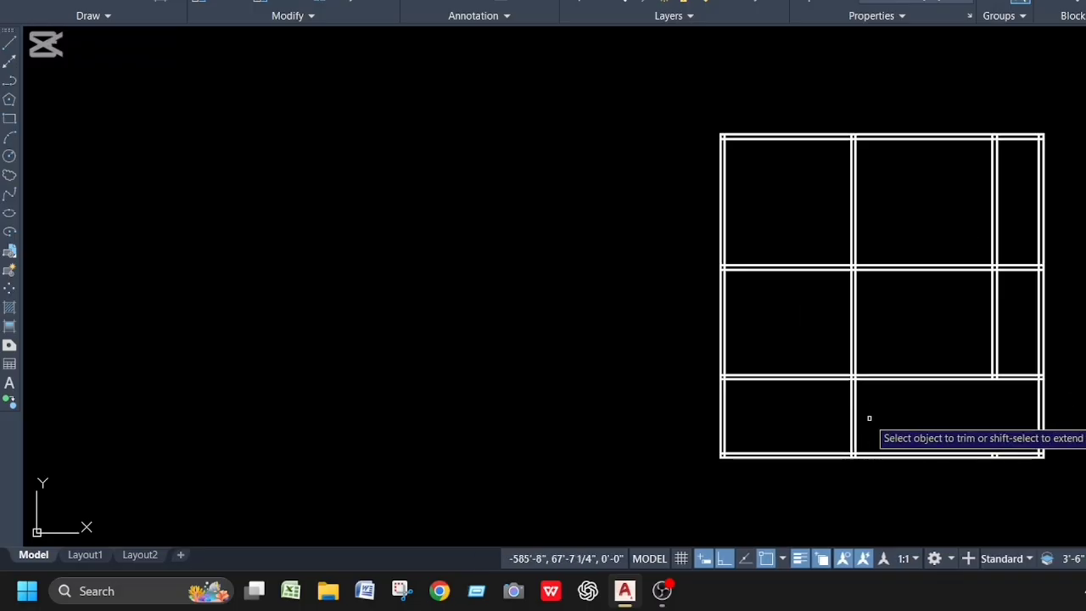
key("Escape")
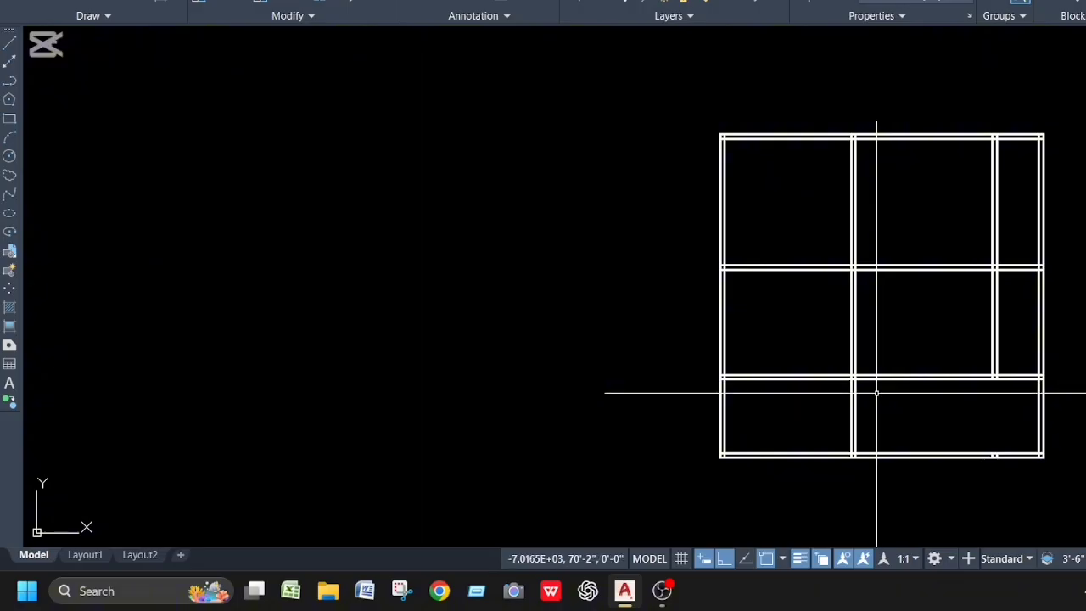
scroll(844, 269, "up", 2)
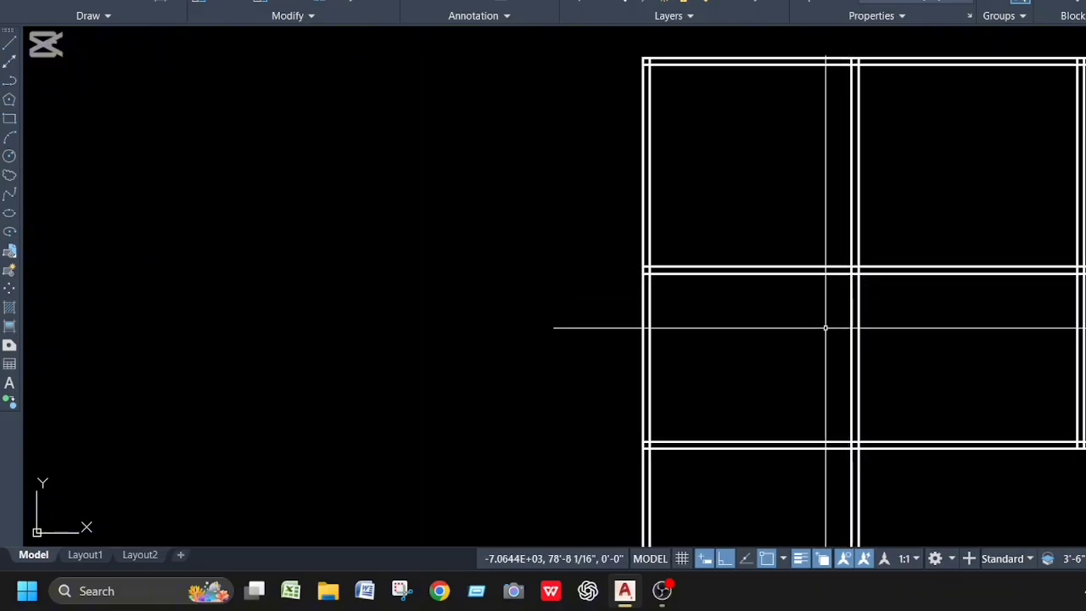
type("l")
key("Return")
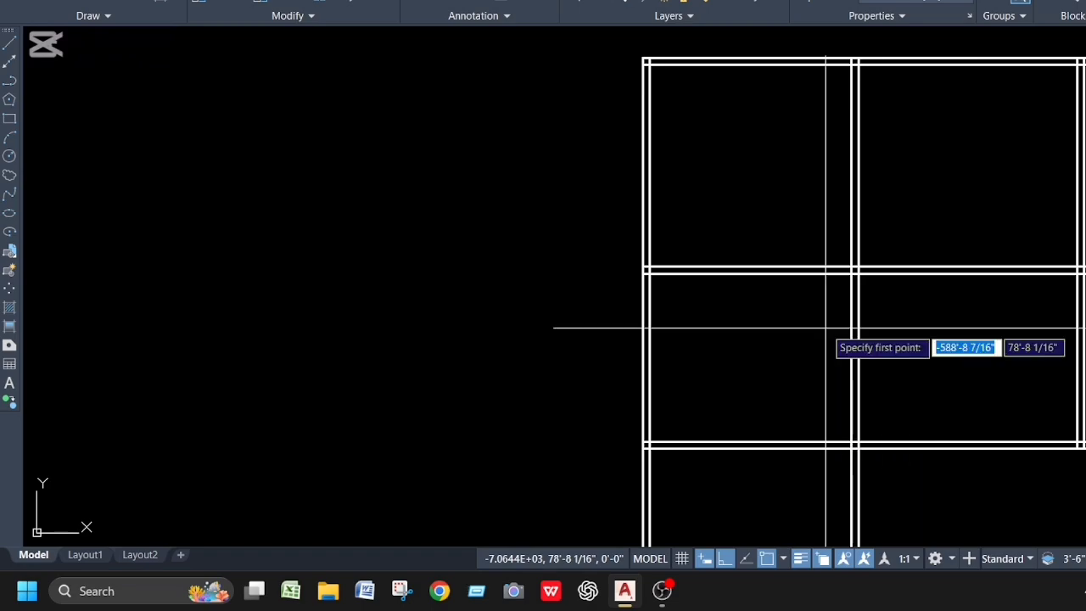
type("3'6")
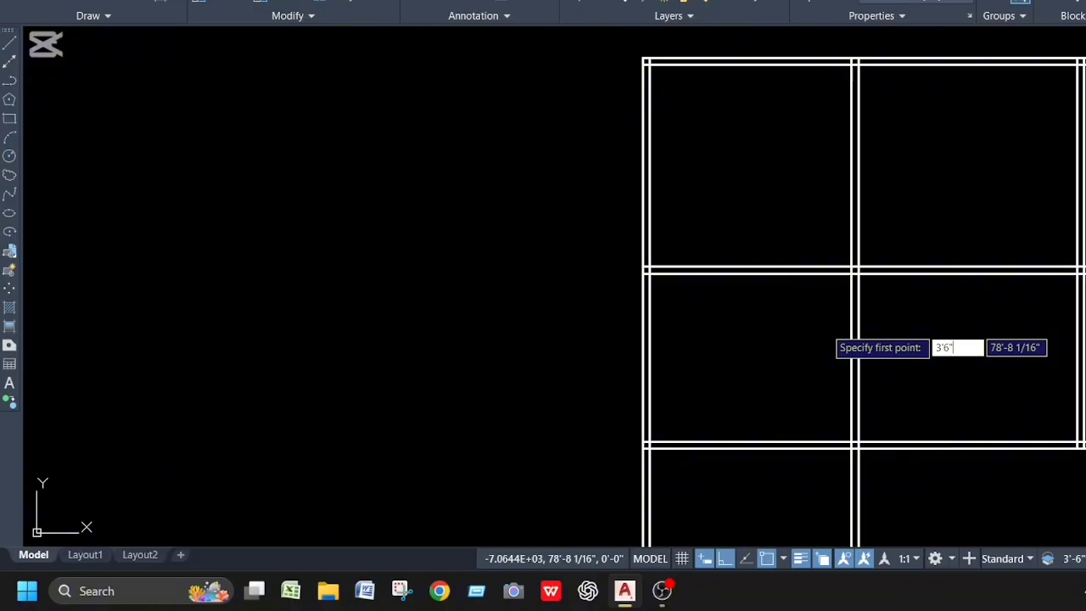
key("Escape")
scroll(870, 262, "up", 4)
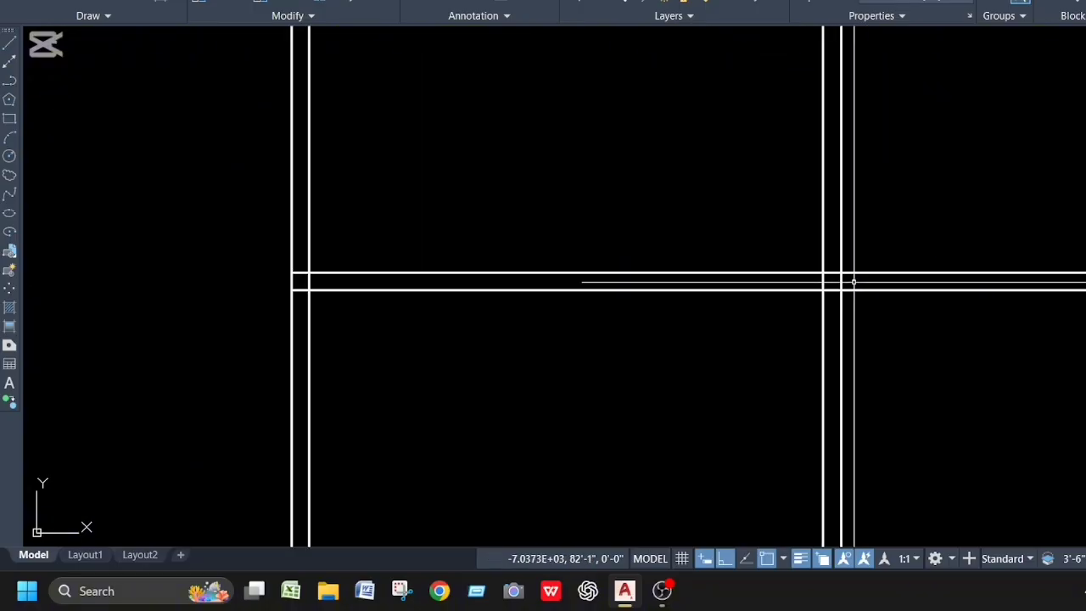
type("l")
key("Return")
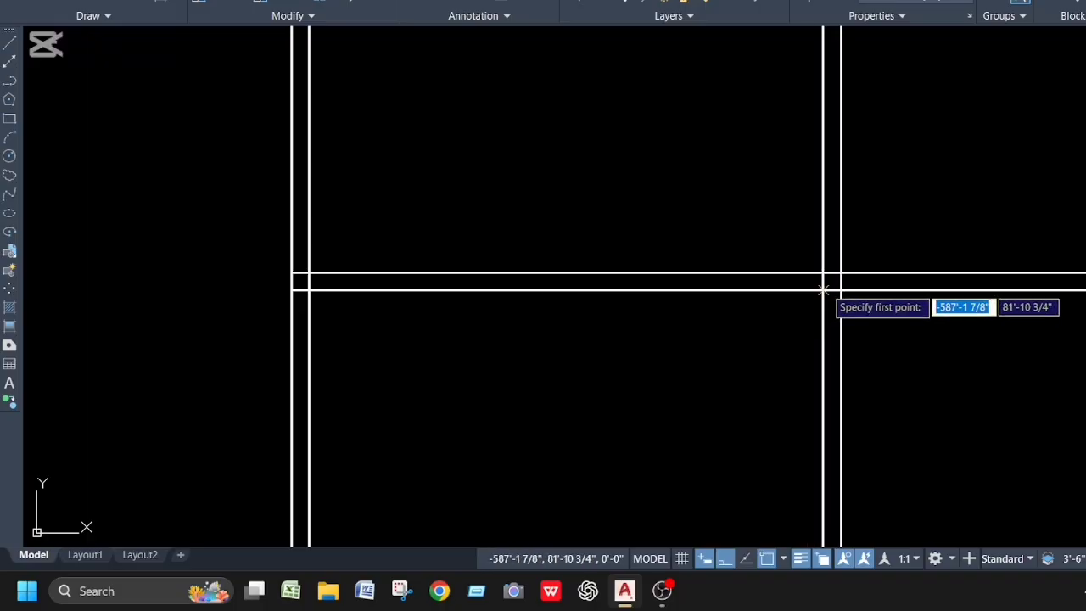
left_click(822, 289)
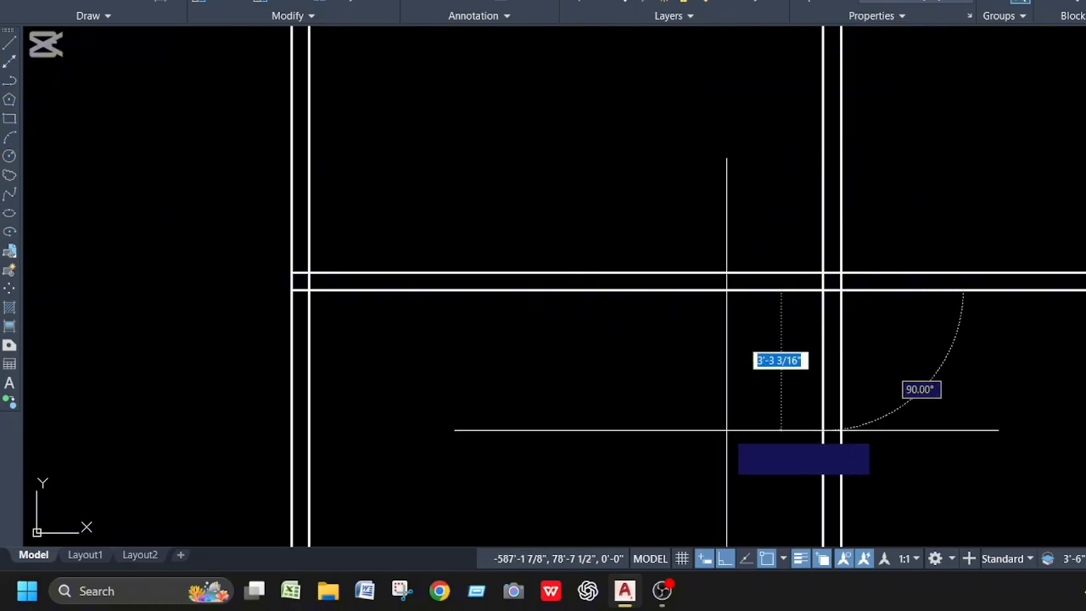
key("Escape")
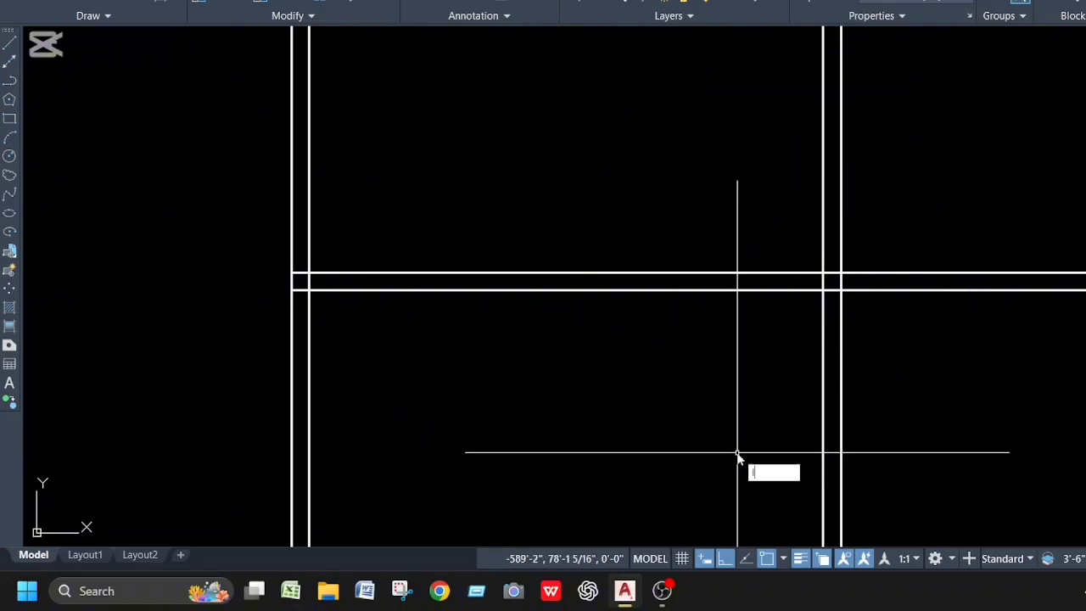
Draw a line 3'6" left from the first partitions' lower-left intersection, continuing upward across the first horizontal partition's thickness
type("l")
key("Return")
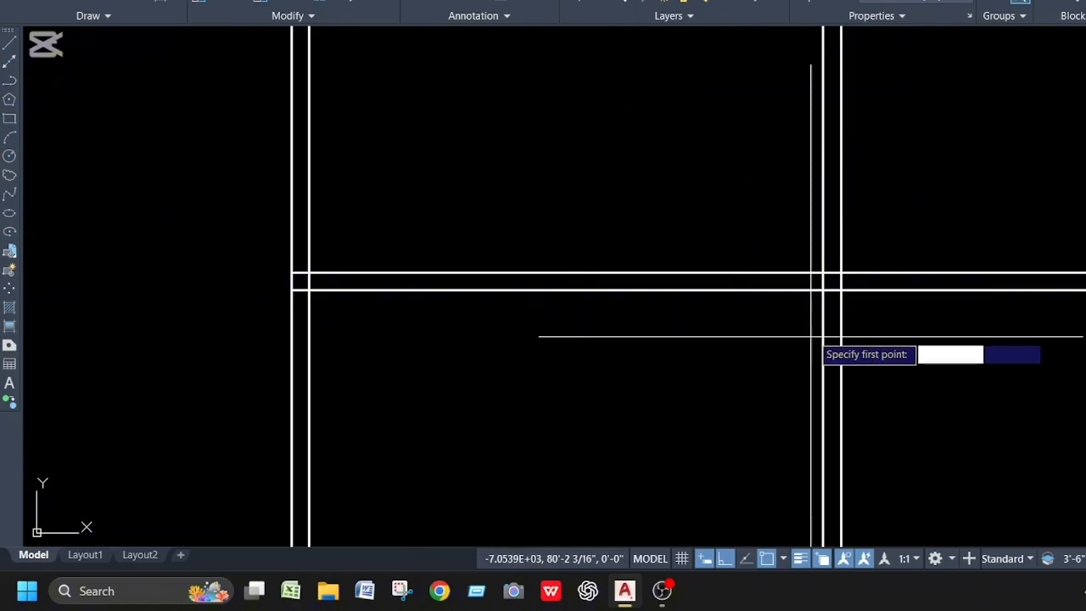
left_click(823, 288)
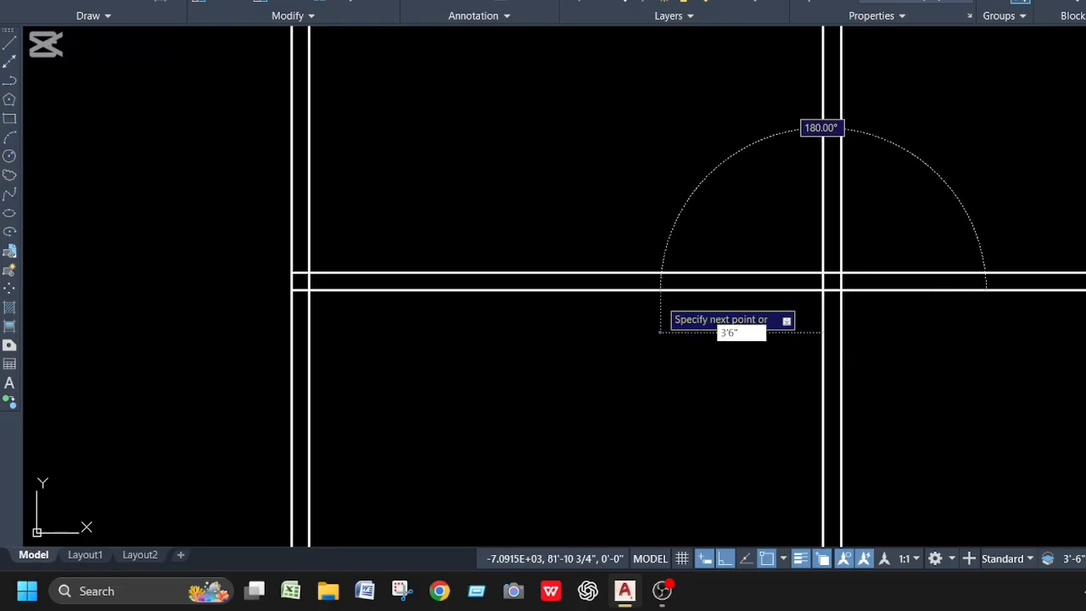
type("3'6\"")
key("Return")
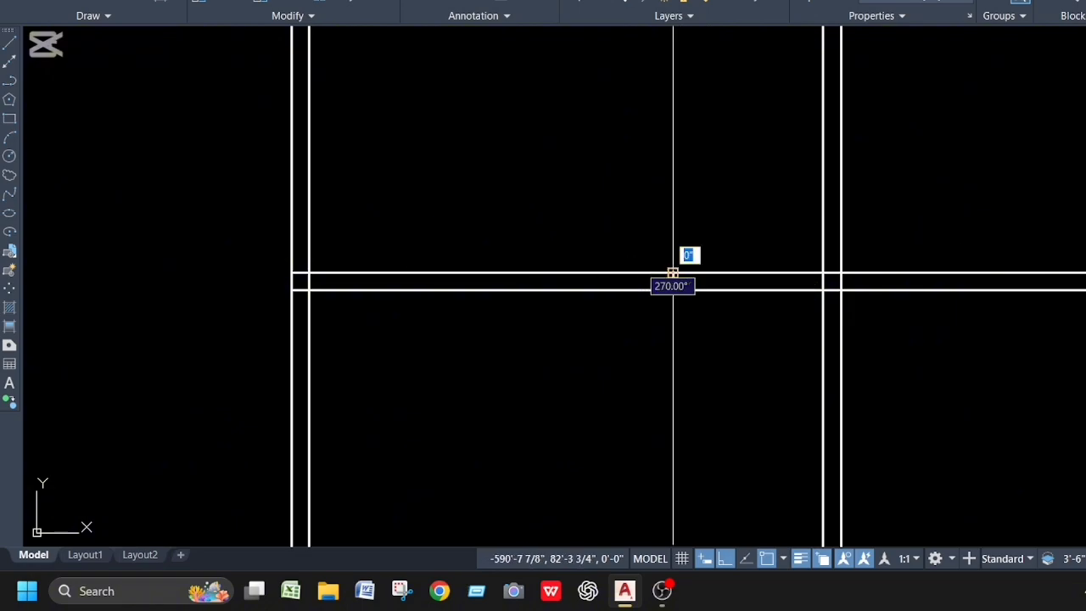
key("Escape")
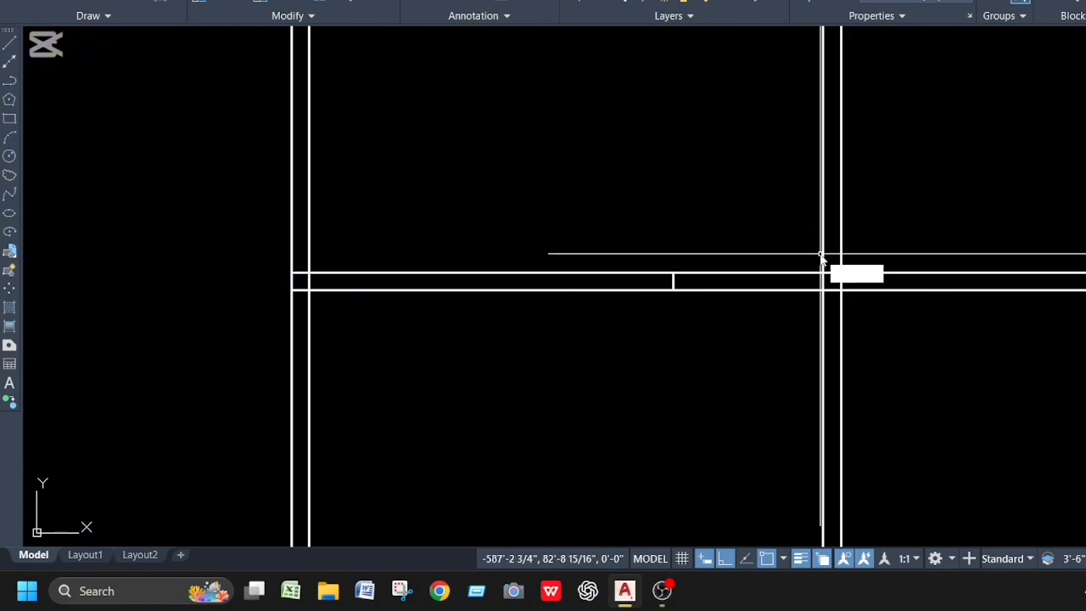
Draw a line 6'6" right from the first partitions' lower-right intersection, continuing upward across the first horizontal partition's thickness
key("Return")
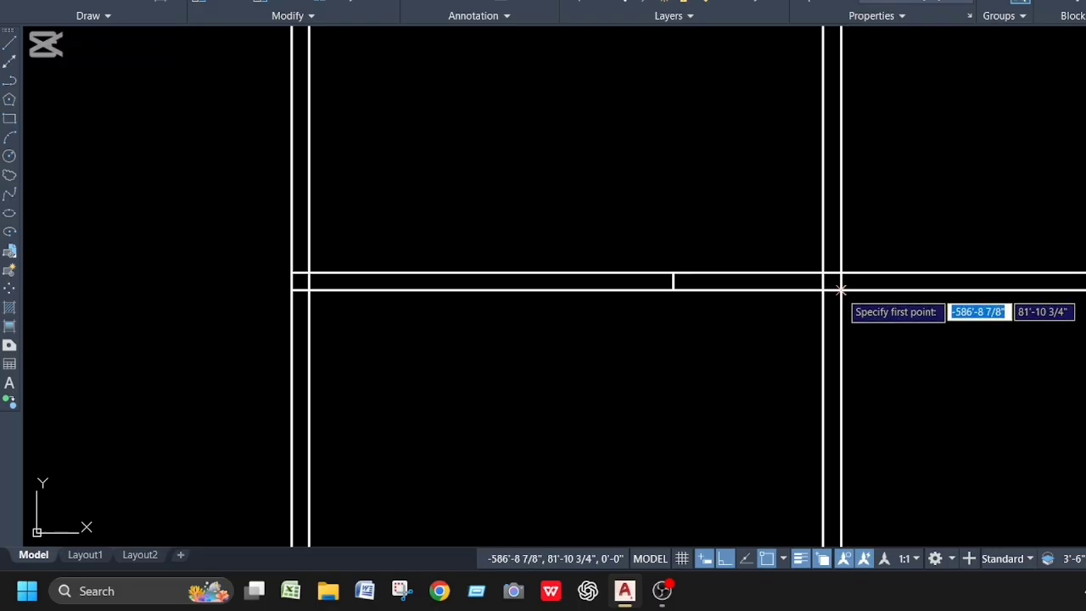
left_click(841, 281)
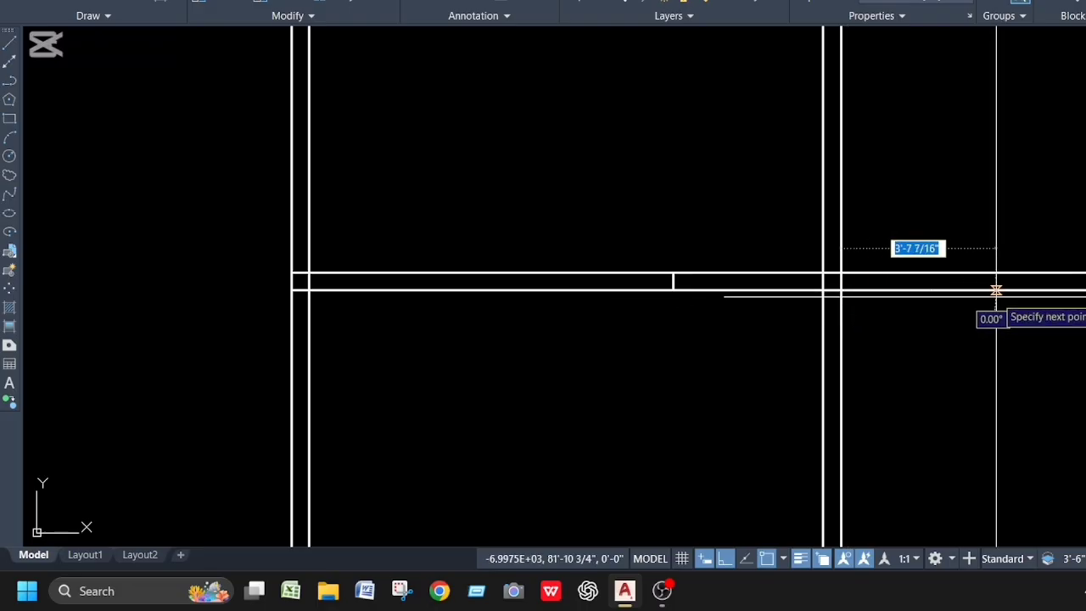
type("6")
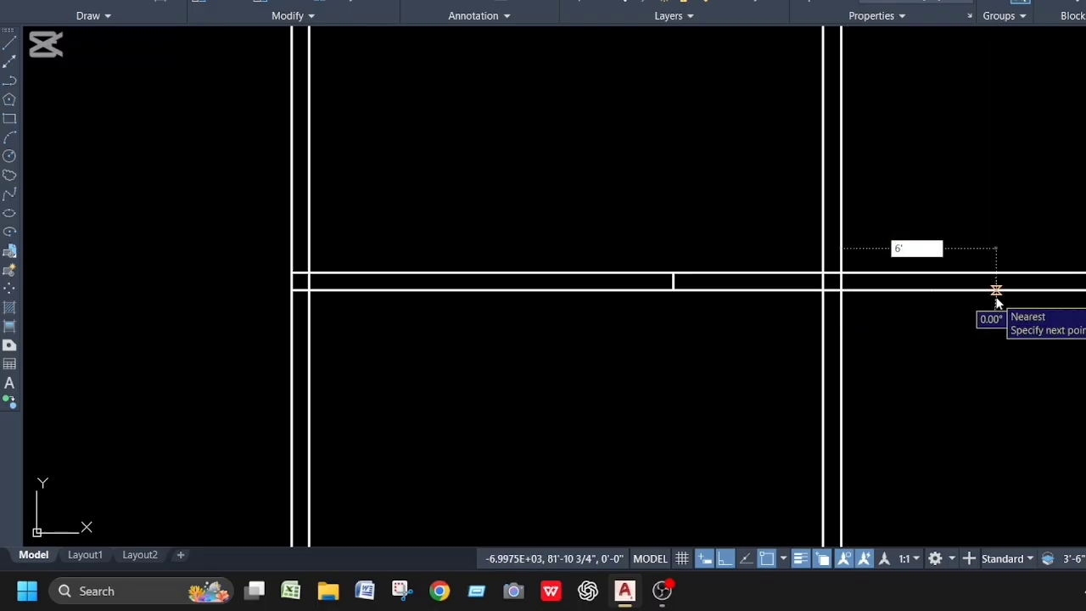
type("'6\"")
key("Return")
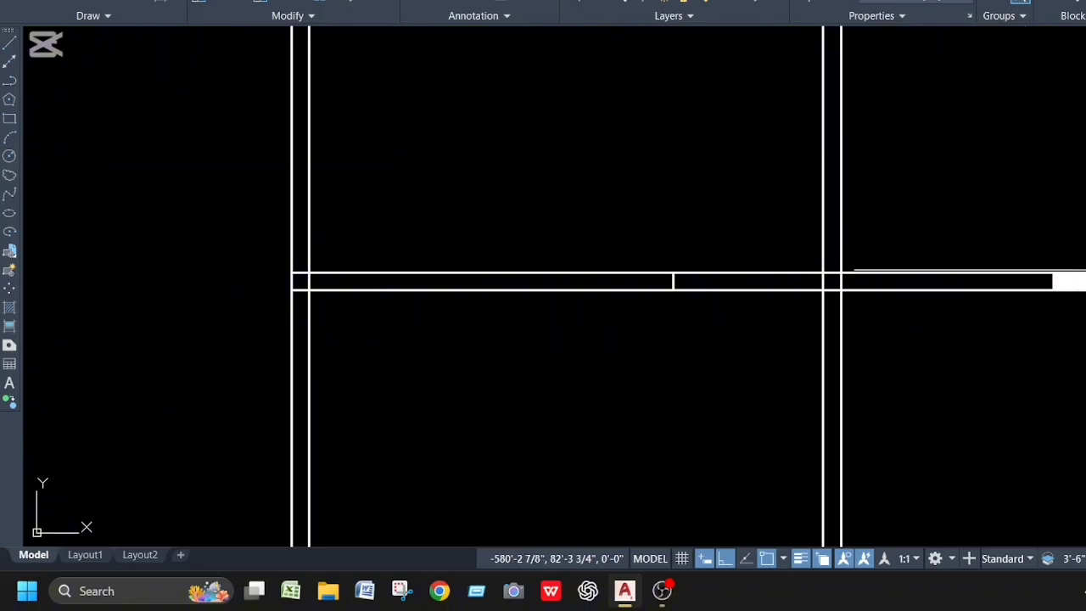
scroll(1007, 213, "down", 6)
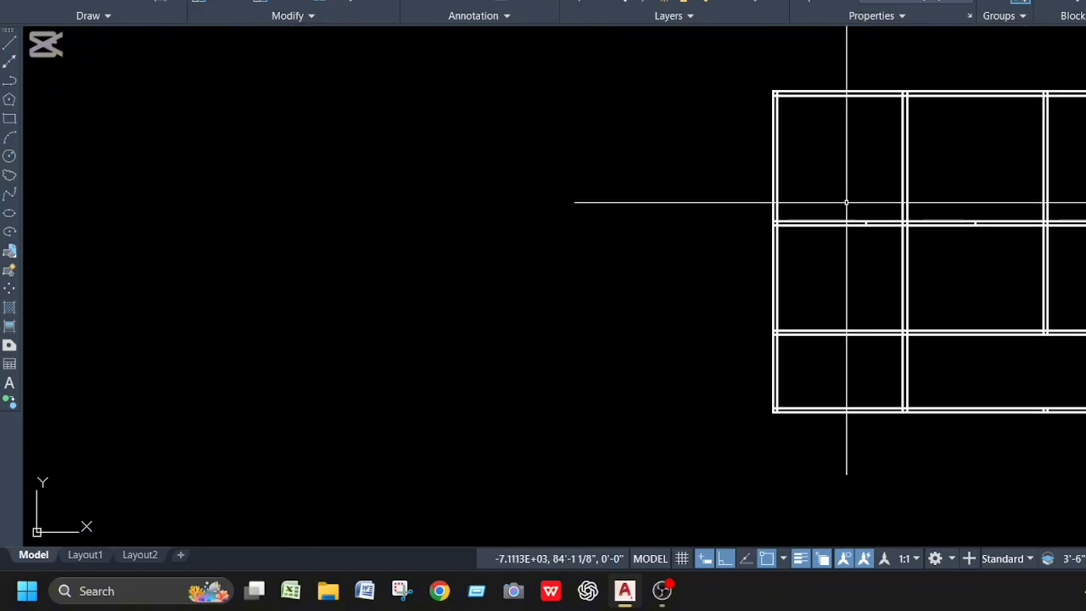
Draw a line 8' down the right outer wall's inner face from its upper inner corner
scroll(1065, 188, "up", 2)
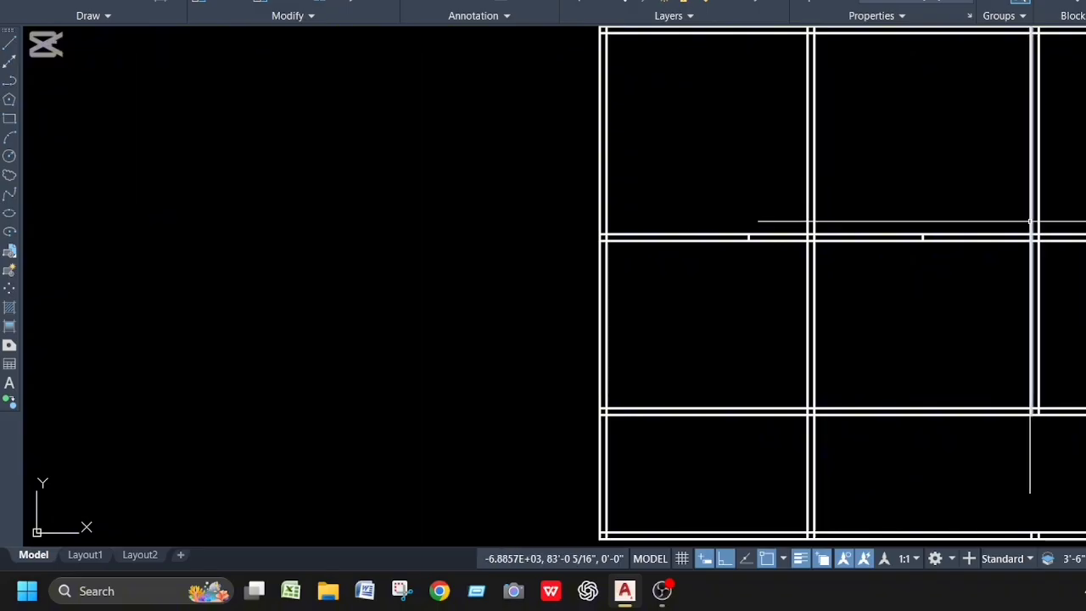
scroll(1035, 228, "down", 2)
scroll(1073, 106, "up", 2)
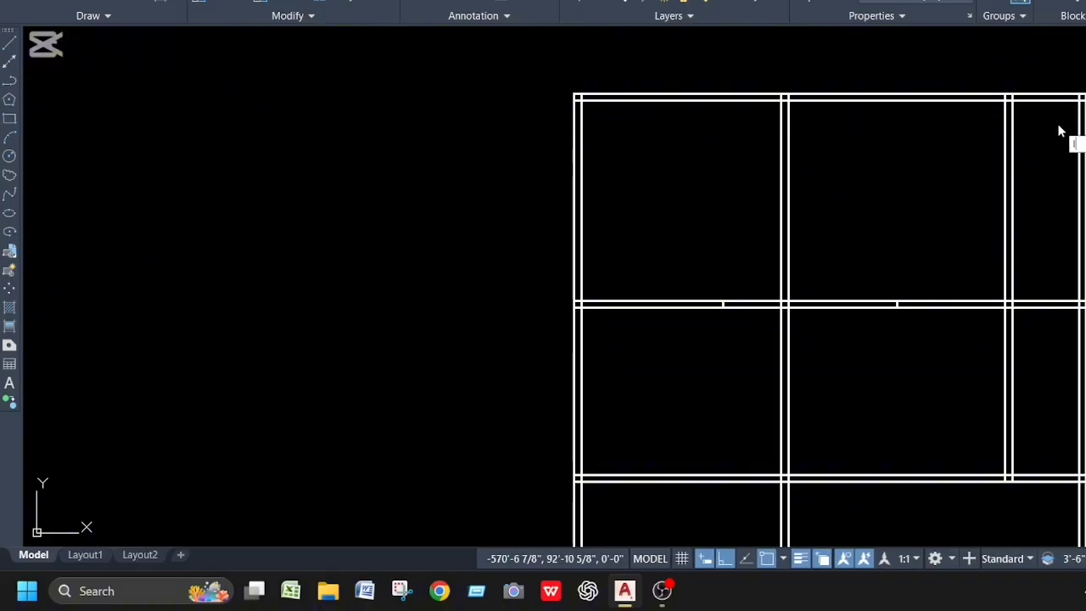
scroll(1070, 115, "up", 3)
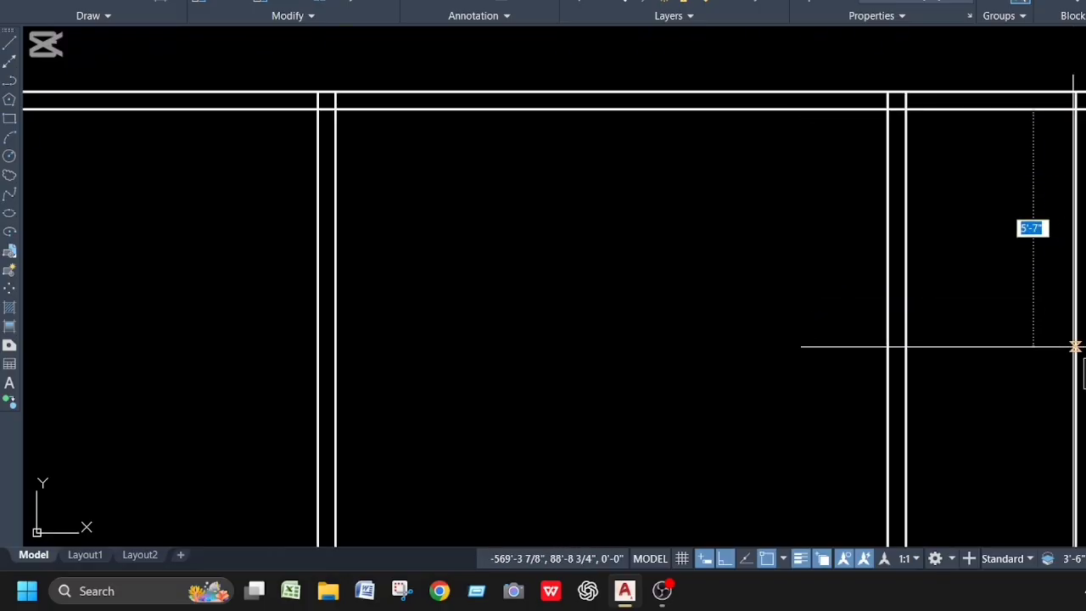
key("Return")
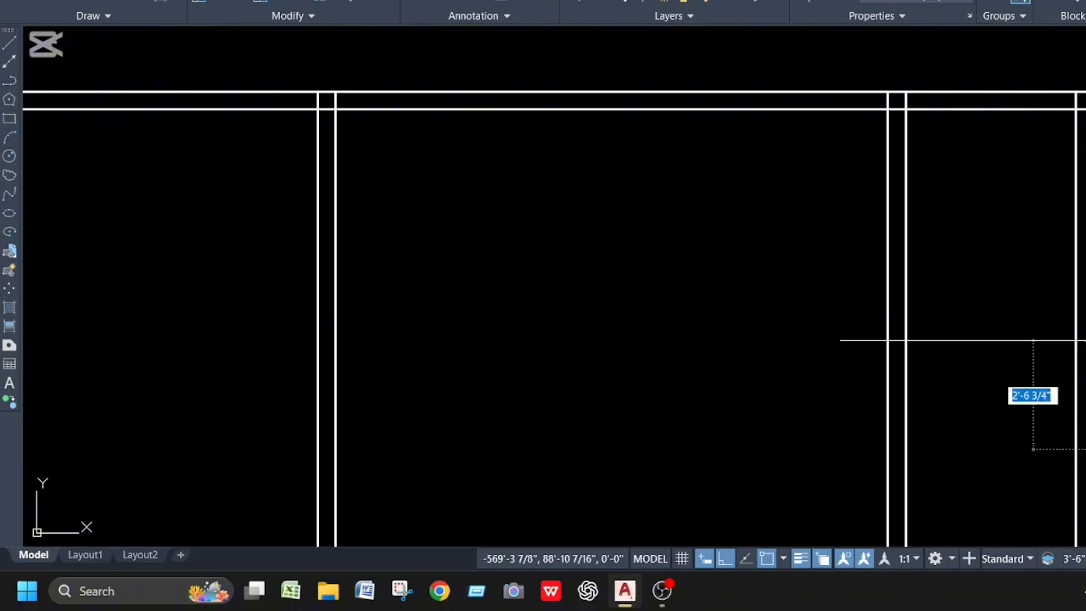
Continue the line horizontally left from the 8' mark on the right outer wall to the second vertical partition's far line
scroll(1085, 337, "down", 2)
scroll(1082, 303, "down", 2)
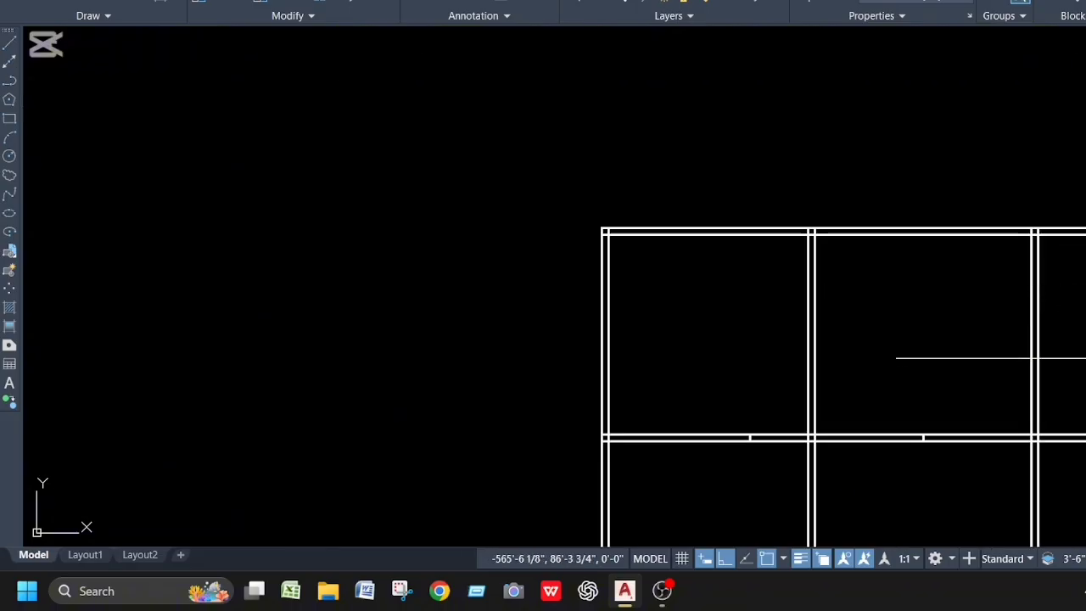
scroll(1082, 368, "up", 3)
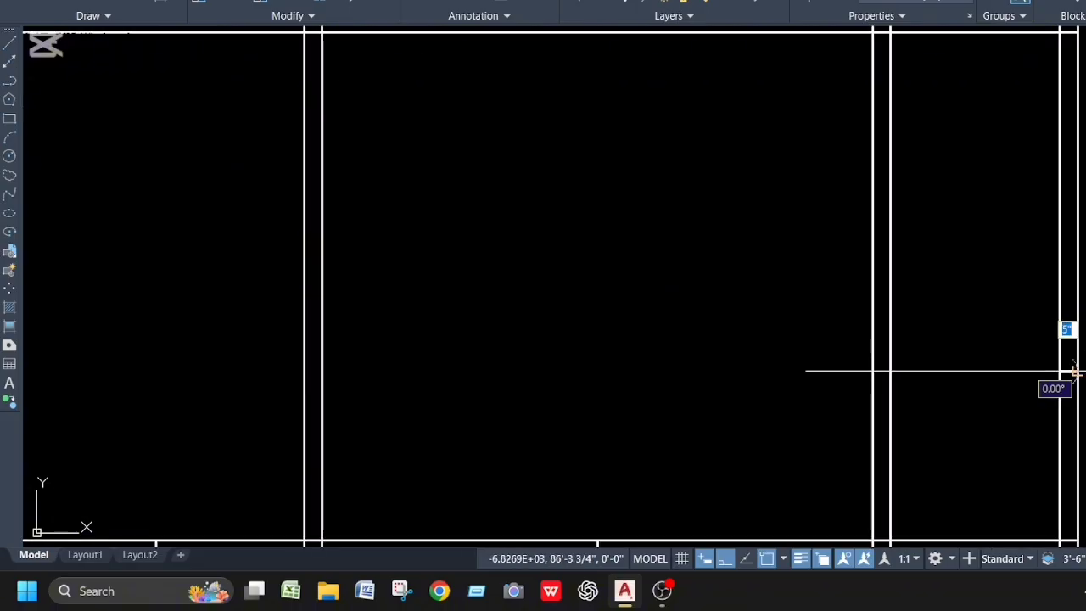
scroll(1076, 371, "up", 3)
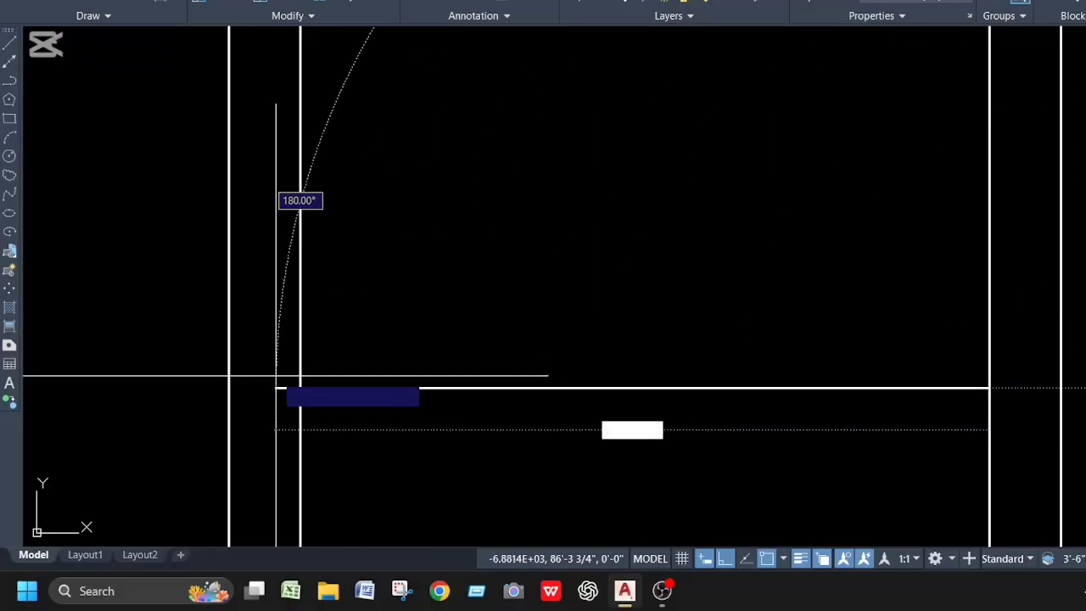
scroll(273, 373, "down", 2)
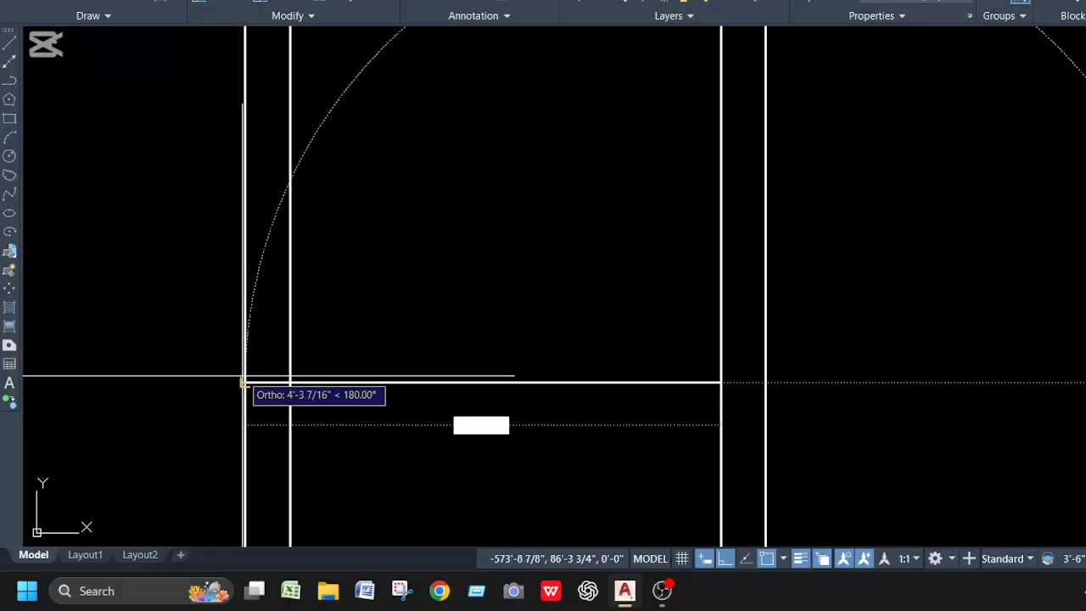
left_click(244, 383)
key("Escape")
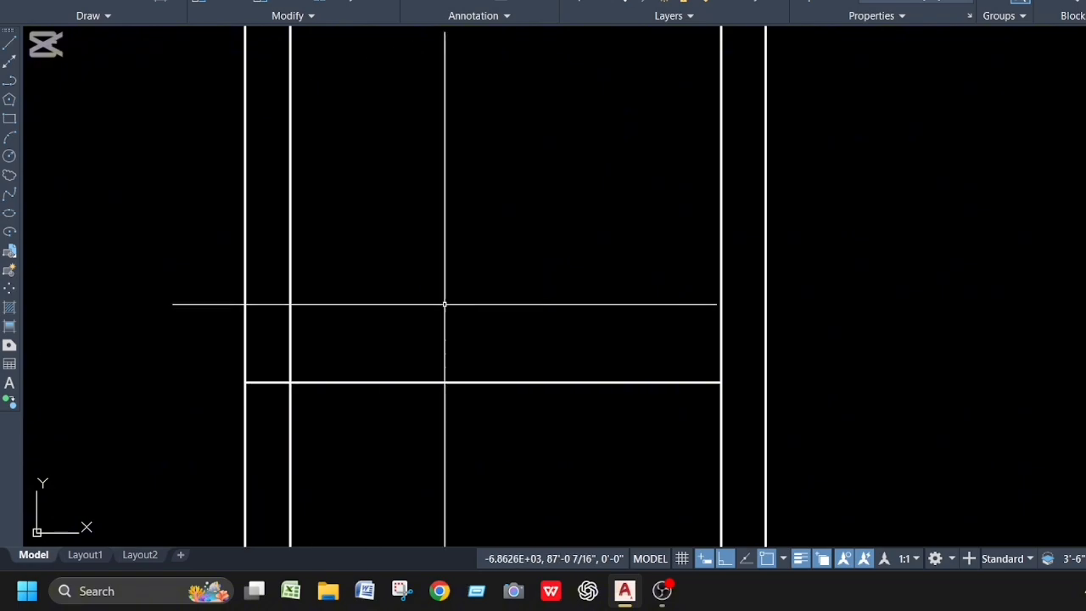
Offset the new horizontal line 5" downward to form a partition between the second vertical partition and the right outer wall
scroll(519, 267, "down", 3)
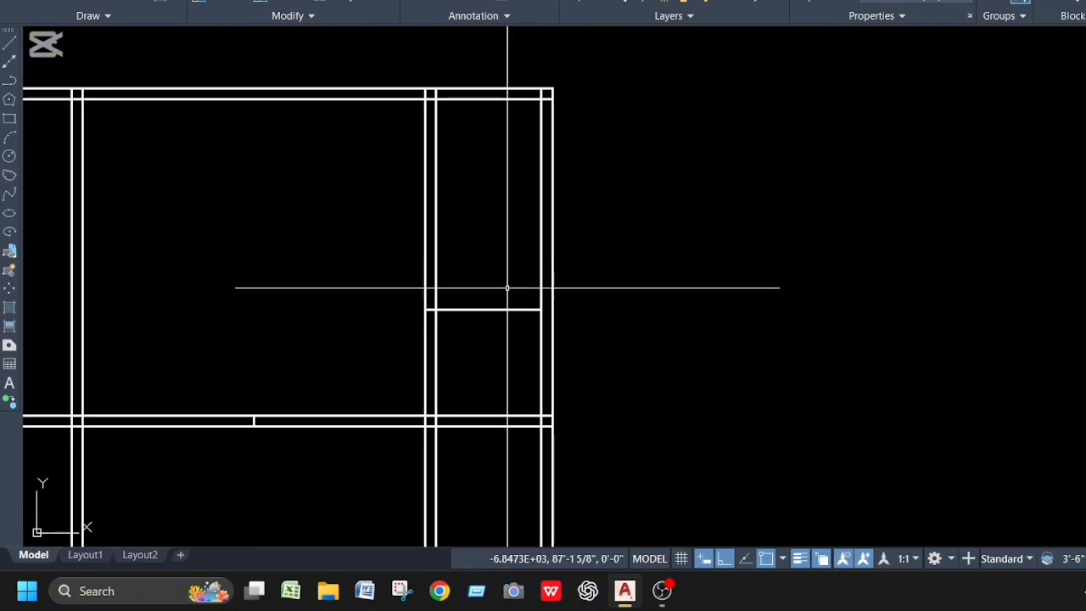
type("o")
key("Return")
type("5")
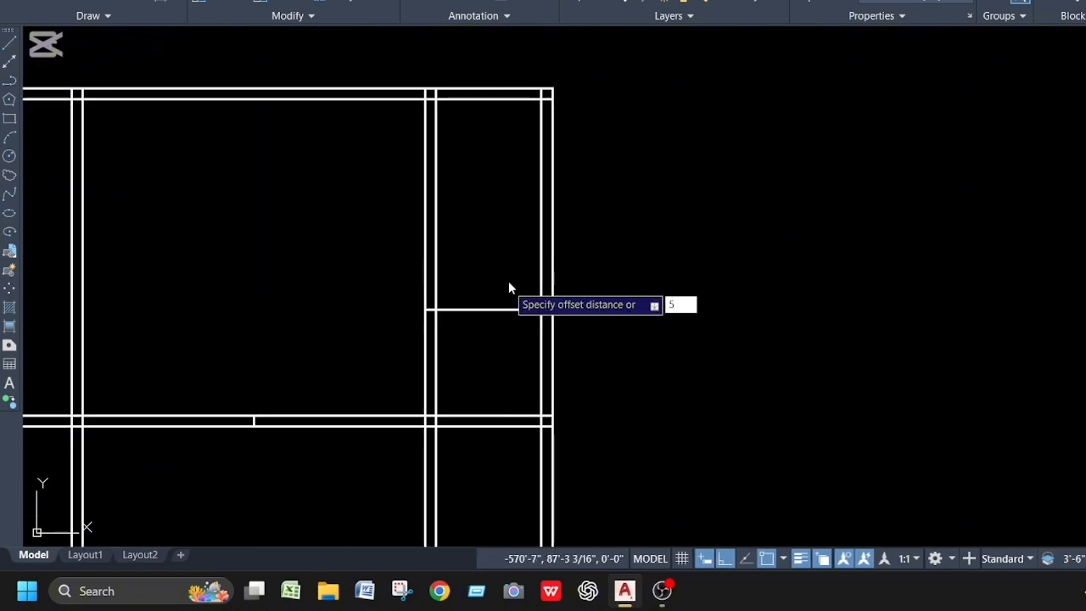
key("Return")
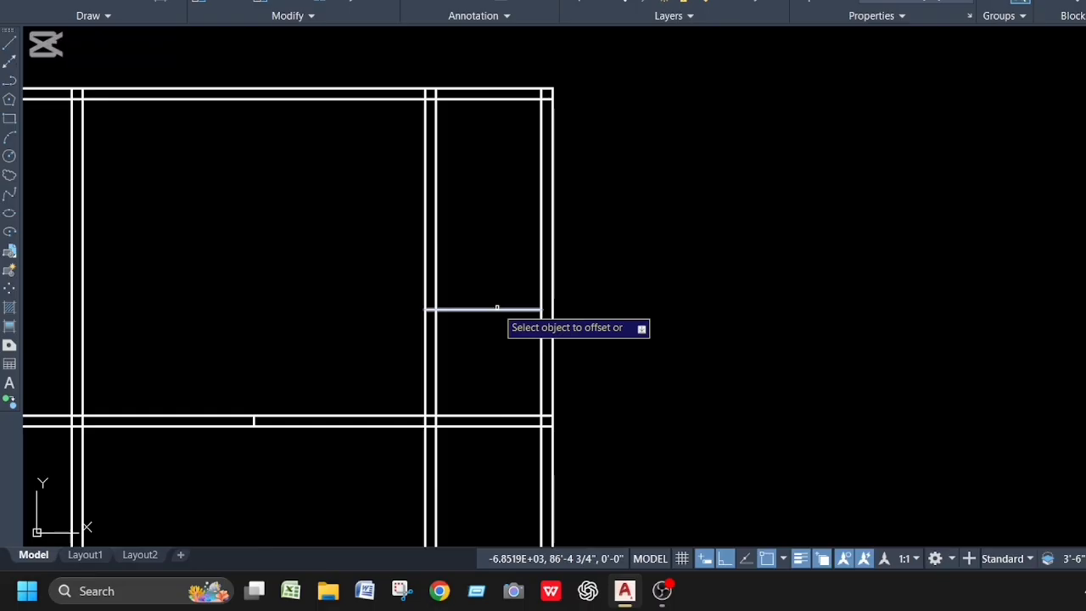
left_click(497, 308)
left_click(497, 327)
scroll(508, 288, "down", 3)
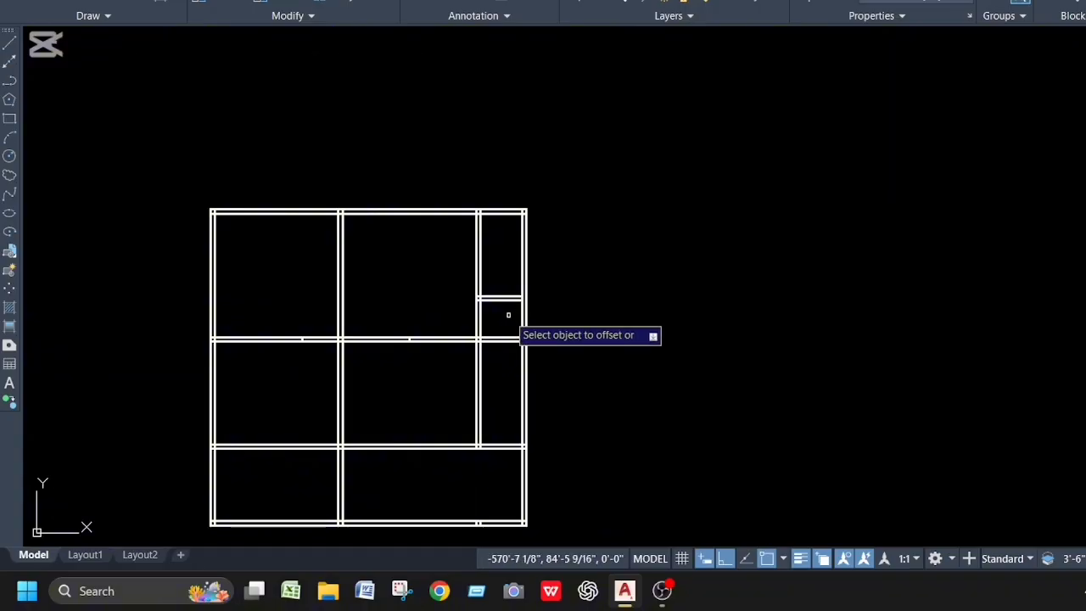
scroll(505, 297, "up", 4)
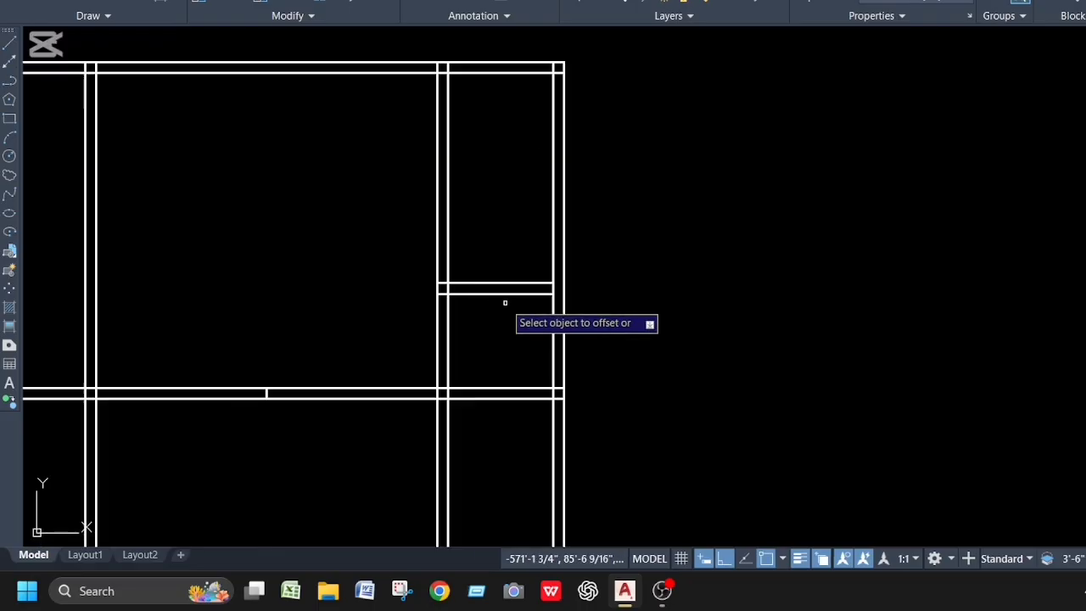
scroll(505, 302, "down", 2)
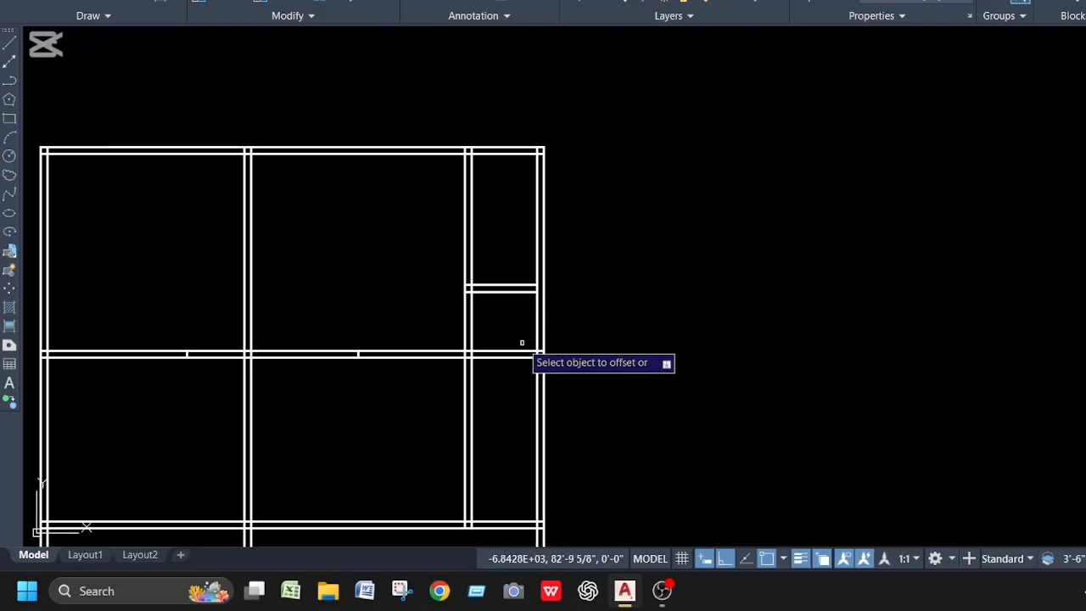
left_click(467, 347)
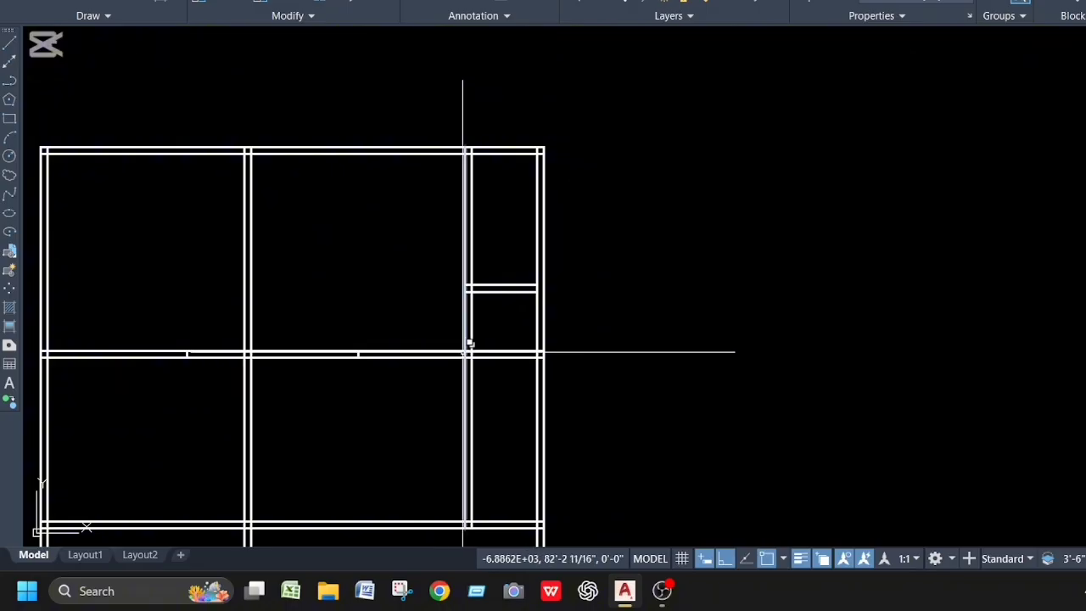
key("Escape")
Trim both lines of the first horizontal partition between the second vertical partition and the right outer wall, including the pieces inside the wall
type("tr")
key("Return")
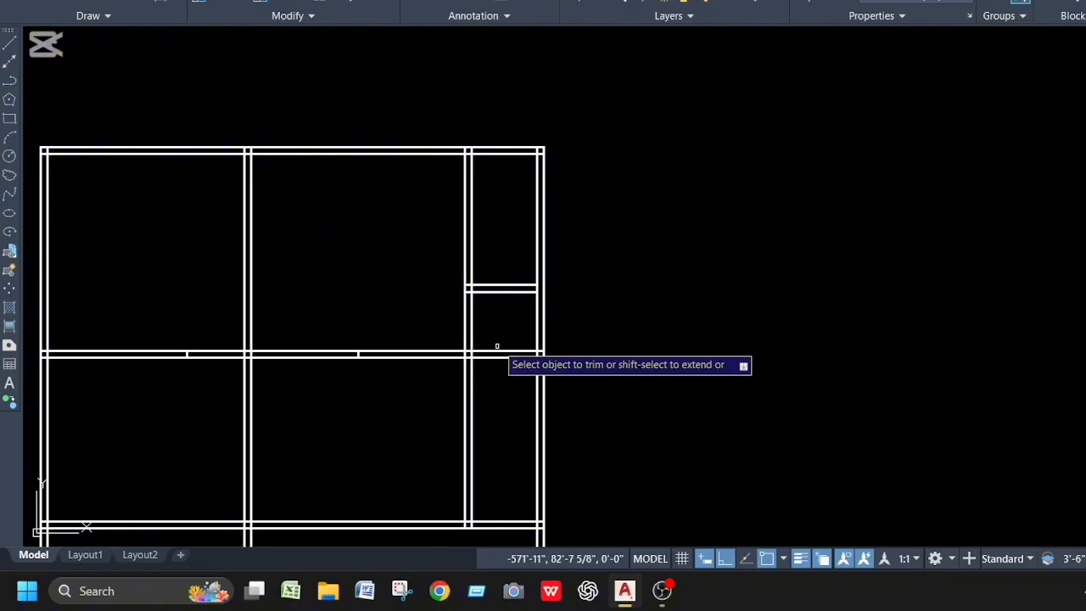
left_click_drag(501, 326, 497, 370)
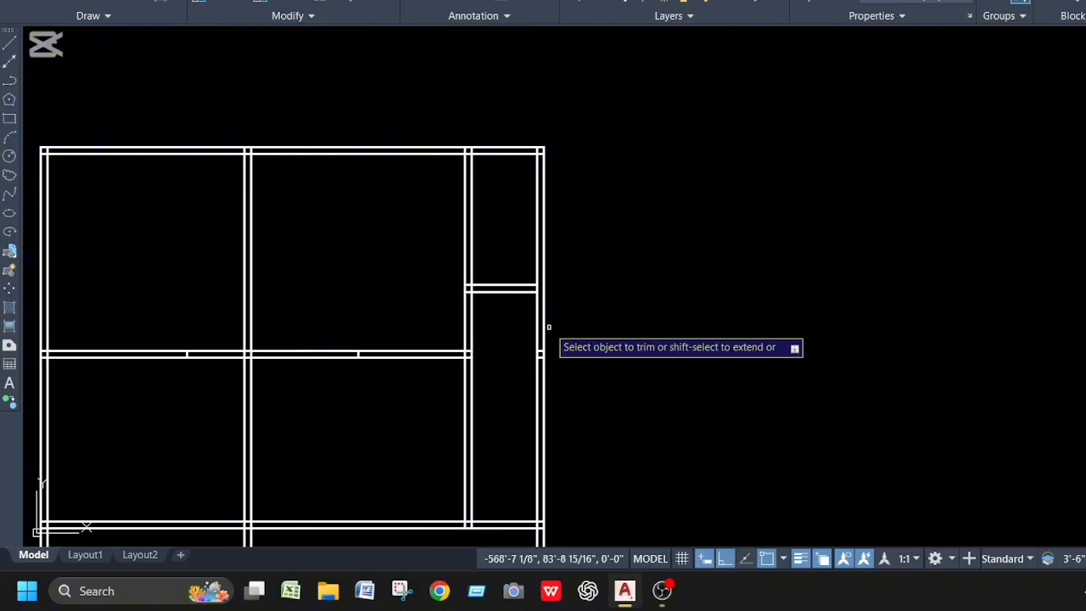
scroll(551, 334, "up", 4)
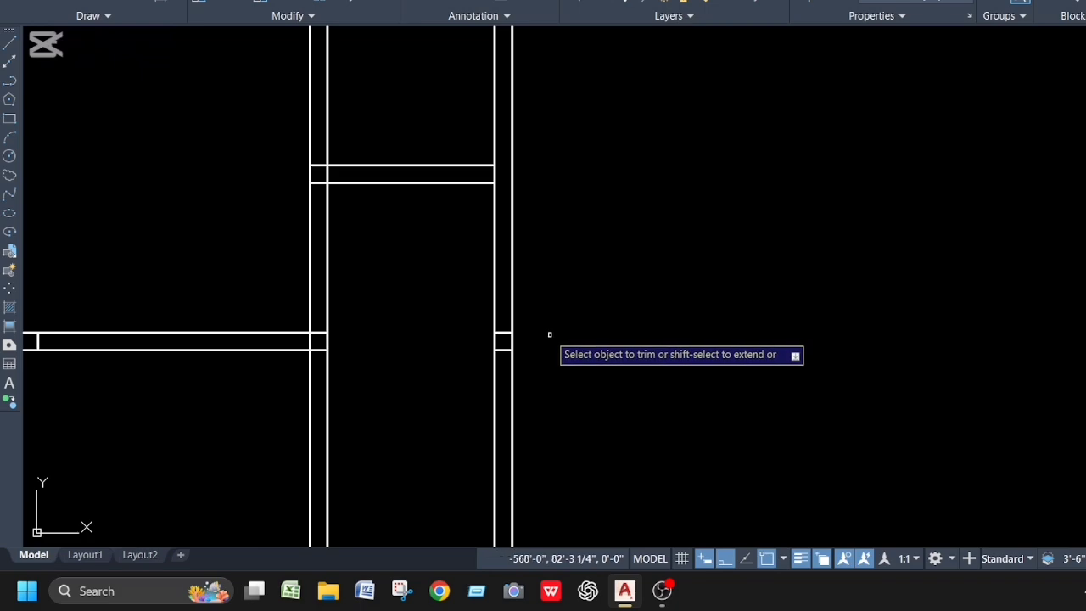
scroll(549, 334, "down", 3)
scroll(516, 365, "up", 7)
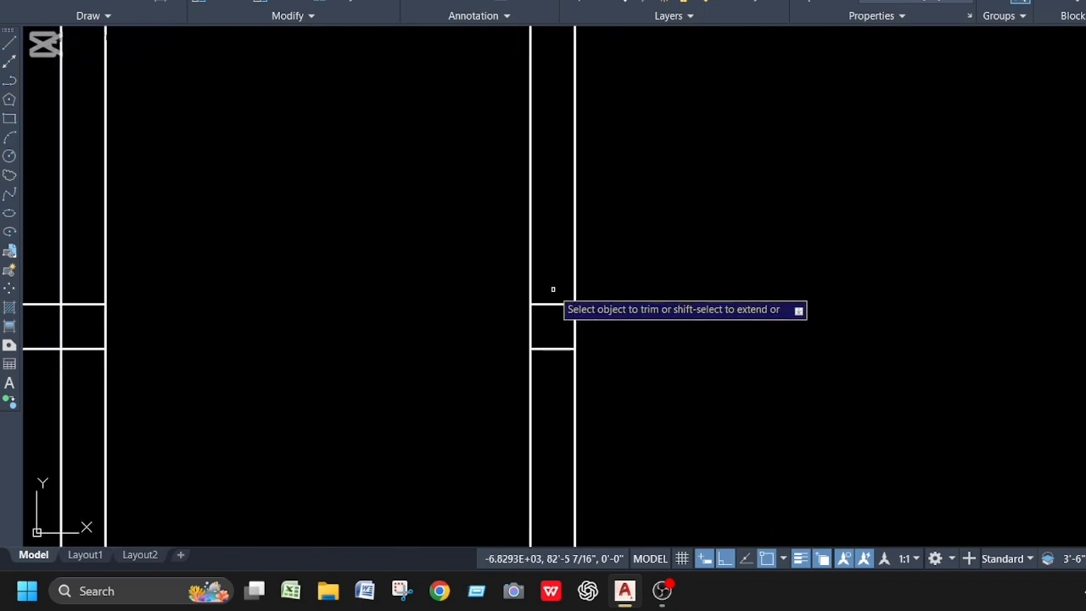
left_click_drag(553, 289, 549, 363)
scroll(540, 309, "down", 4)
scroll(494, 274, "down", 2)
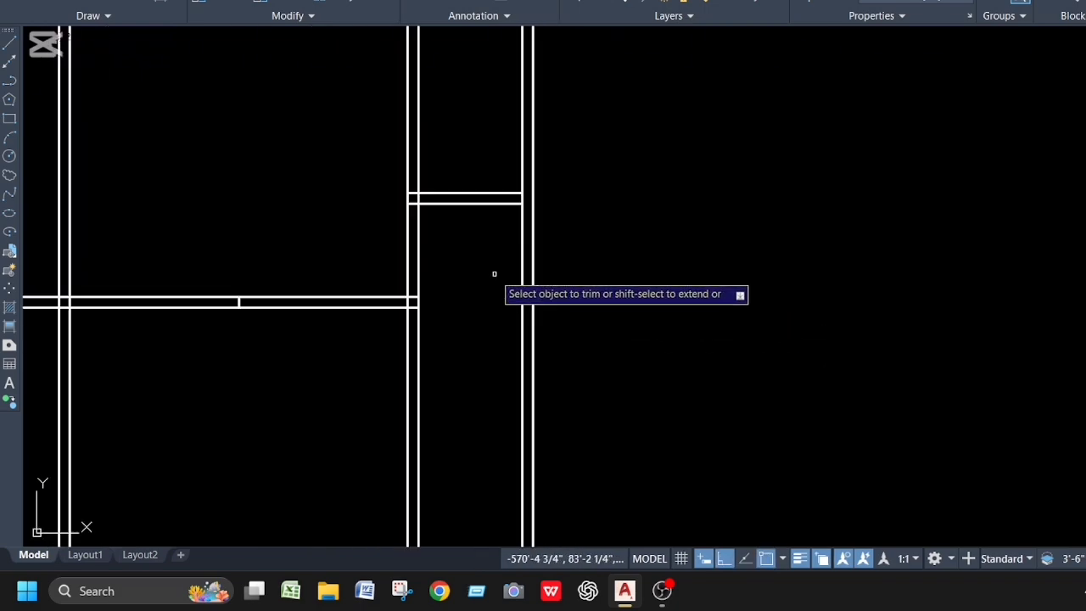
key("Escape")
Offset the lower line of the short upper-right partition 7' downward
scroll(487, 285, "down", 2)
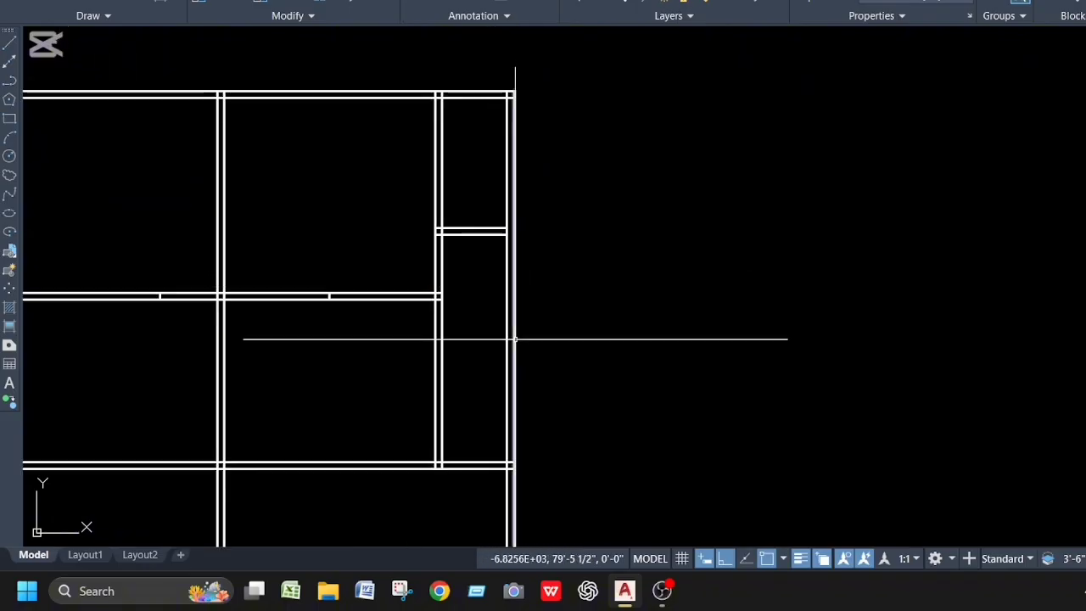
type("o")
key("Return")
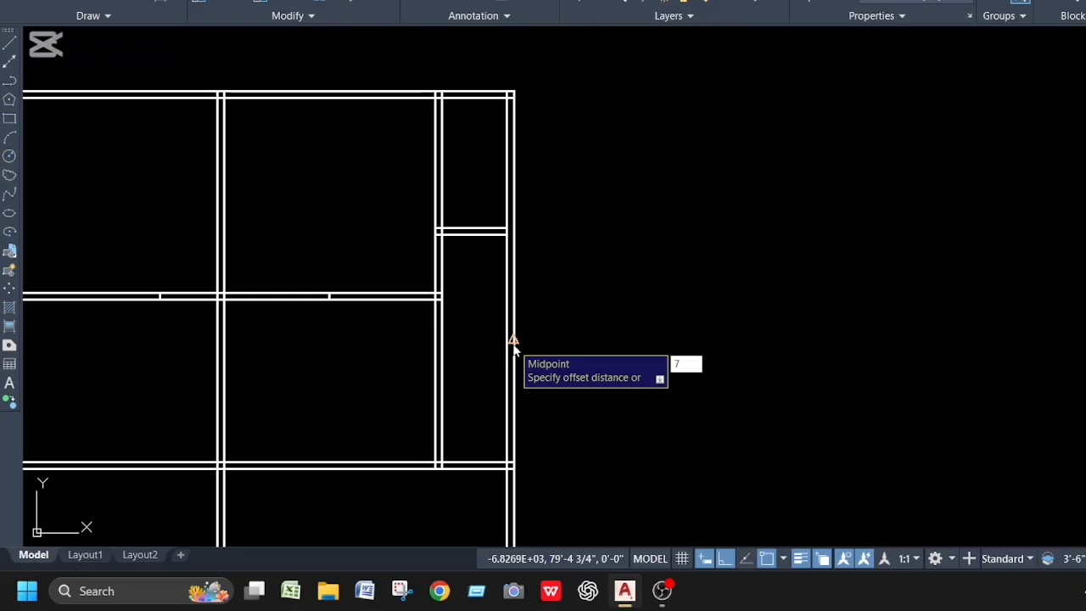
type("7'")
key("Return")
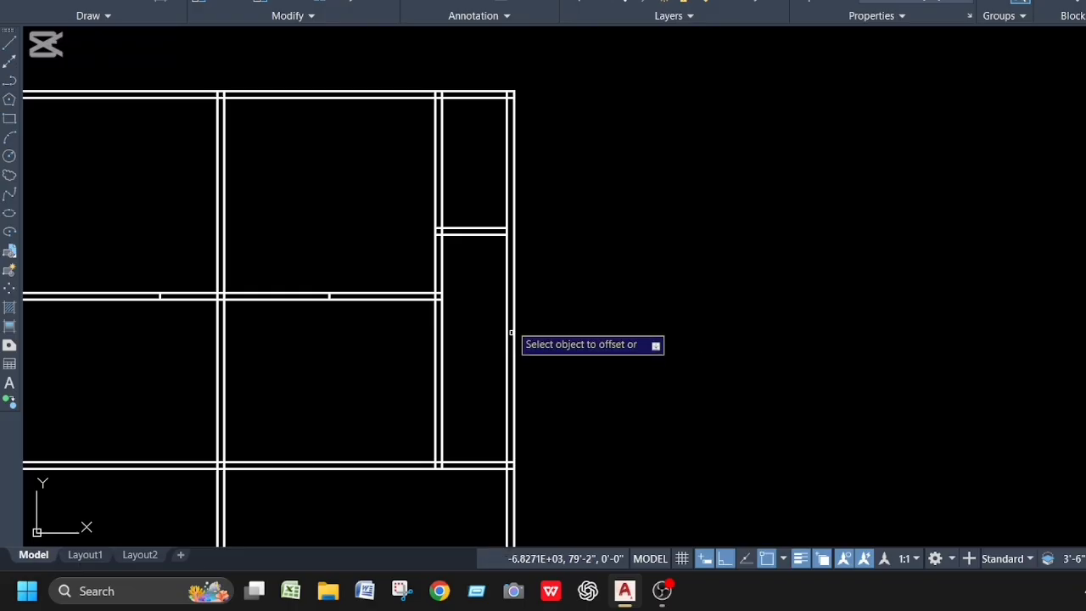
left_click(458, 234)
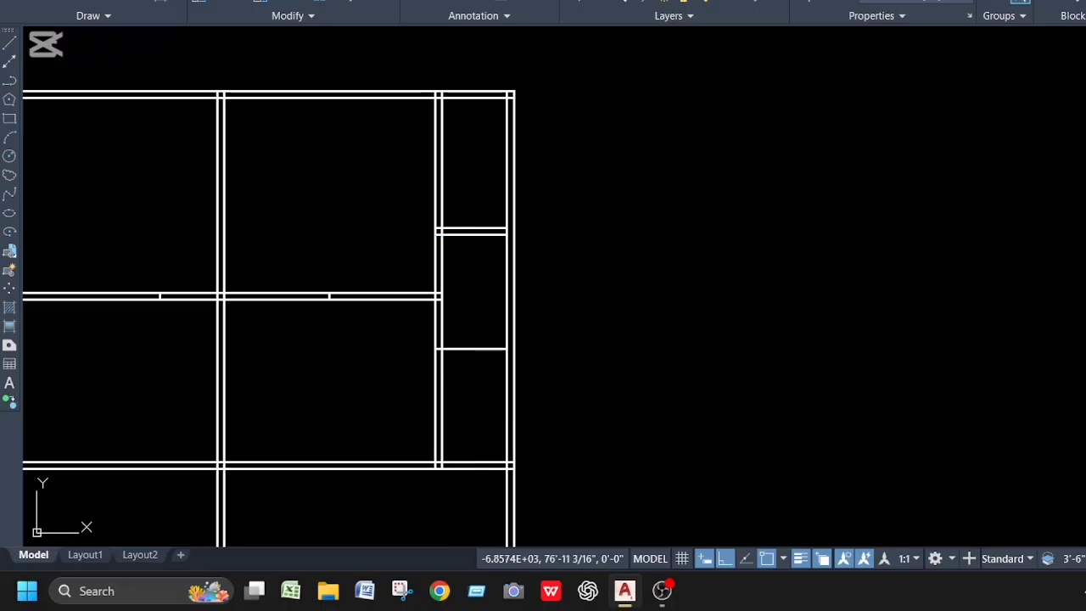
Offset the newly created horizontal line 5" downward to complete the second short partition
key("Return")
type("5")
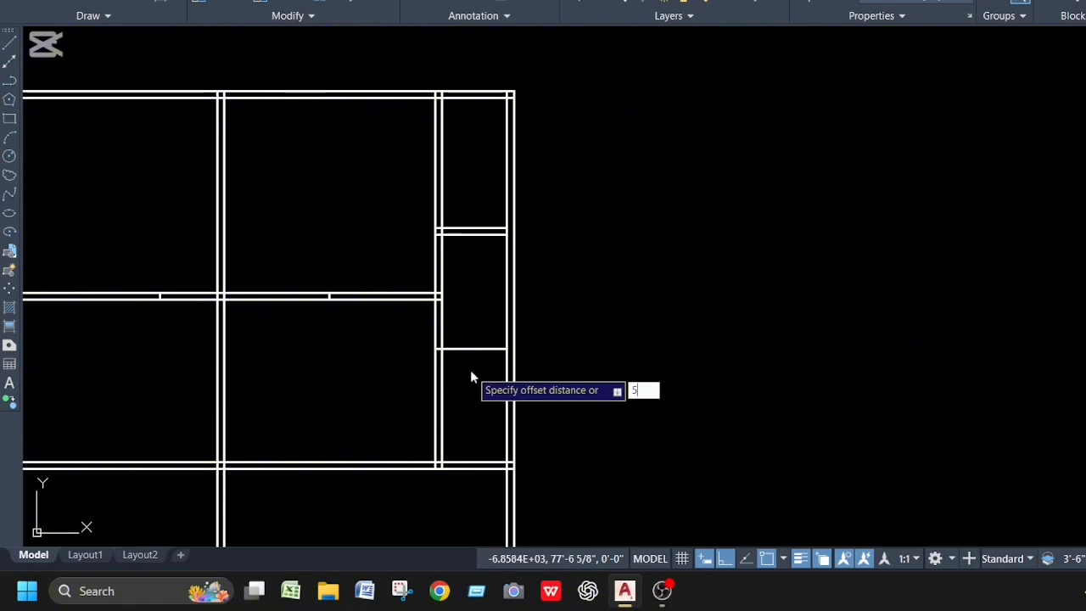
key("Return")
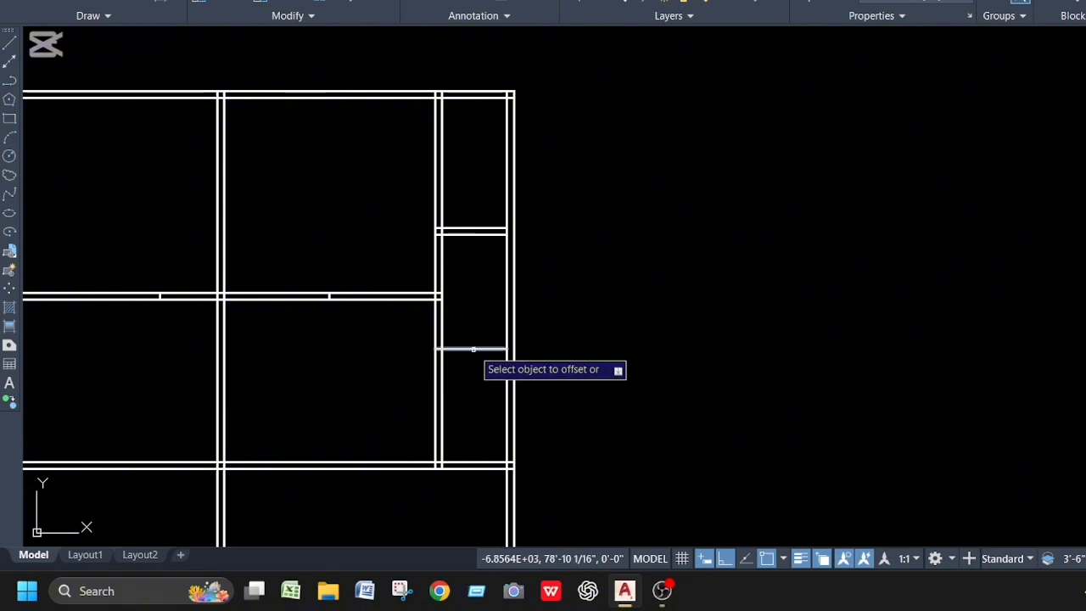
left_click(473, 349)
left_click(470, 367)
scroll(495, 371, "down", 3)
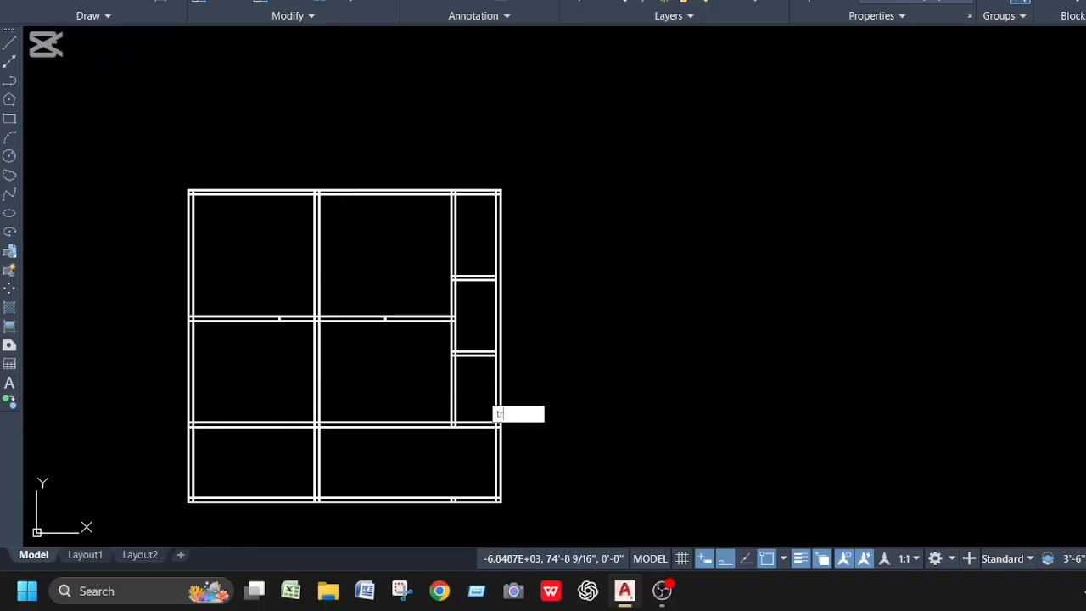
Trim away the right outer wall's inner line below the second short partition
mouse_move(443, 384)
left_mouse_down()
mouse_move(535, 400)
mouse_move(465, 389)
left_mouse_up()
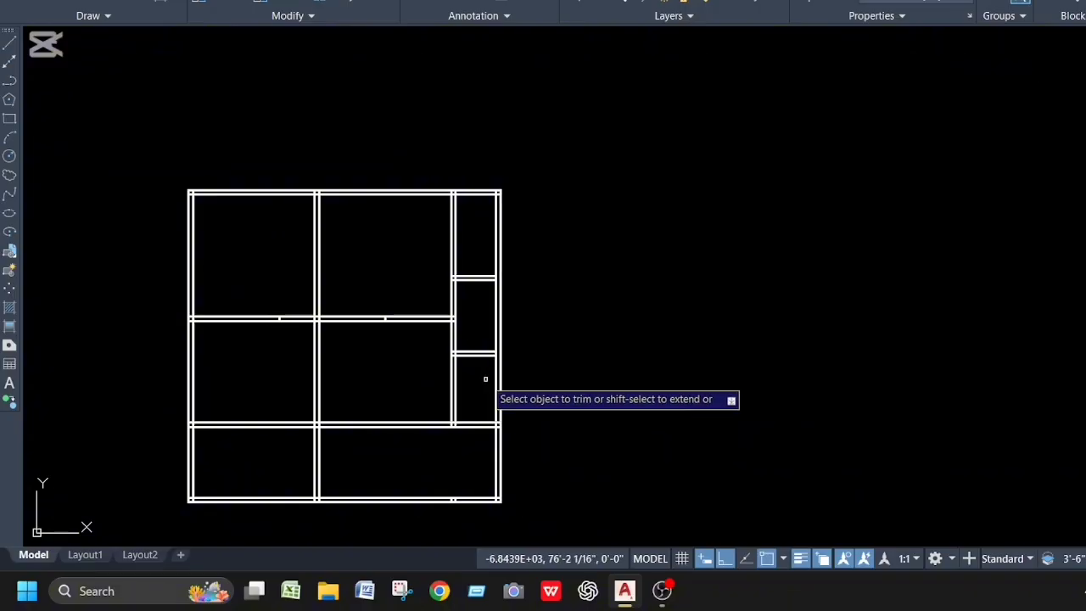
left_click_drag(484, 378, 541, 383)
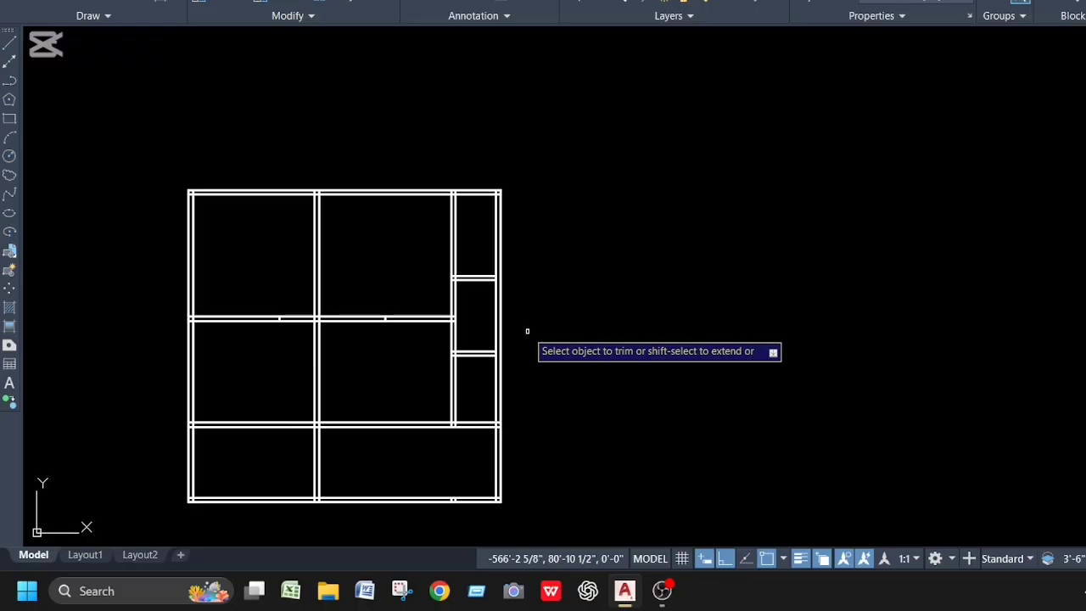
scroll(497, 373, "up", 5)
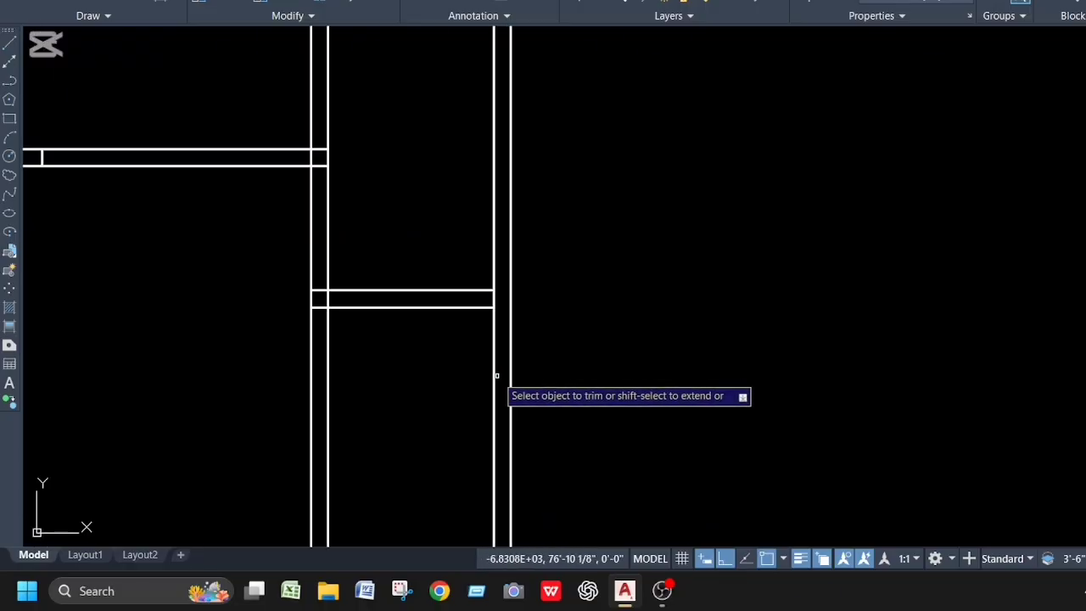
left_click(494, 371)
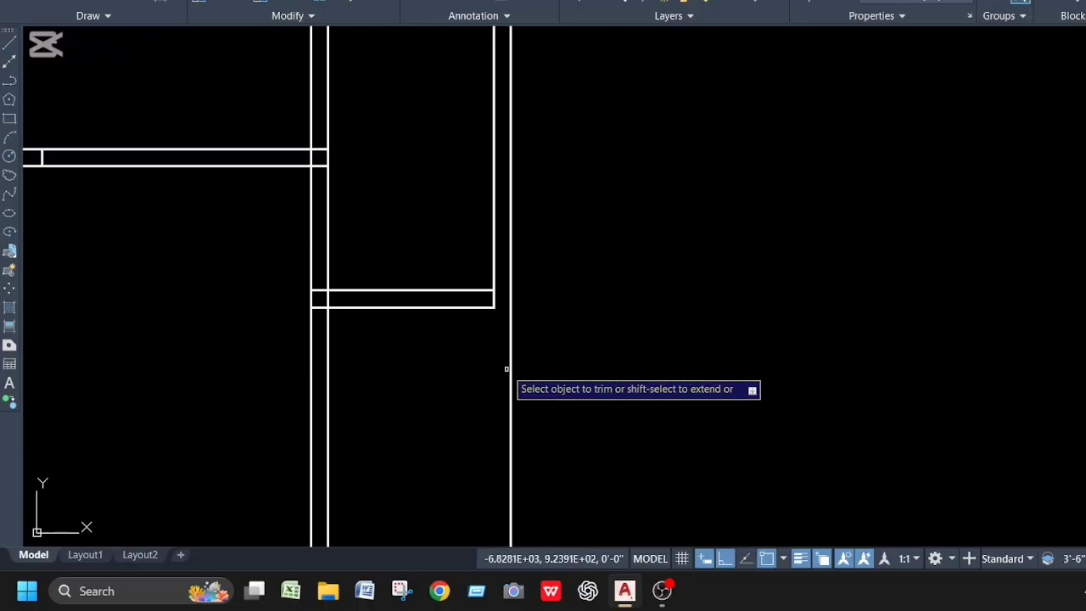
Draw a line extending the second short partition's lower edge across the right outer wall's thickness to its outer line
key("Escape")
type("l")
key("Return")
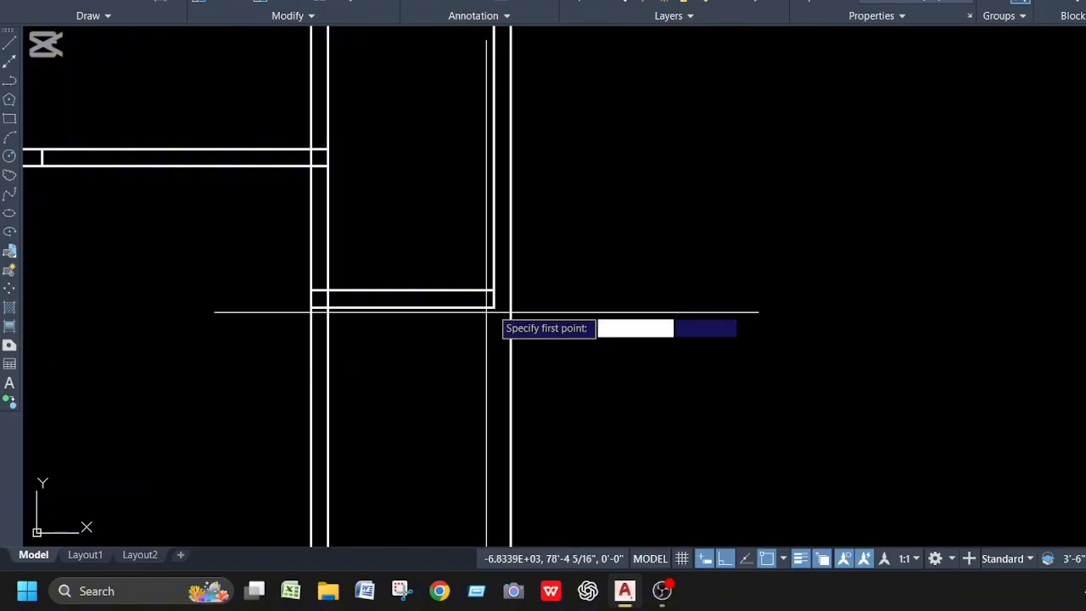
left_click(493, 307)
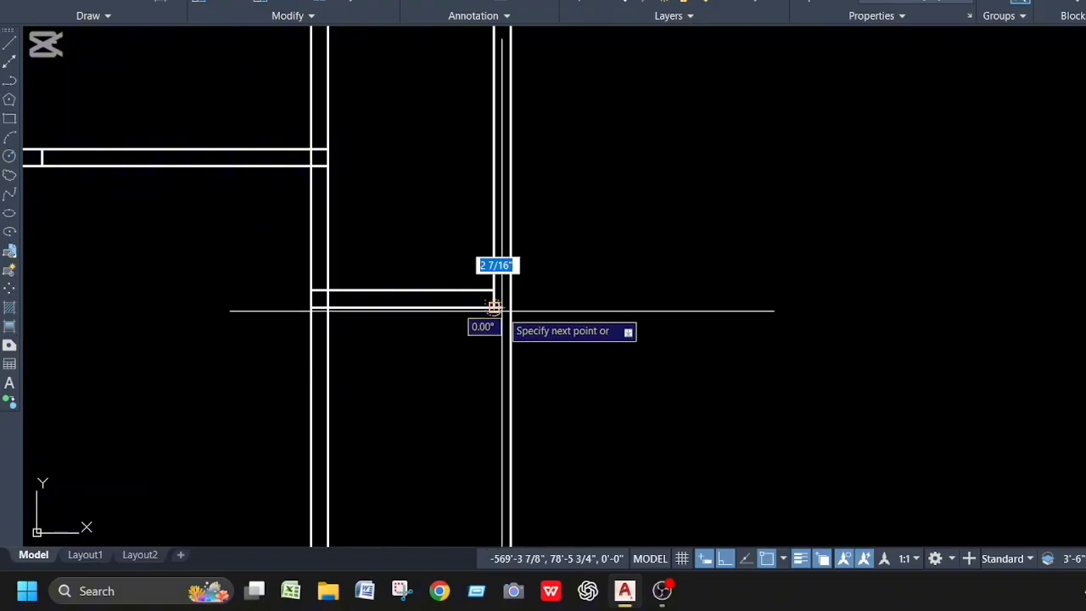
left_click(510, 307)
key("Escape")
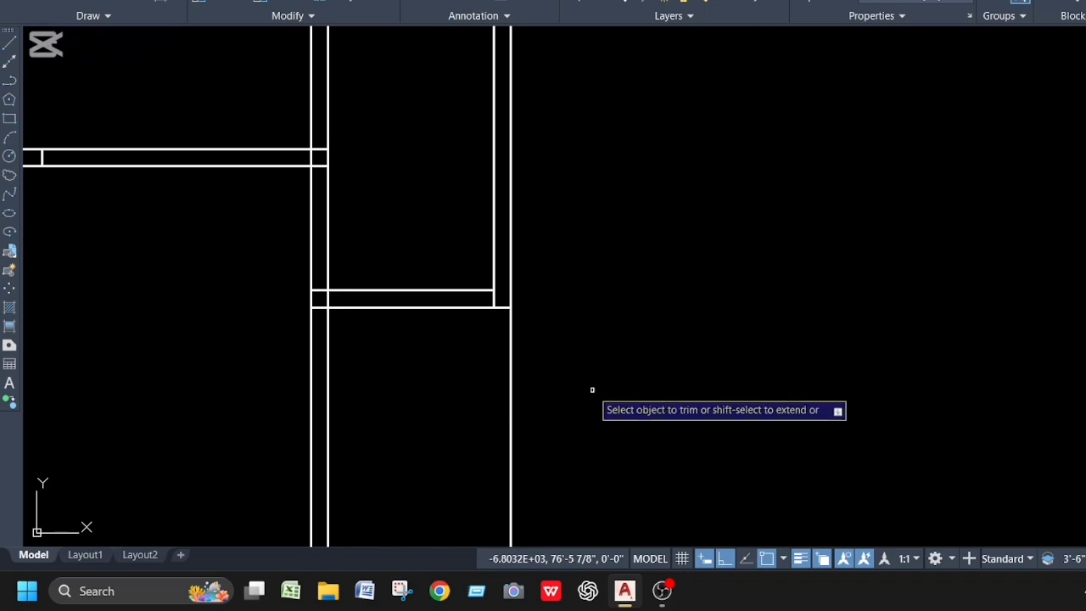
Trim away the right outer wall's outer line below the second short partition
left_click(511, 388)
scroll(549, 343, "down", 5)
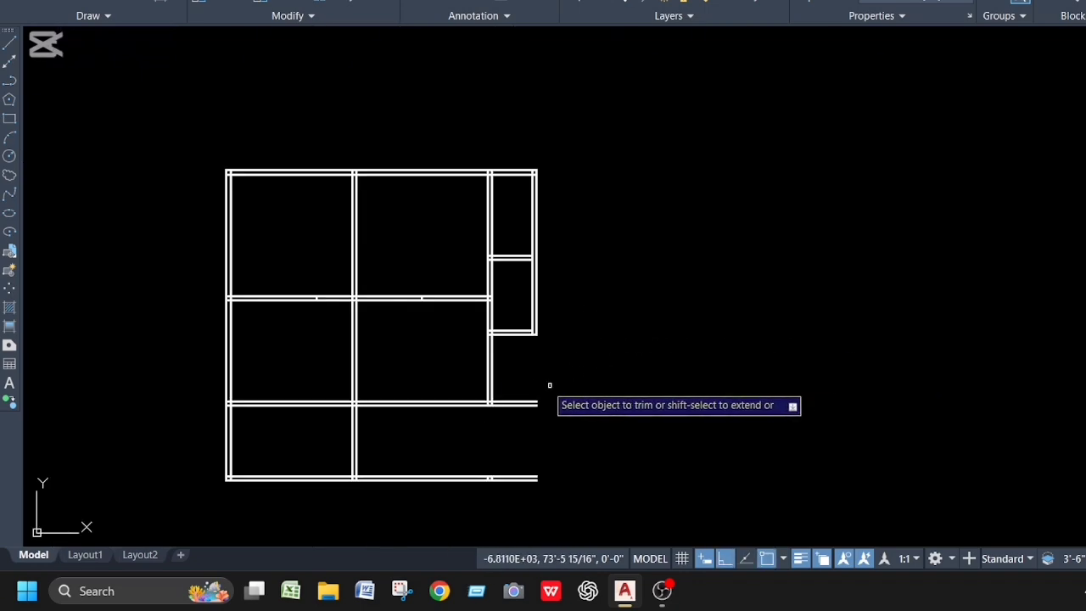
scroll(550, 385, "up", 2)
scroll(532, 382, "down", 2)
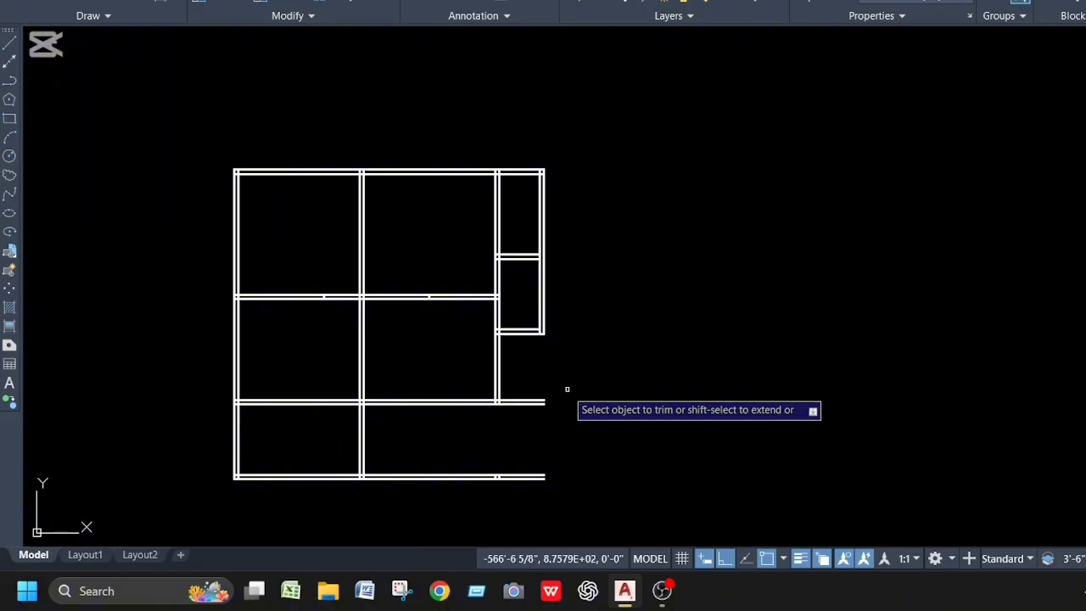
key("Escape")
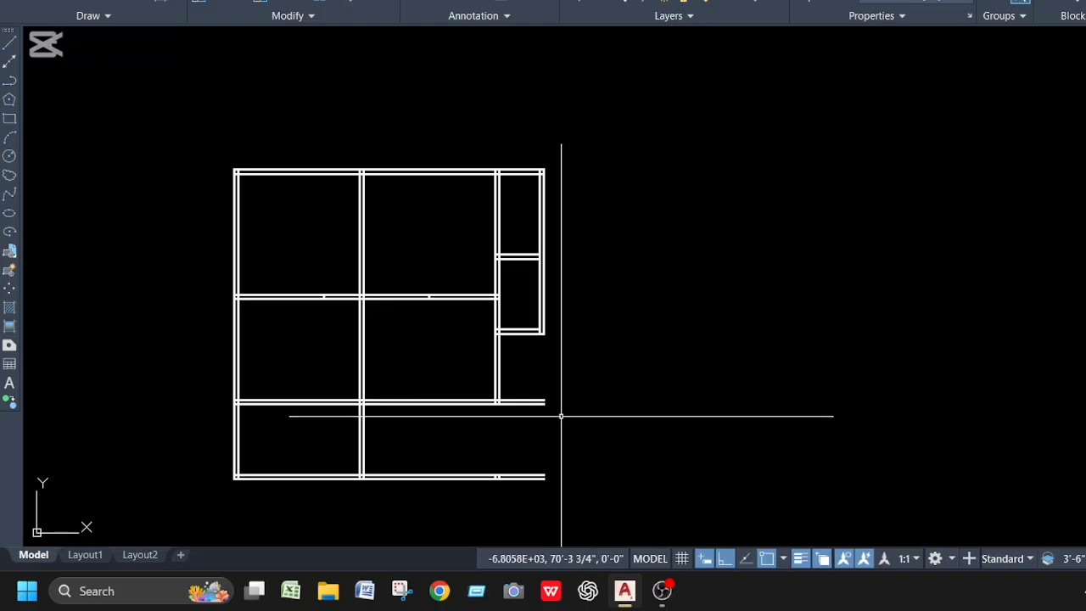
scroll(545, 398, "up", 2)
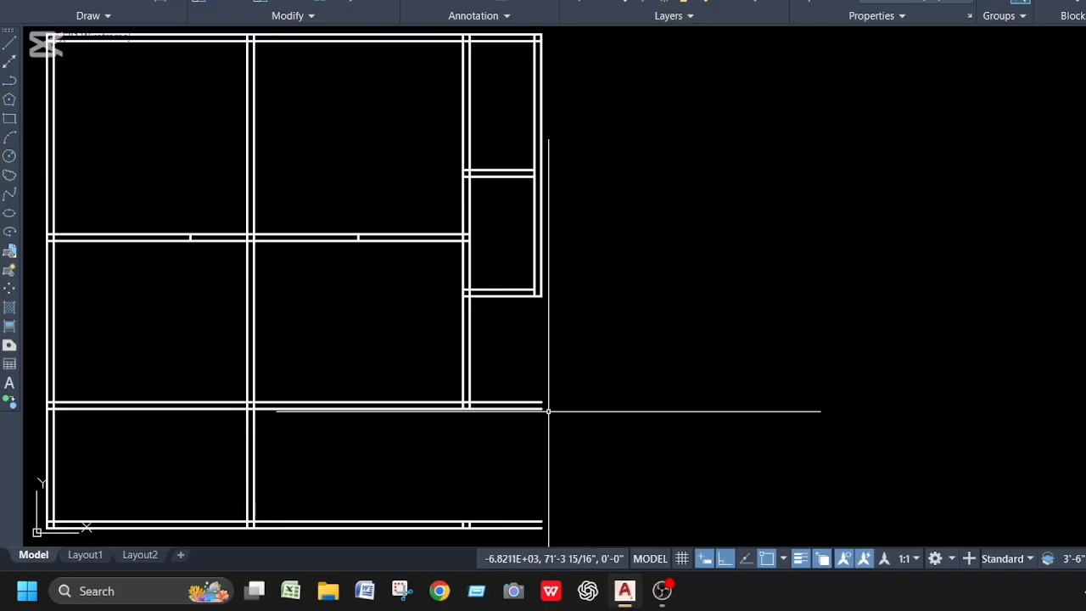
Draw a vertical line from the lower horizontal wall's upper line end down to the bottom wall's inner line, closing the strip's right side
type("l")
key("Return")
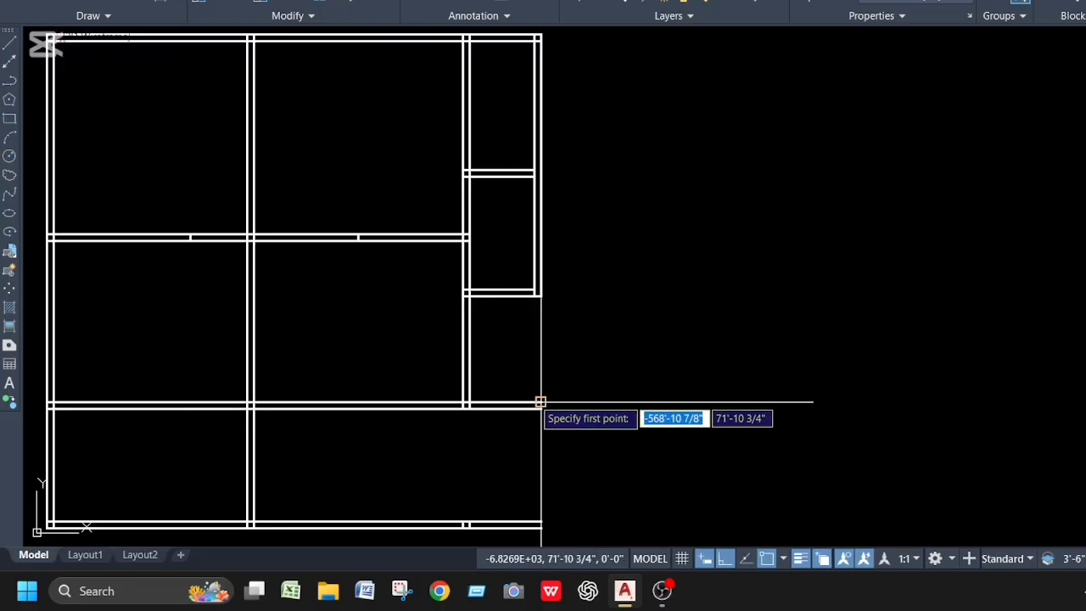
left_click(540, 404)
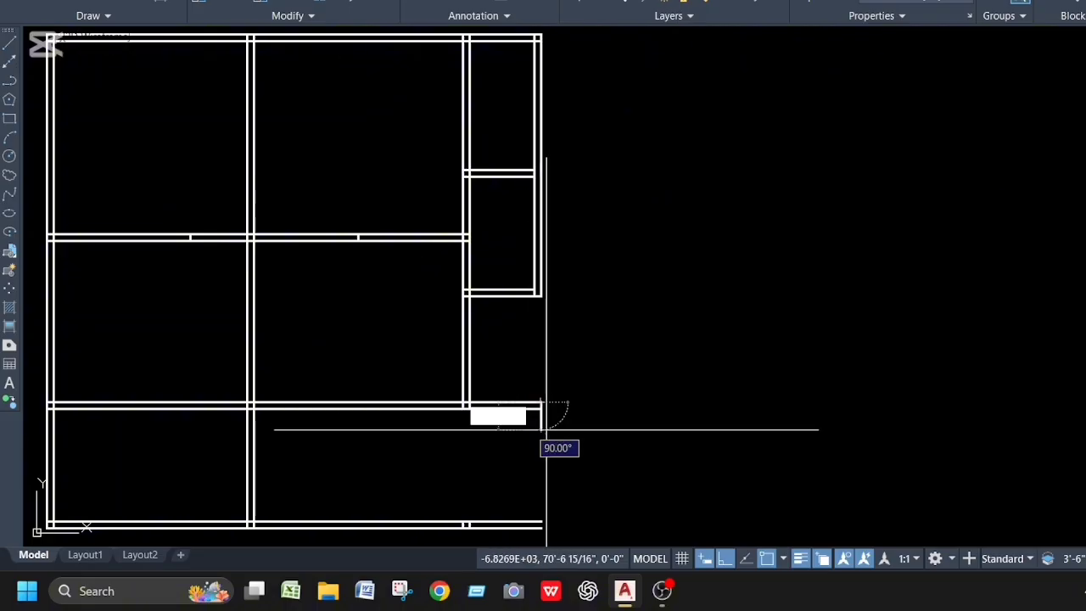
scroll(541, 429, "down", 4)
scroll(540, 430, "up", 5)
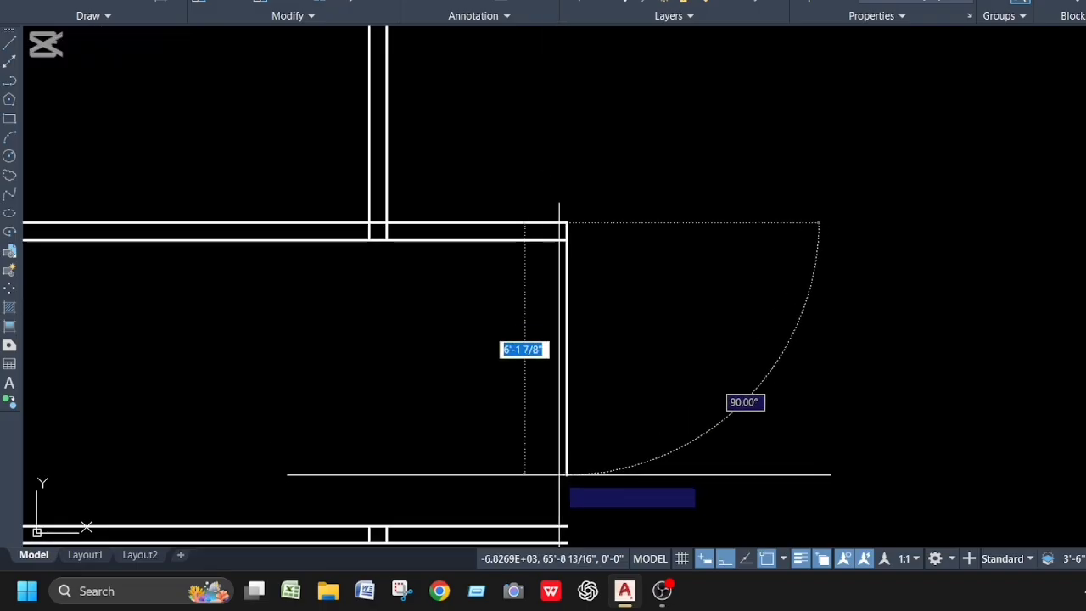
left_click(567, 526)
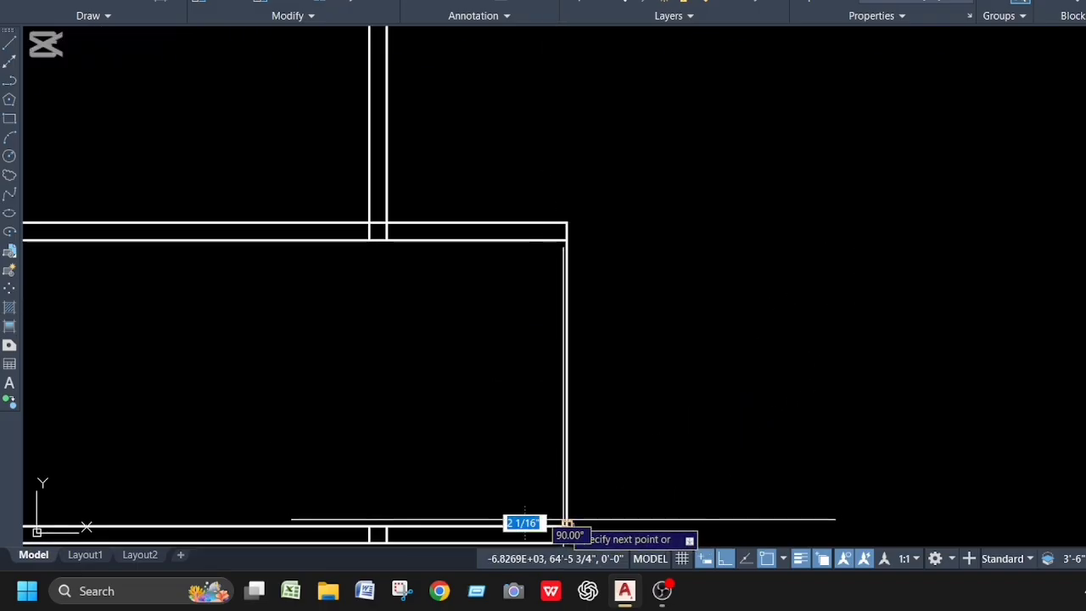
key("Escape")
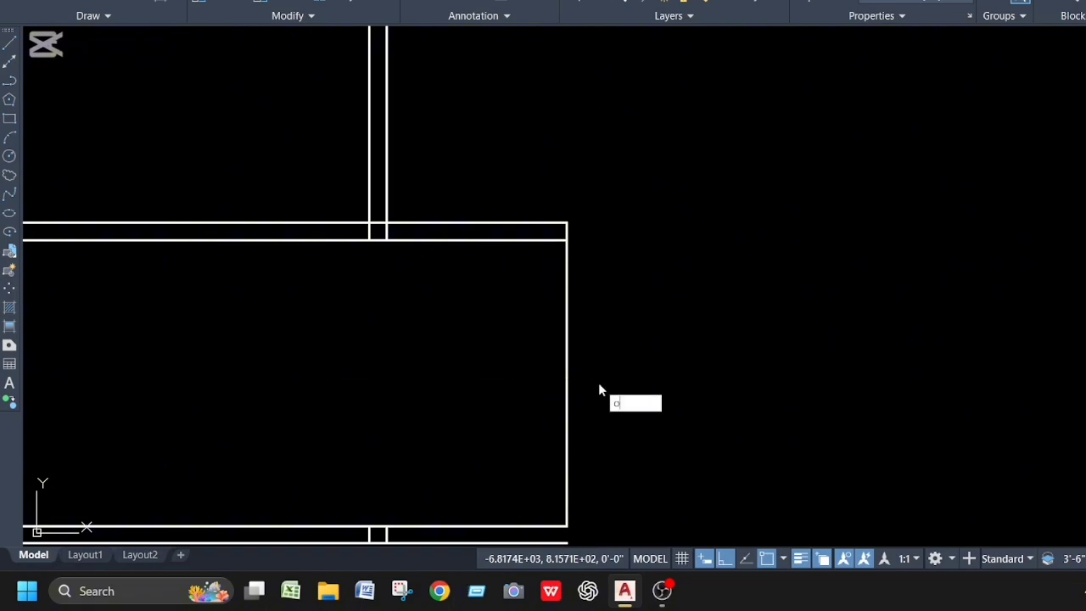
Offset the new vertical closing line 5" outward to the right
key("Return")
type("5")
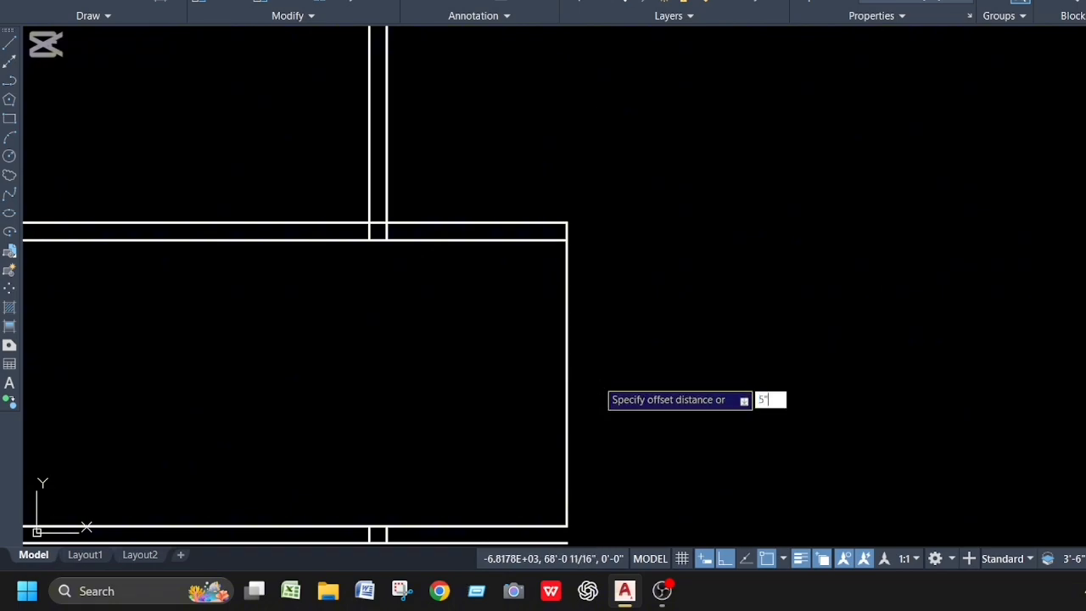
key("Return")
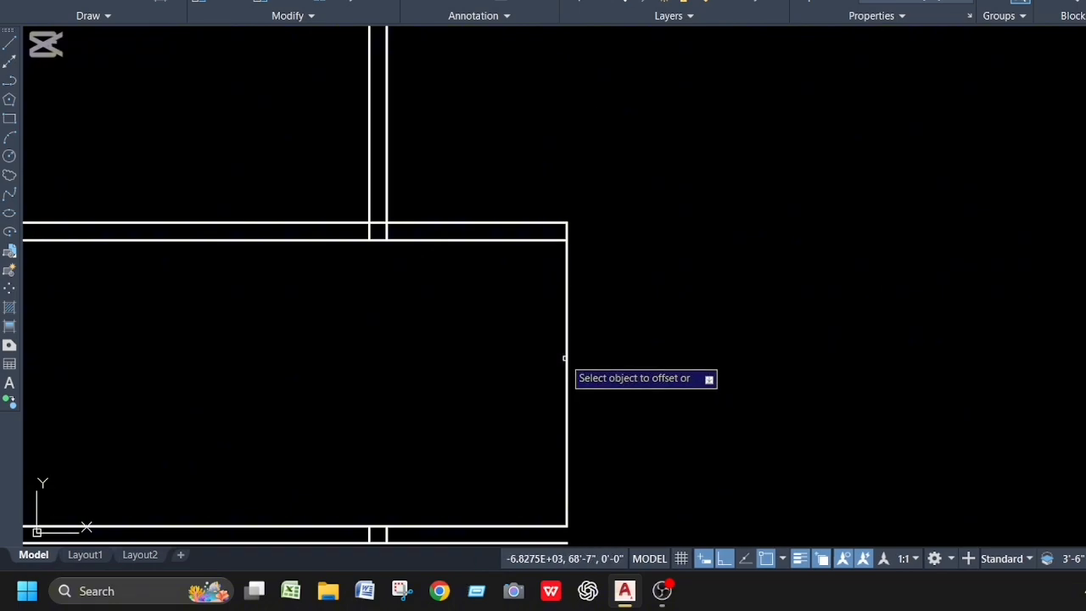
left_click(566, 362)
left_click(587, 373)
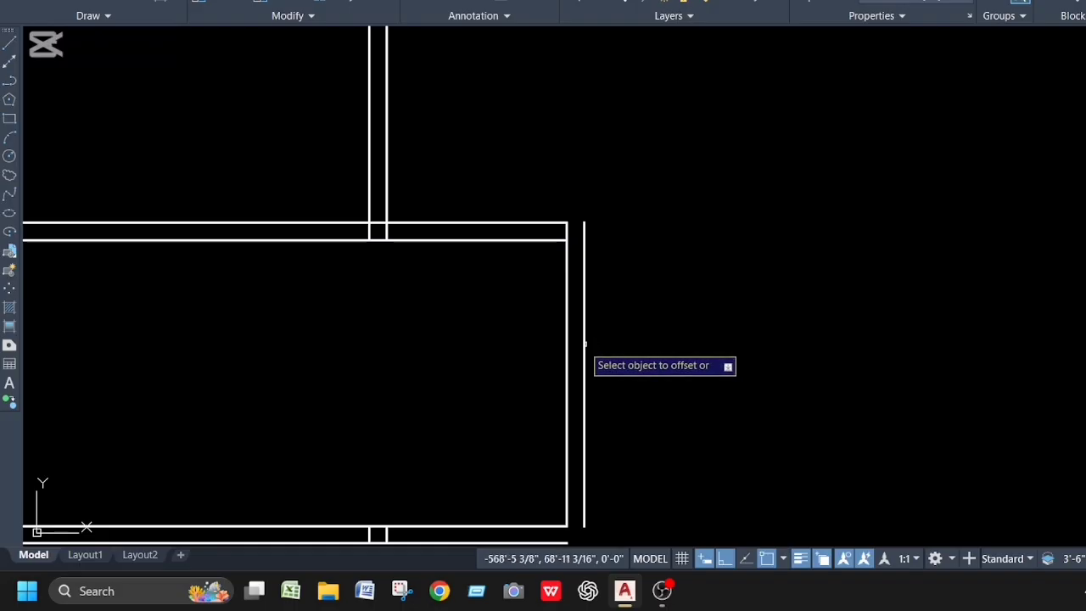
key("Escape")
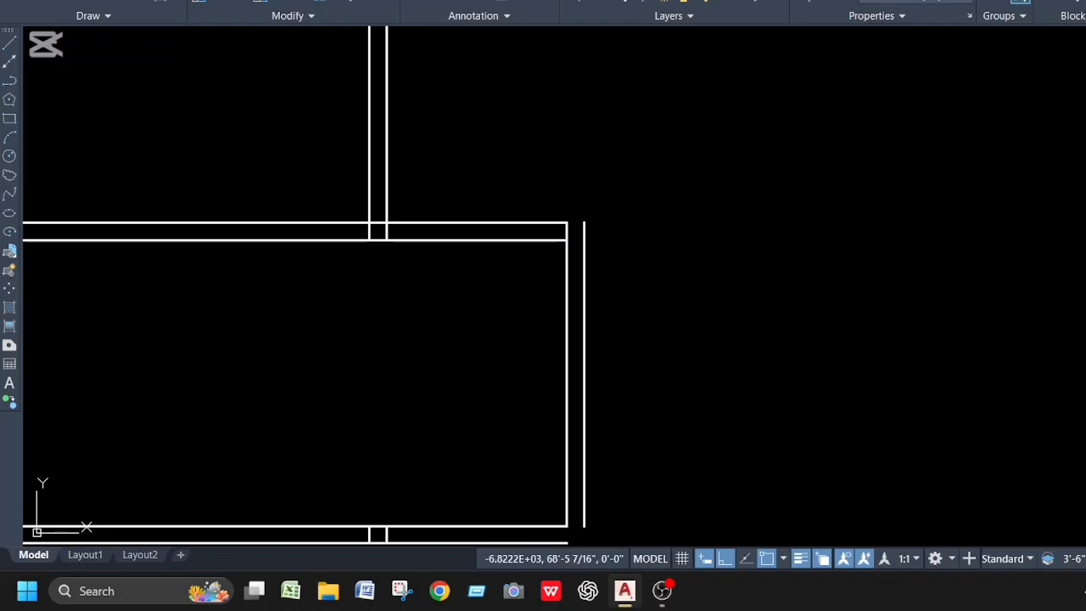
Extend the lower horizontal wall's upper line to meet the offset outer line
type("x")
key("BackSpace")
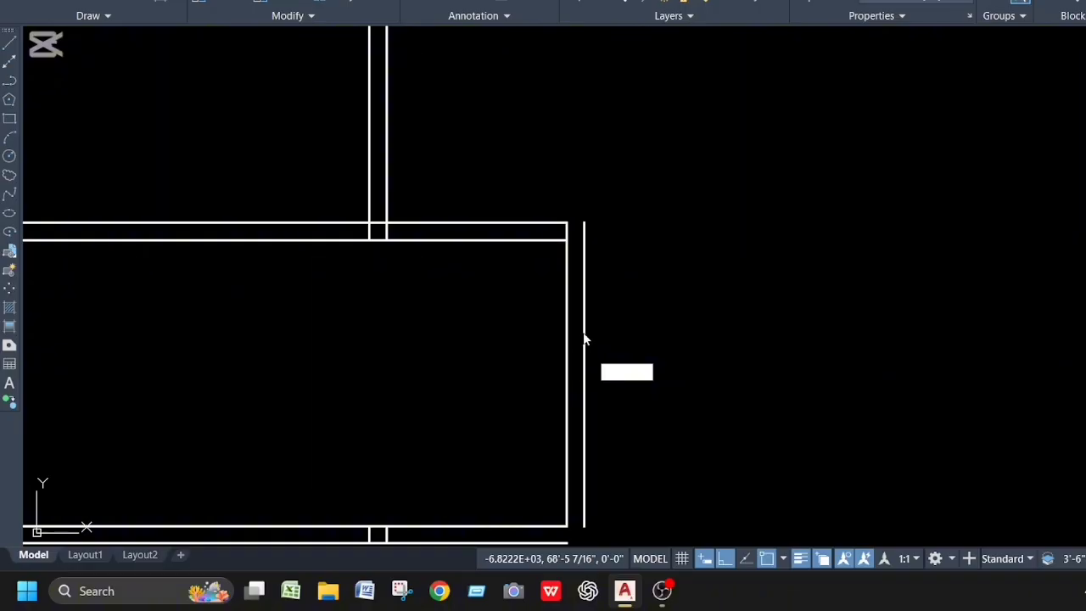
type("ex")
key("Return")
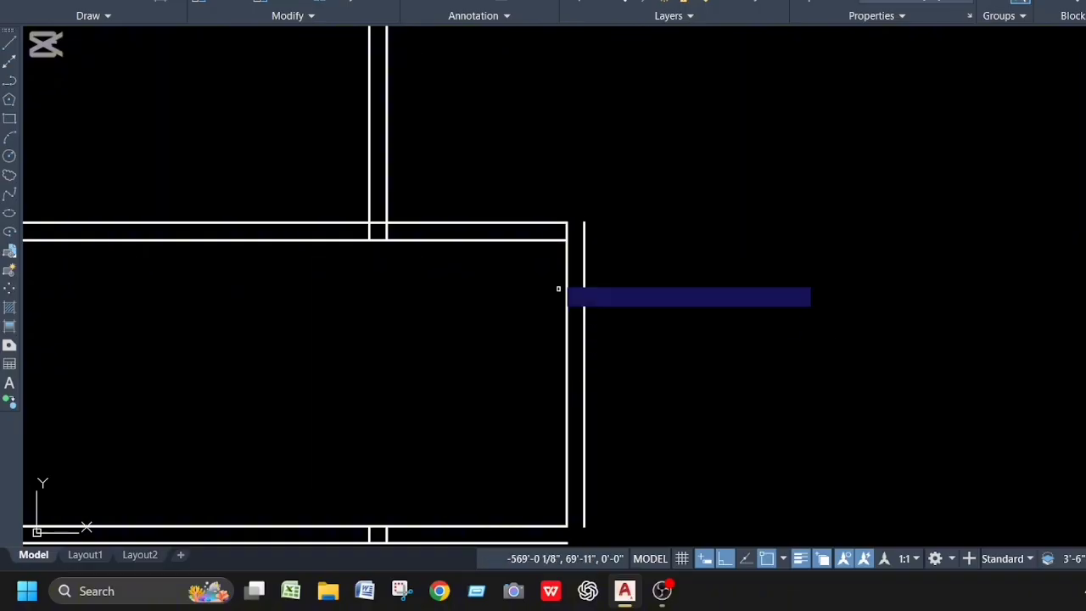
left_click(581, 255)
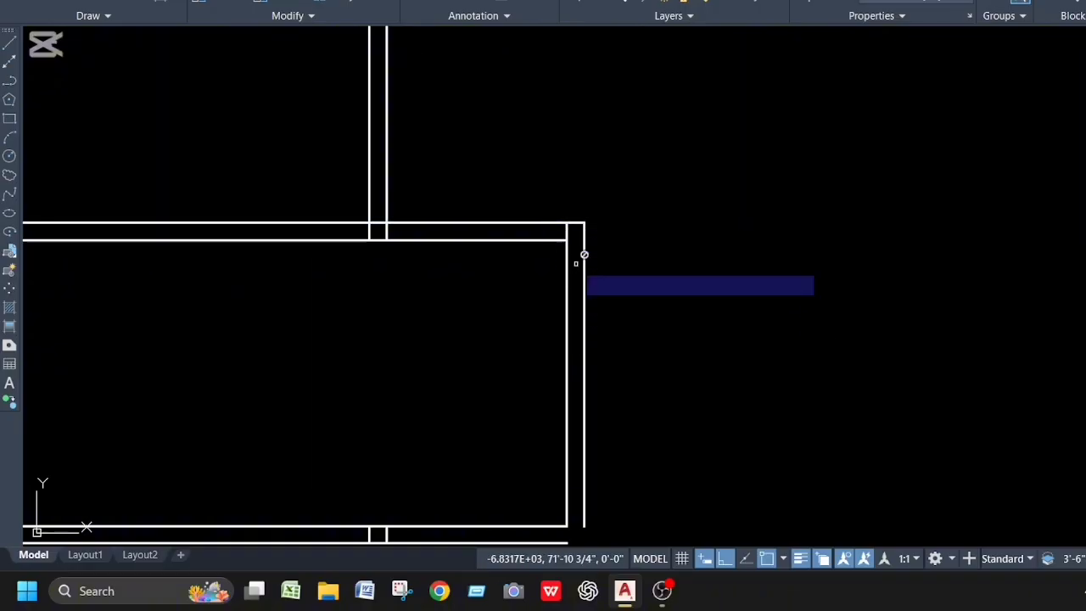
Try to extend the offset outer line down toward the bottom wall's outer line
scroll(580, 304, "down", 2)
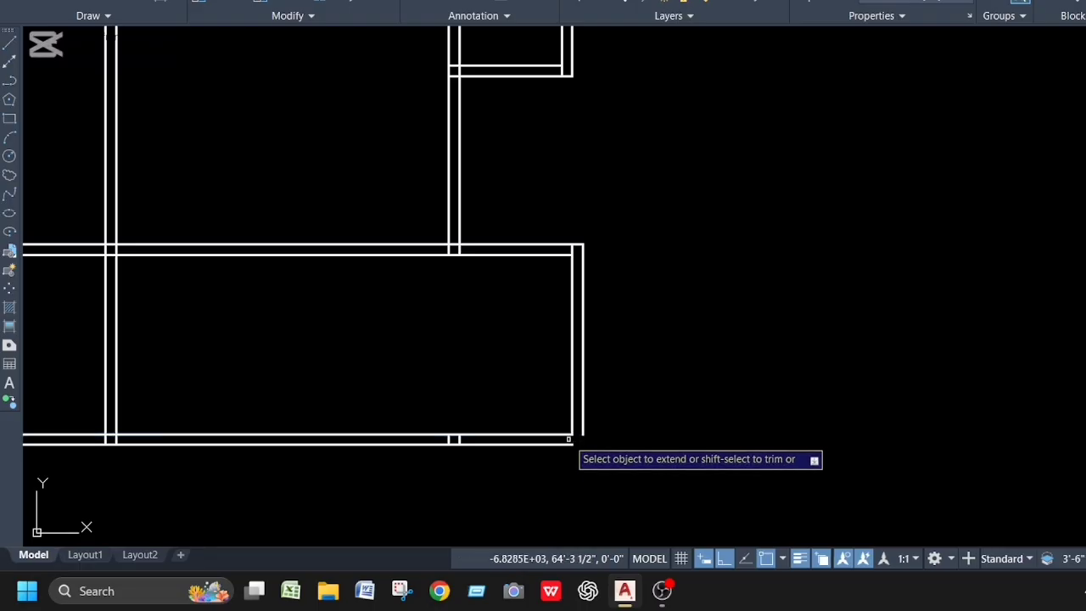
left_click(588, 417)
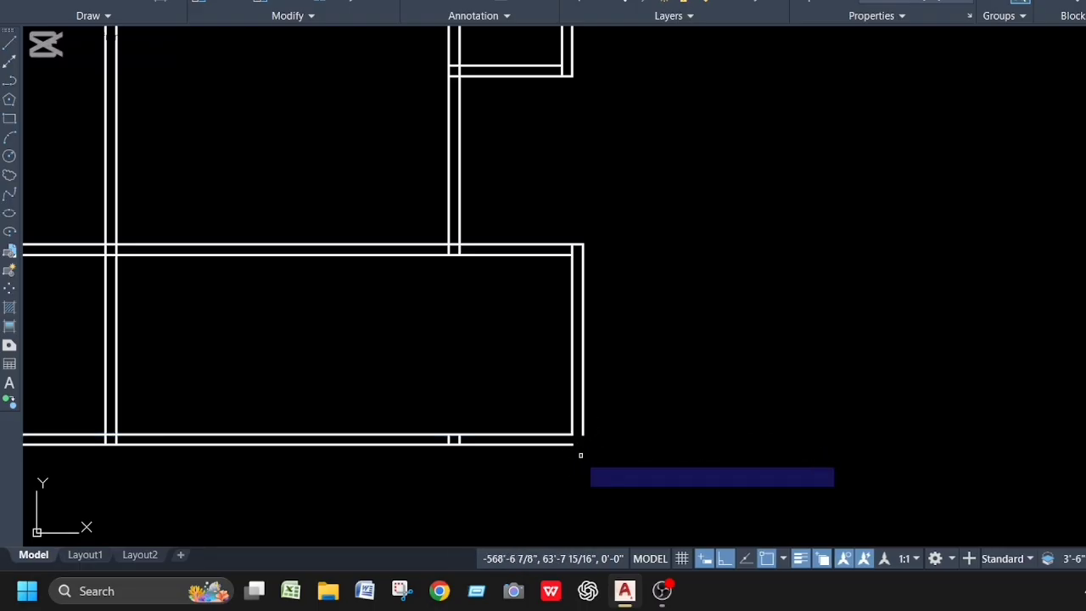
key("Escape")
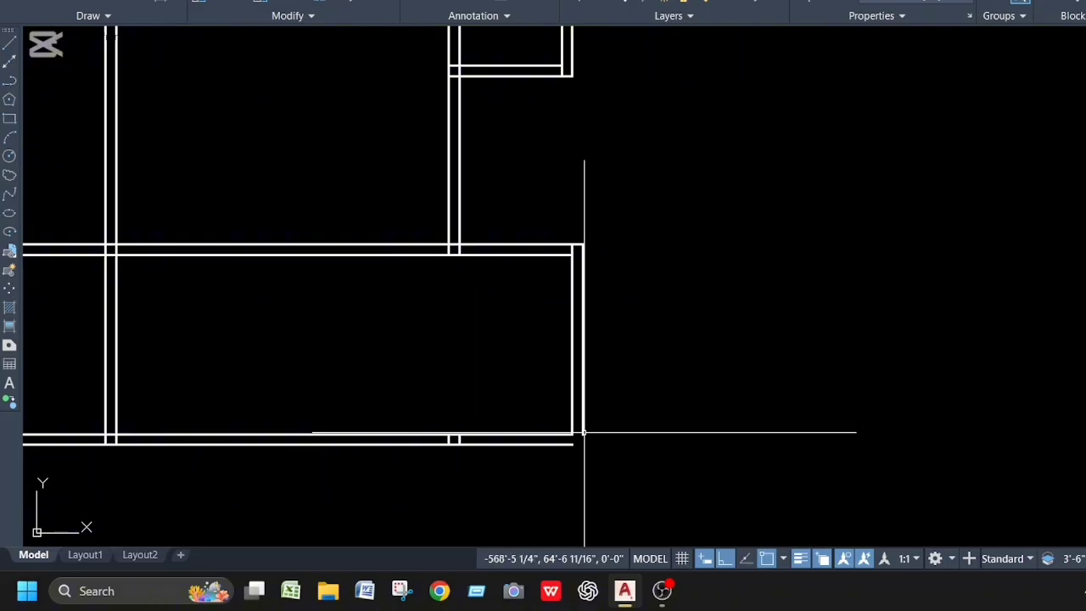
left_click(583, 422)
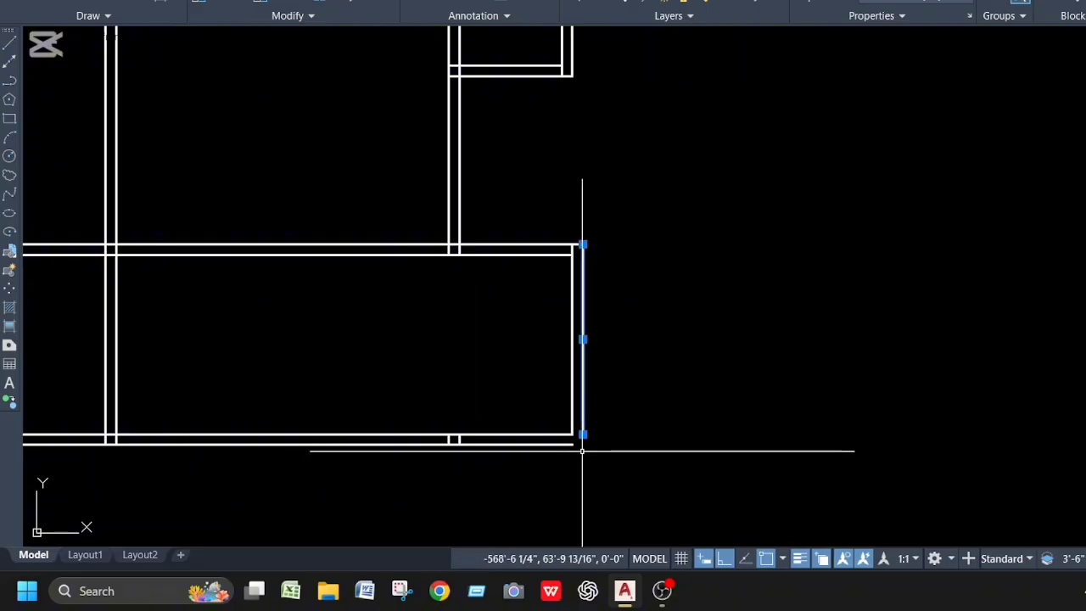
key("Escape")
type("ex")
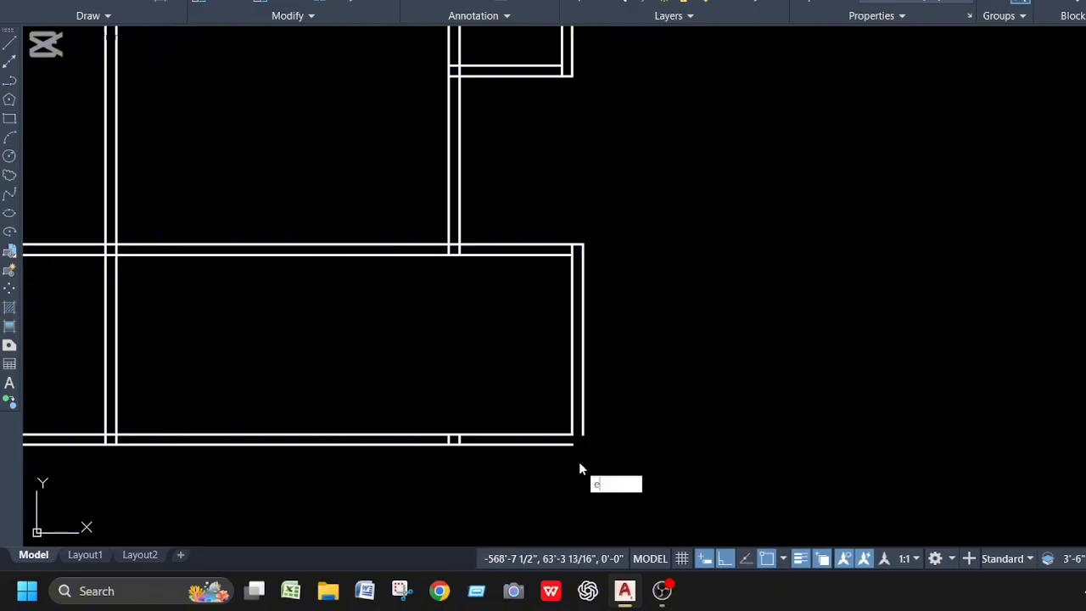
key("Return")
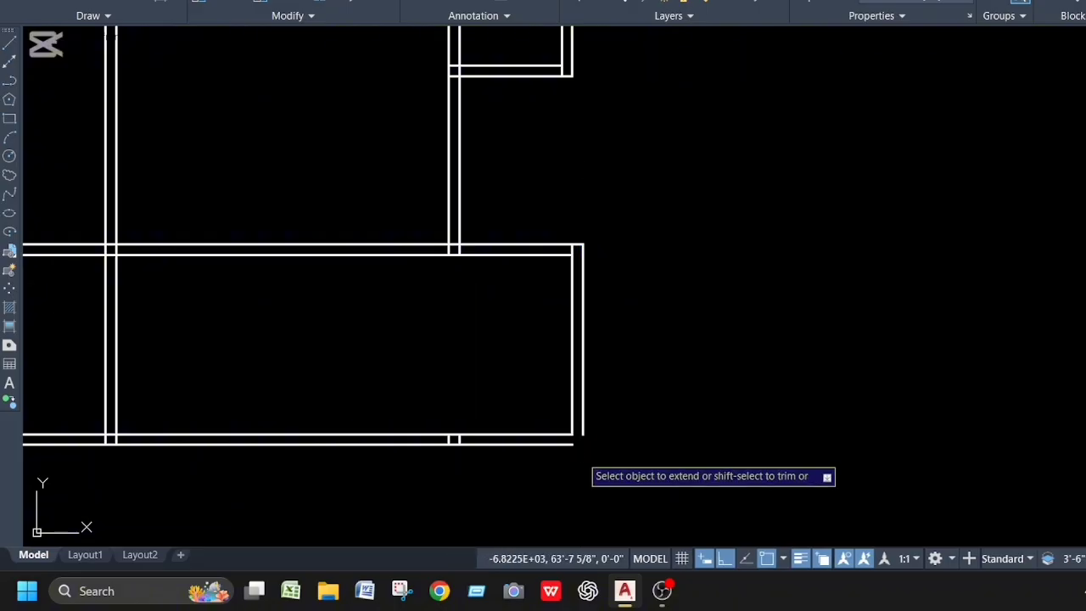
left_click(569, 439)
left_click(587, 416)
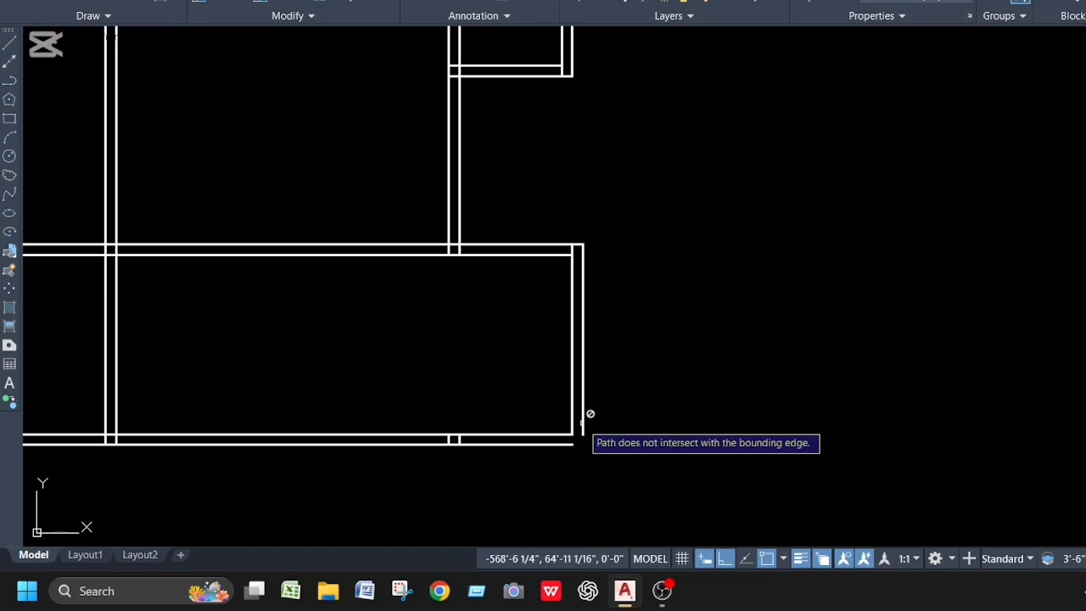
Fillet the bottom wall's outer line with the offset vertical line to form a closed outer corner
type("f")
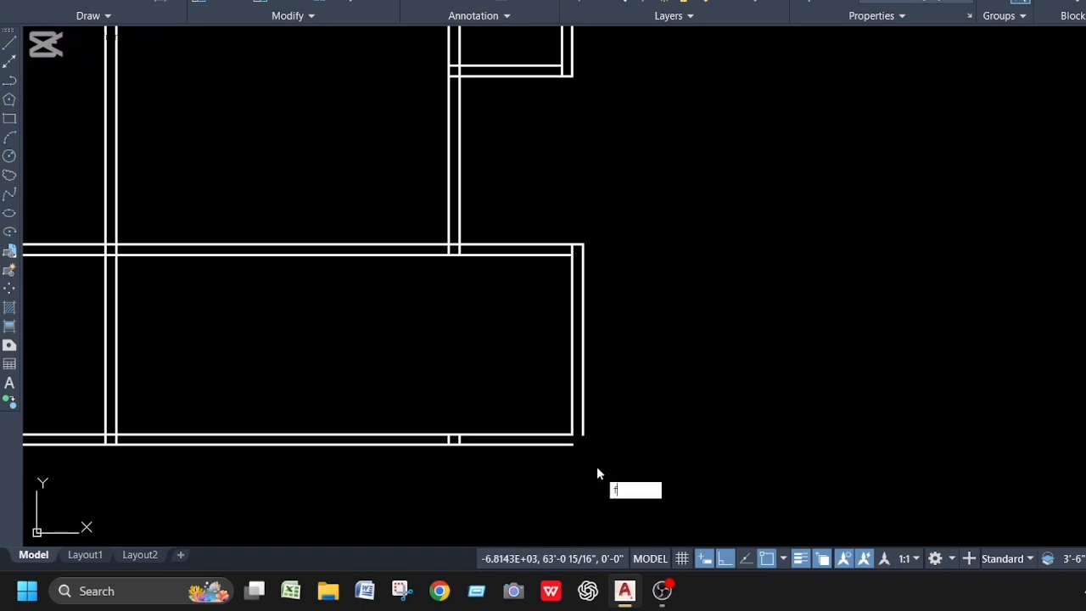
key("Return")
left_click(554, 443)
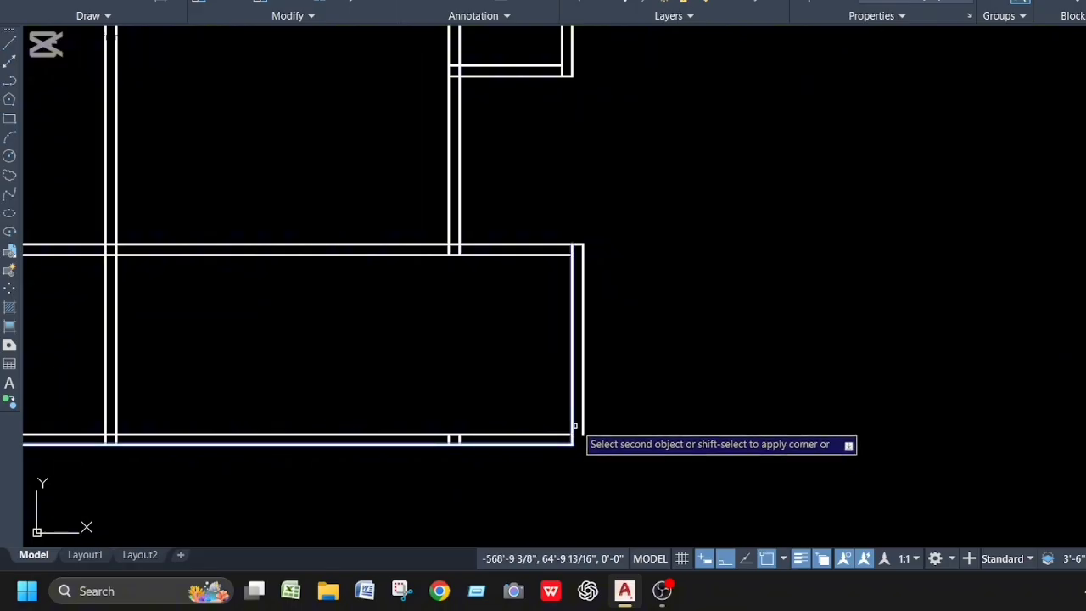
left_click(582, 422)
scroll(661, 404, "down", 2)
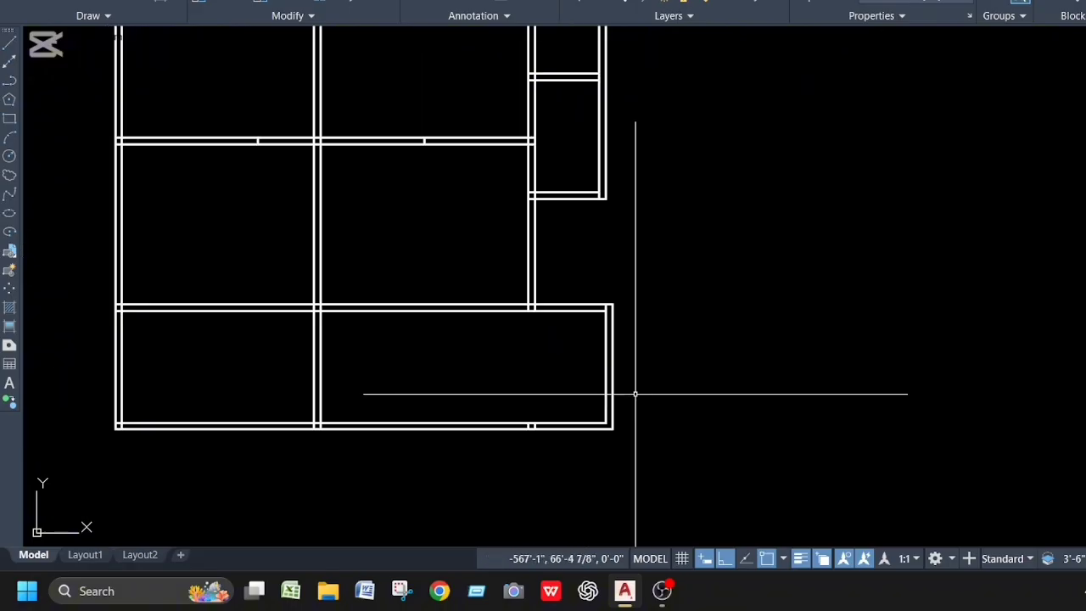
Draw a line 2'6" up the right interior wall from its junction with the middle wall, continuing across the wall's thickness
scroll(638, 388, "down", 2)
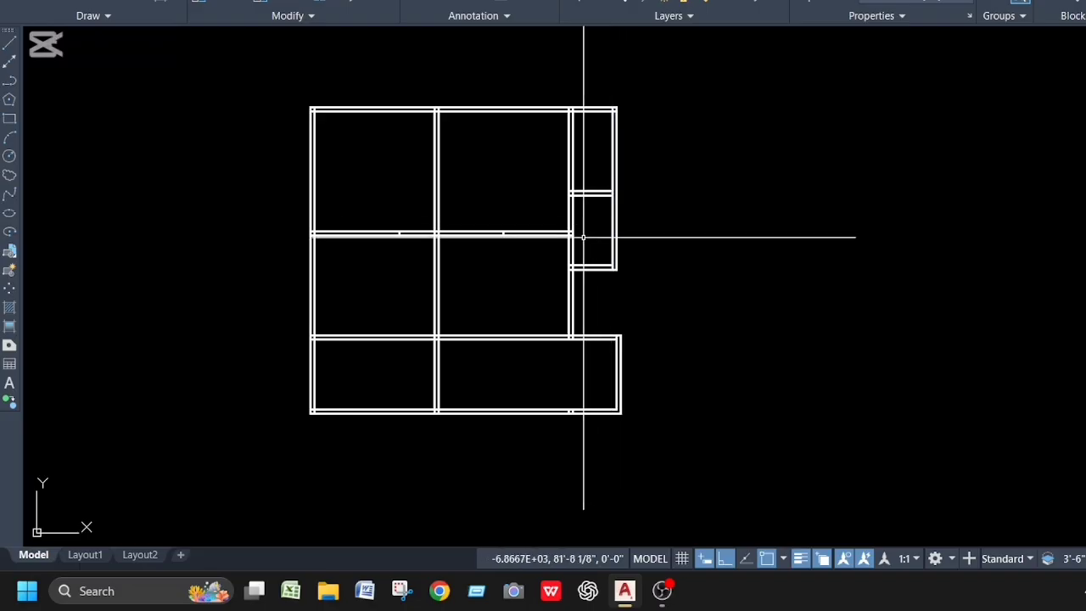
scroll(570, 233, "up", 4)
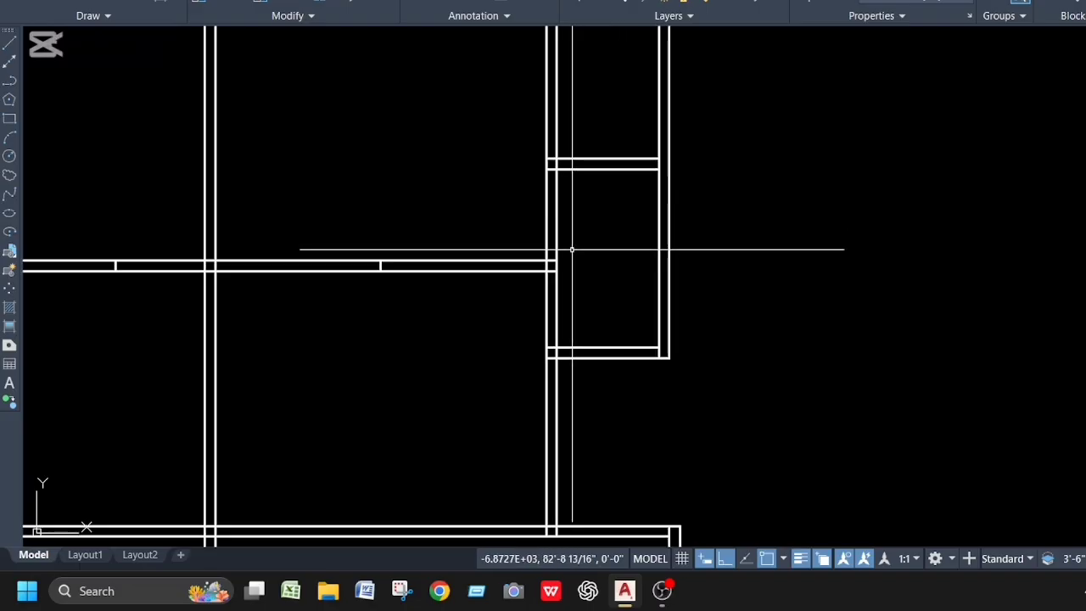
type("l")
key("Return")
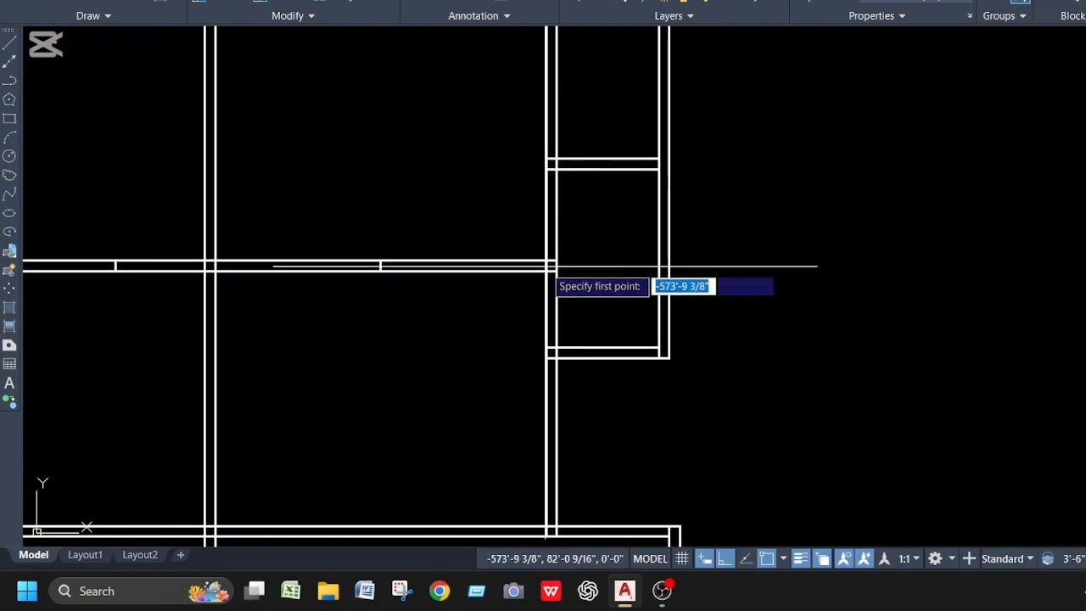
left_click(549, 261)
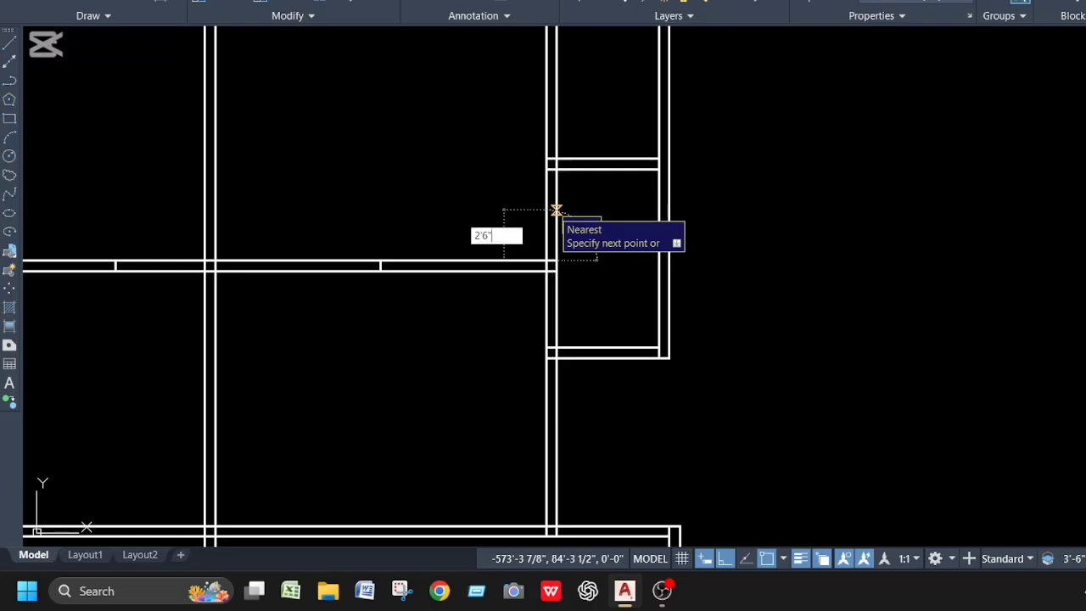
left_click(555, 209)
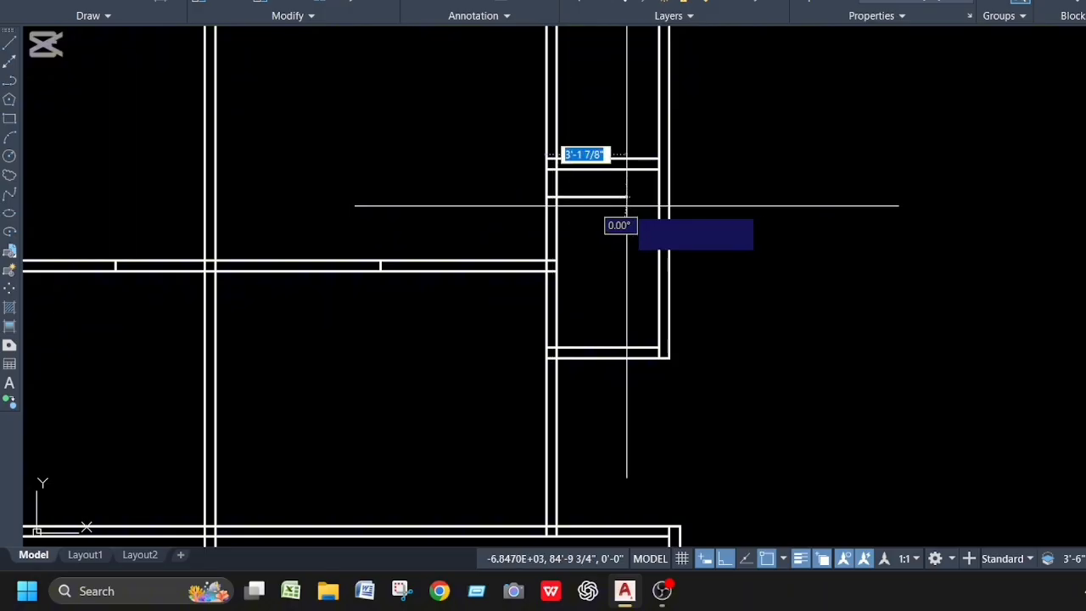
scroll(551, 197, "up", 2)
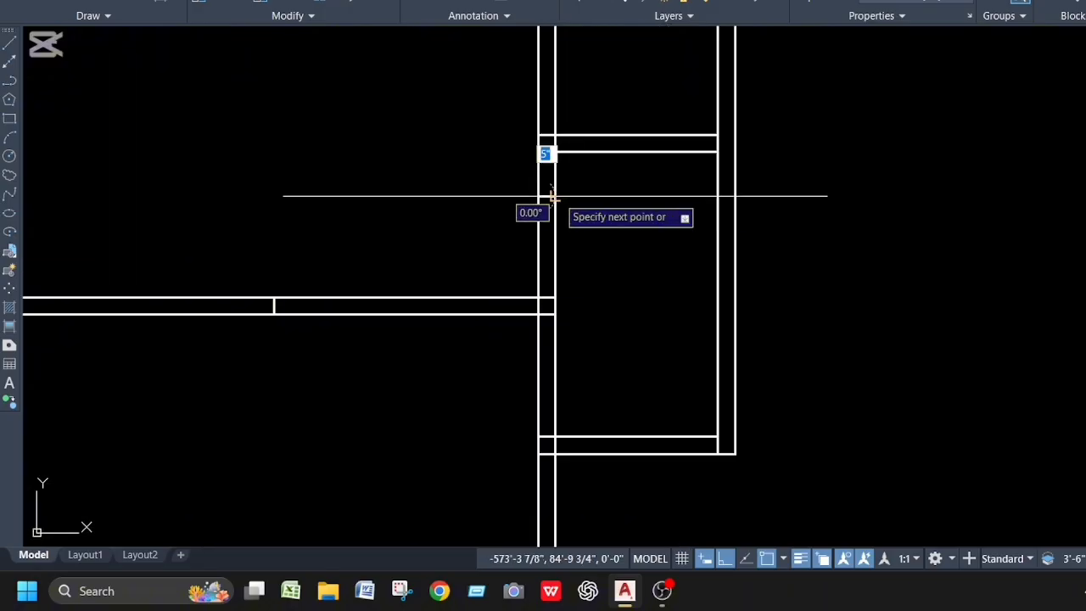
left_click(556, 197)
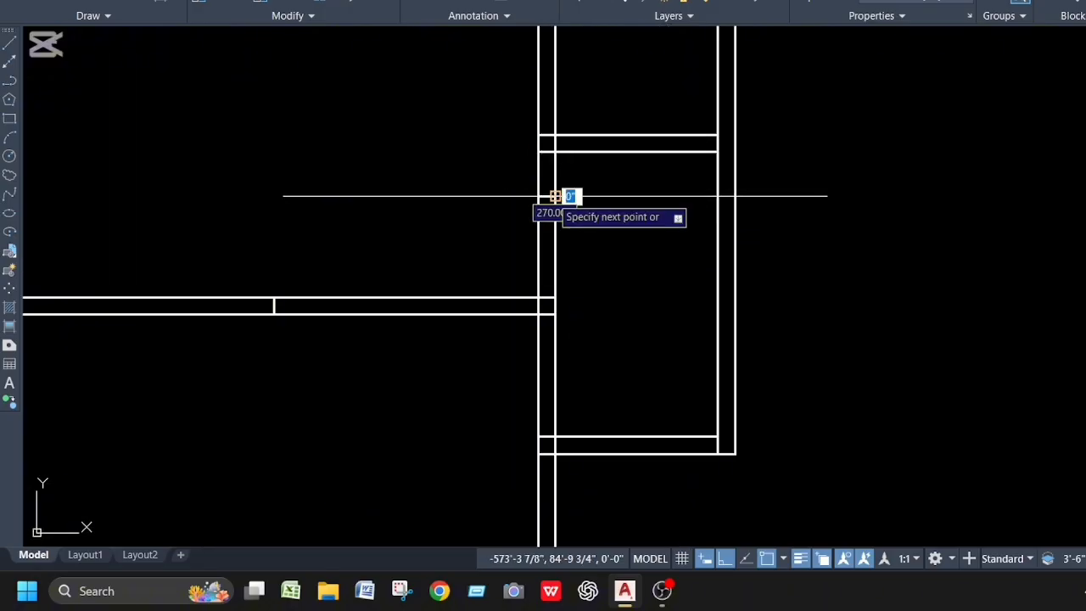
key("Escape")
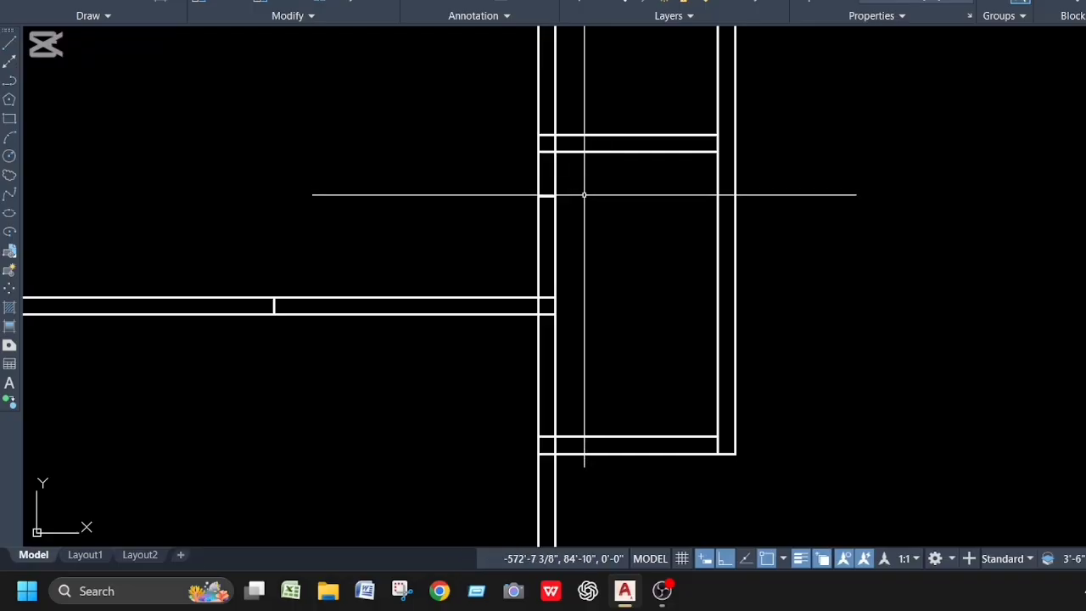
Draw a line 2'6" down the right interior wall from the small partition's lower line, continuing across the wall's thickness
scroll(592, 206, "down", 2)
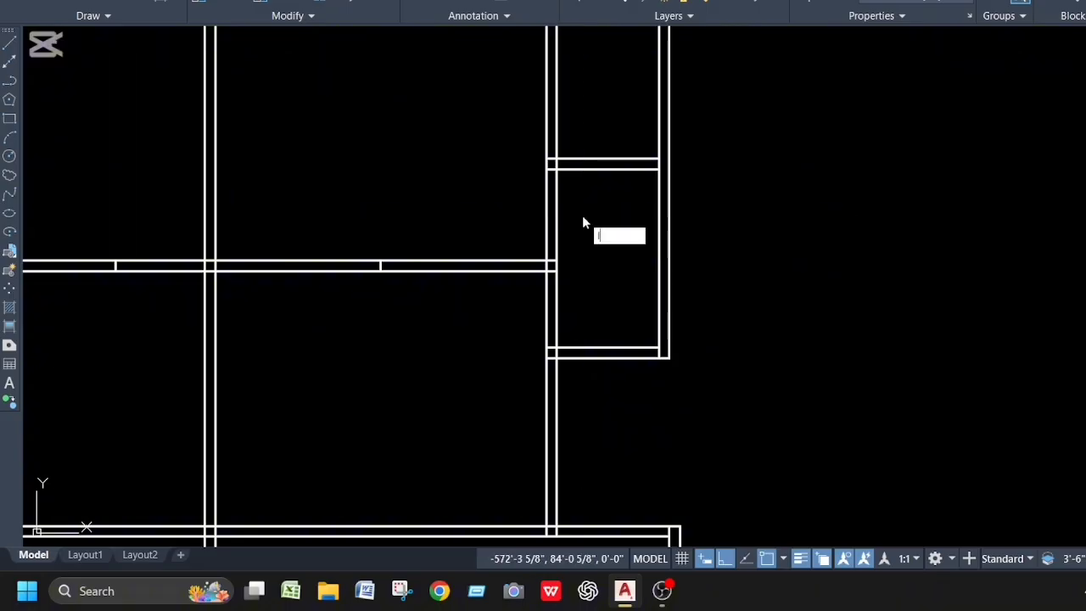
type("l'")
key("Return")
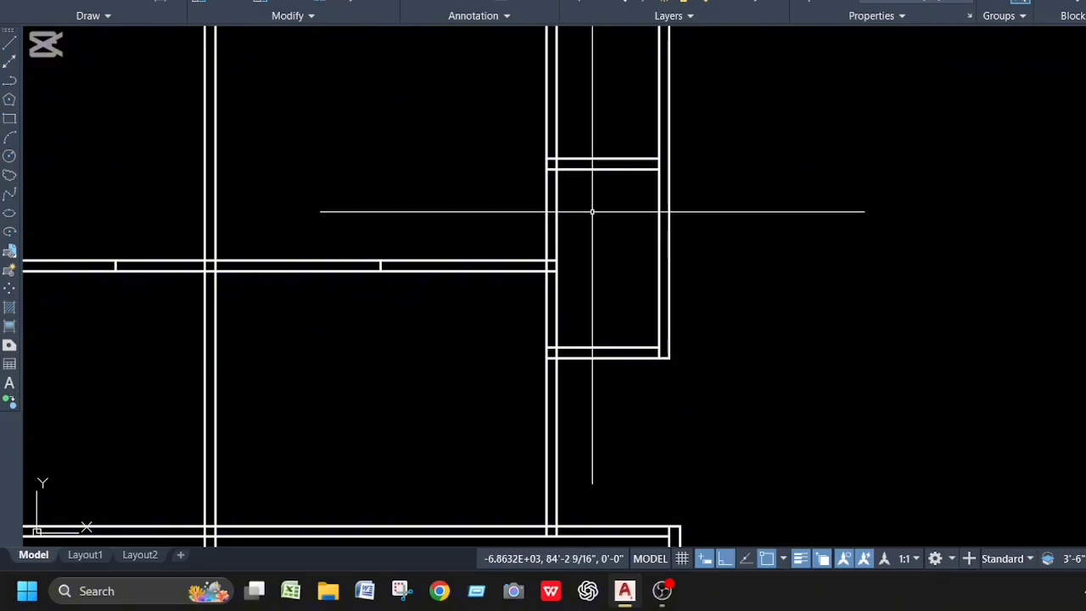
type("l")
key("Return")
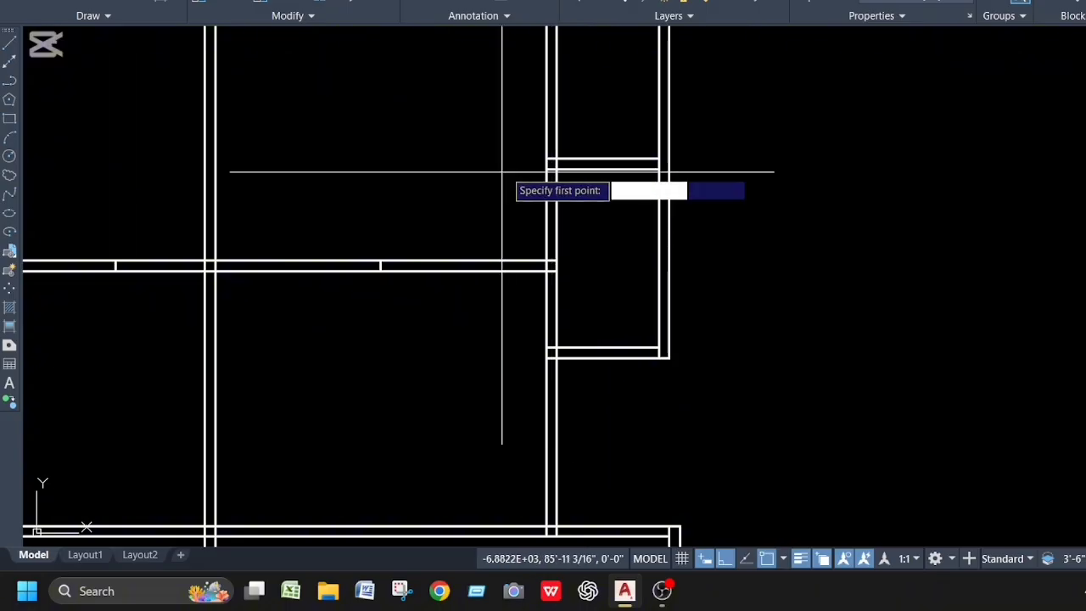
scroll(561, 176, "up", 4)
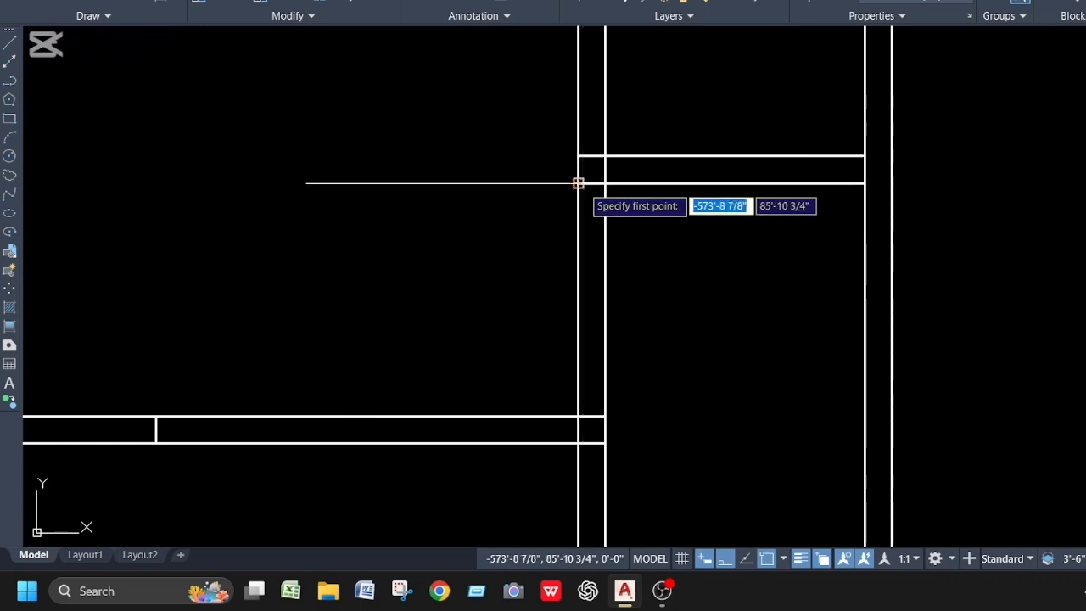
left_click(579, 181)
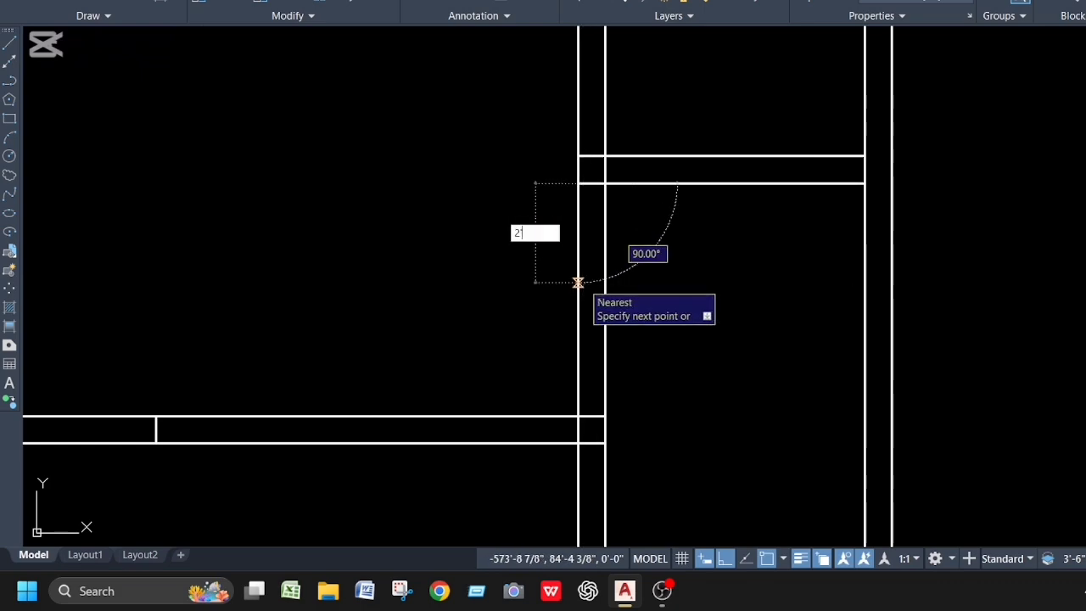
key("Return")
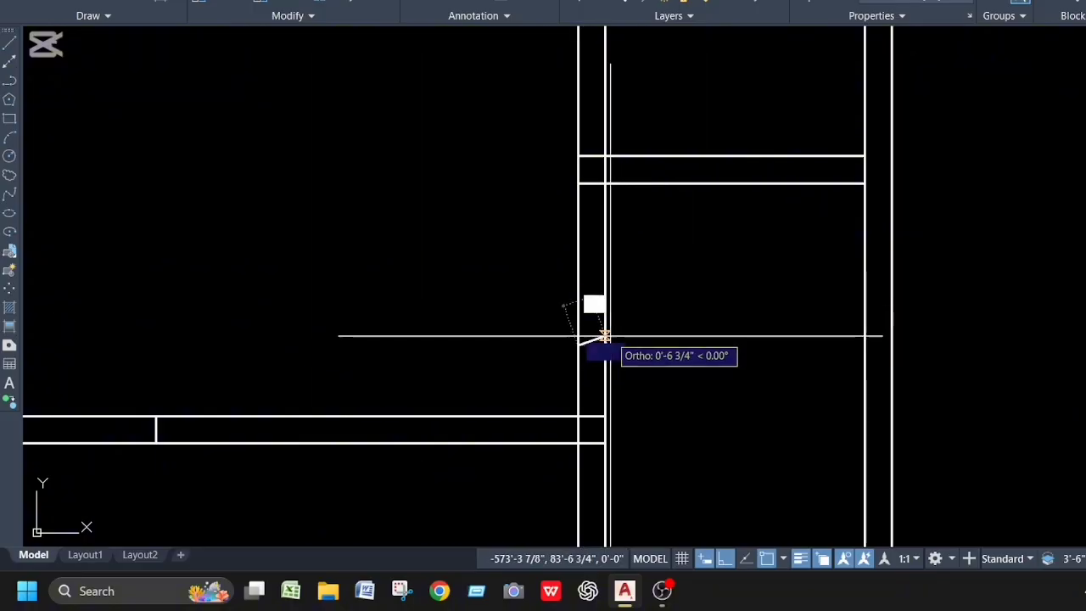
left_click(604, 346)
key("Return")
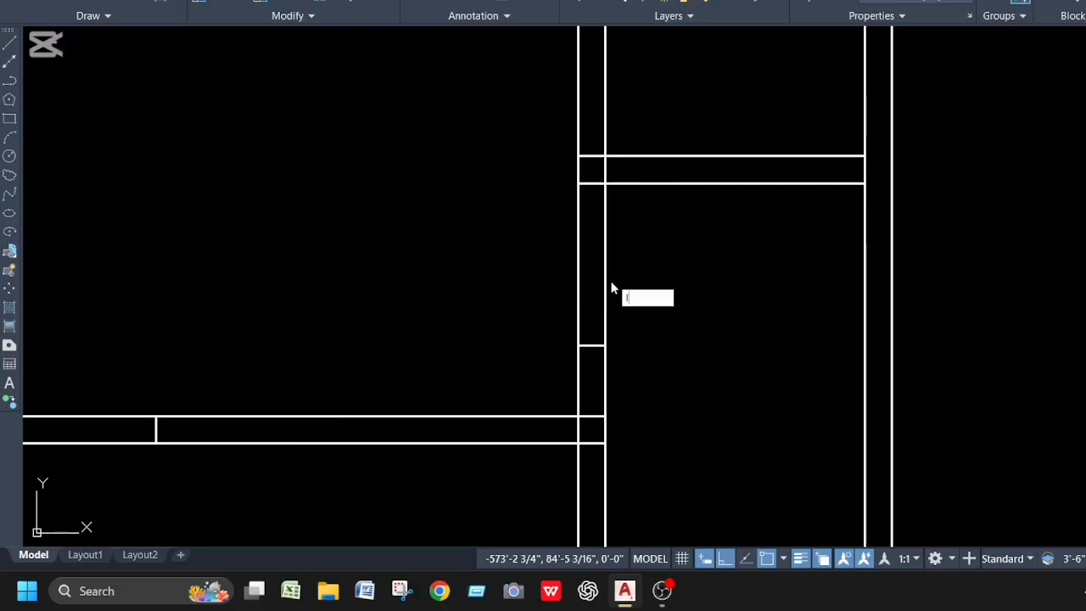
Draw a line 2'6" up the right interior wall from the small partition's upper line, continuing across the wall's thickness
key("Return")
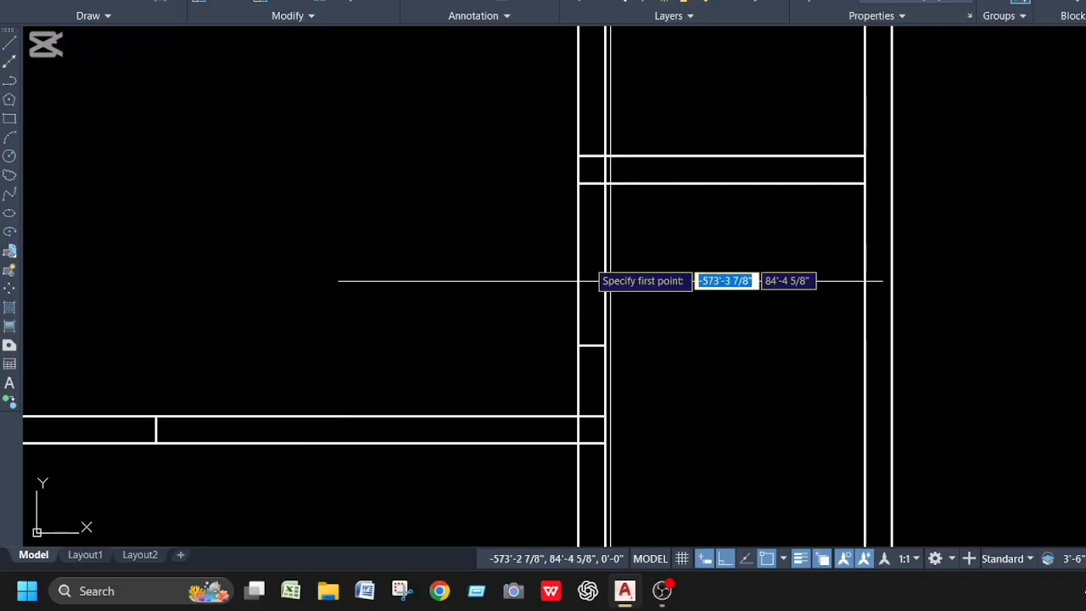
left_click(580, 156)
scroll(578, 203, "down", 5)
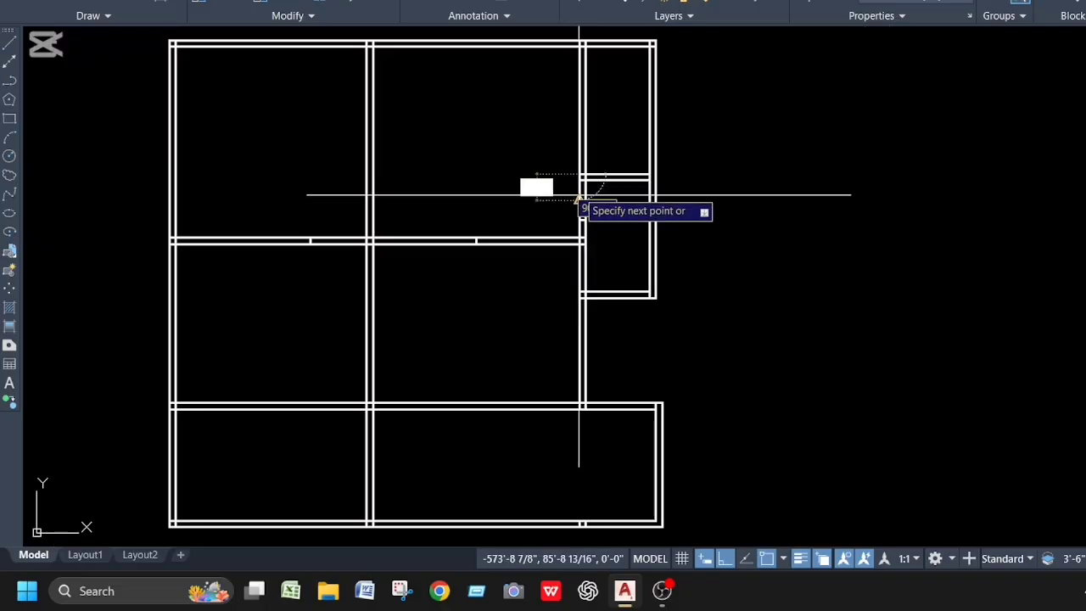
scroll(580, 102, "up", 4)
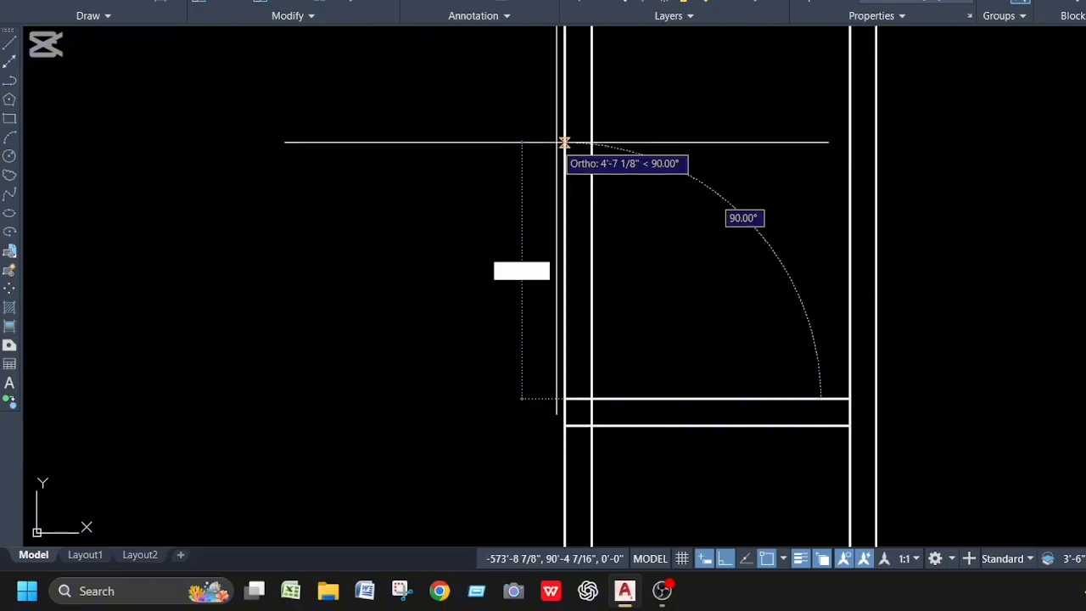
type("2")
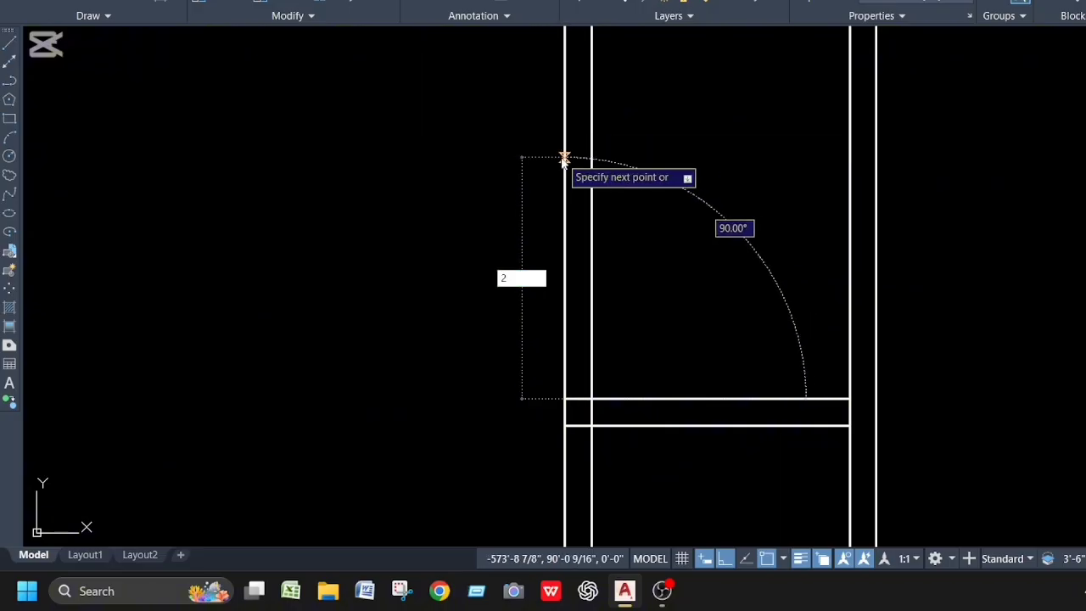
type("'6")
key("Return")
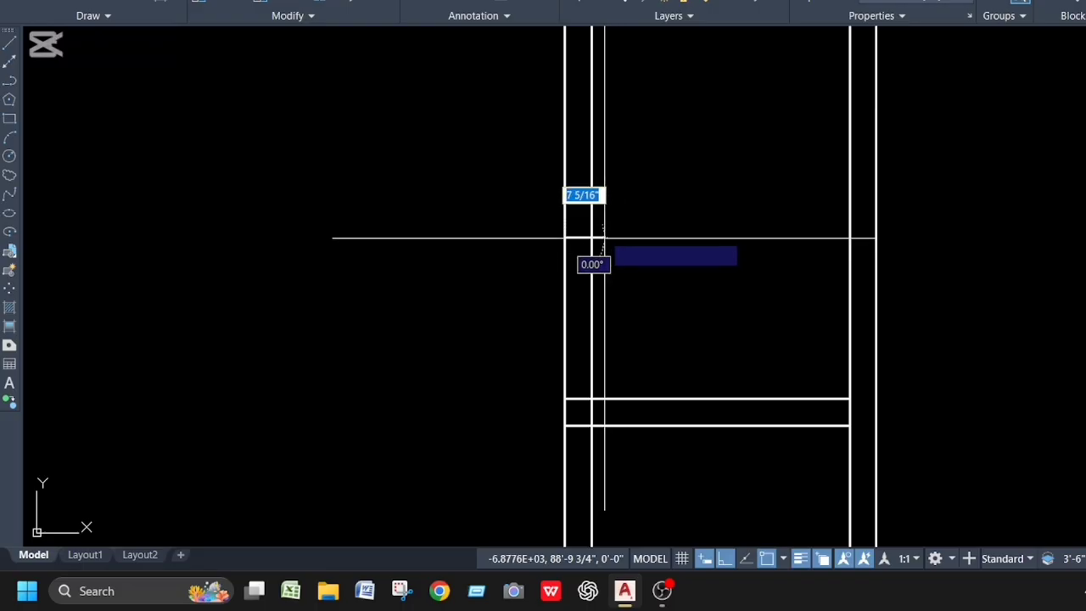
scroll(591, 238, "down", 6)
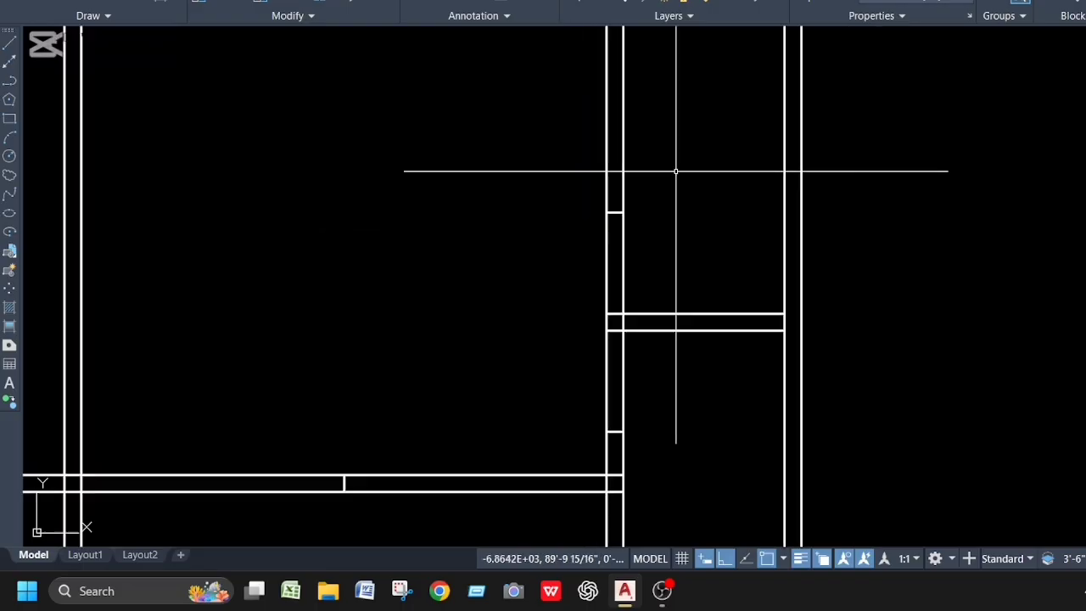
Mark a door opening in the lower horizontal wall by drawing from its central-wall junction toward the right, then across the wall's thickness
scroll(681, 208, "down", 2)
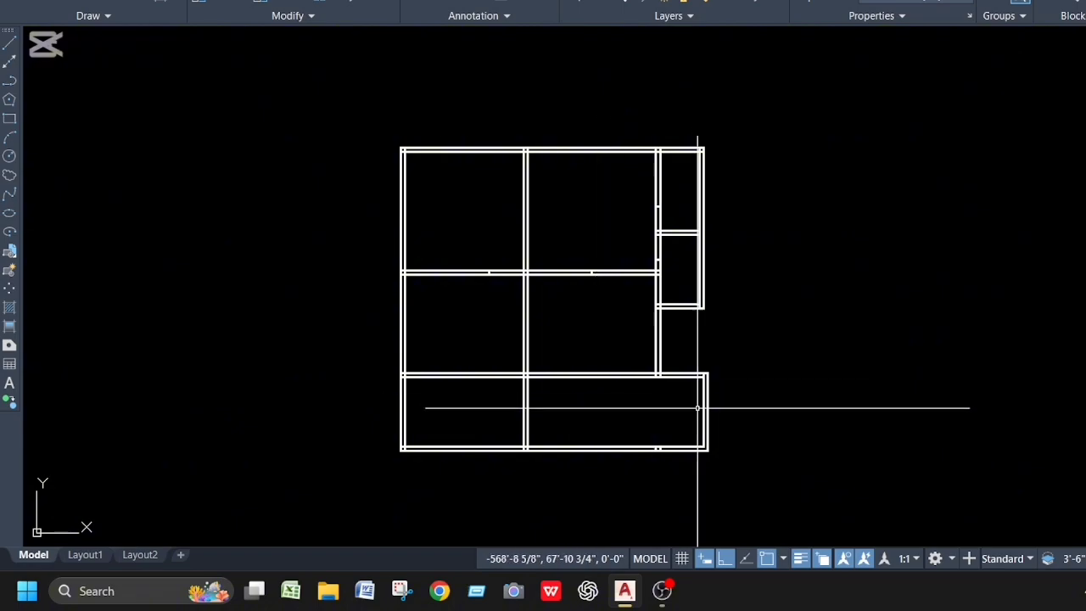
scroll(511, 410, "up", 4)
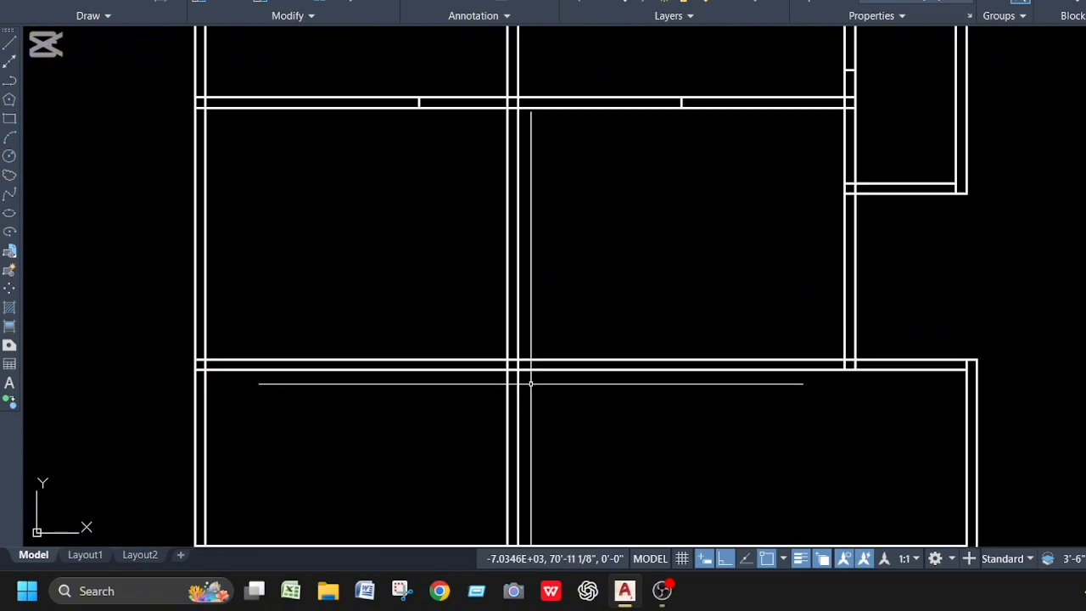
type("l")
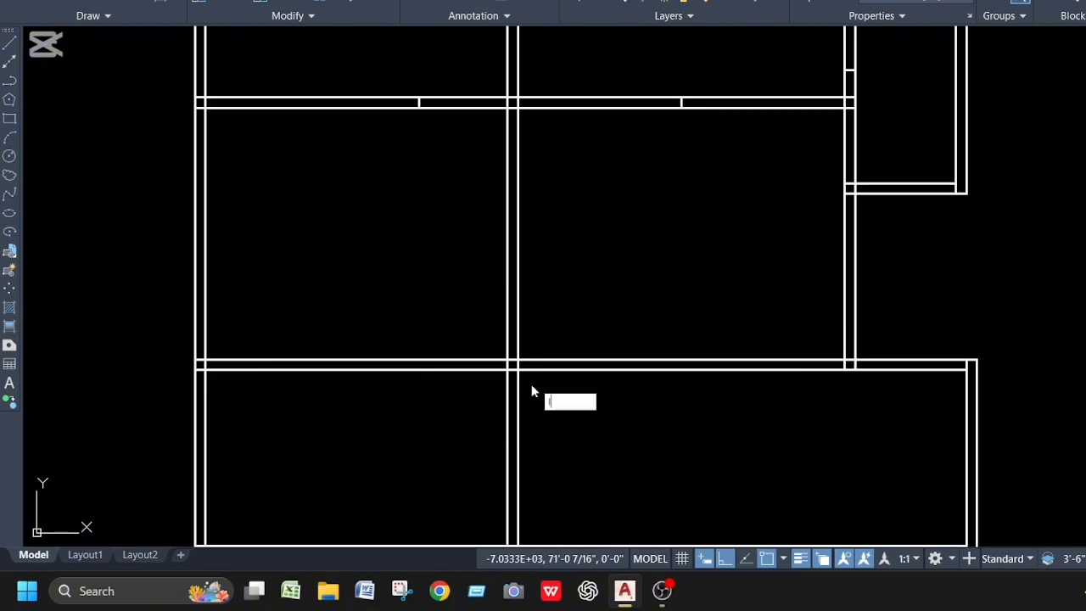
key("Return")
left_click(517, 370)
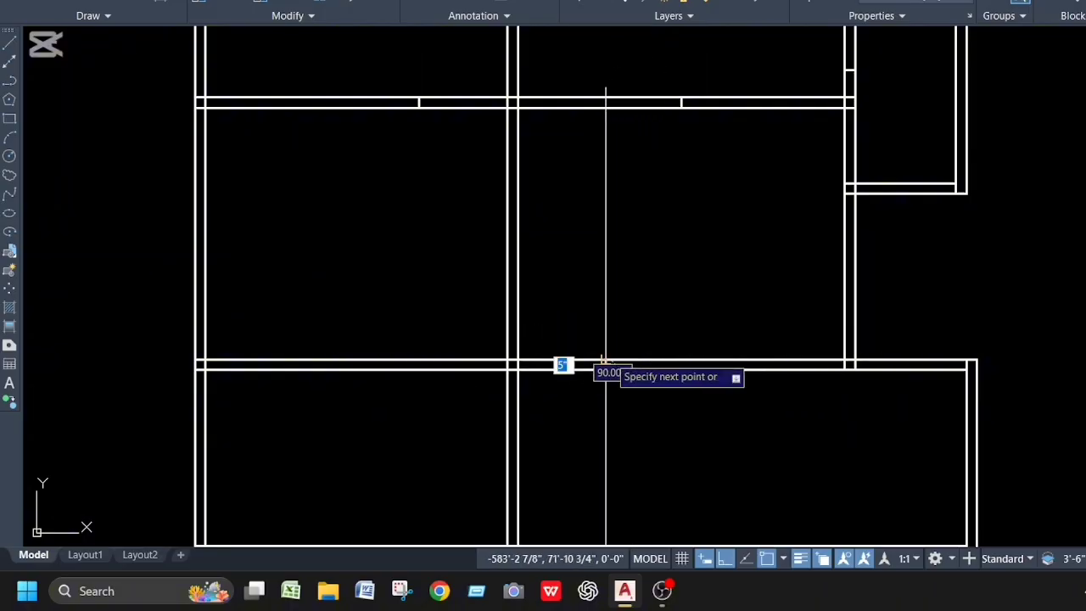
key("Escape")
scroll(767, 321, "down", 2)
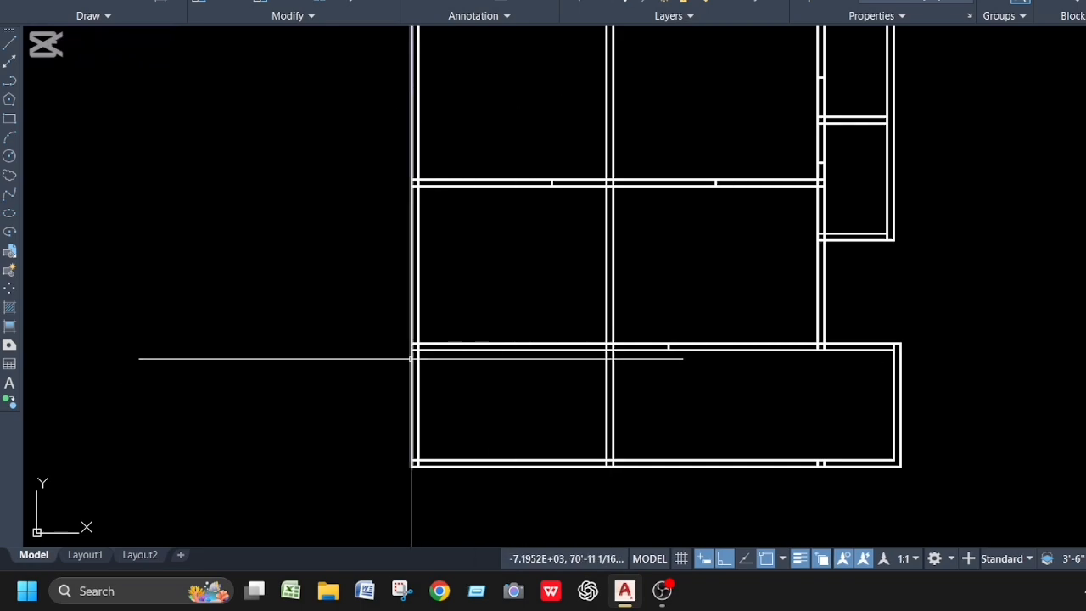
Draw a vertical line along the left outer wall's inner face, from the lower horizontal wall's upper line to the bottom wall
scroll(410, 358, "up", 2)
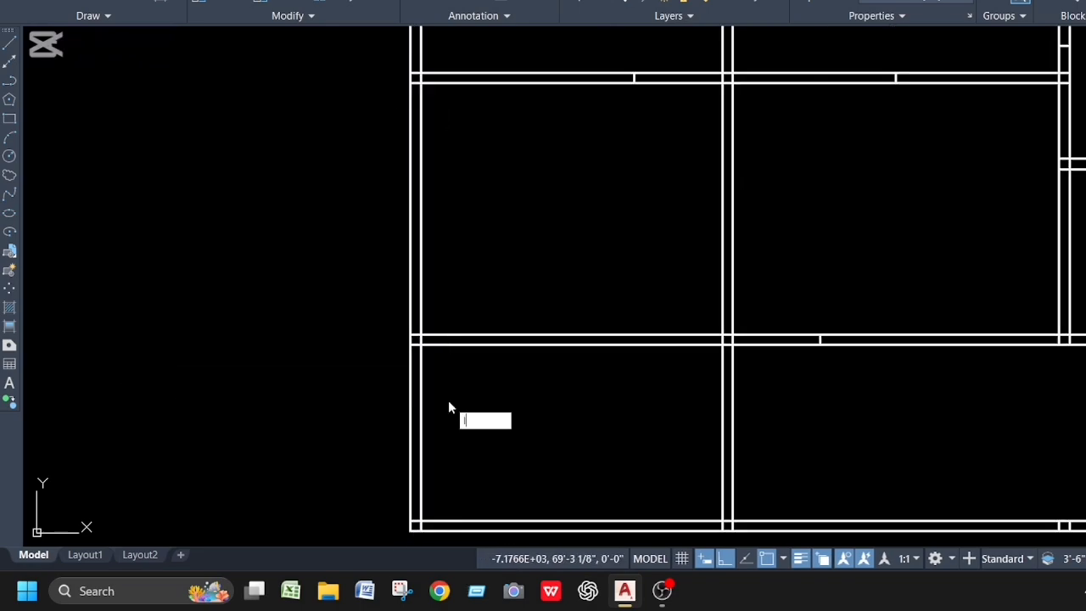
key("Return")
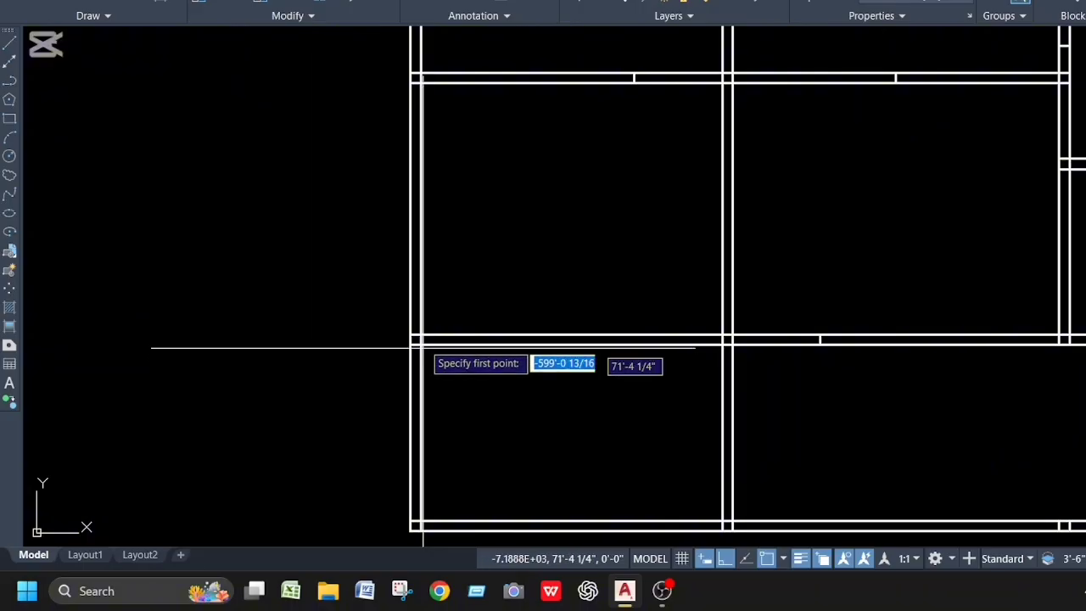
left_click(416, 336)
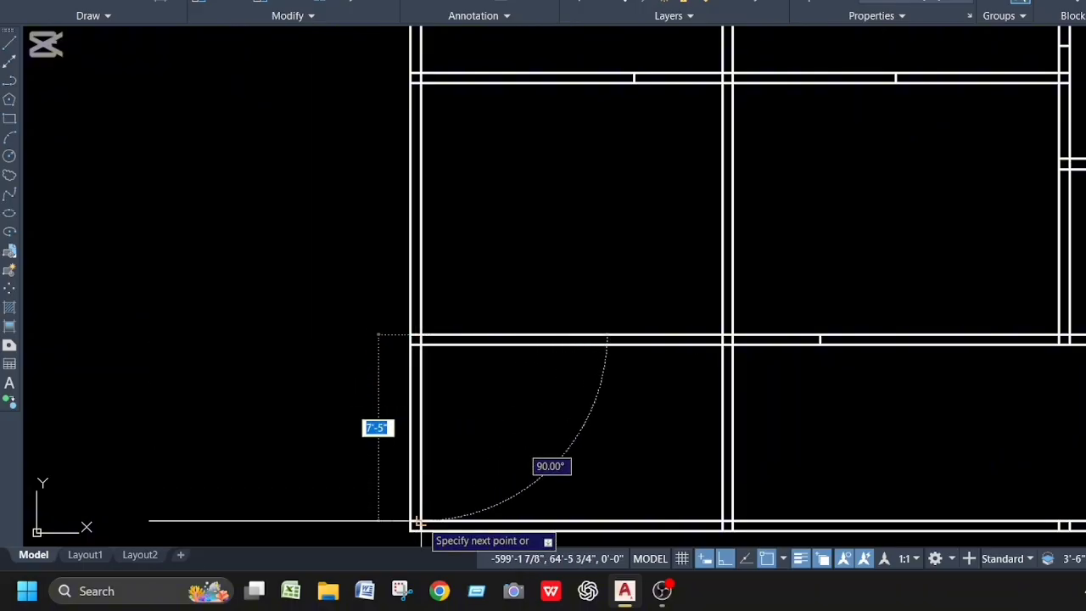
left_click(419, 522)
key("Escape")
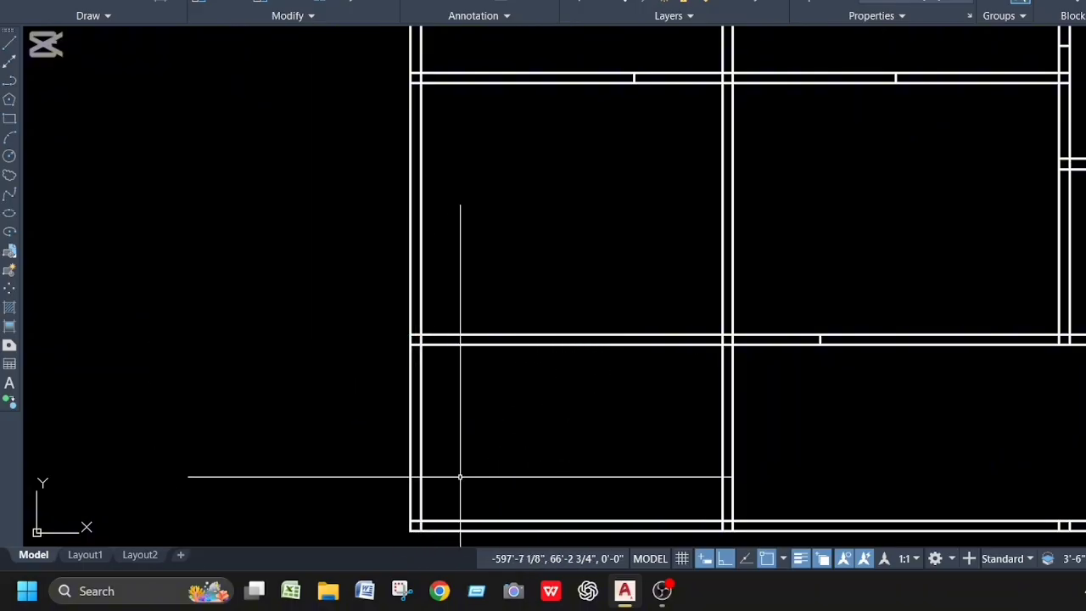
Offset the new vertical line 5' to the right into the lower-left room
type("o")
key("Return")
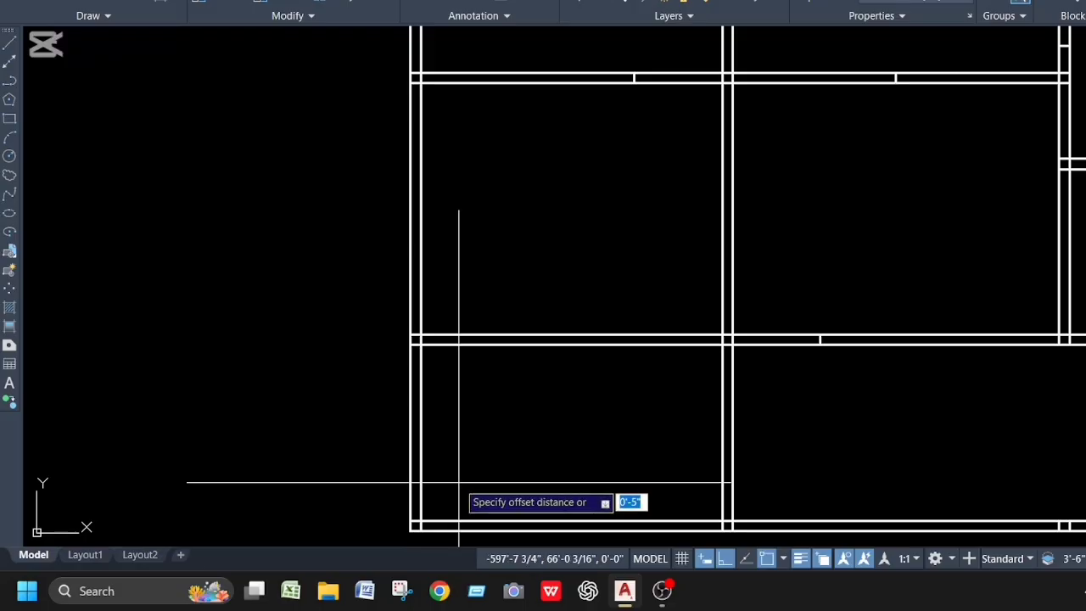
type("5")
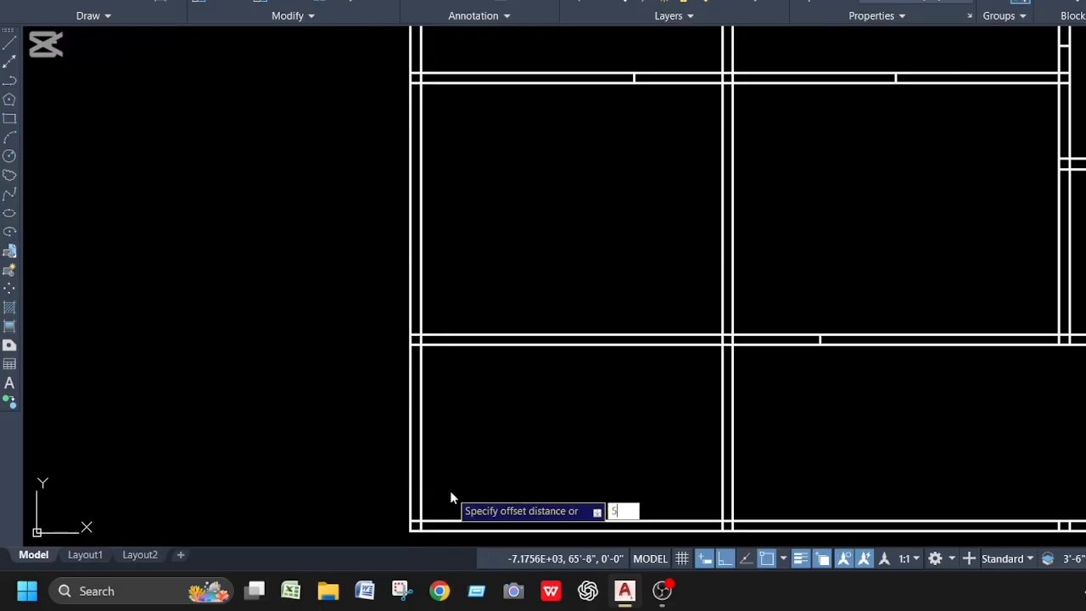
type("'")
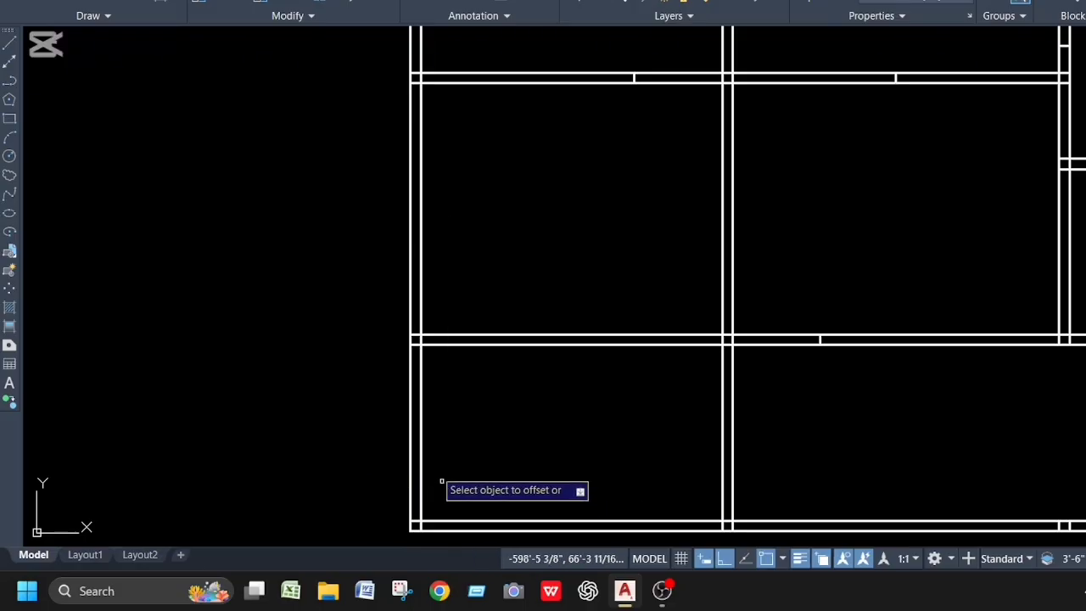
left_click(422, 435)
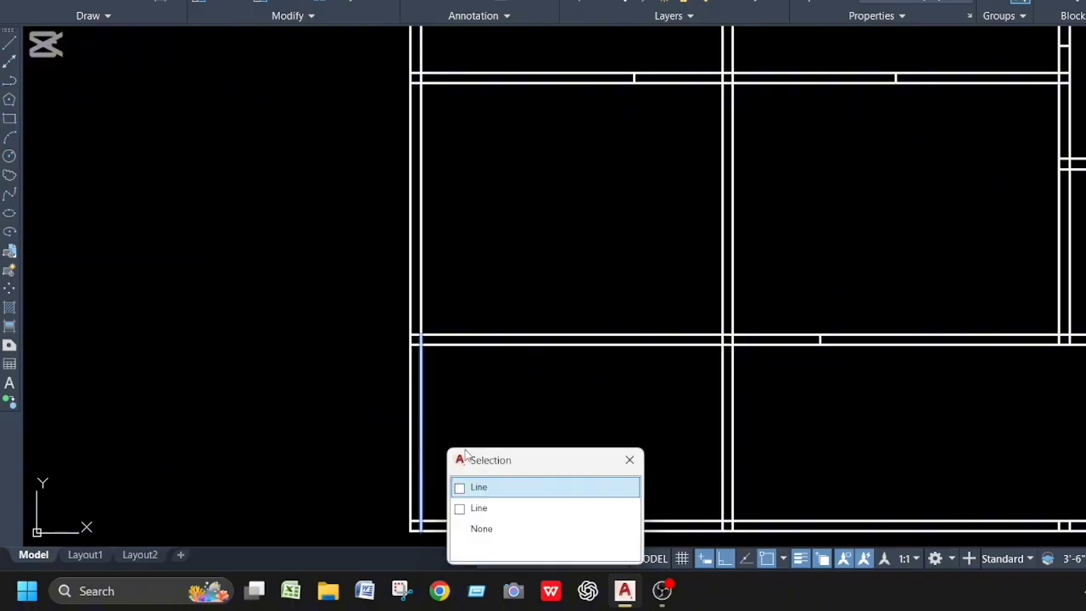
left_click(478, 487)
left_click(491, 419)
key("Escape")
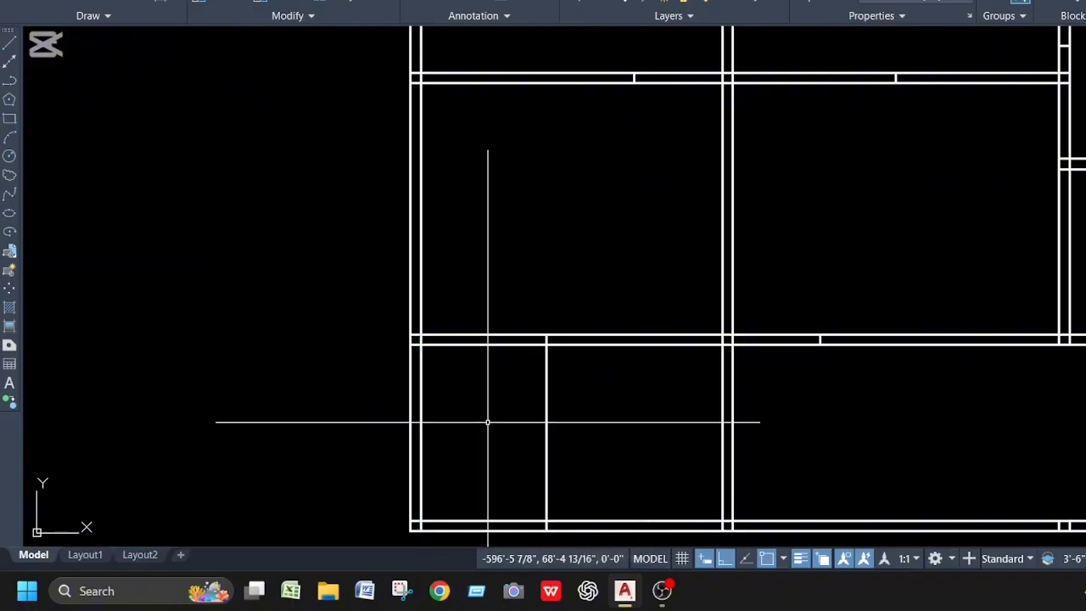
Offset the lower-left room's partition line 5" to the right to give the wall its thickness
type("o")
key("Return")
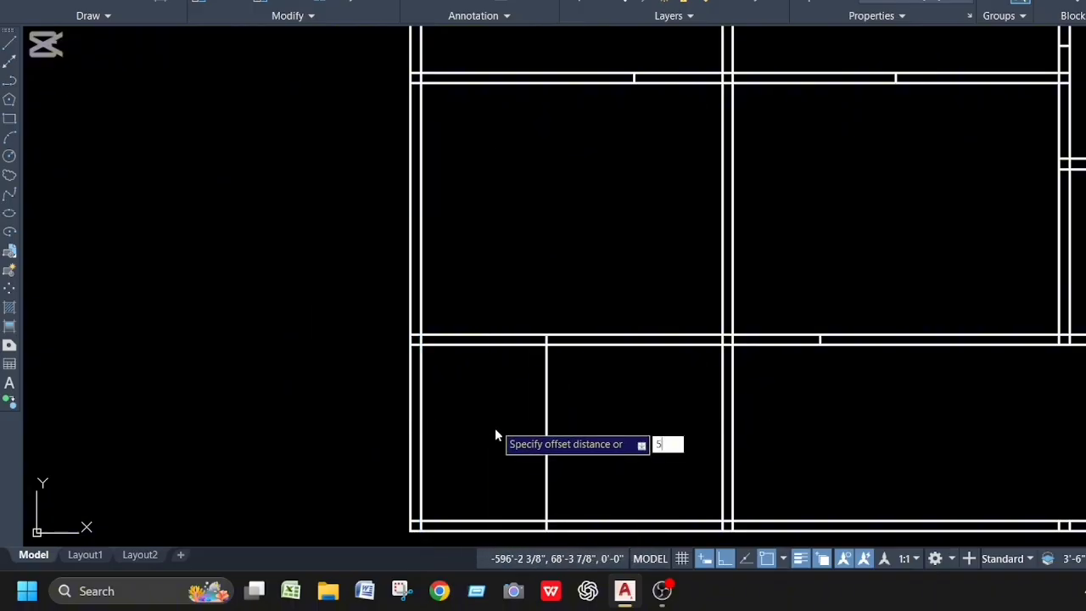
key("Return")
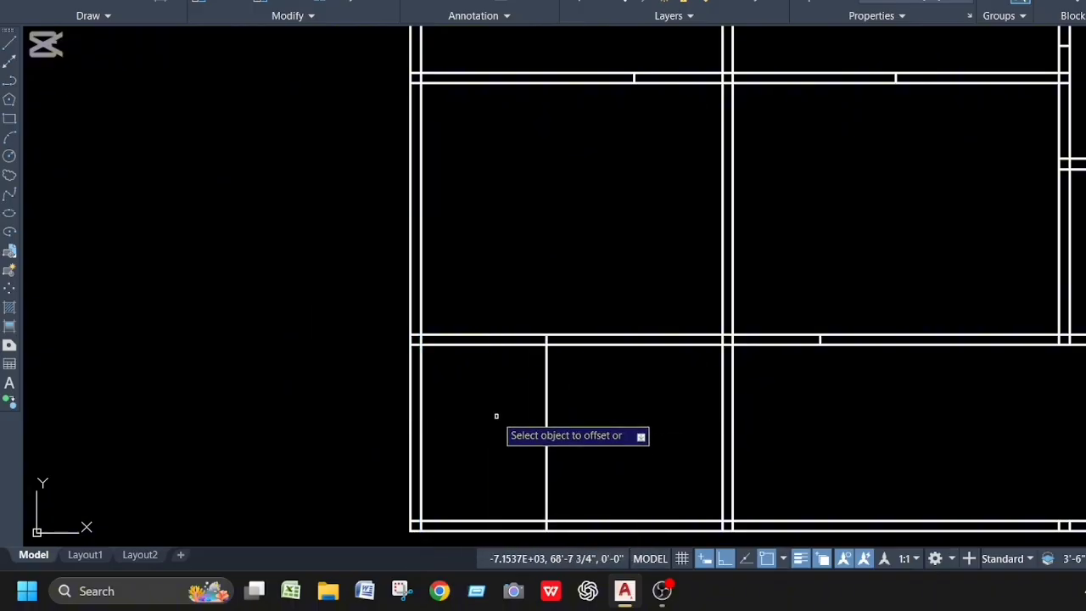
left_click(545, 479)
left_click(570, 492)
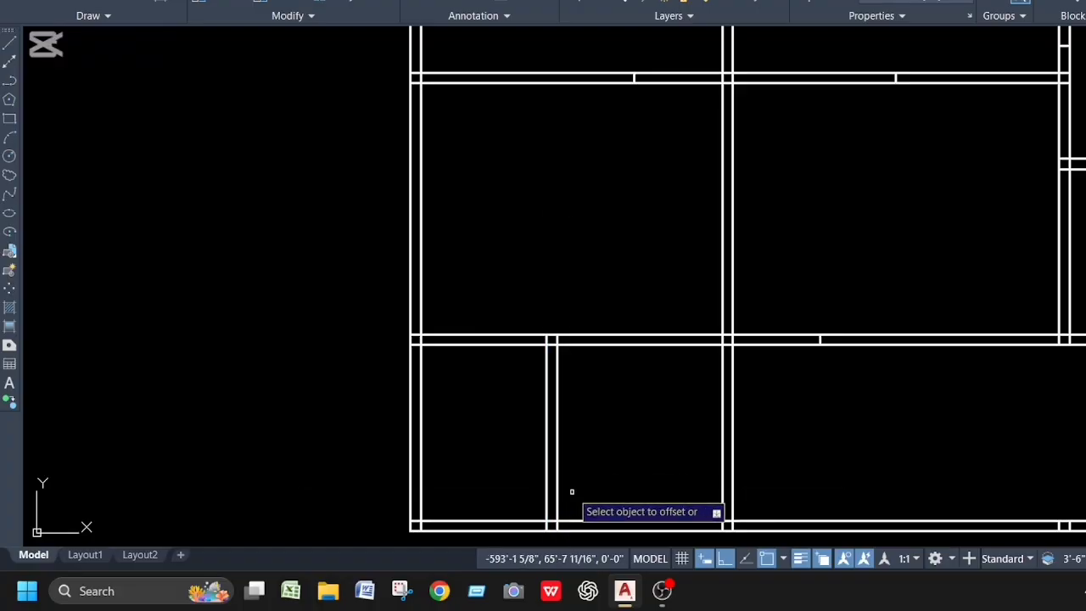
key("Escape")
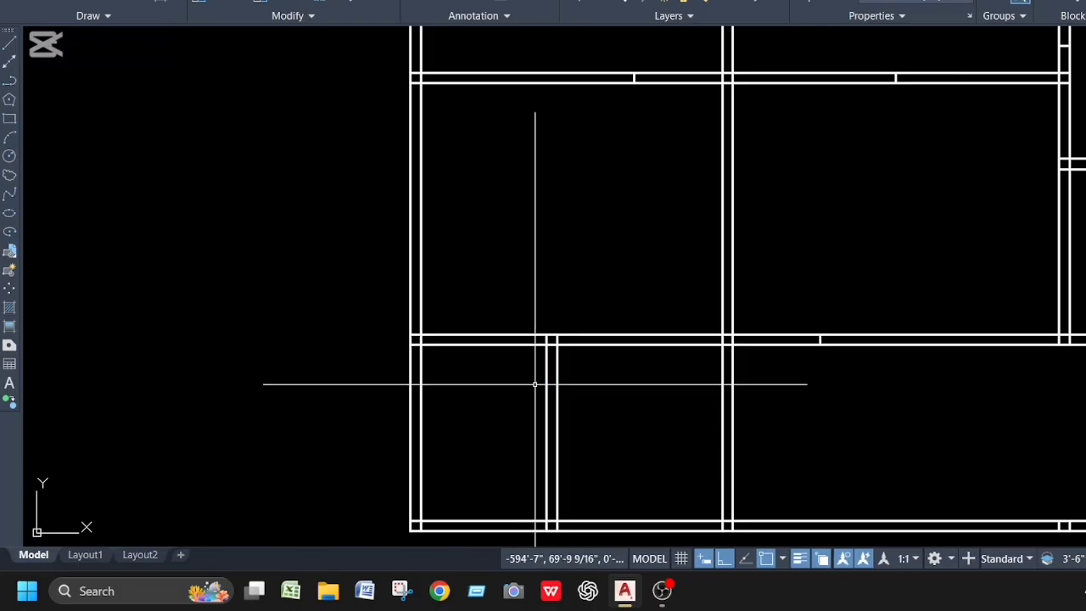
Erase both lines of the offset partition wall in the lower-left room
left_click(555, 427)
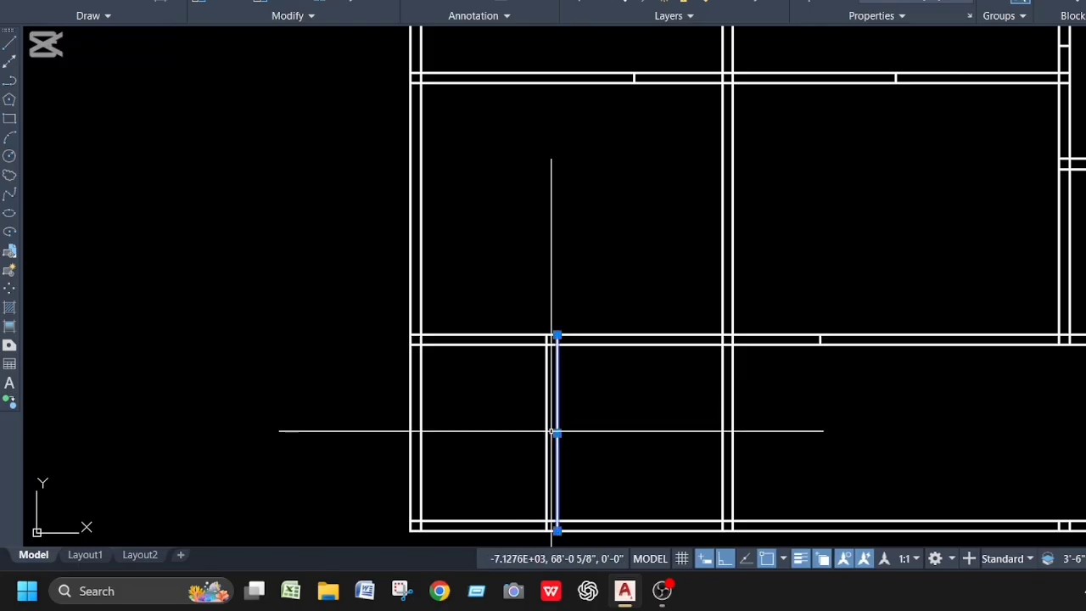
right_click(557, 402)
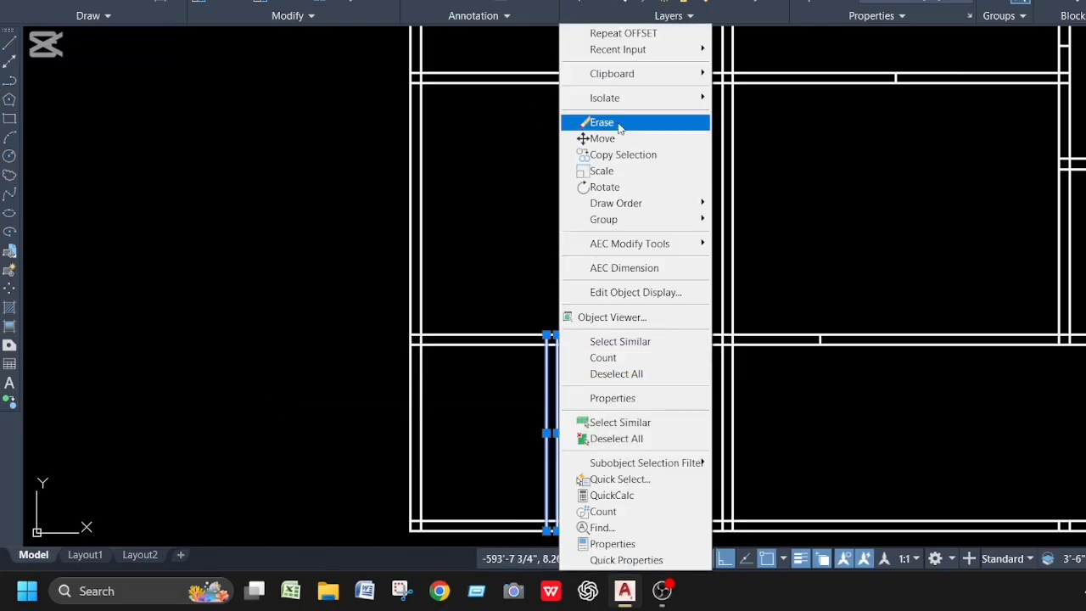
left_click(613, 125)
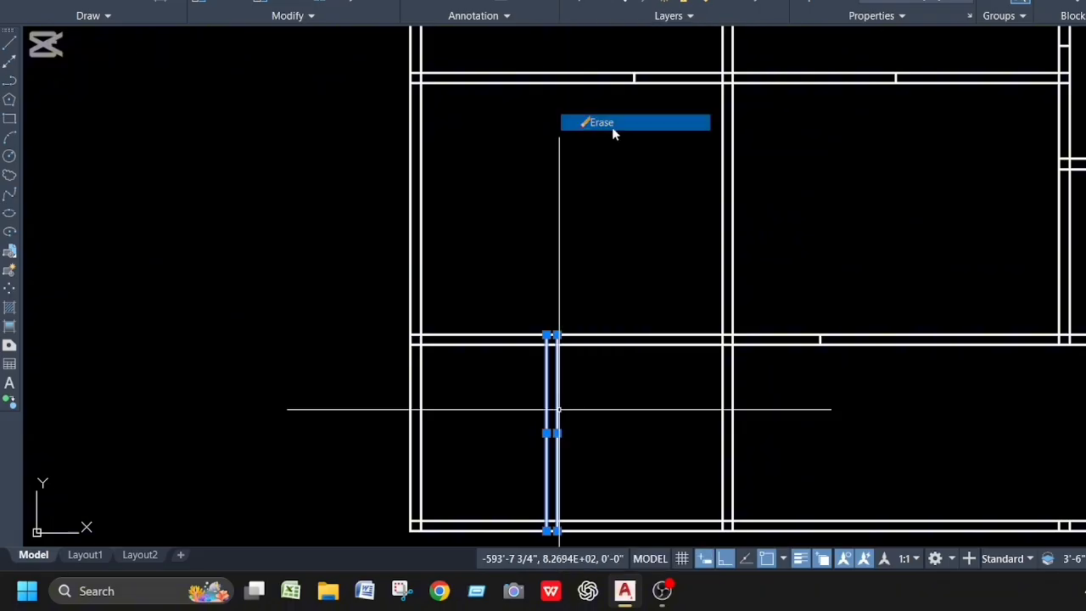
Offset the short vertical line on the left outer wall's inner face 7' to the right into the lower-left room
type("o")
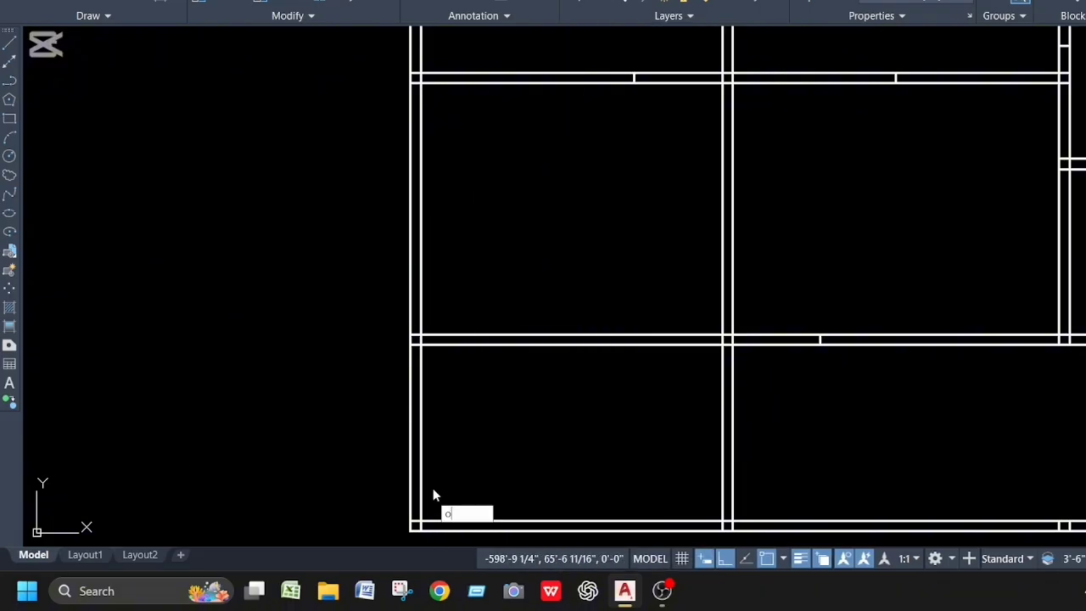
key("Return")
type("5")
key("Return")
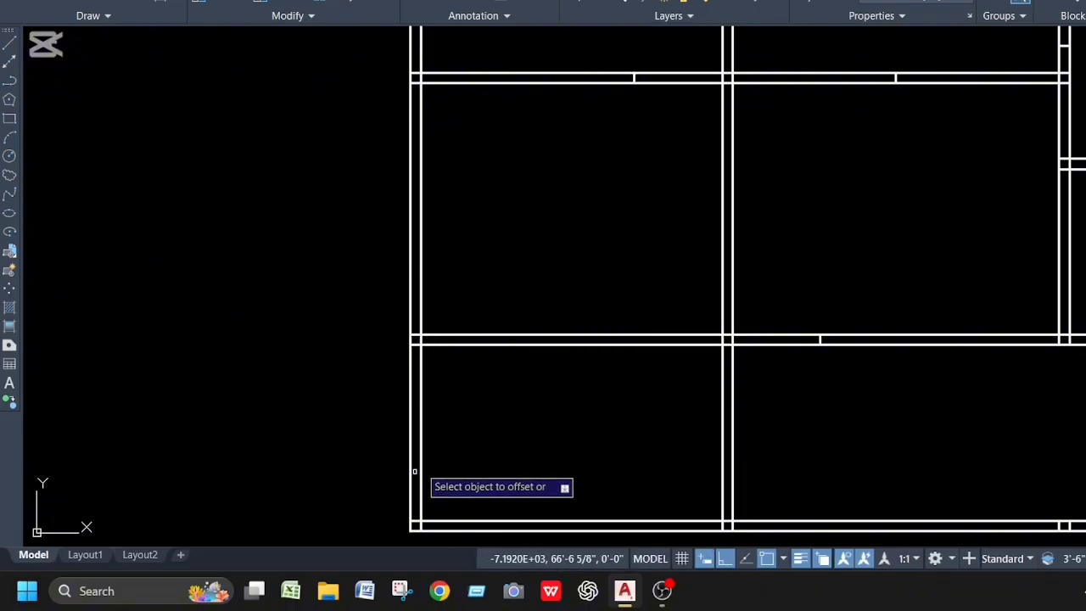
left_click(421, 447)
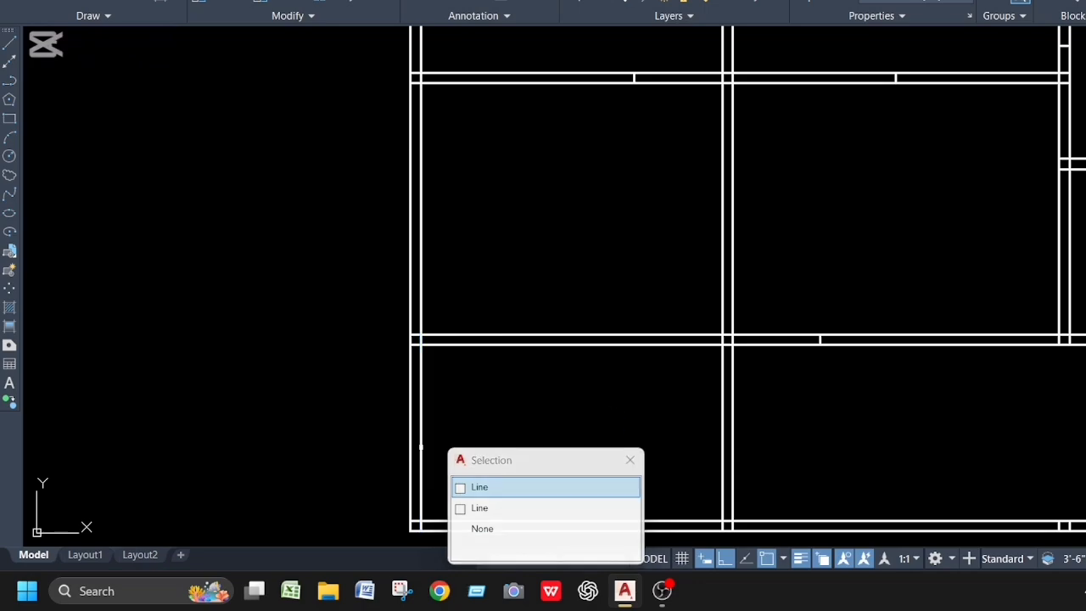
left_click(508, 487)
left_click(547, 462)
key("Escape")
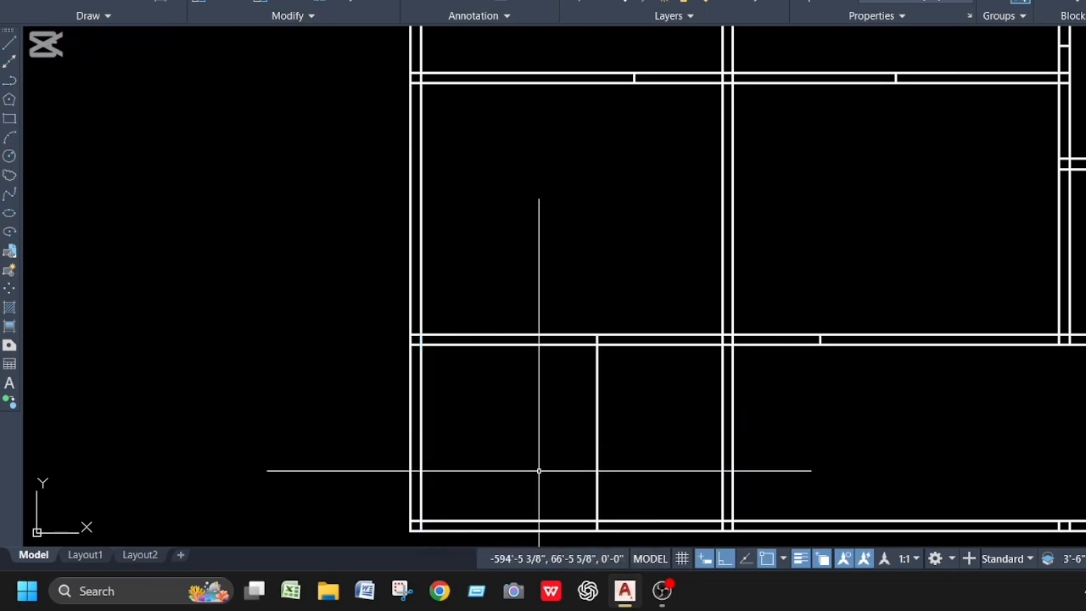
Offset the new partition line in the lower-left room 5" to the right to give the wall its thickness
type("o")
key("Return")
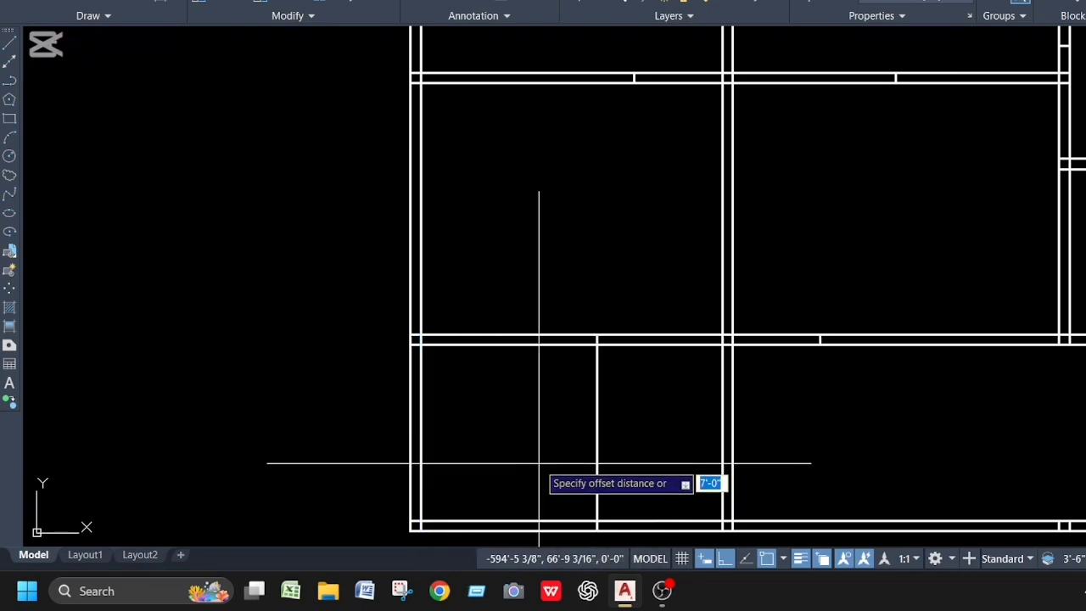
type("5\"")
key("Return")
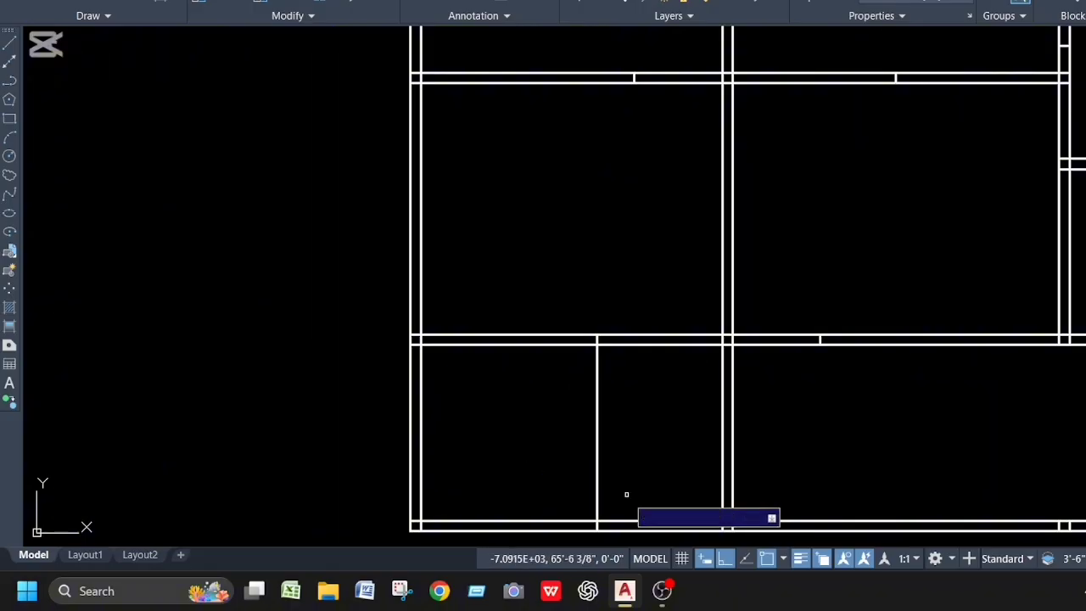
left_click(598, 453)
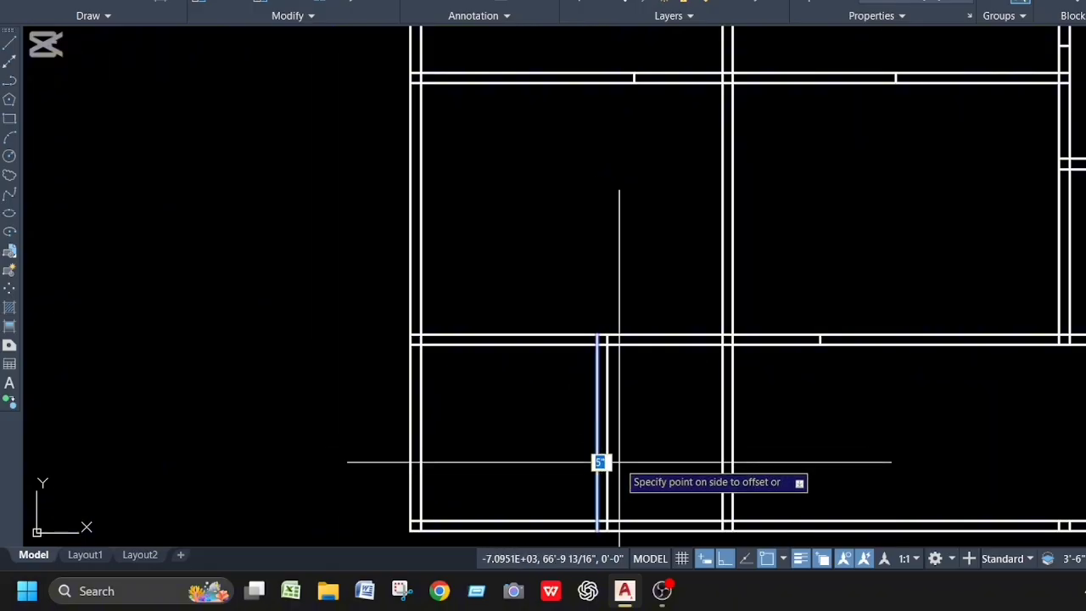
left_click(614, 438)
key("Return")
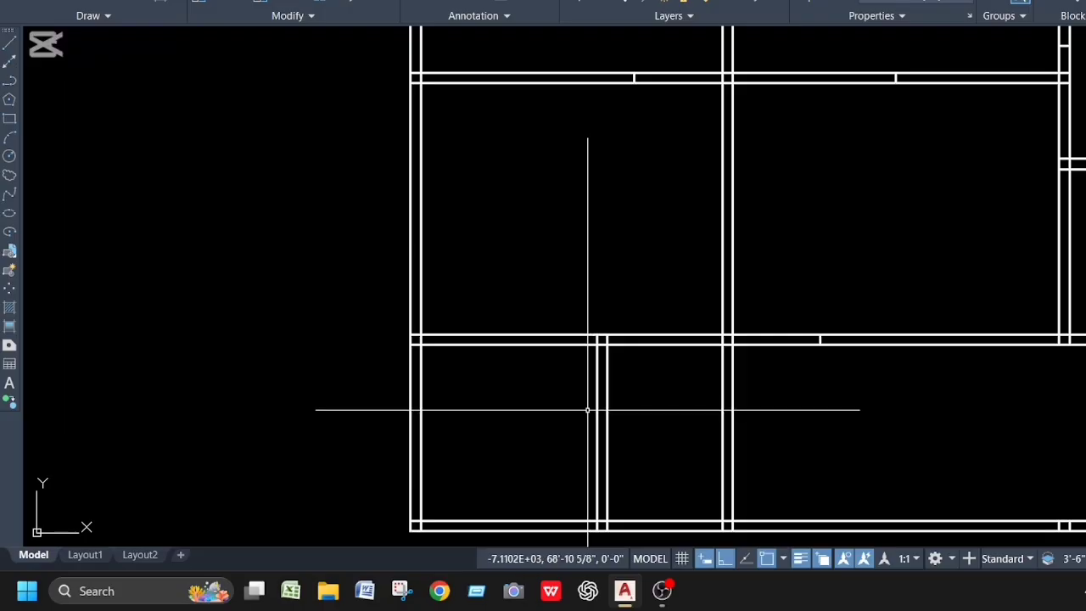
Mark a 2'6" door opening in the lower horizontal wall, measured right from the partition's right line, with a line across the wall
type("l")
key("Return")
scroll(605, 340, "up", 2)
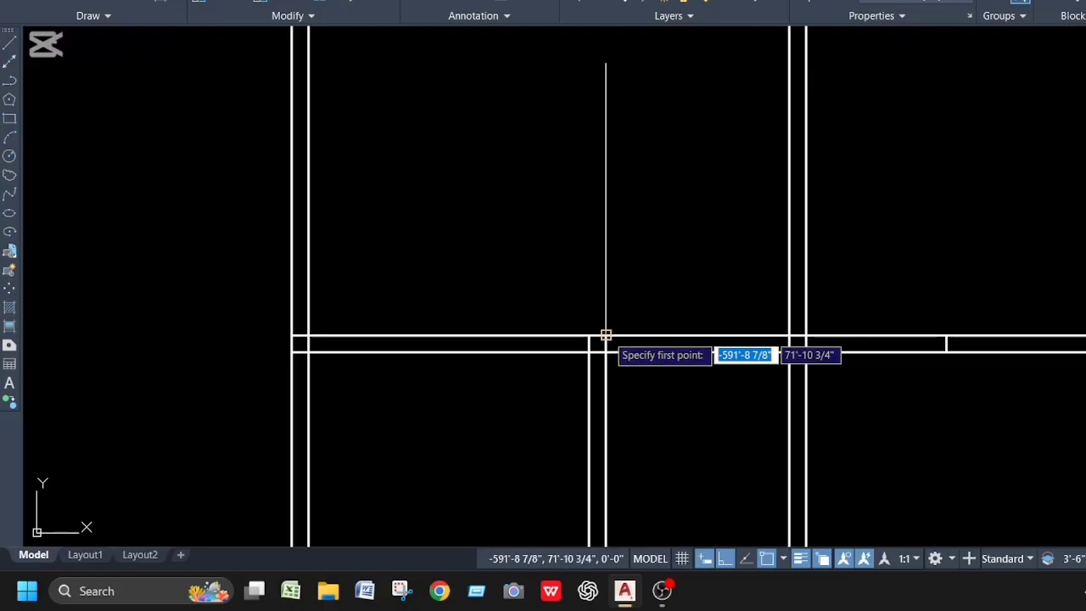
left_click(604, 339)
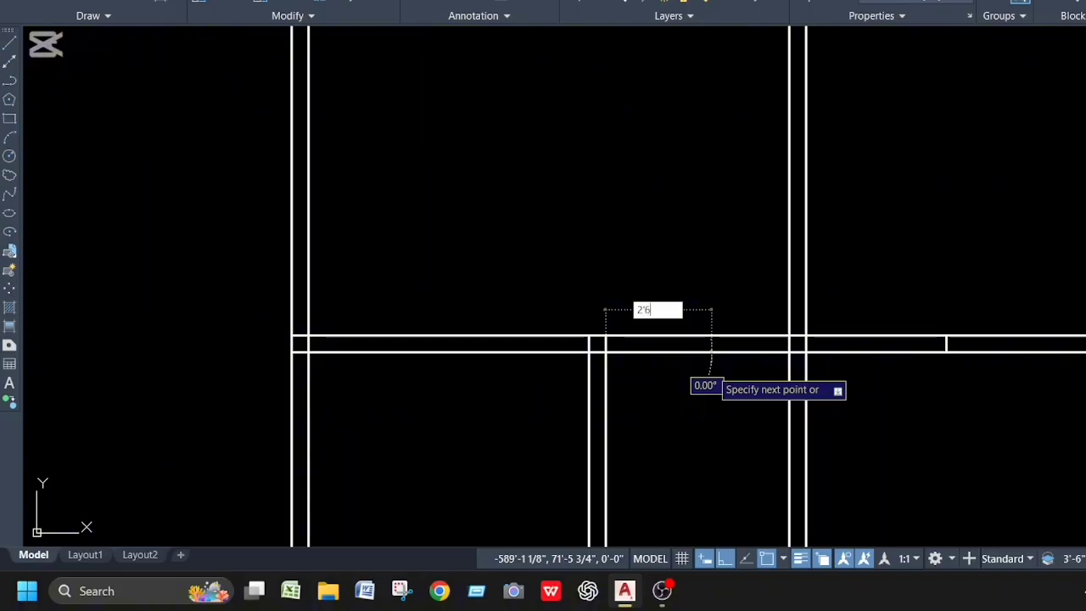
type("2'6\"")
key("Return")
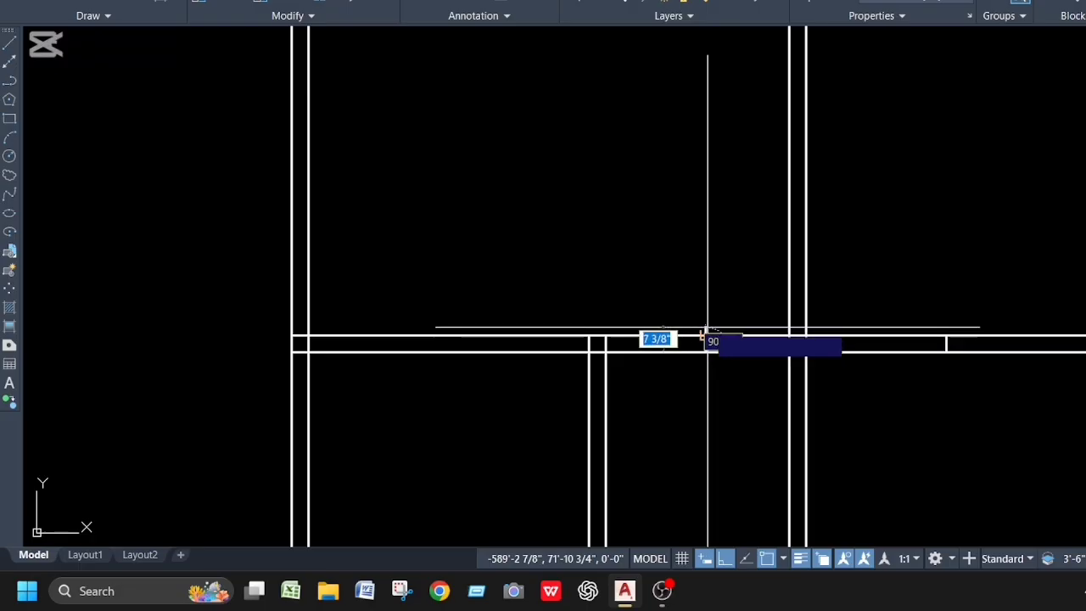
key("Escape")
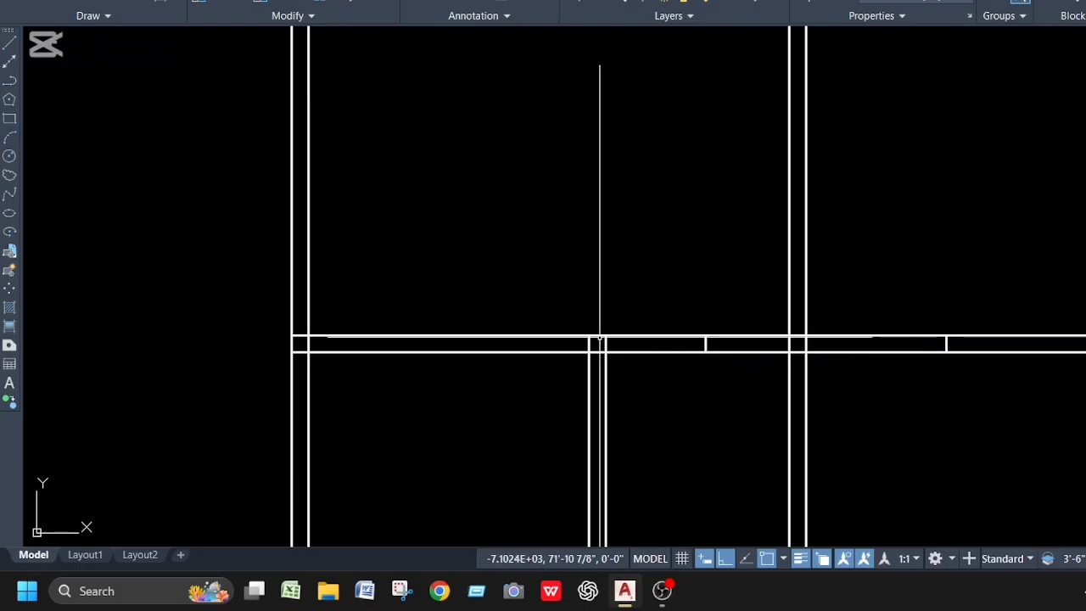
Mark a second 2'6" door opening in the lower horizontal wall, measured left from the partition's left line, with a line across the wall
type("l")
key("Return")
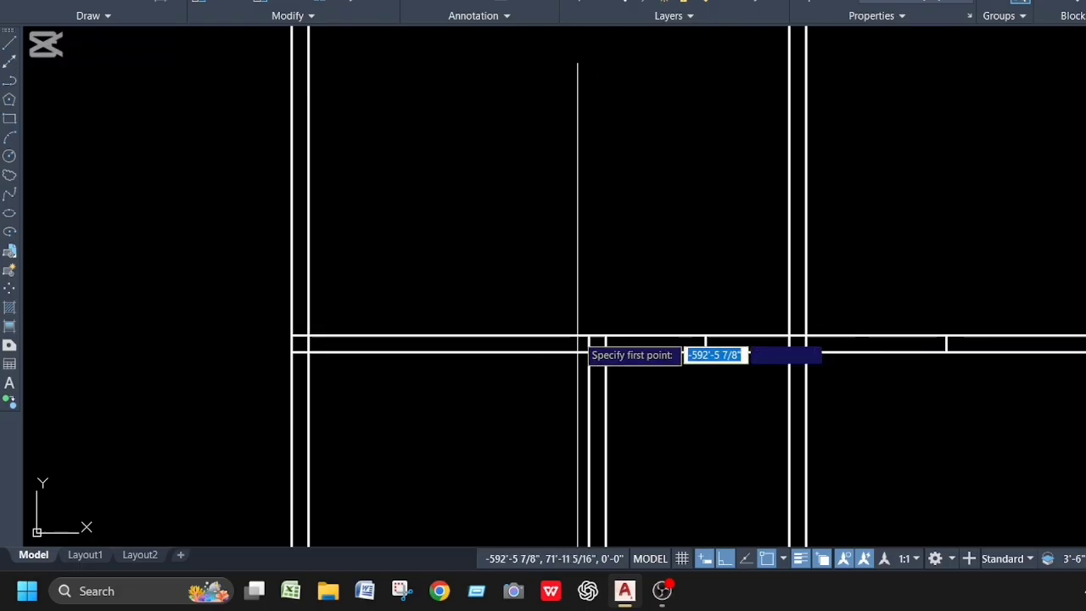
left_click(588, 339)
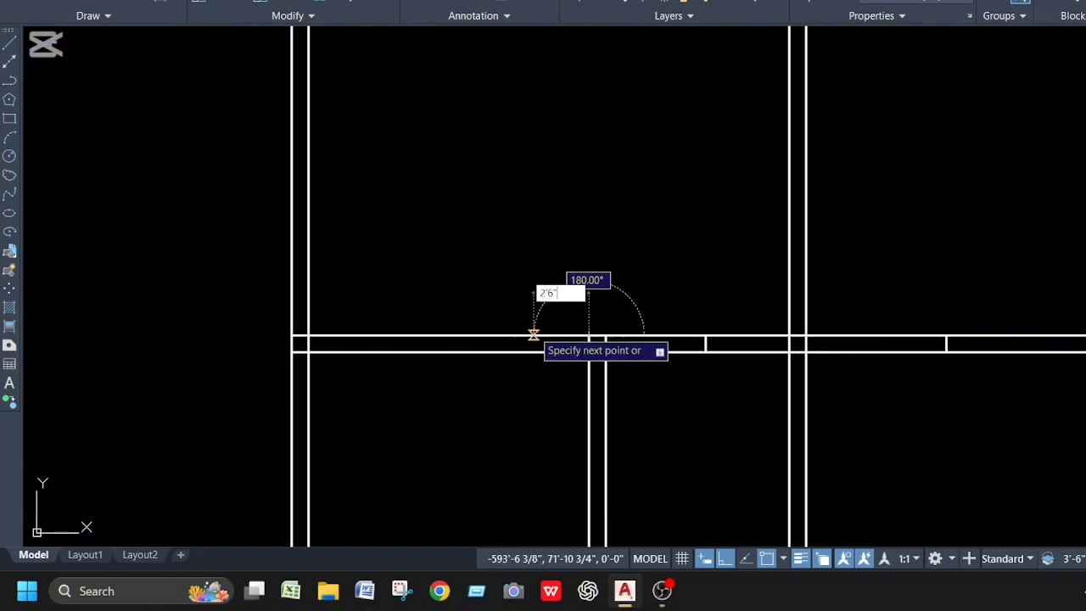
key("Return")
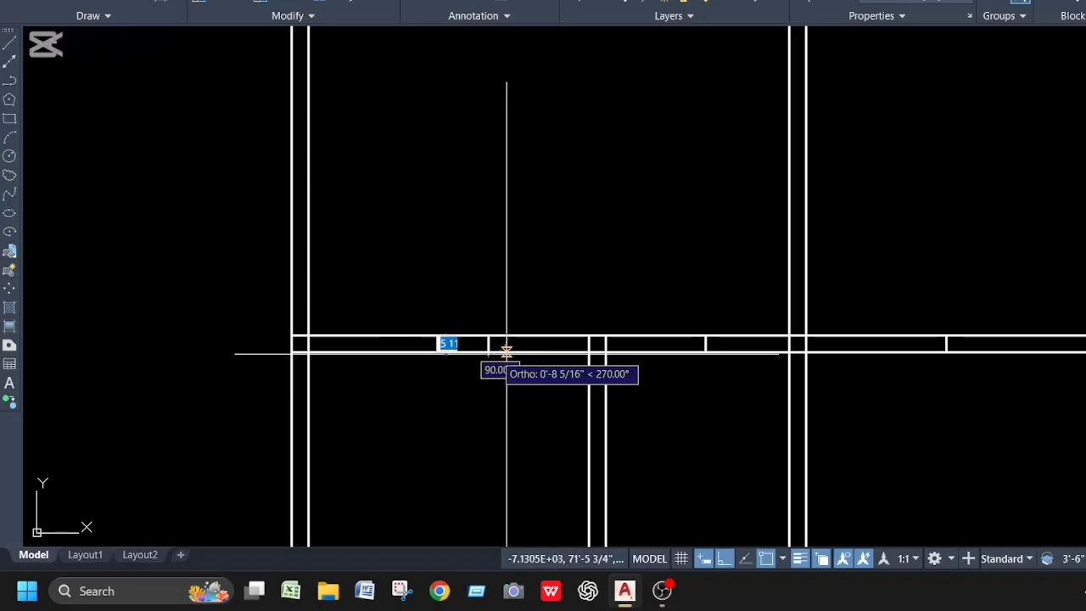
key("Escape")
Trim the lower horizontal wall's lines at three door openings: both sides of the partition and right of the central vertical wall
scroll(662, 251, "down", 3)
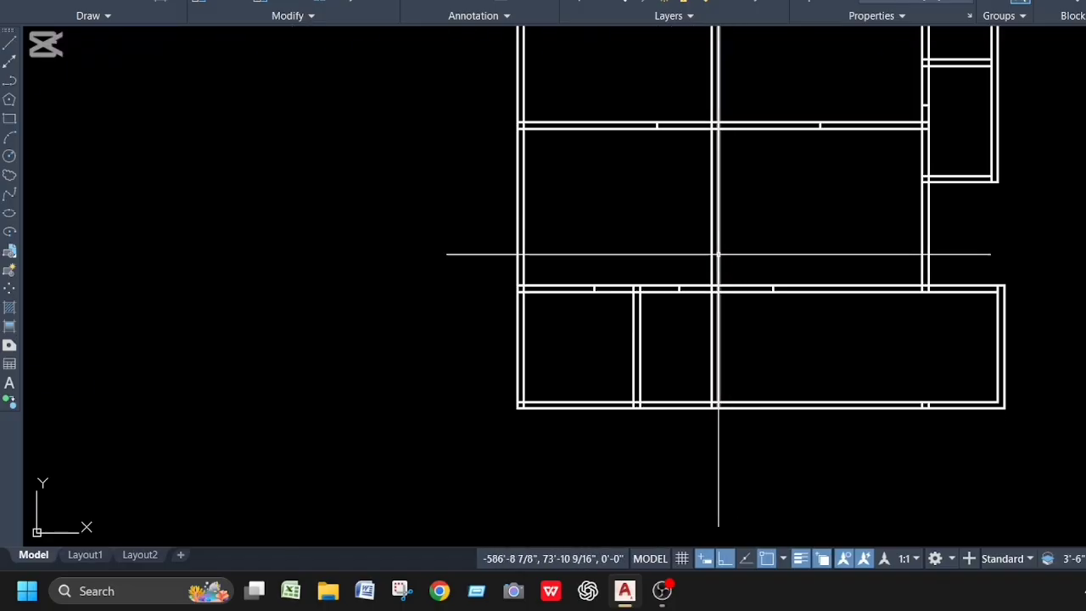
type("TR")
key("Return")
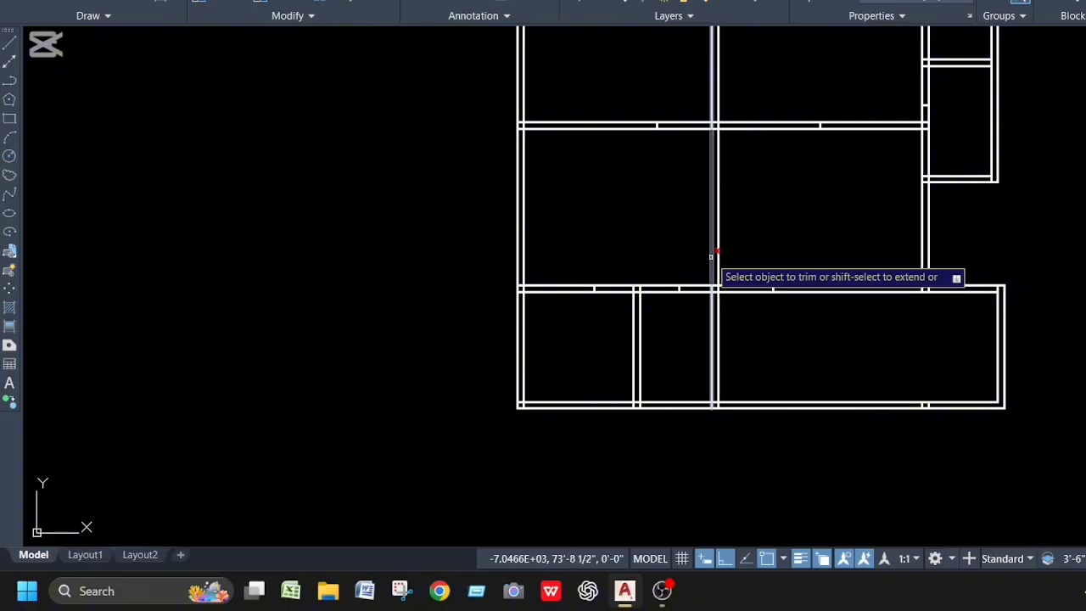
scroll(707, 246, "up", 2)
left_click_drag(647, 282, 639, 354)
left_click_drag(557, 291, 558, 326)
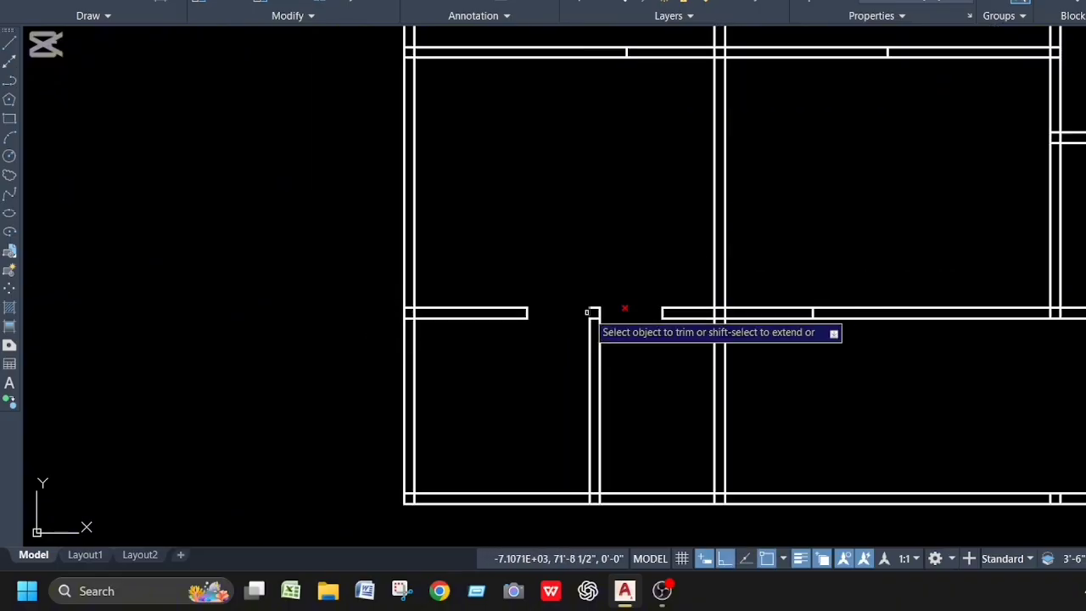
mouse_move(788, 290)
left_mouse_down()
mouse_move(774, 354)
mouse_move(775, 310)
left_mouse_up()
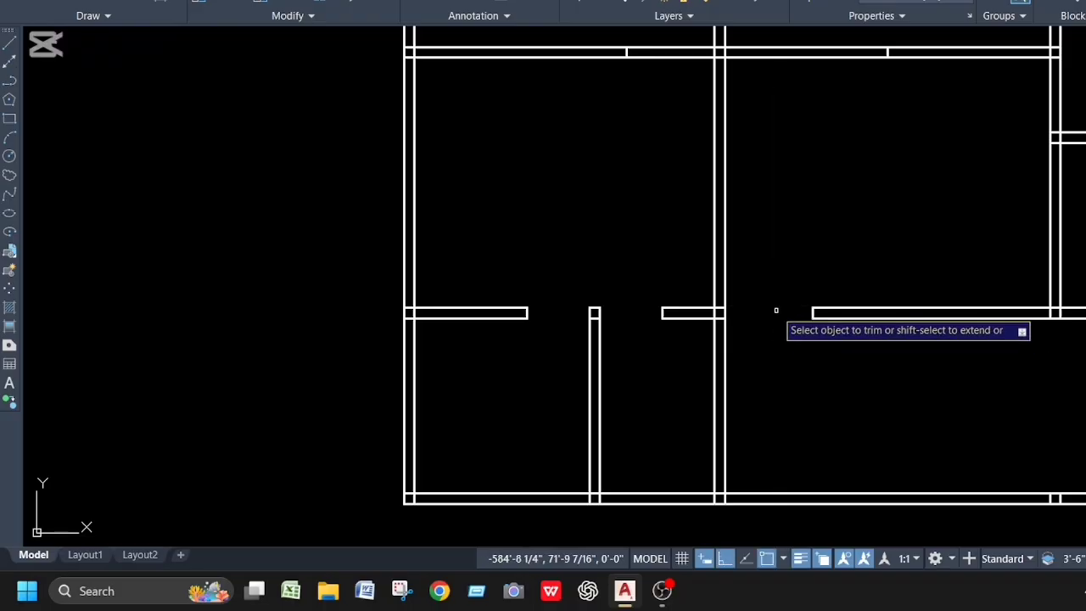
scroll(758, 334, "down", 5)
scroll(767, 217, "up", 8)
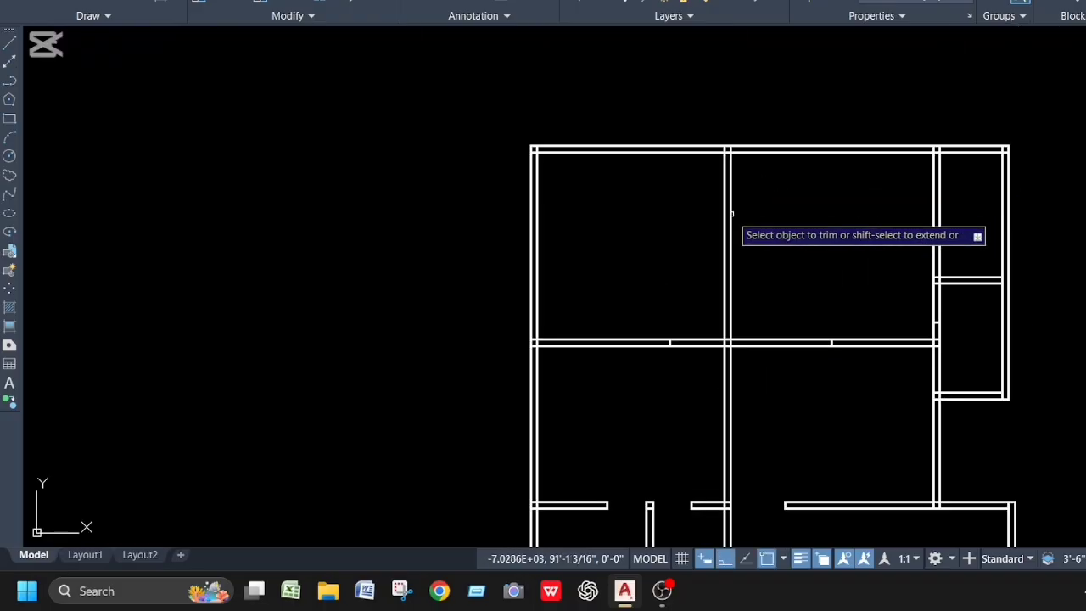
Trim door openings into the middle horizontal wall on both sides of the central vertical wall
left_click_drag(779, 357, 765, 512)
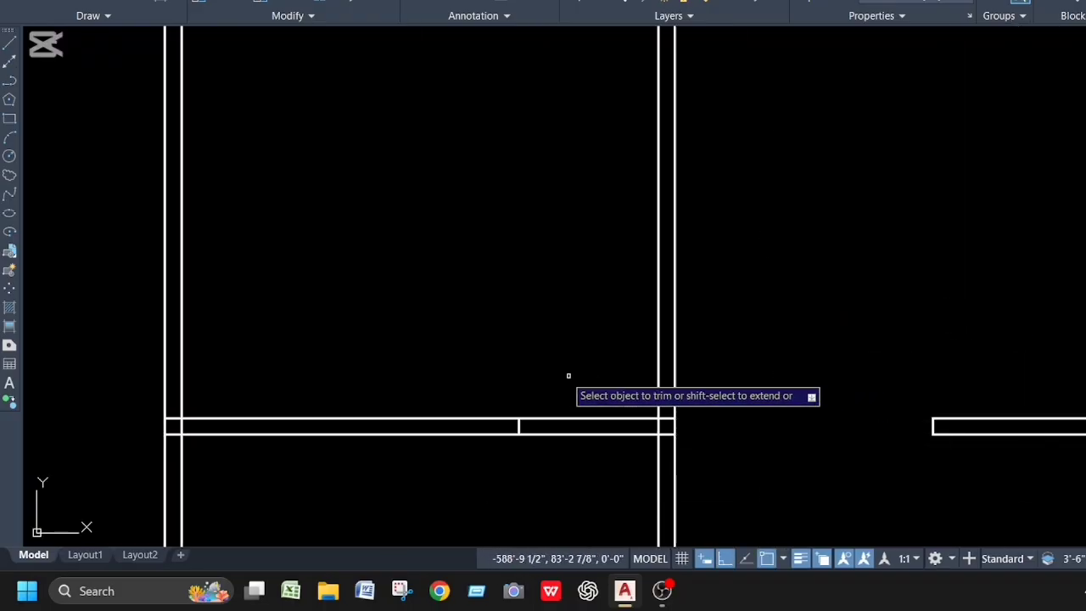
left_click_drag(586, 412, 577, 460)
scroll(620, 339, "down", 7)
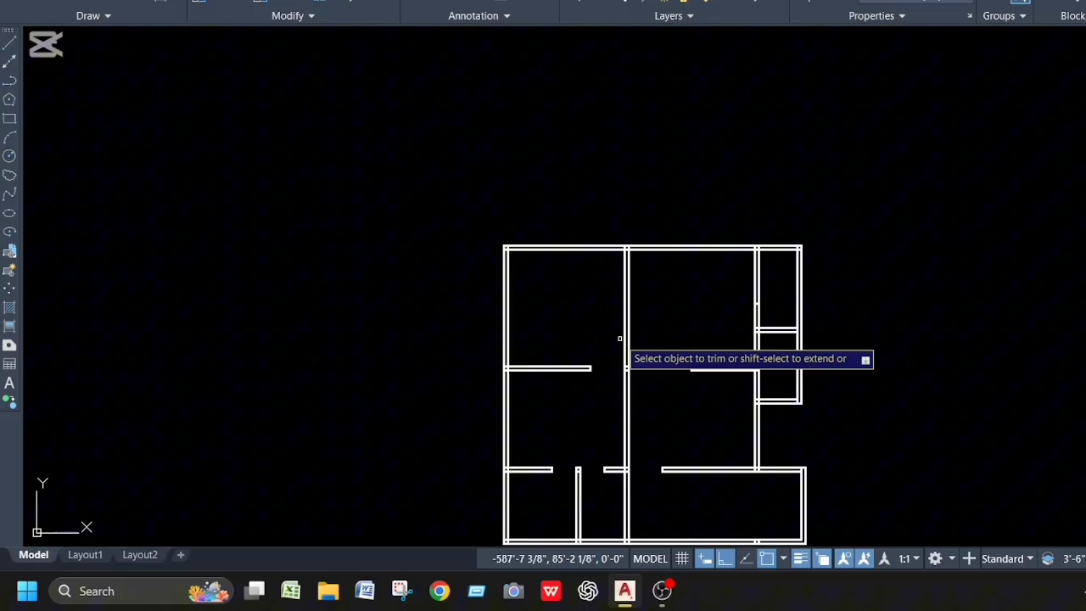
Trim door openings in the vertical wall leading to the two small rooms on the plan's east side
scroll(755, 321, "up", 5)
left_click(756, 328)
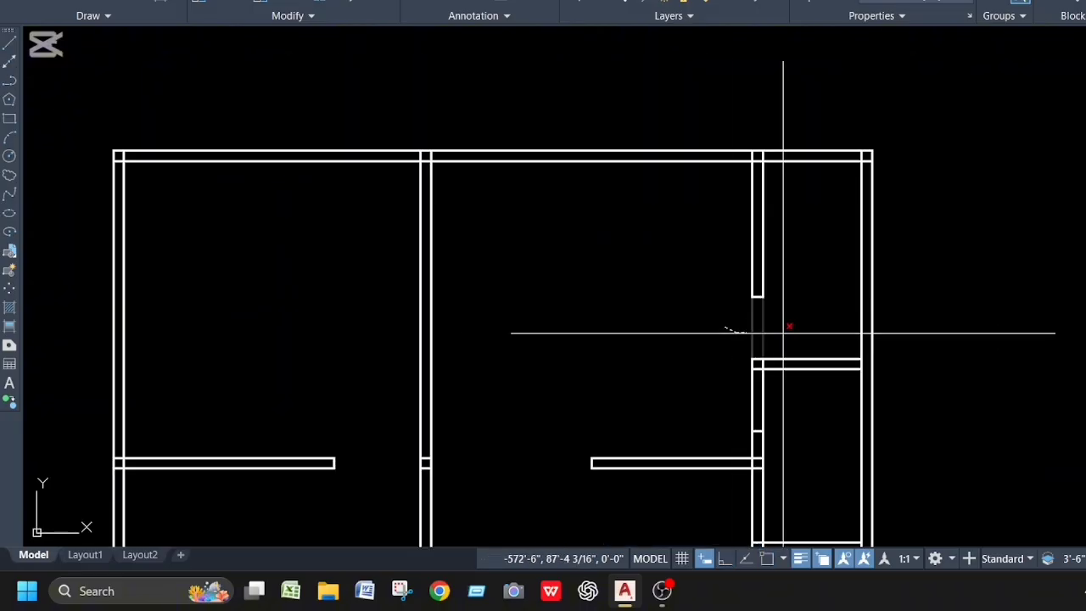
left_click(763, 400)
scroll(713, 365, "down", 6)
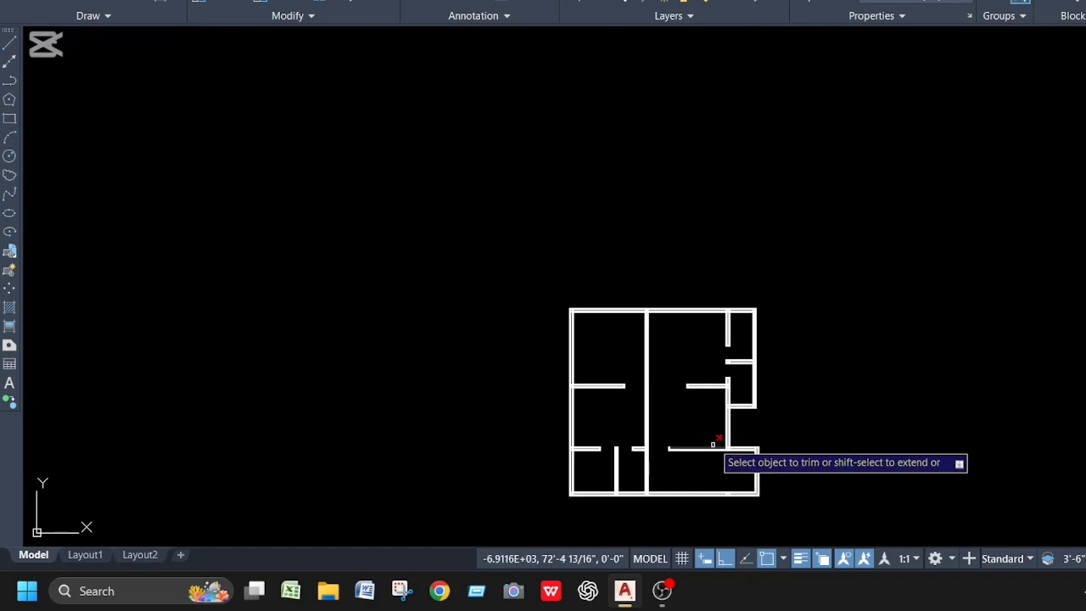
scroll(702, 443, "down", 2)
scroll(692, 479, "up", 4)
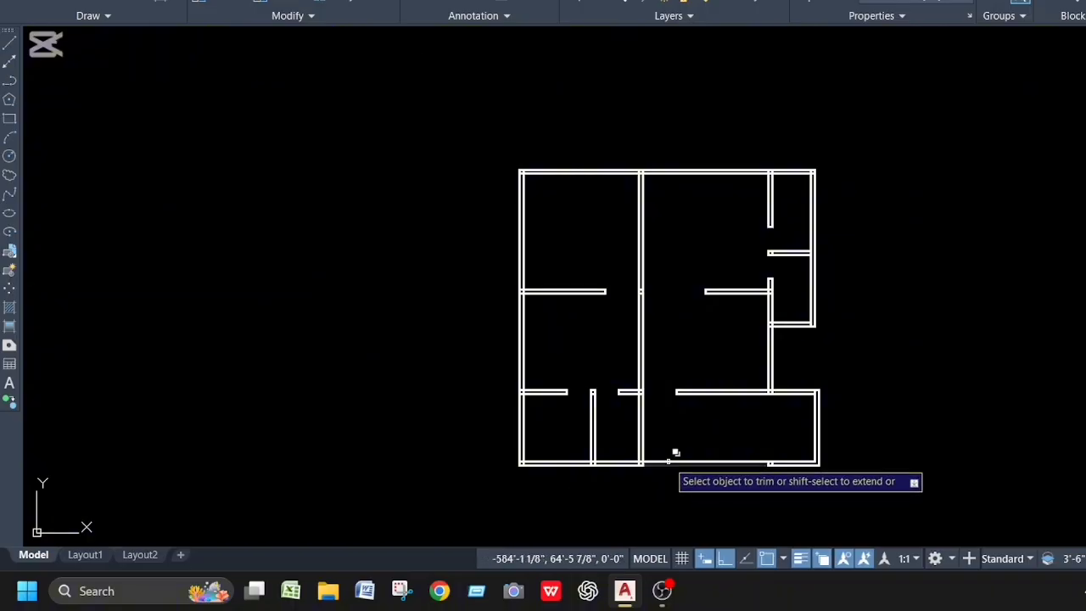
scroll(665, 457, "up", 2)
scroll(667, 458, "down", 2)
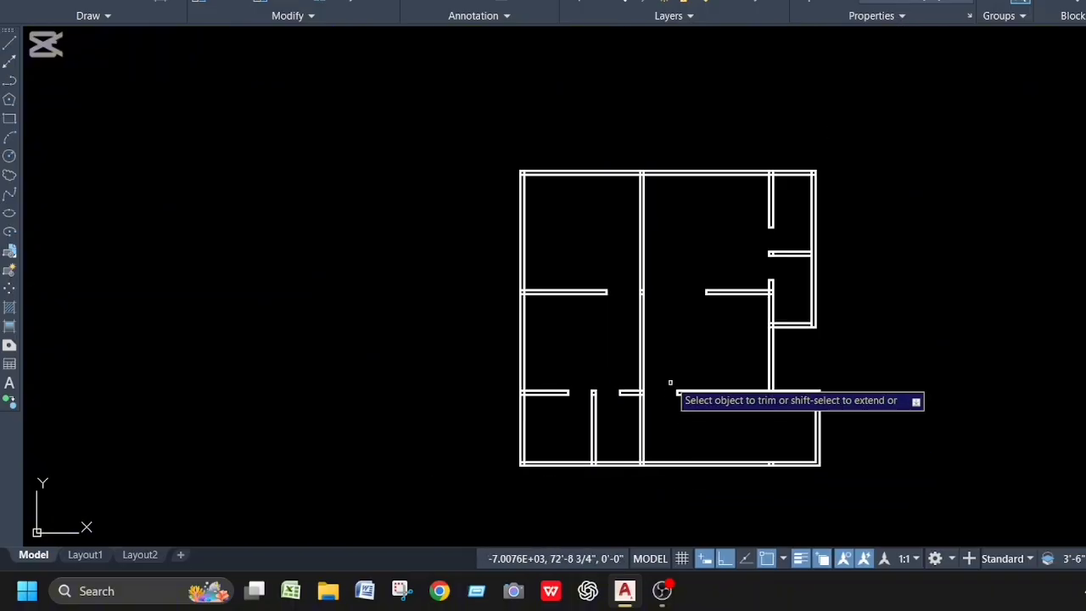
key("Escape")
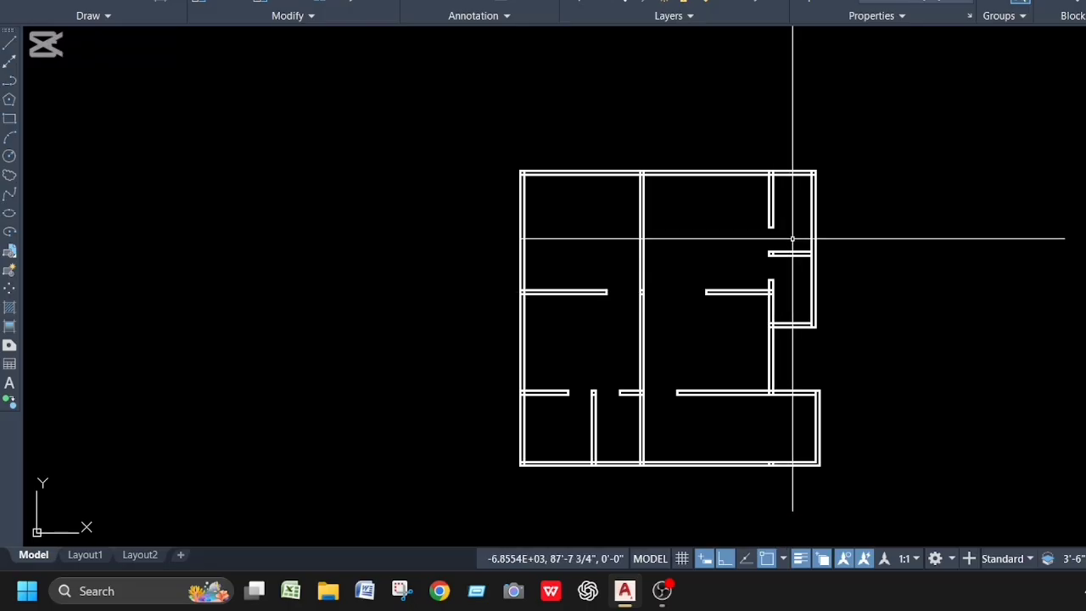
Change the current layer and draw a small red square with the Rectangle command in the empty area east of the floor plan
scroll(815, 187, "up", 2)
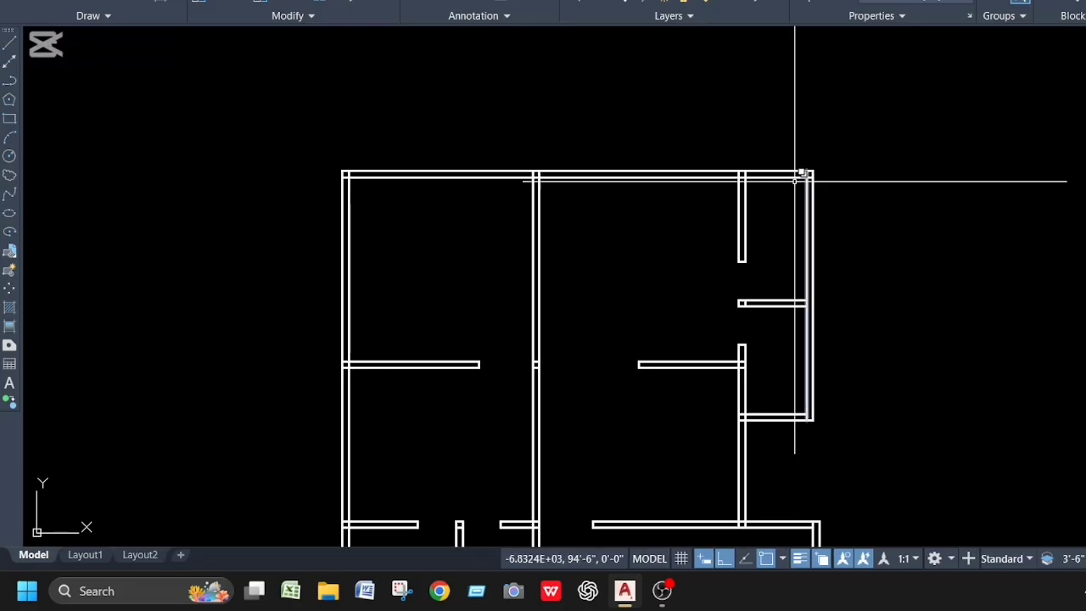
scroll(794, 175, "down", 2)
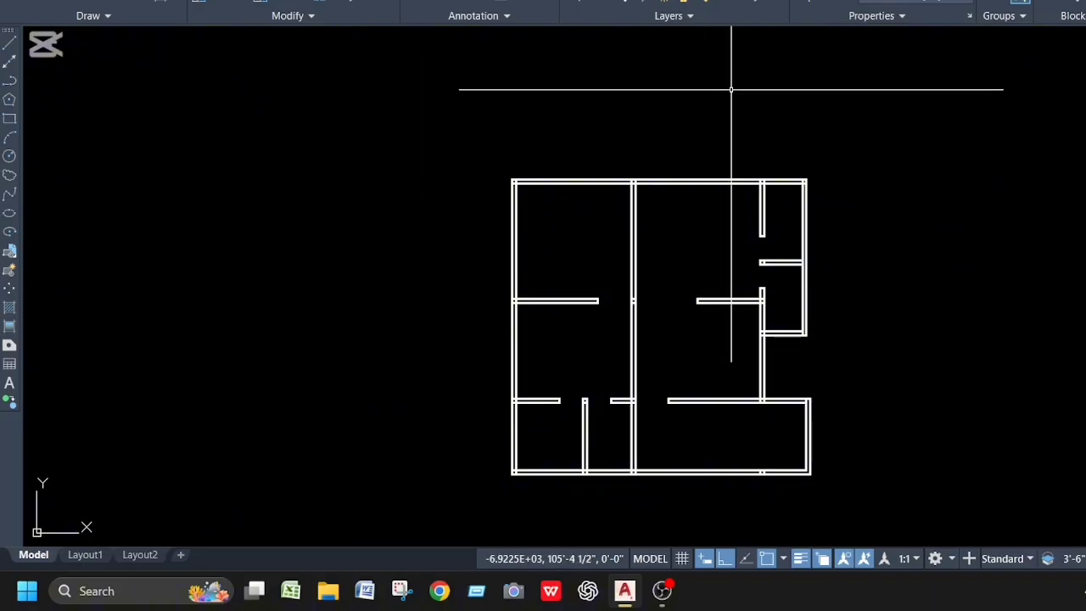
left_click(729, 3)
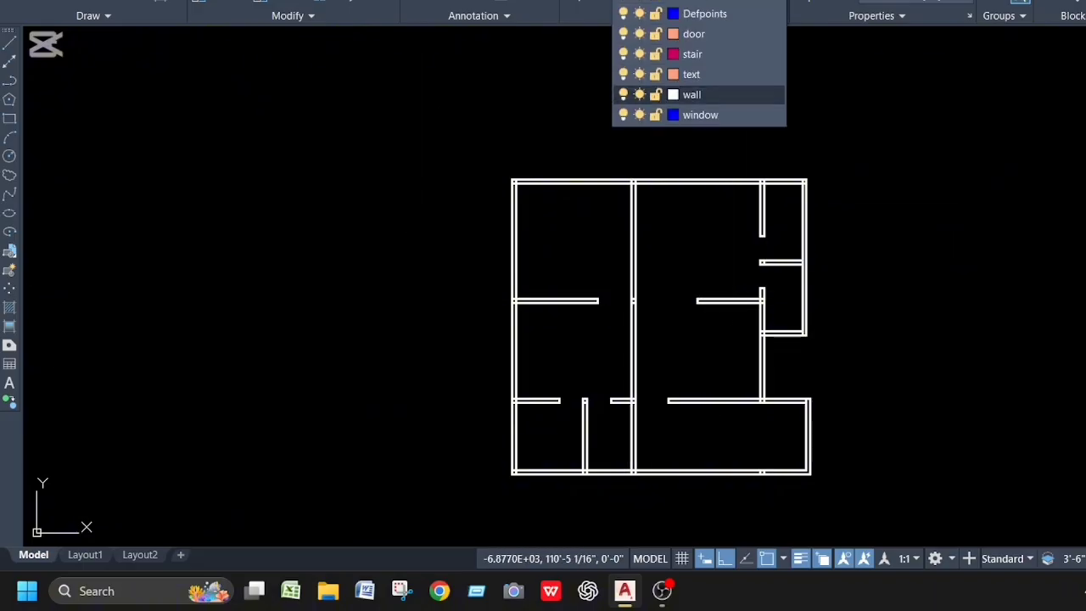
left_click(691, 94)
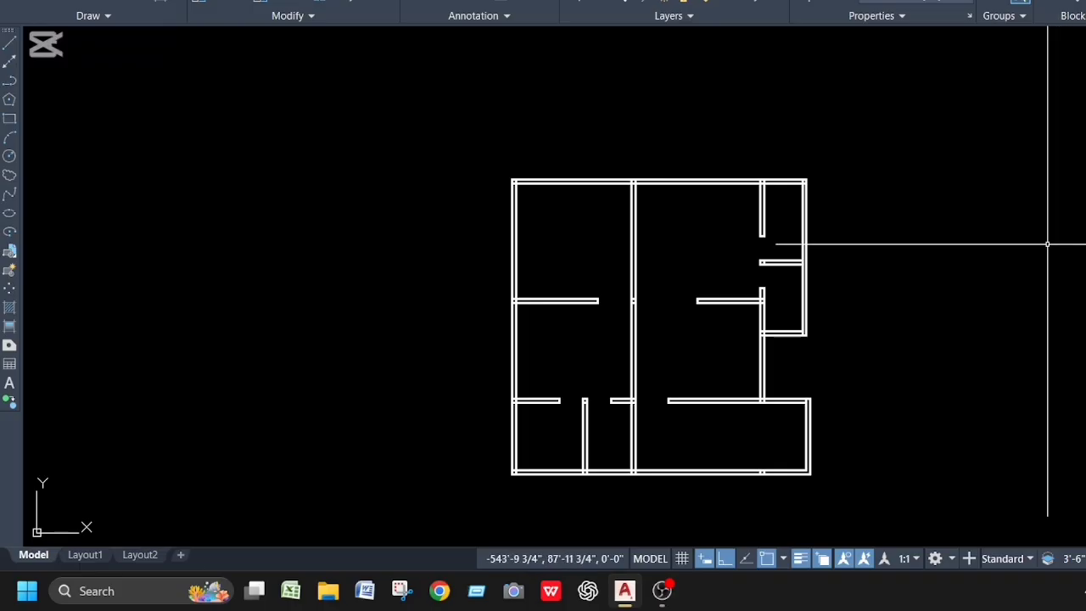
type("REC")
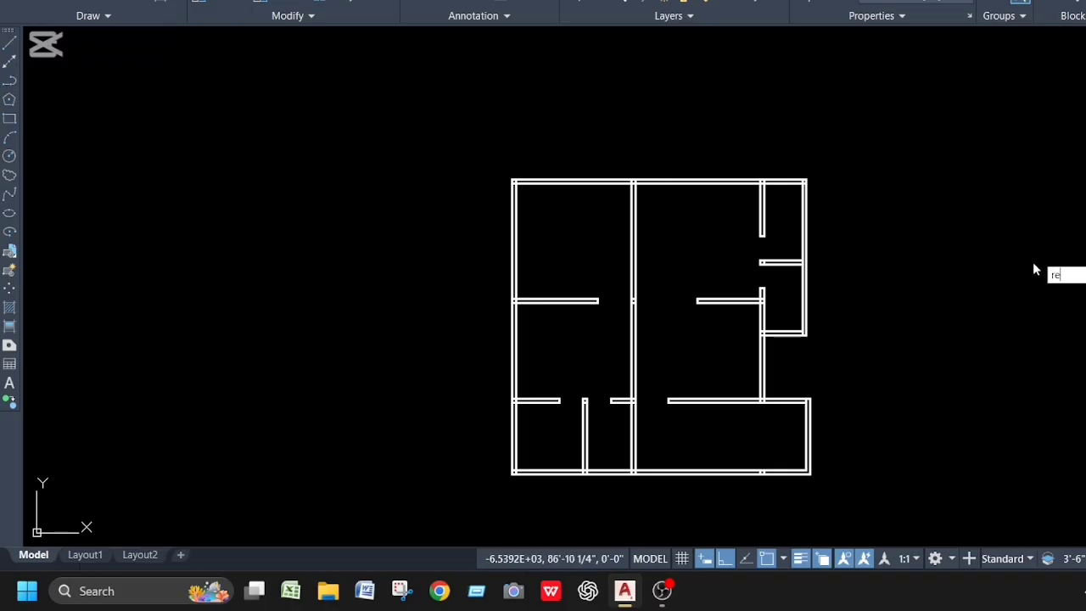
key("Return")
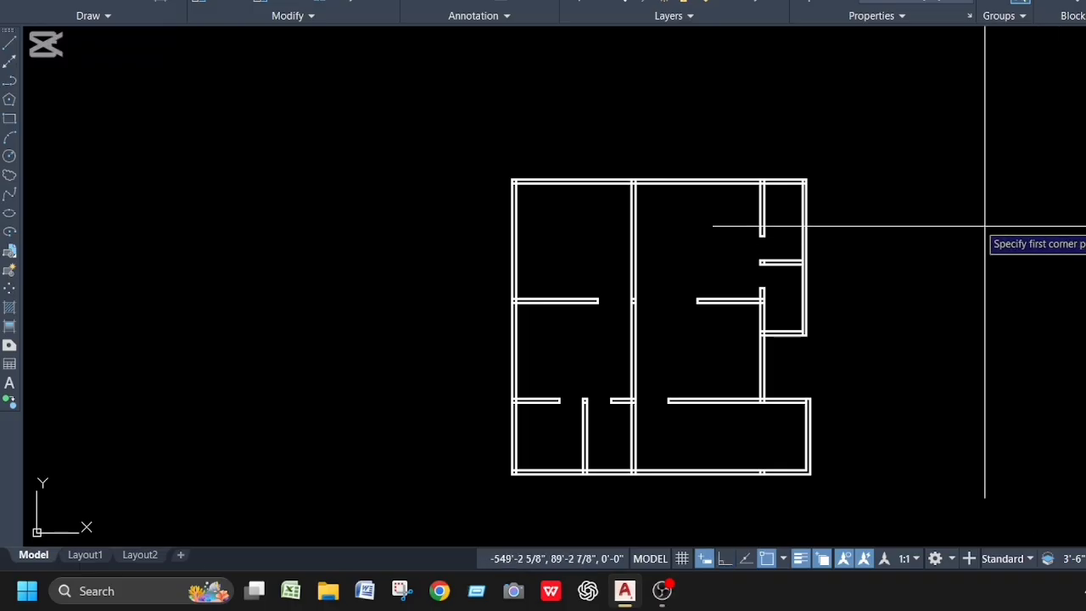
left_click(977, 217)
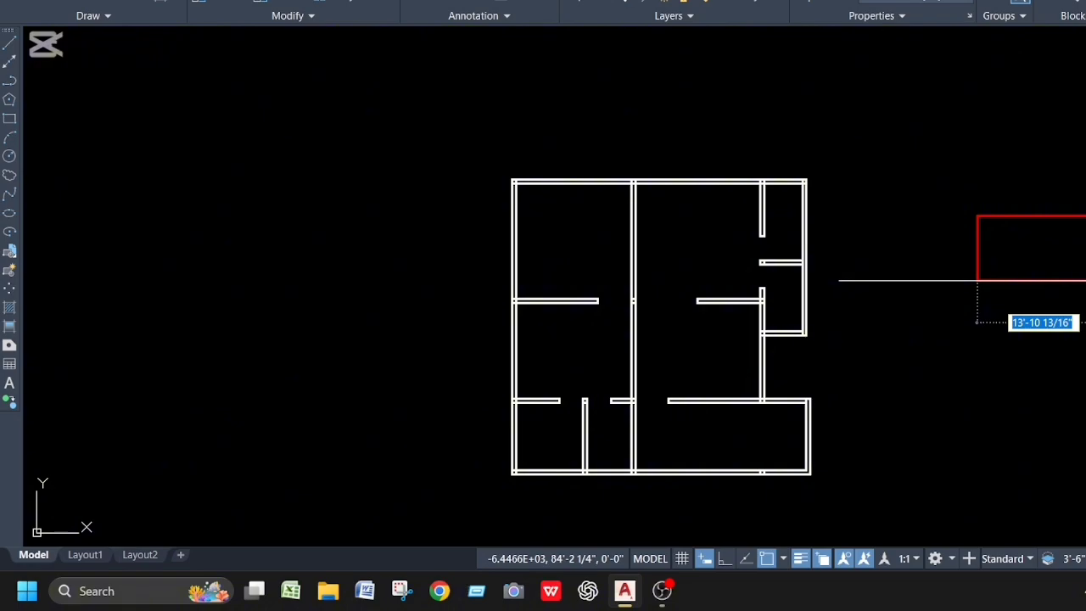
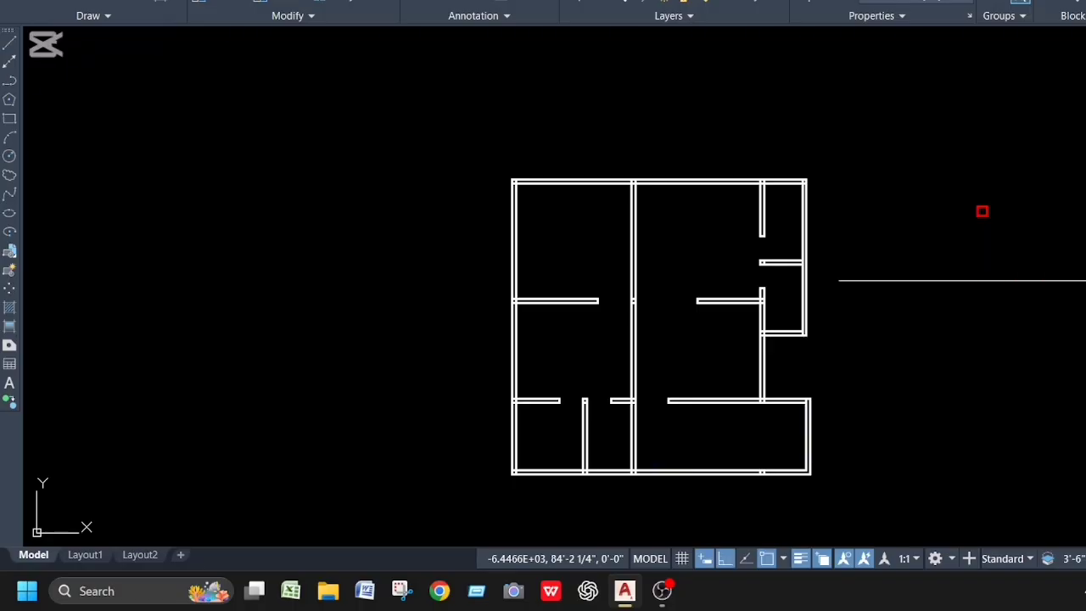
Copy the small red square onto the outer northwest corner of the floor plan's walls
scroll(1005, 205, "up", 2)
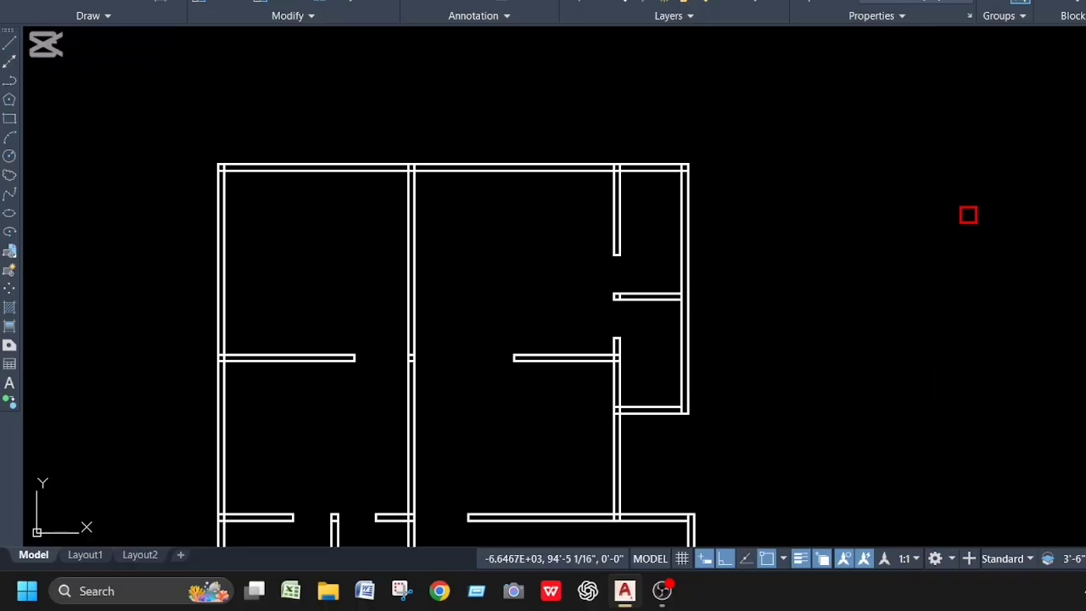
left_click(916, 170)
left_click(1039, 301)
type("c")
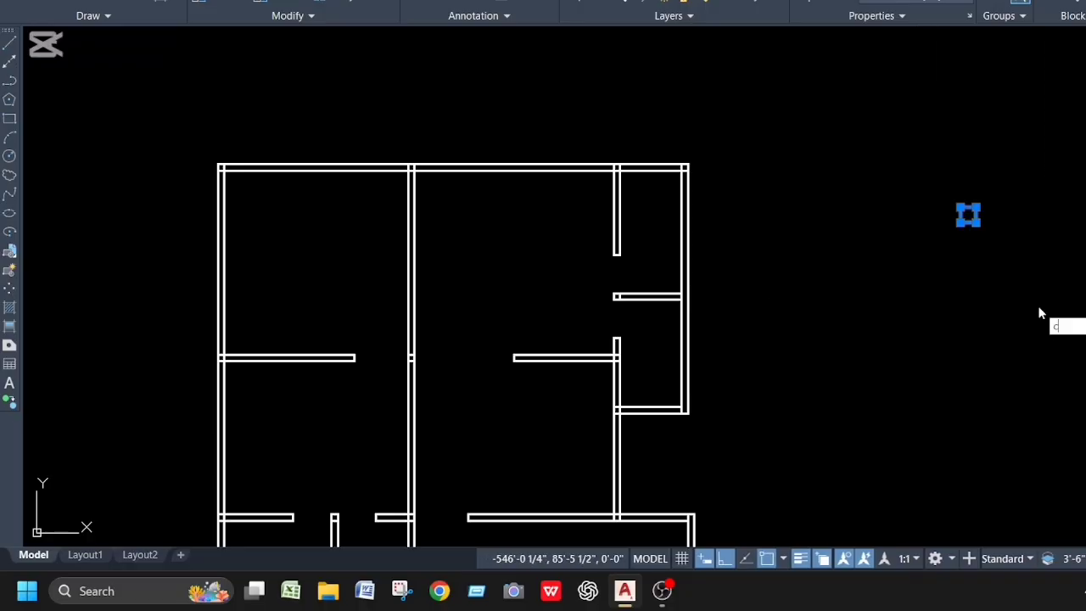
type("o")
key("Return")
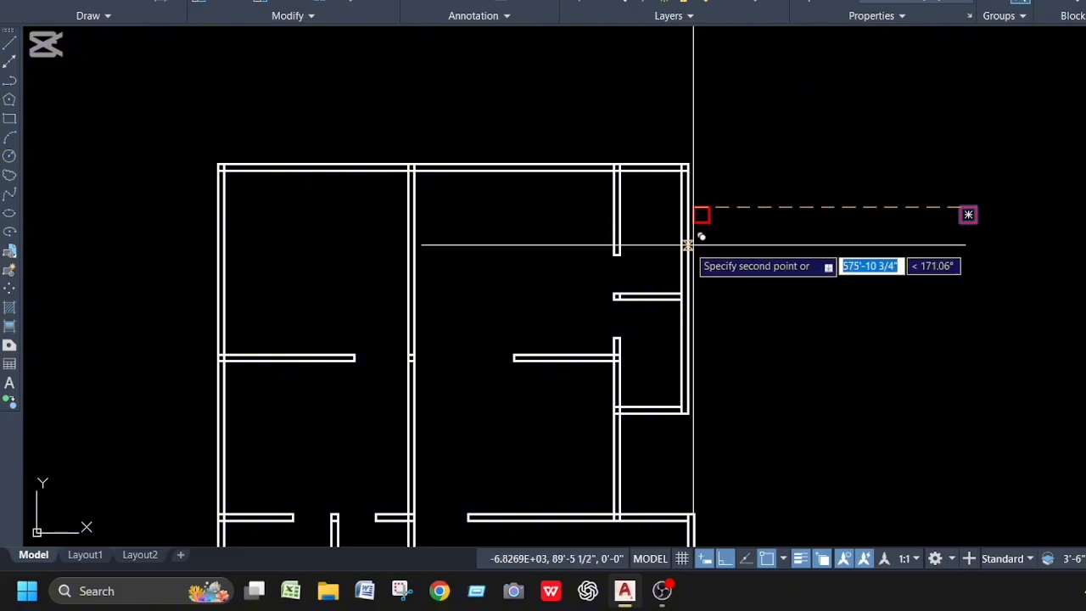
scroll(223, 170, "up", 5)
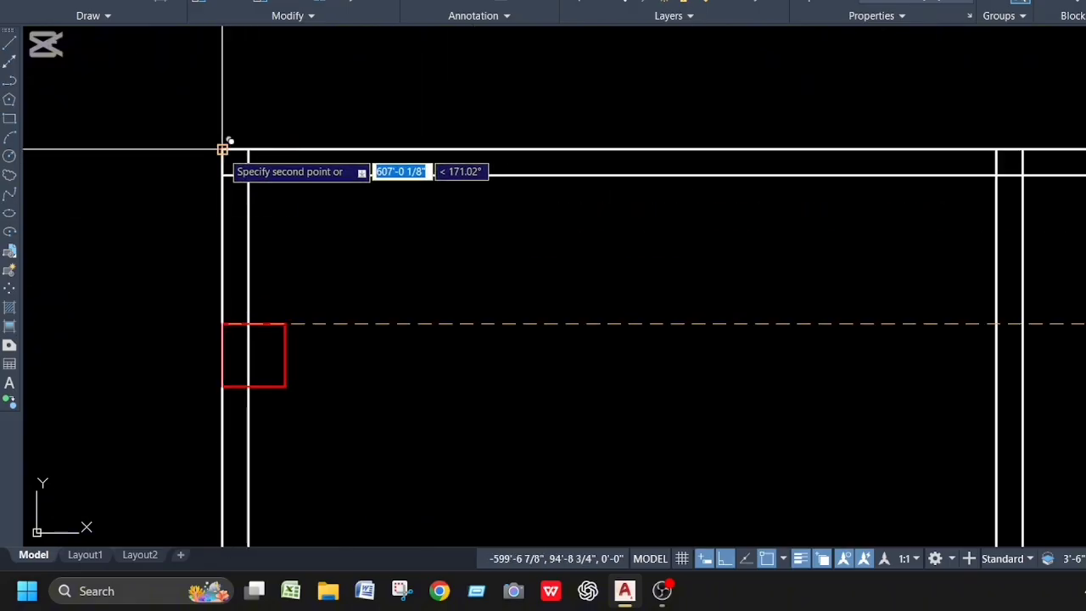
scroll(506, 156, "down", 2)
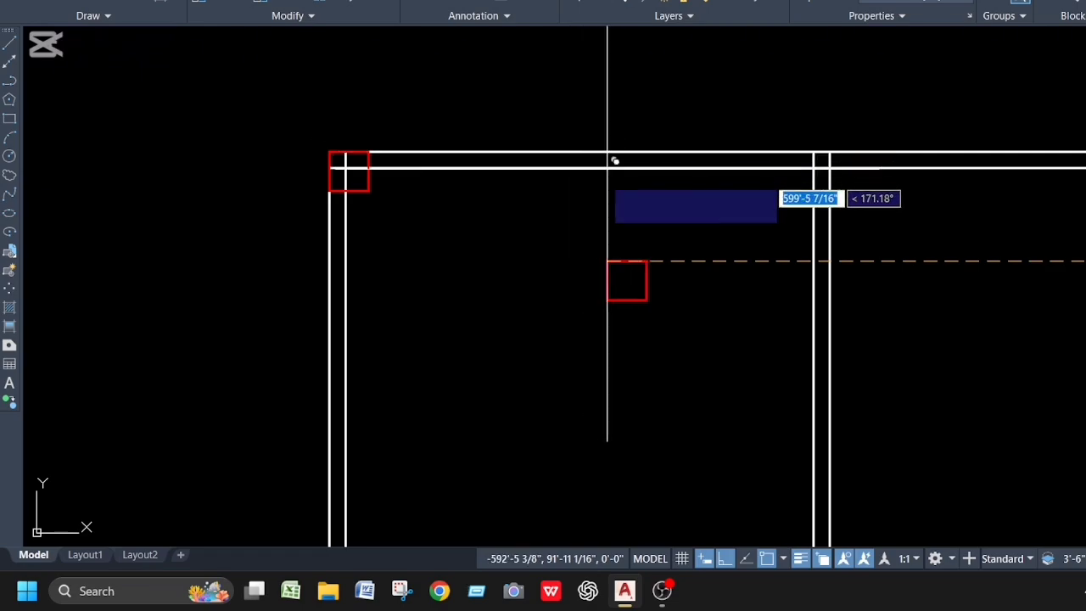
scroll(628, 182, "down", 4)
scroll(545, 199, "down", 2)
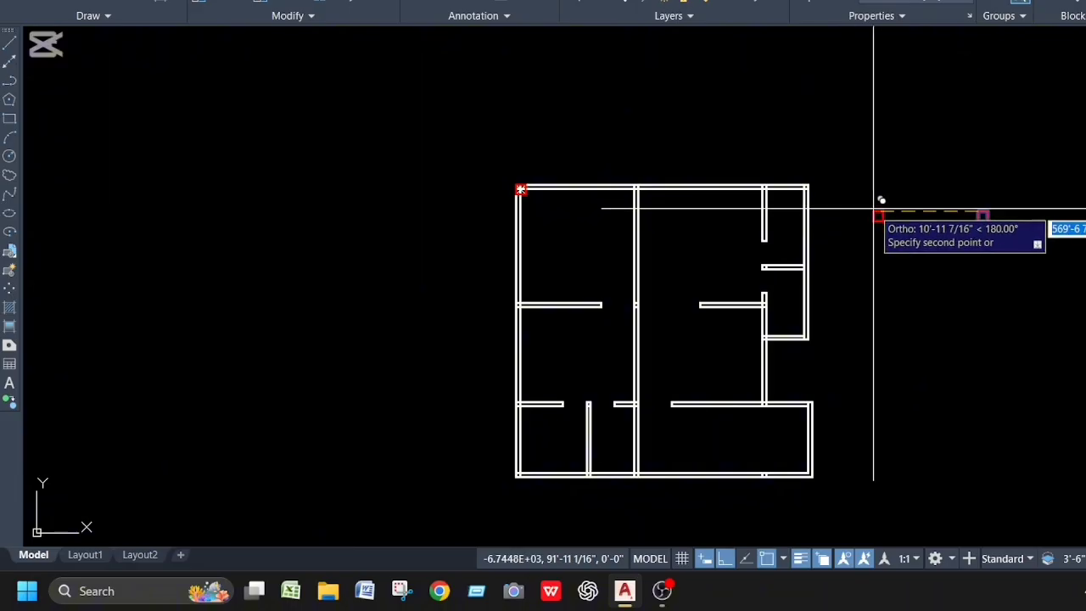
Remove the small red squares at the plan's northwest corner and in the empty area beside the plan
left_click(913, 185)
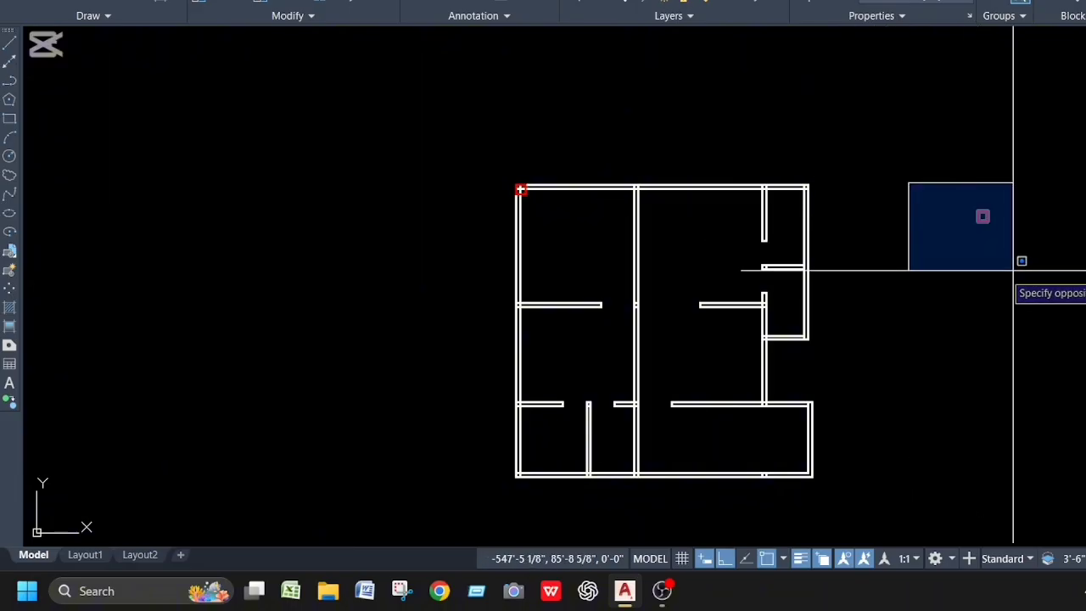
left_click(1014, 270)
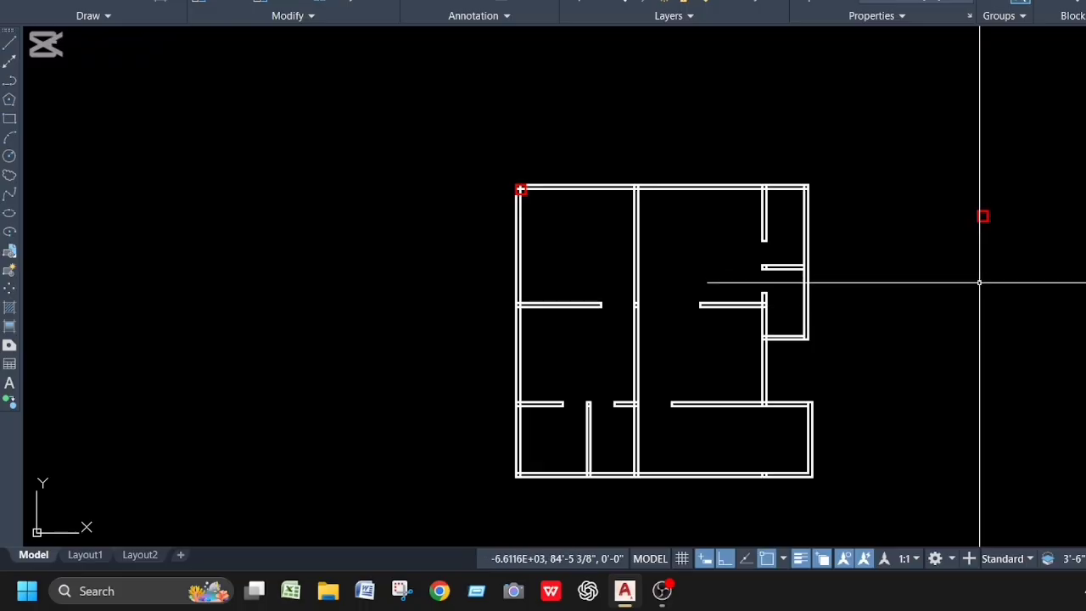
scroll(975, 279, "up", 2)
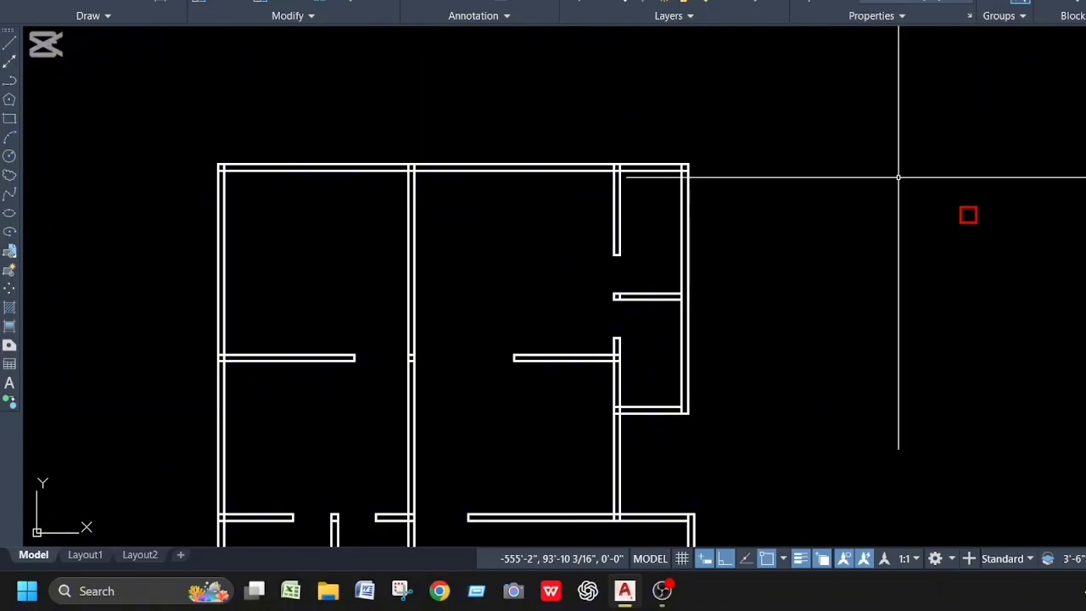
left_click(898, 177)
left_click(1082, 359)
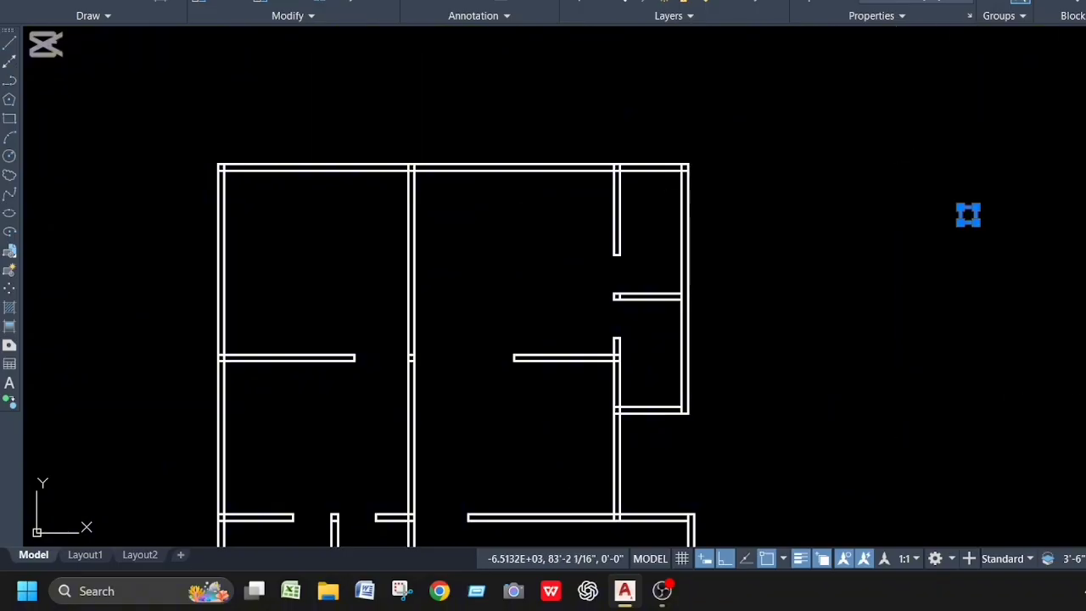
scroll(871, 251, "down", 4)
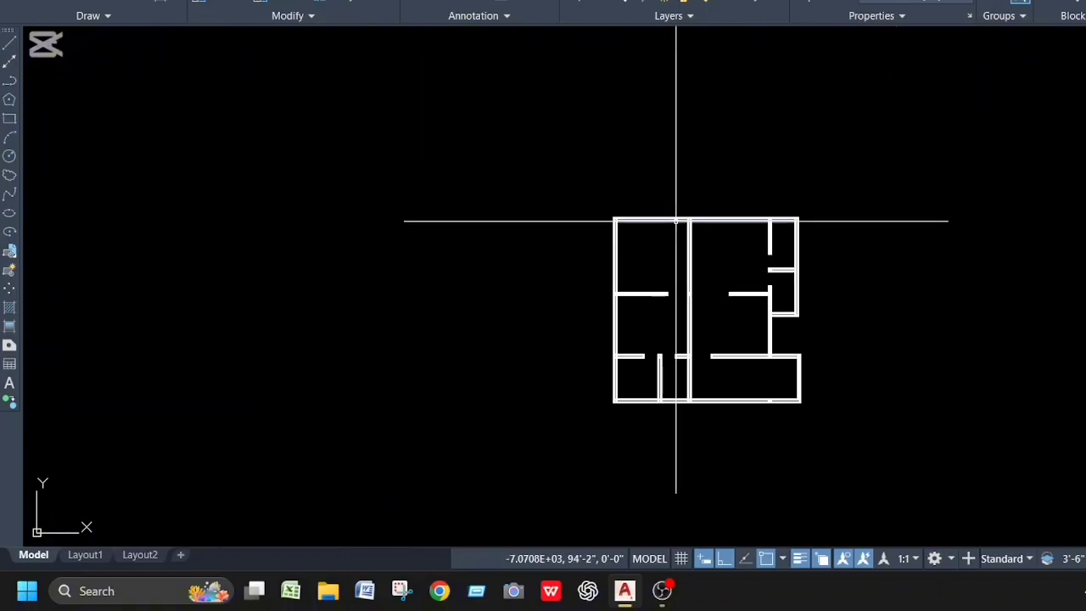
Trim the overlapping lines where the east vertical wall meets the lower horizontal wall, and clean up that wall's outer corner
type("tr")
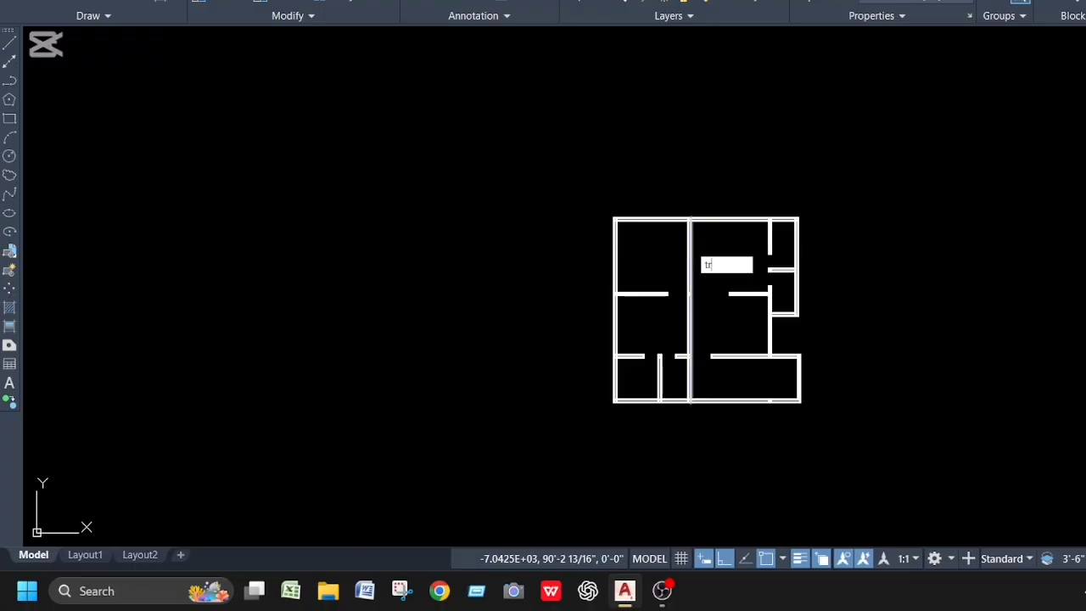
key("Return")
scroll(789, 368, "up", 8)
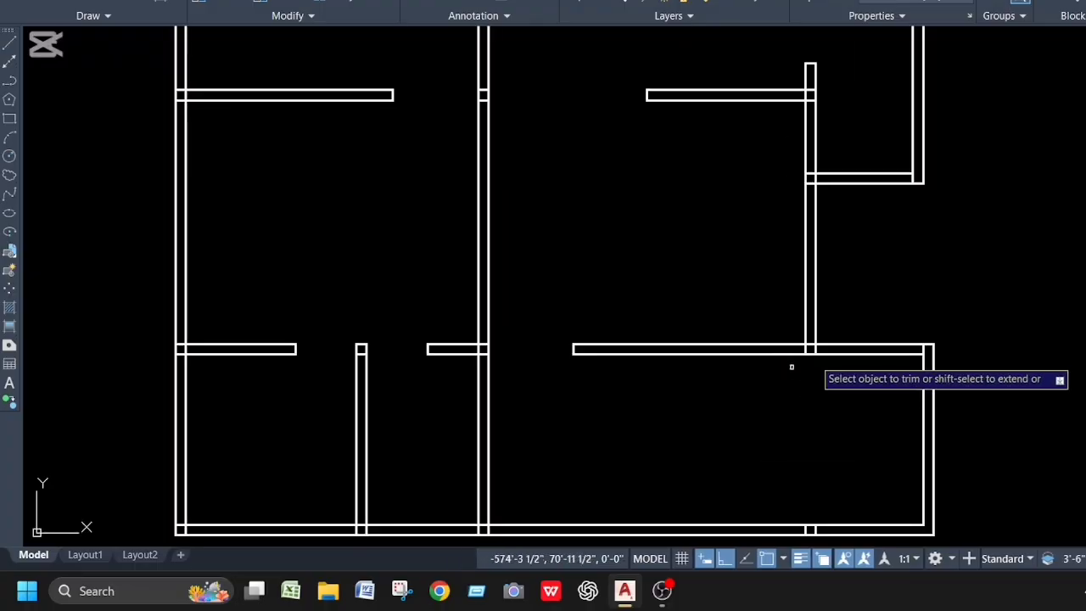
scroll(789, 368, "down", 5)
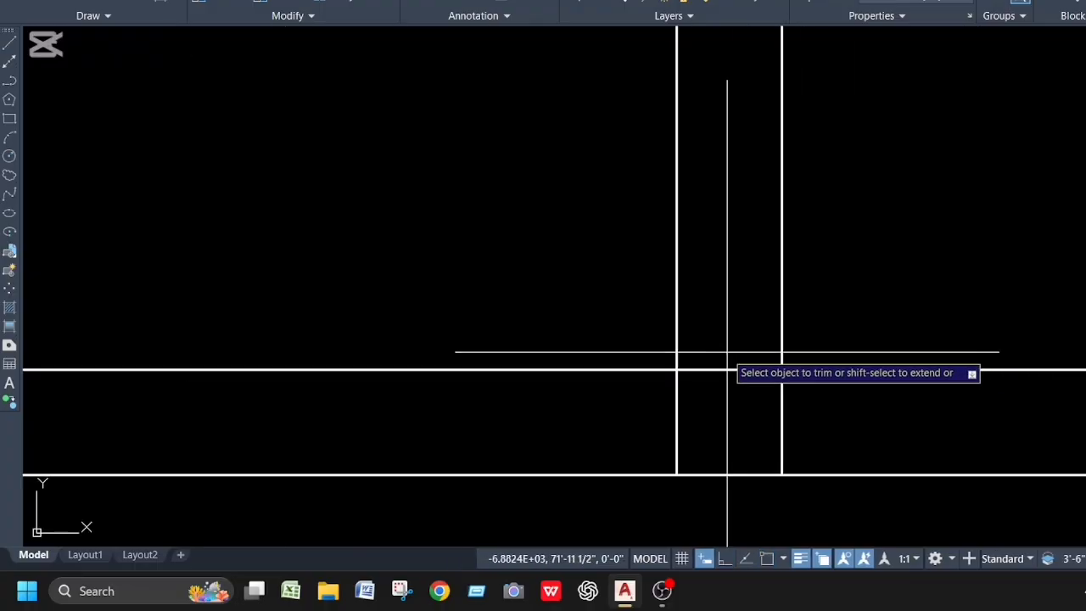
left_click_drag(727, 355, 657, 410)
left_click_drag(727, 408, 831, 421)
scroll(819, 373, "down", 5)
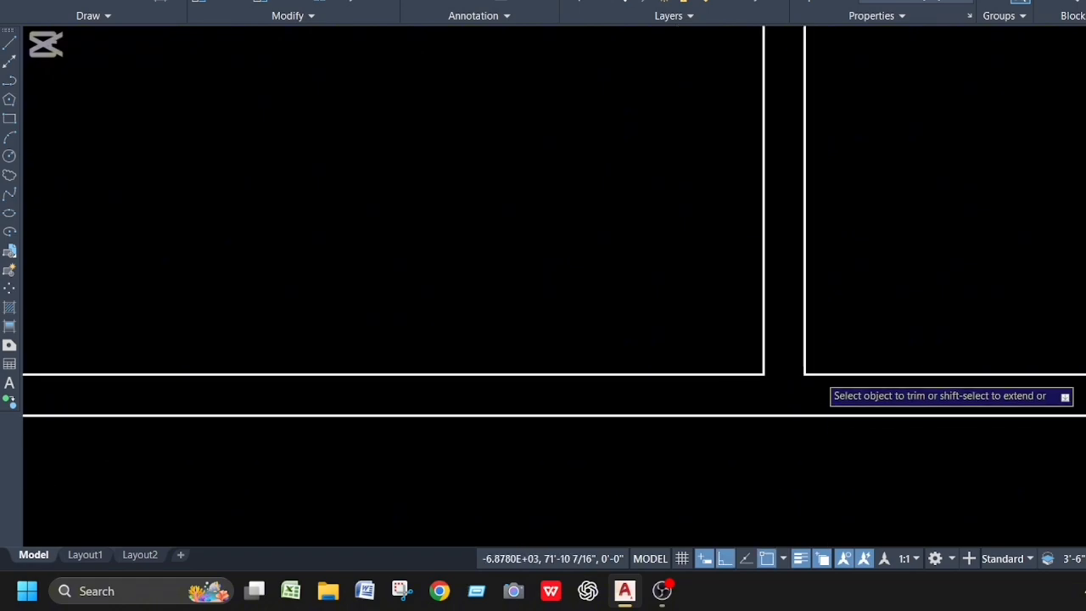
scroll(982, 361, "up", 6)
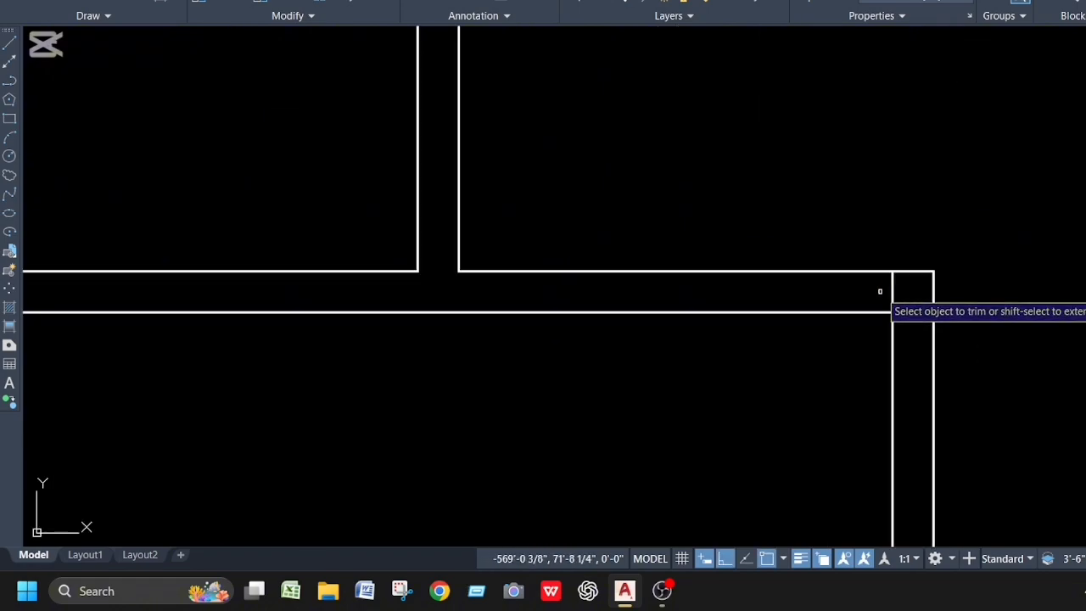
scroll(915, 284, "down", 6)
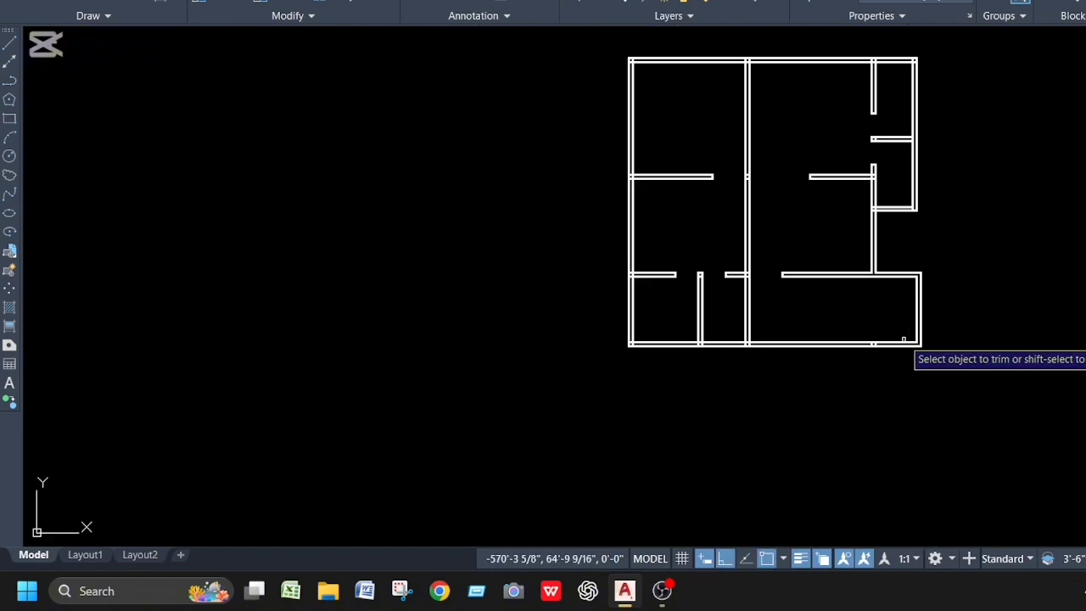
Trim the two leftover short vertical lines inside the bottom exterior wall
scroll(903, 340, "up", 8)
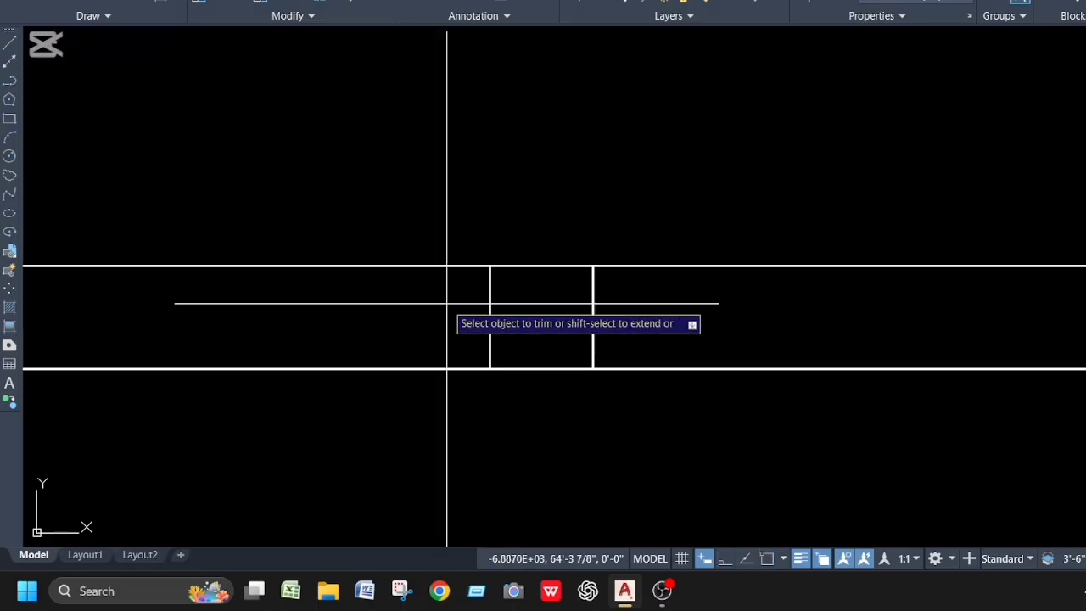
left_click_drag(447, 303, 679, 328)
scroll(721, 331, "down", 6)
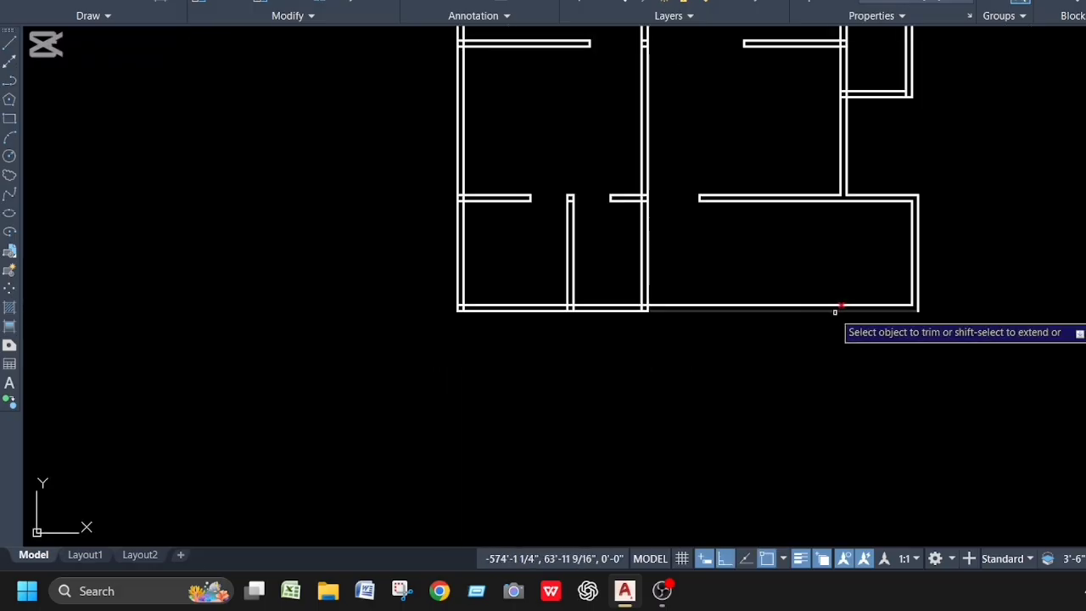
Trim the overlapping lines where the short lower horizontal wall segment meets the central vertical wall
scroll(630, 190, "up", 6)
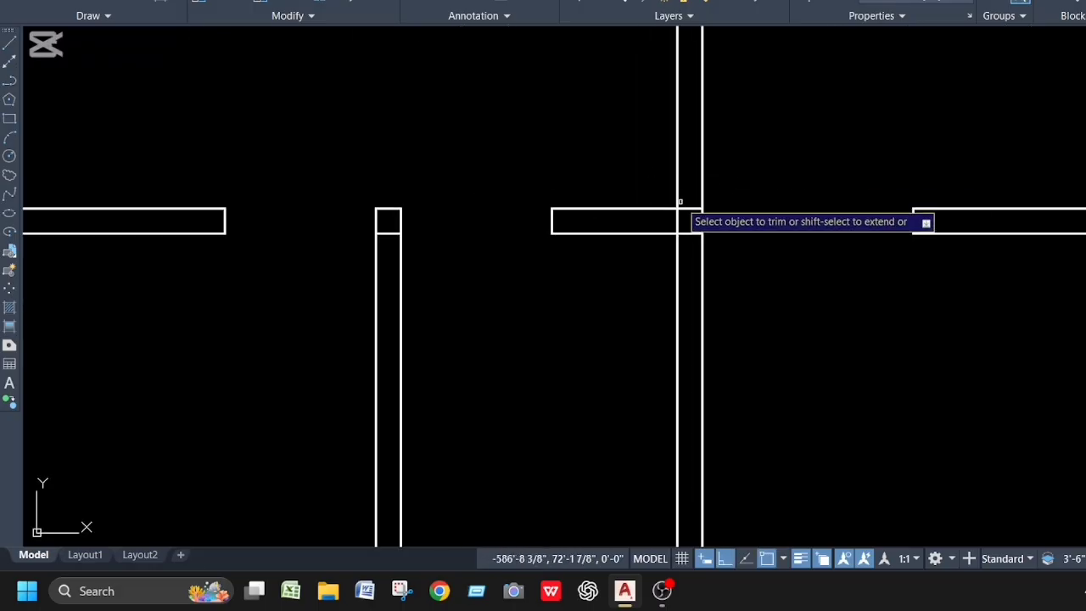
scroll(679, 202, "up", 5)
left_click_drag(717, 205, 708, 364)
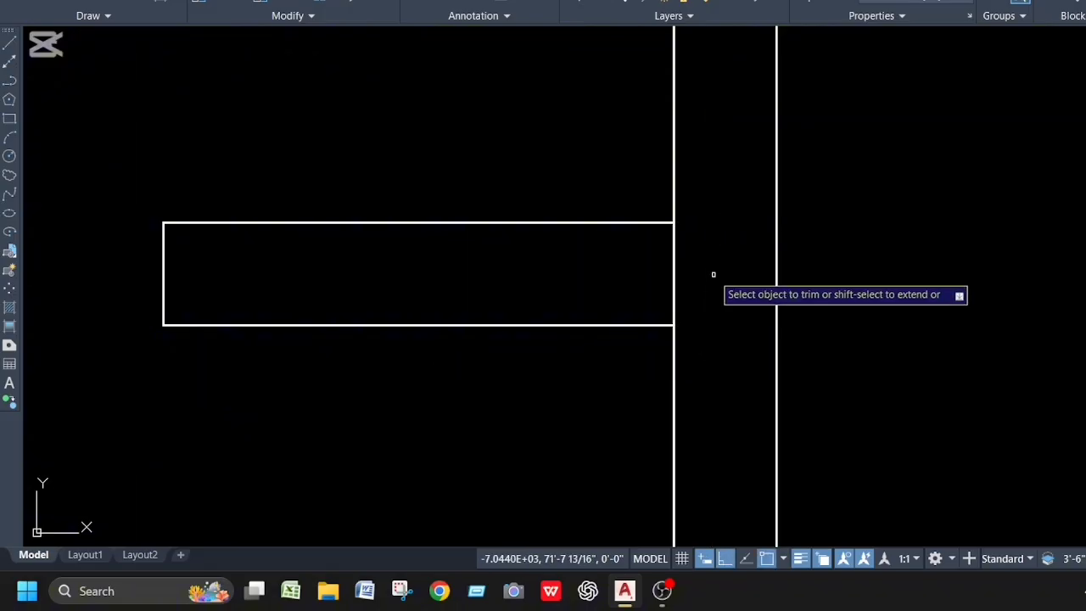
left_click_drag(714, 273, 609, 276)
scroll(702, 249, "down", 9)
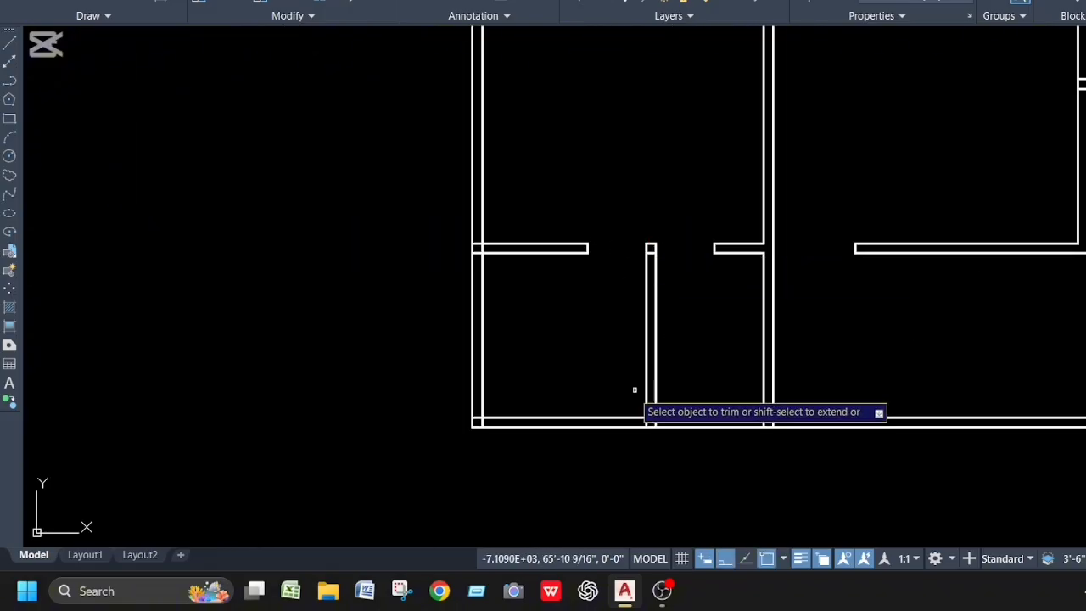
Trim the overlapping lines where the short lower partition meets the bottom exterior wall, opening the junction between them
scroll(654, 412, "up", 5)
scroll(649, 431, "up", 3)
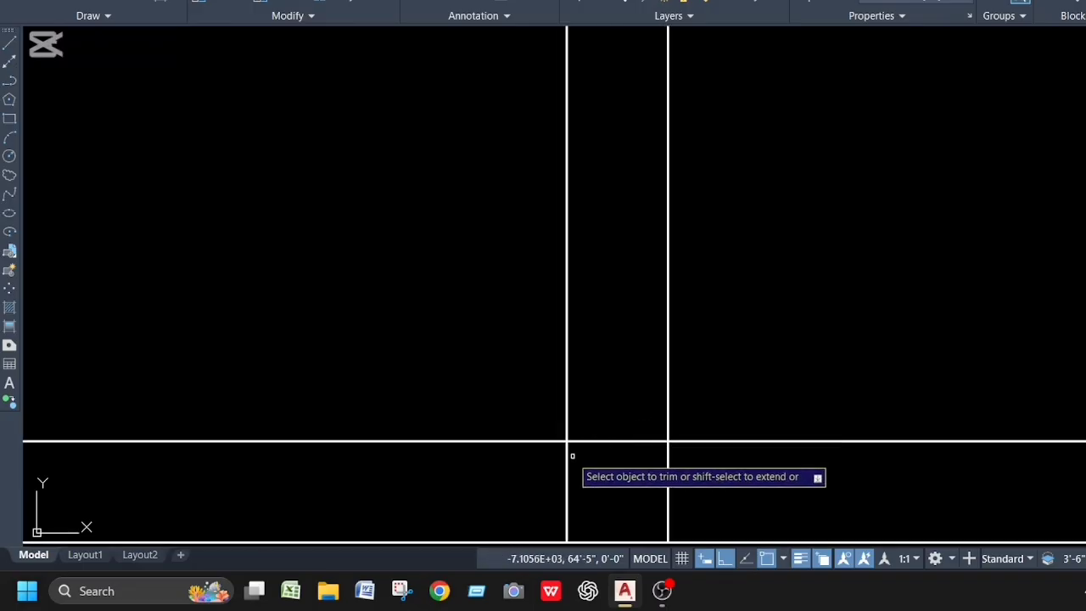
left_click_drag(552, 464, 652, 466)
left_click_drag(689, 499, 689, 500)
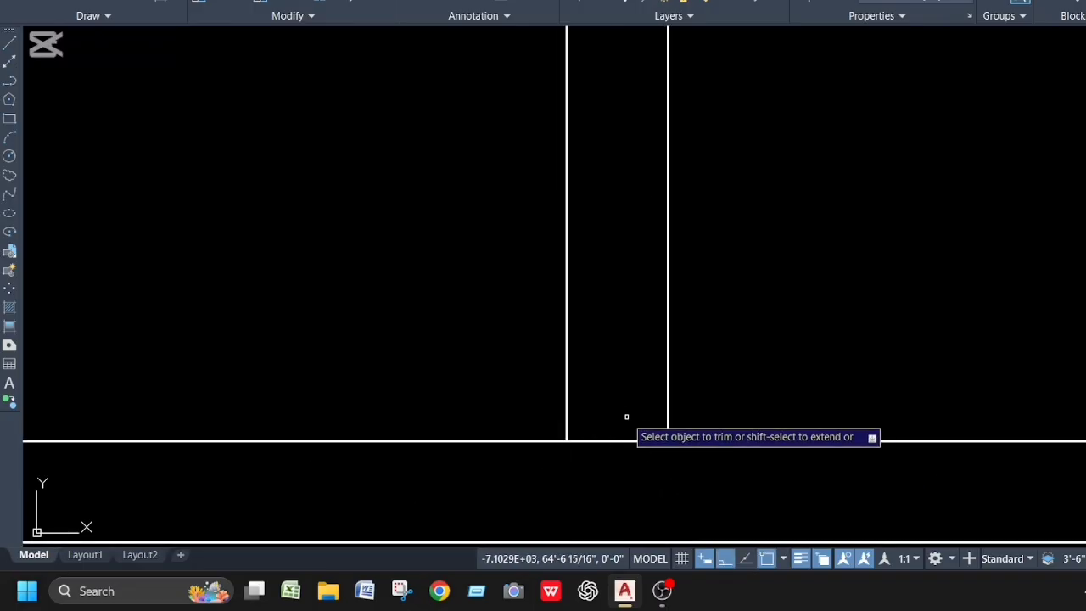
left_click_drag(627, 416, 629, 467)
scroll(721, 333, "down", 8)
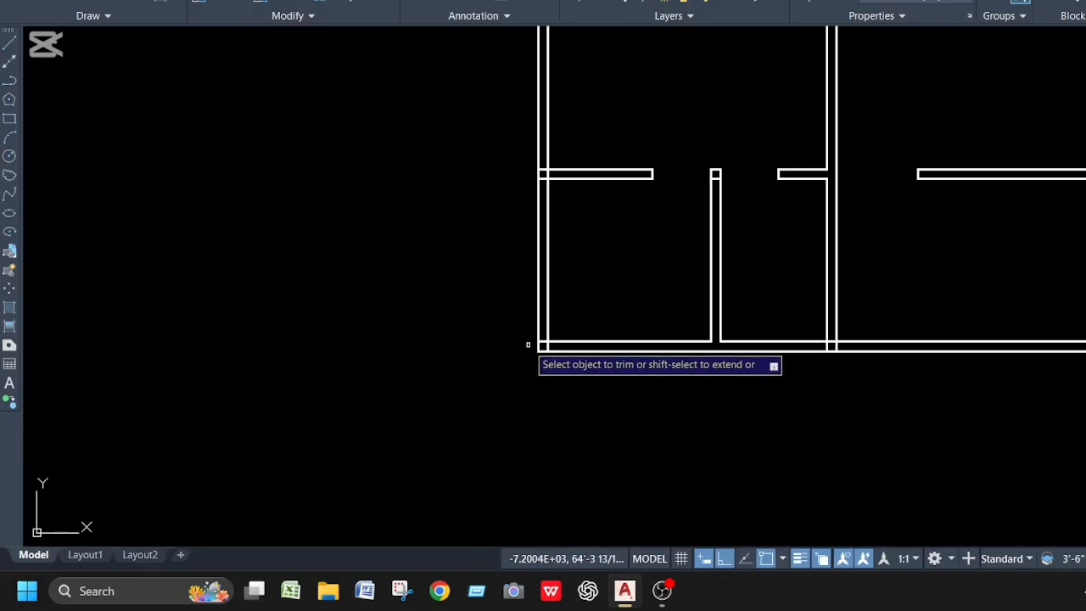
Trim the crossing lines inside the southwest corner of the exterior walls
scroll(563, 332, "up", 7)
left_click_drag(552, 324, 587, 395)
scroll(608, 391, "down", 7)
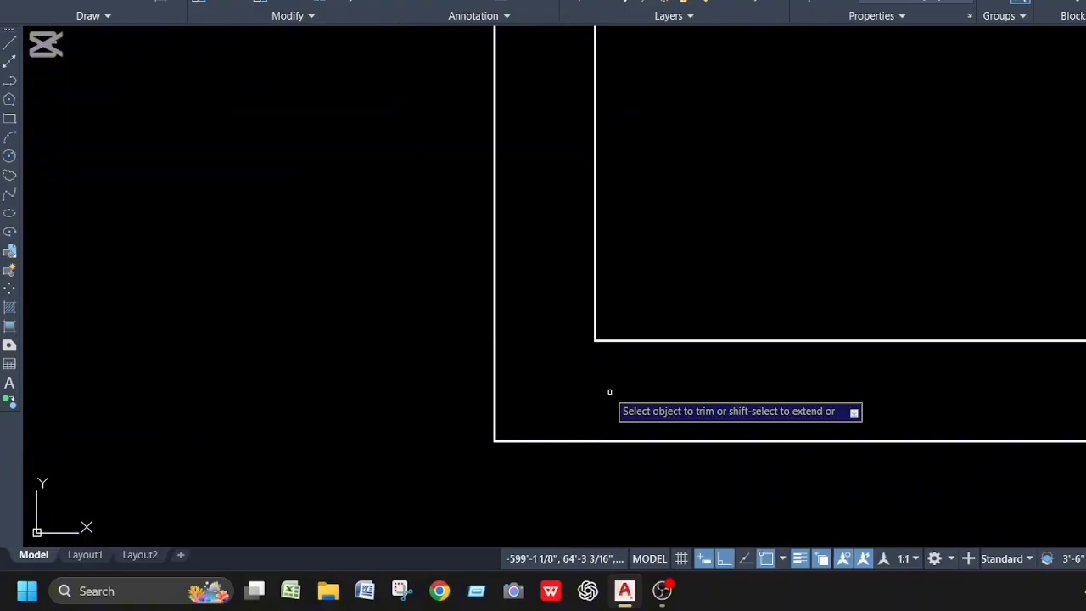
Trim the junction of the lower horizontal wall with the west exterior wall, and the cross line at the short partition's upper end
scroll(621, 257, "up", 7)
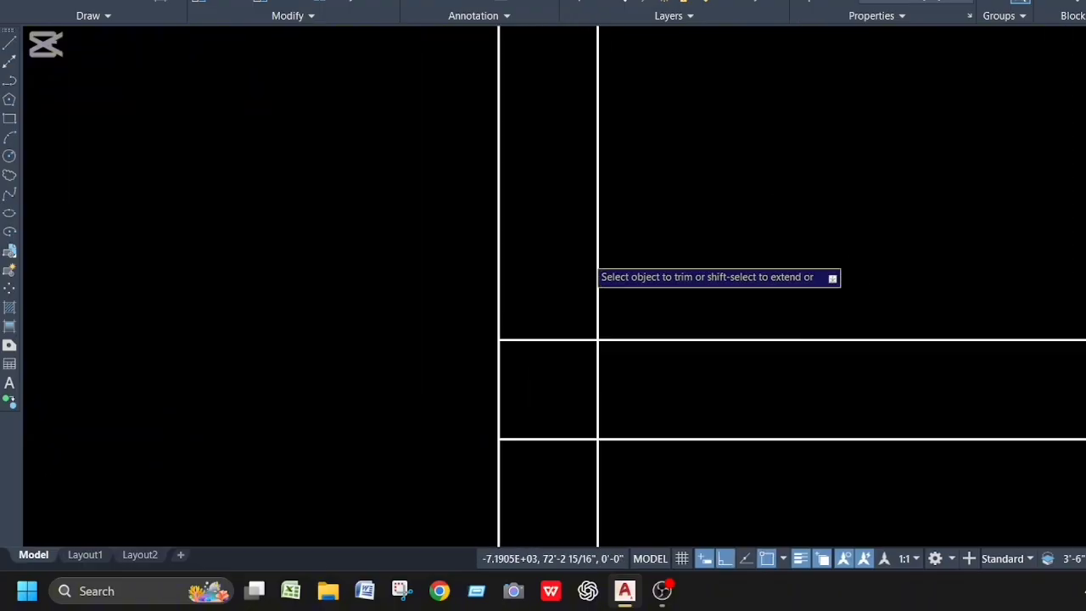
mouse_move(507, 326)
left_mouse_down()
mouse_move(528, 385)
mouse_move(531, 471)
left_mouse_up()
mouse_move(538, 380)
left_mouse_down()
mouse_move(588, 399)
mouse_move(642, 396)
left_mouse_up()
scroll(737, 348, "down", 6)
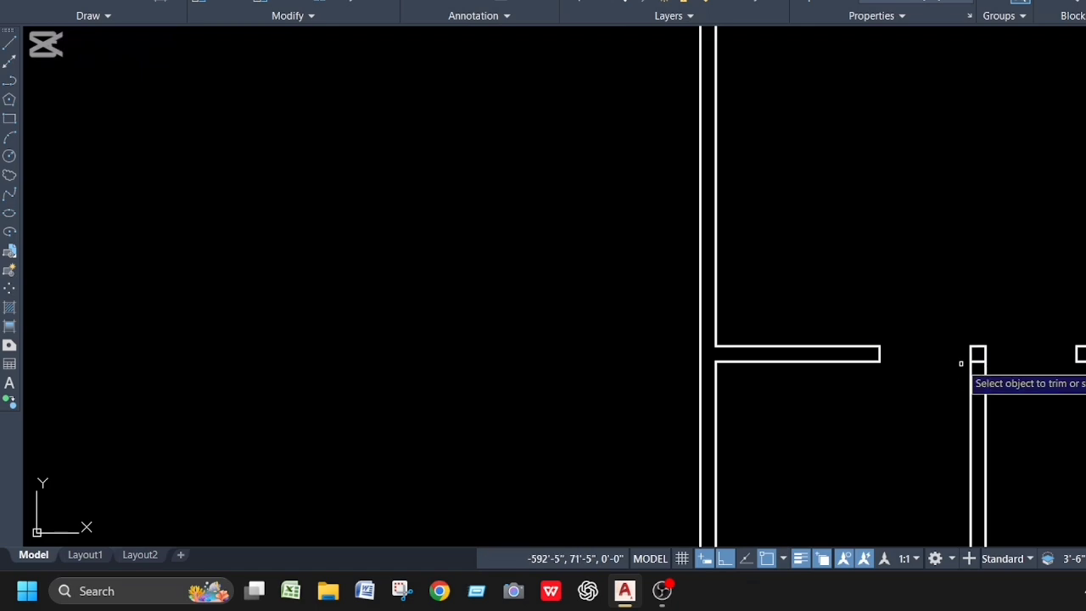
scroll(972, 360, "up", 7)
scroll(1018, 378, "down", 7)
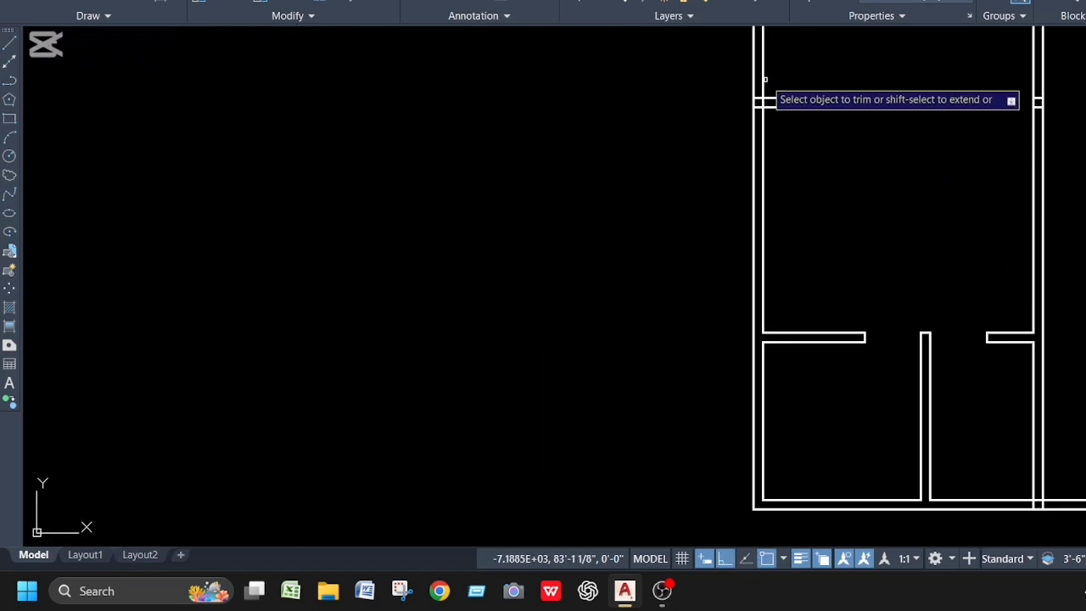
Trim the overlapping lines where the upper horizontal wall meets the west exterior wall
scroll(737, 111, "up", 5)
mouse_move(654, 272)
left_mouse_down()
mouse_move(659, 335)
mouse_move(688, 377)
left_mouse_up()
left_click_drag(710, 315, 793, 320)
left_click_drag(728, 263, 720, 214)
scroll(722, 221, "down", 5)
Trim the two short horizontal lines crossing the central vertical wall at the level of the upper horizontal walls
scroll(873, 227, "up", 8)
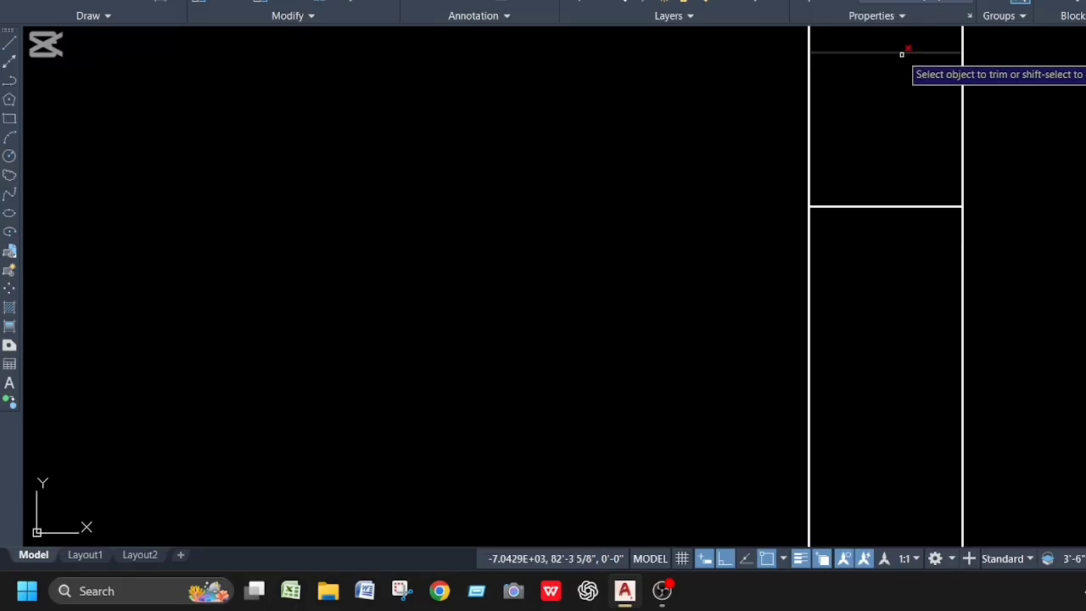
left_click_drag(900, 43, 878, 241)
scroll(628, 326, "down", 6)
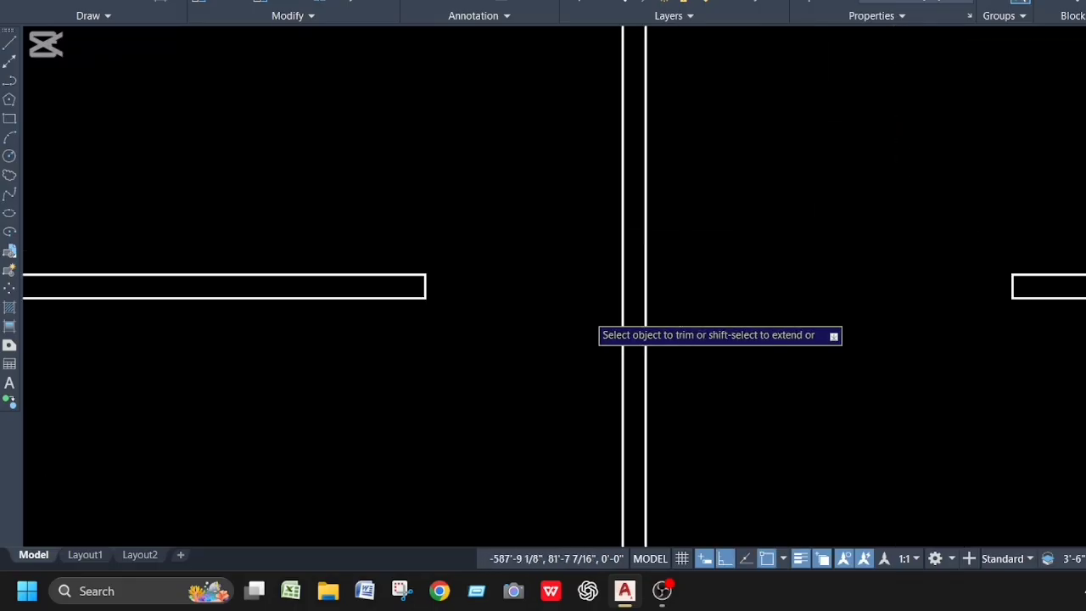
scroll(911, 306, "up", 5)
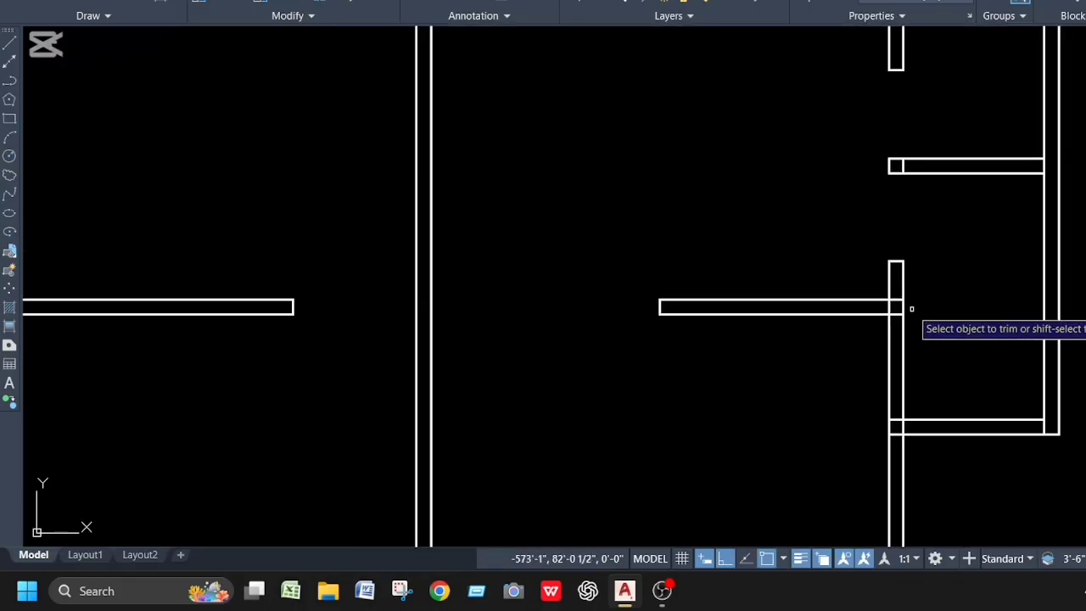
Trim the overlapping lines where the upper horizontal wall meets the east interior vertical wall
scroll(844, 291, "up", 4)
mouse_move(846, 296)
left_mouse_down()
mouse_move(876, 313)
mouse_move(900, 274)
mouse_move(916, 383)
left_mouse_up()
scroll(897, 353, "down", 4)
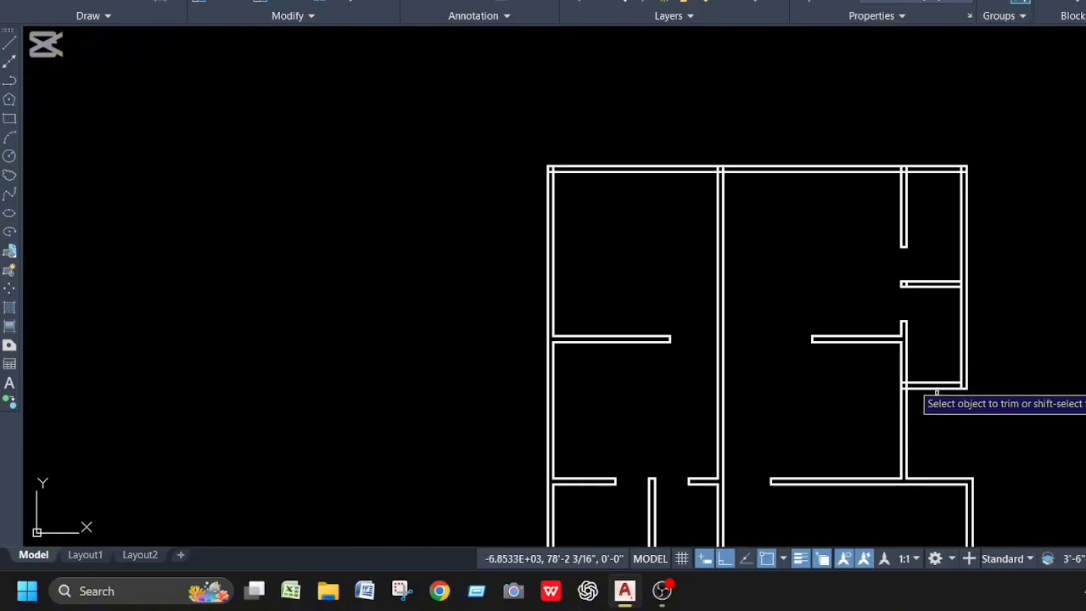
Trim the small east room's bottom wall where it meets the interior vertical wall, and clean up that room's southeast corner
scroll(928, 393, "up", 5)
scroll(923, 396, "up", 3)
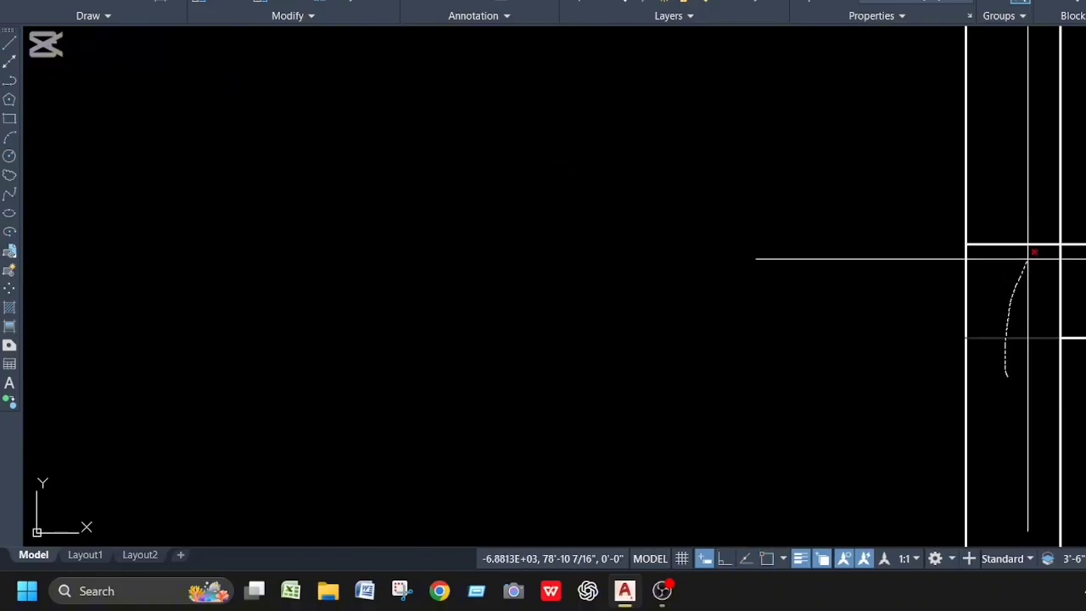
left_click_drag(1042, 252, 1050, 270)
scroll(999, 277, "down", 3)
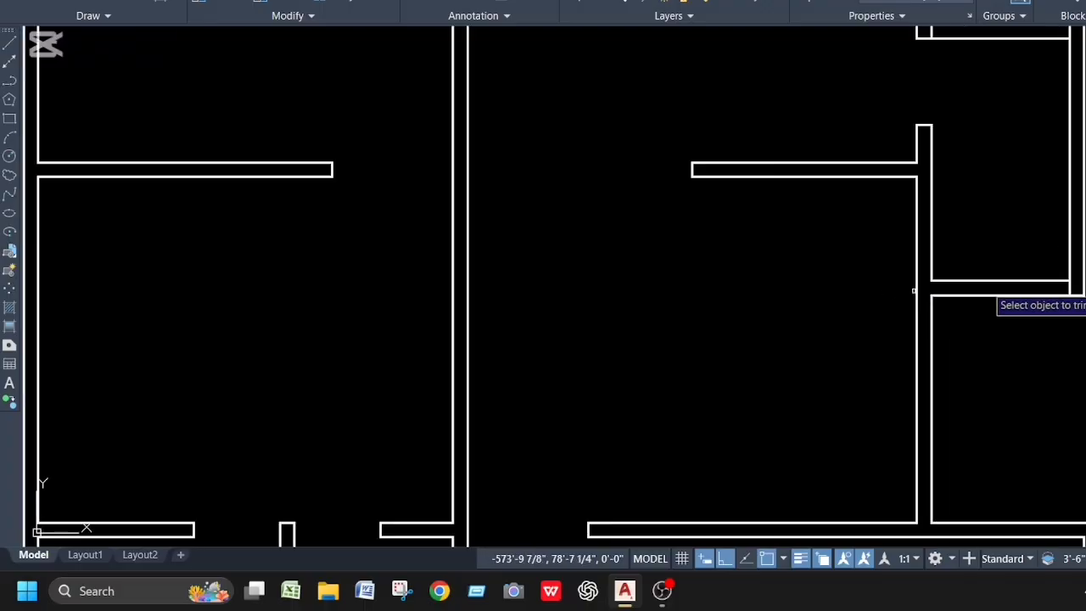
scroll(1040, 294, "up", 3)
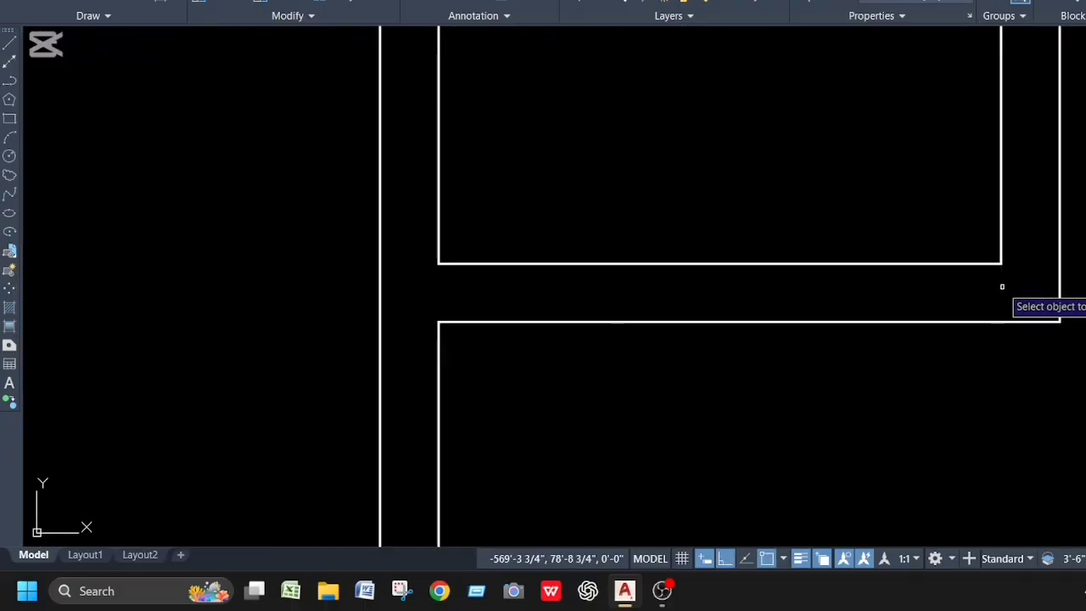
scroll(1001, 287, "down", 5)
Trim the cross line at the free end of the small east rooms' partition and its junction with the east exterior wall
scroll(968, 198, "up", 8)
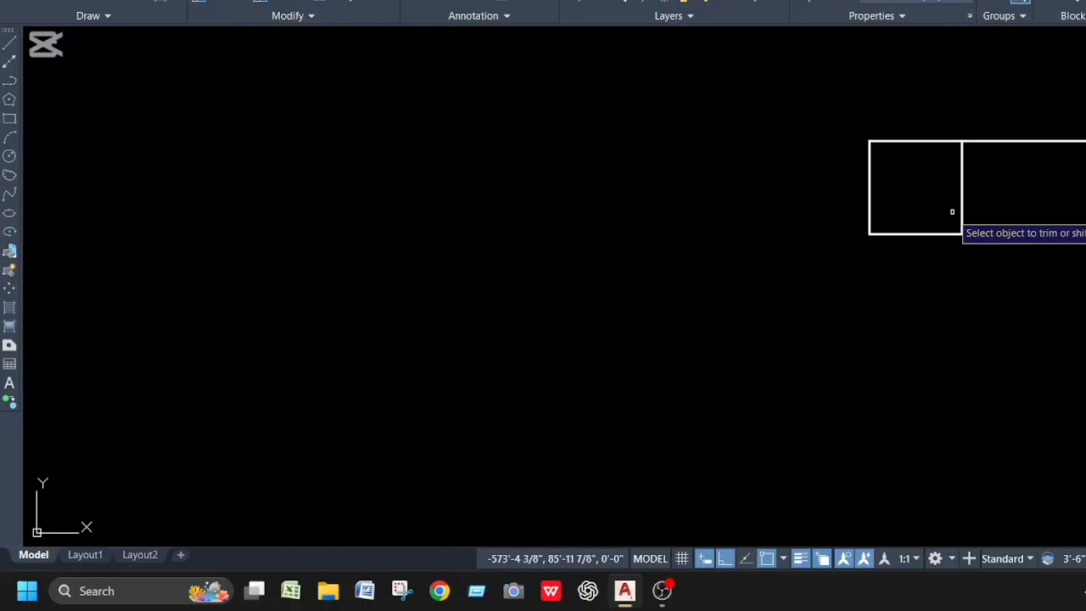
scroll(960, 234, "down", 2)
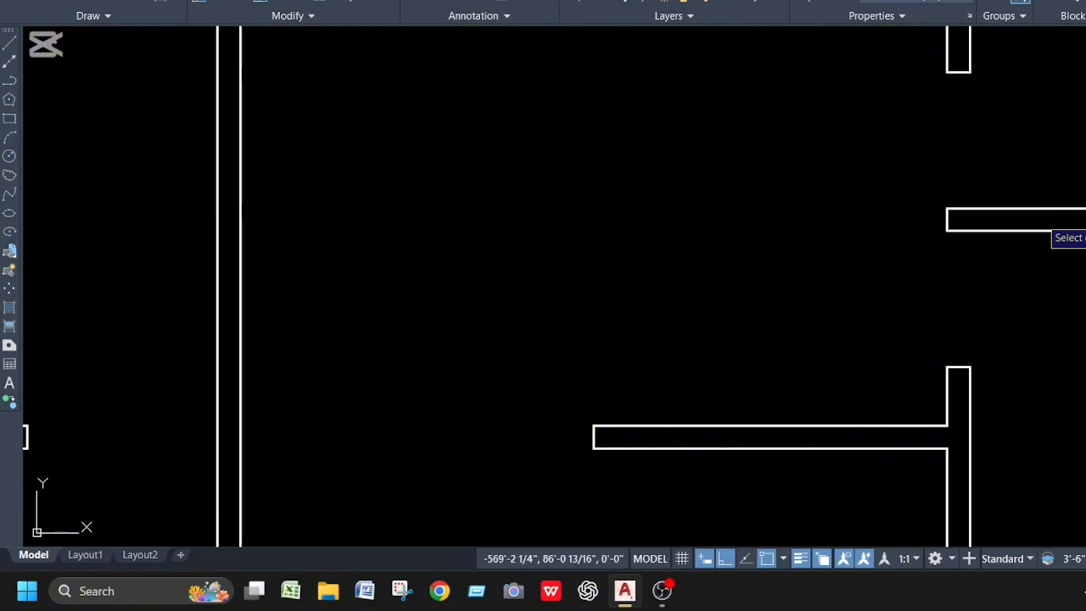
scroll(1045, 230, "up", 5)
scroll(1049, 236, "down", 7)
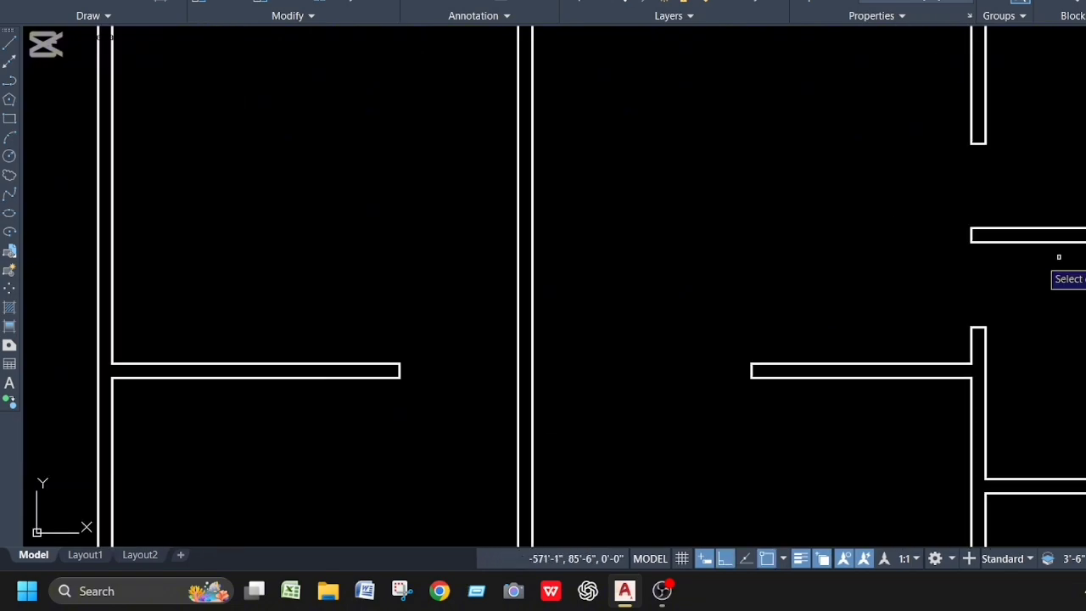
Trim the top exterior wall's junction with the east interior vertical wall, and the crossing lines in the northeast corner
scroll(1036, 186, "up", 7)
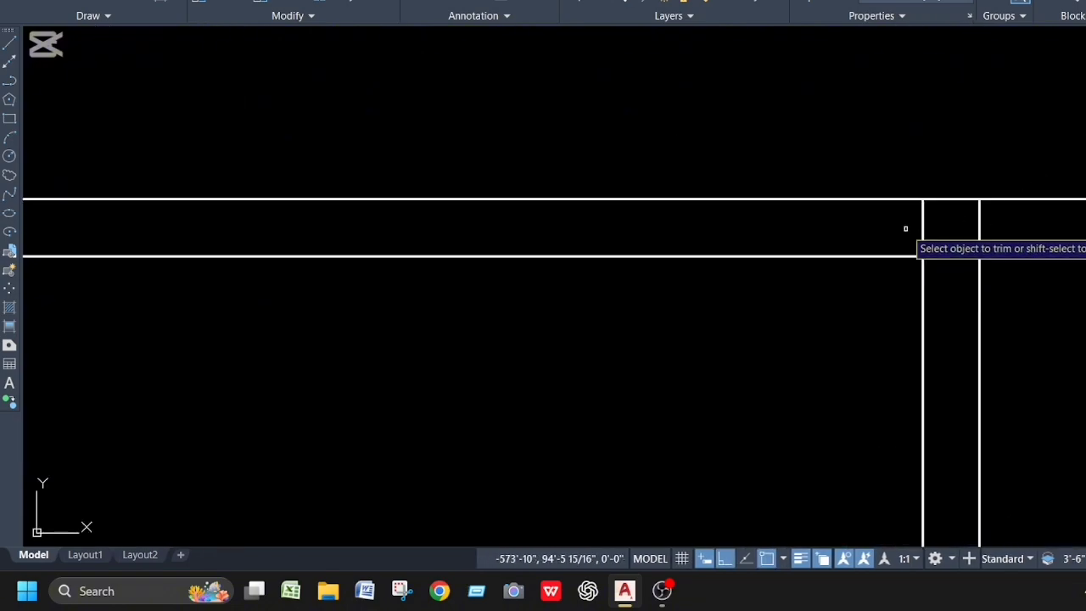
left_click_drag(906, 228, 1079, 242)
scroll(962, 297, "down", 4)
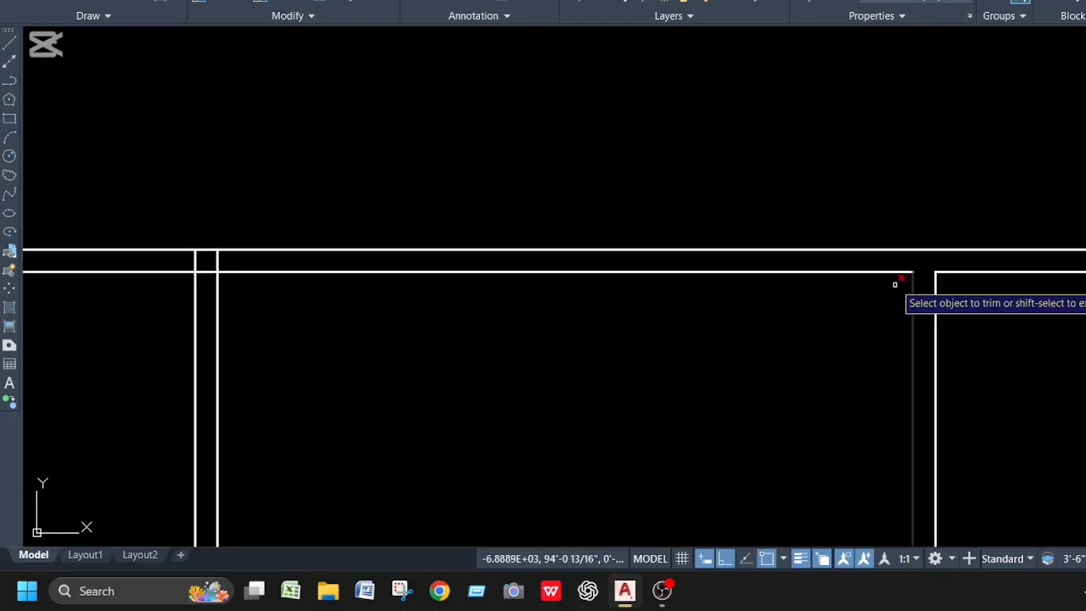
scroll(1052, 254, "up", 6)
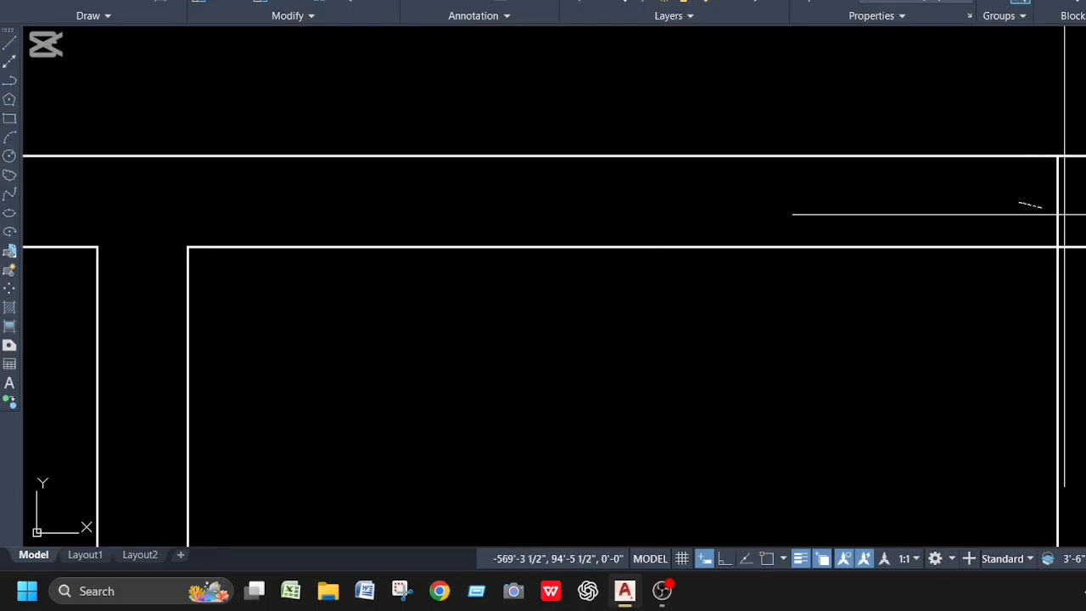
scroll(1052, 296, "down", 5)
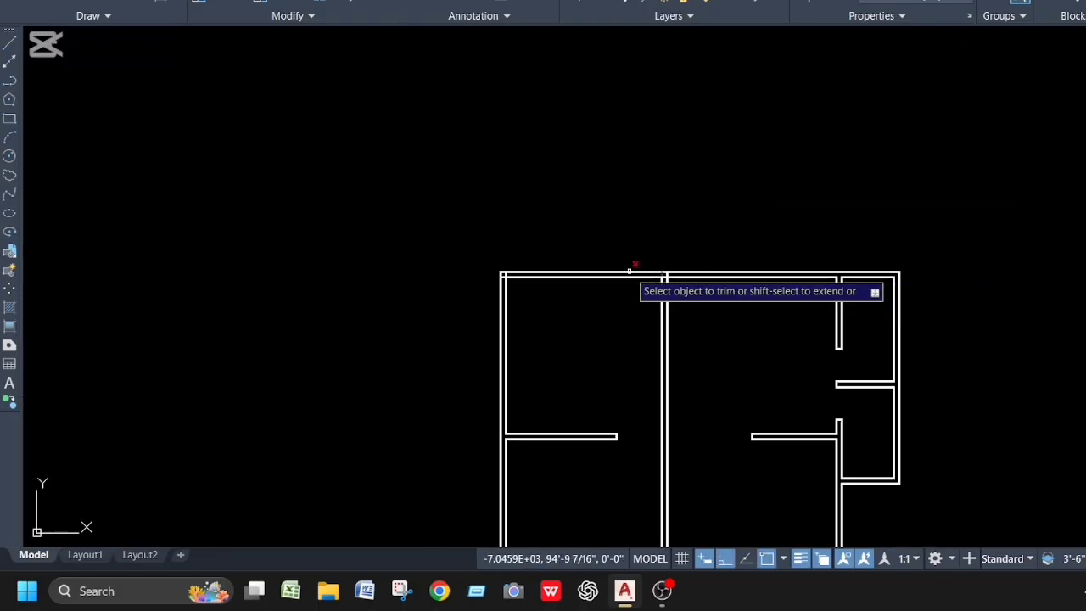
Trim the overlapping lines where the central vertical wall meets the top exterior wall
scroll(645, 271, "up", 5)
scroll(765, 282, "up", 6)
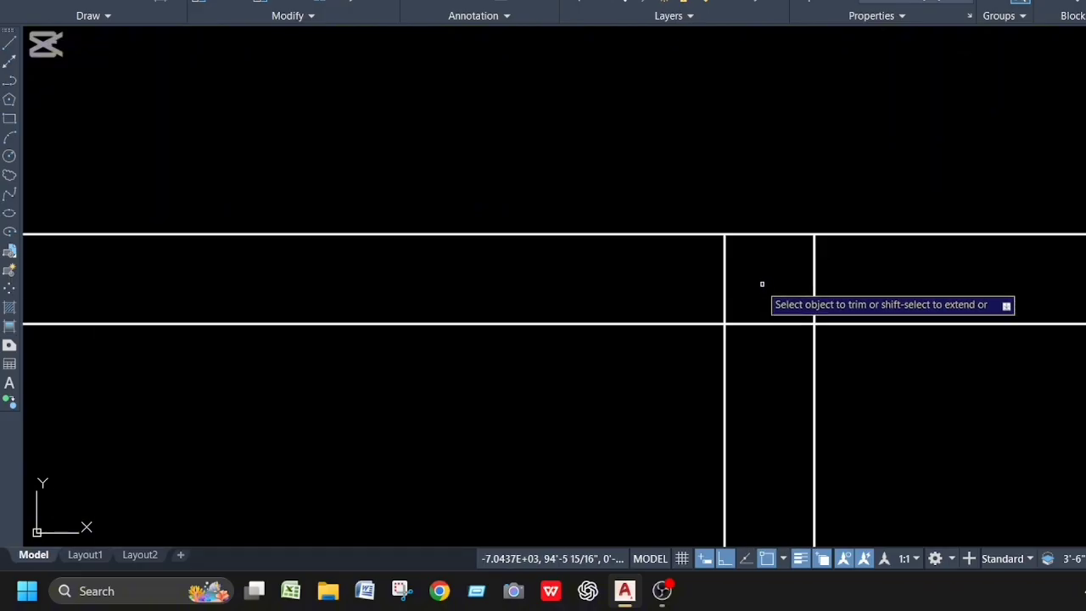
left_click_drag(693, 270, 874, 279)
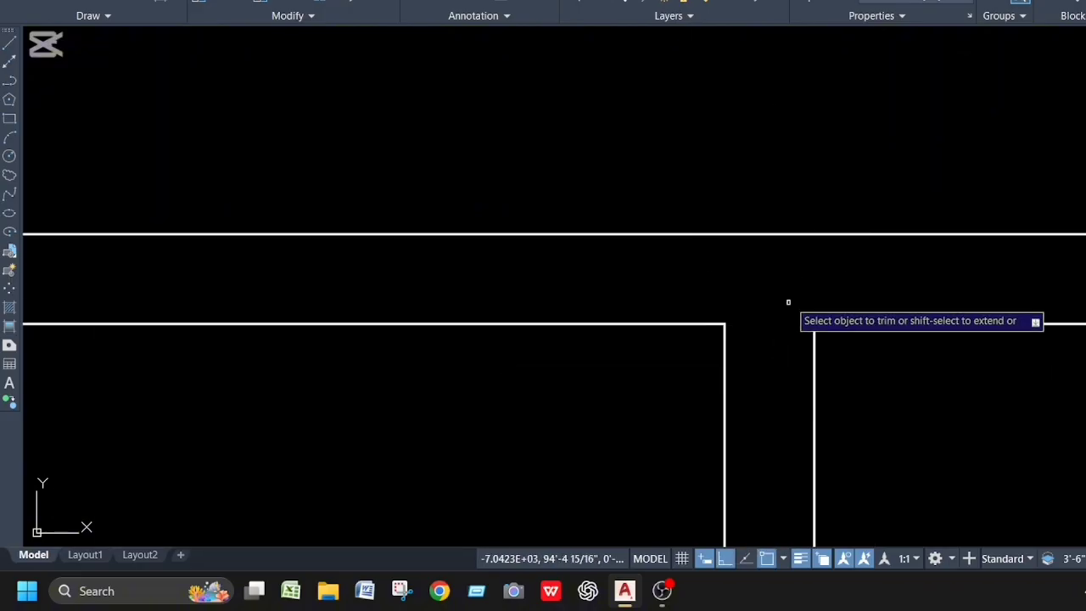
scroll(688, 321, "down", 4)
Trim the crossing lines inside the northwest corner of the exterior walls
scroll(390, 311, "up", 5)
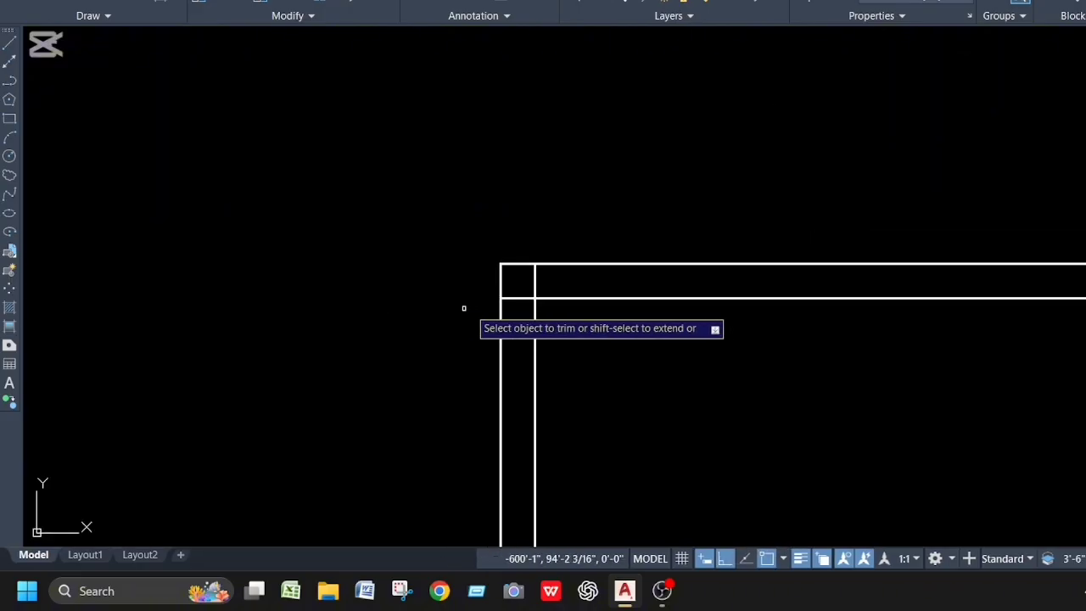
mouse_move(607, 287)
left_mouse_down()
mouse_move(705, 223)
mouse_move(772, 221)
left_mouse_up()
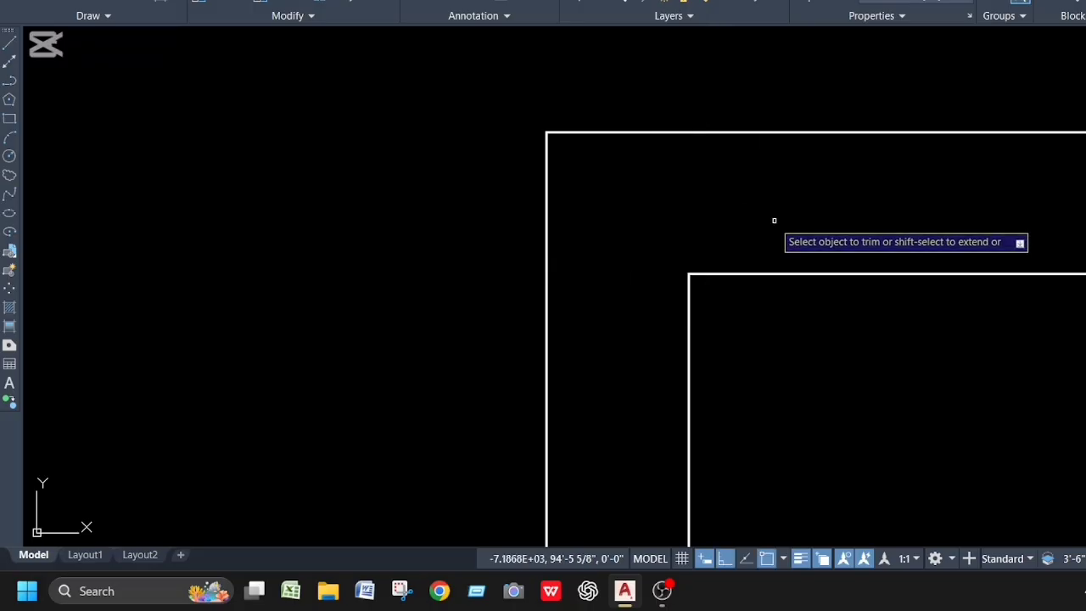
scroll(764, 186, "down", 6)
scroll(878, 246, "down", 3)
Trim the overlapping lines where the central vertical wall meets the bottom exterior wall, and finish trimming
scroll(935, 347, "up", 5)
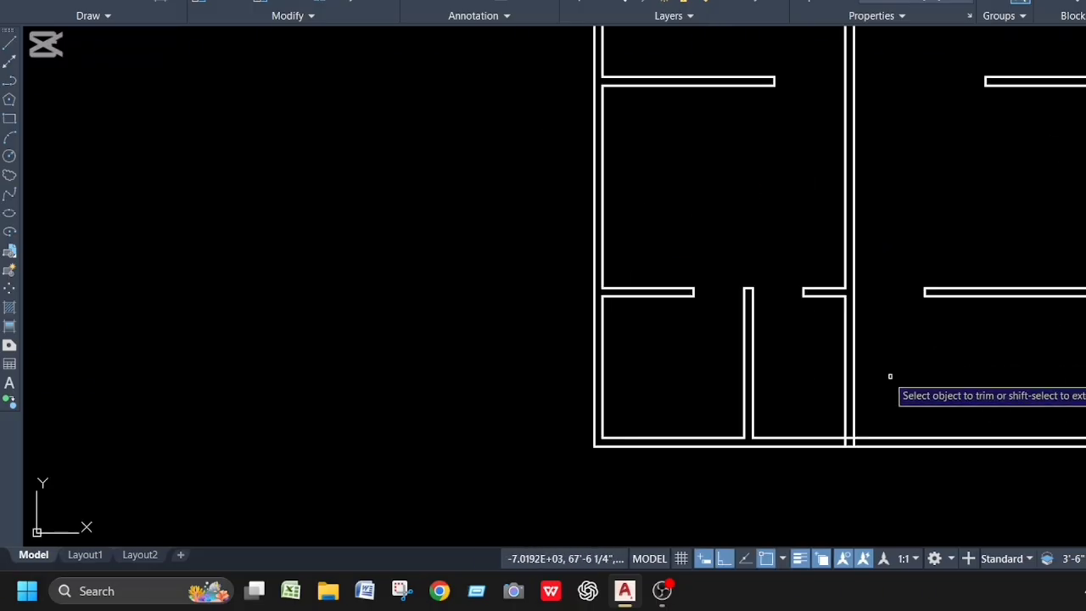
scroll(853, 426, "up", 5)
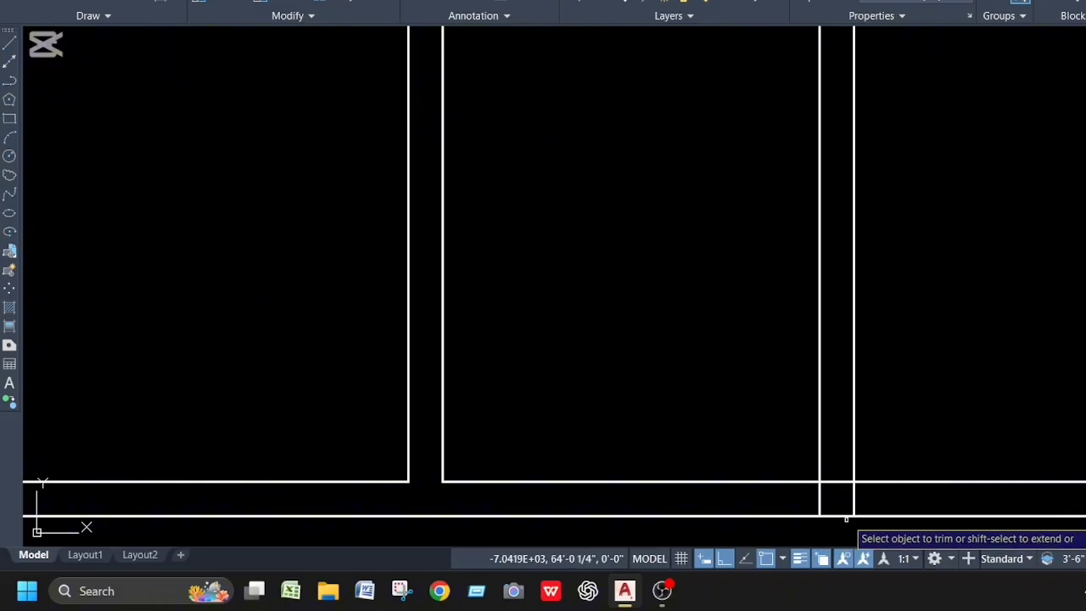
scroll(846, 517, "up", 5)
left_click_drag(701, 437, 897, 453)
mouse_move(797, 297)
left_mouse_down()
mouse_move(804, 397)
mouse_move(746, 356)
left_mouse_up()
scroll(693, 360, "down", 4)
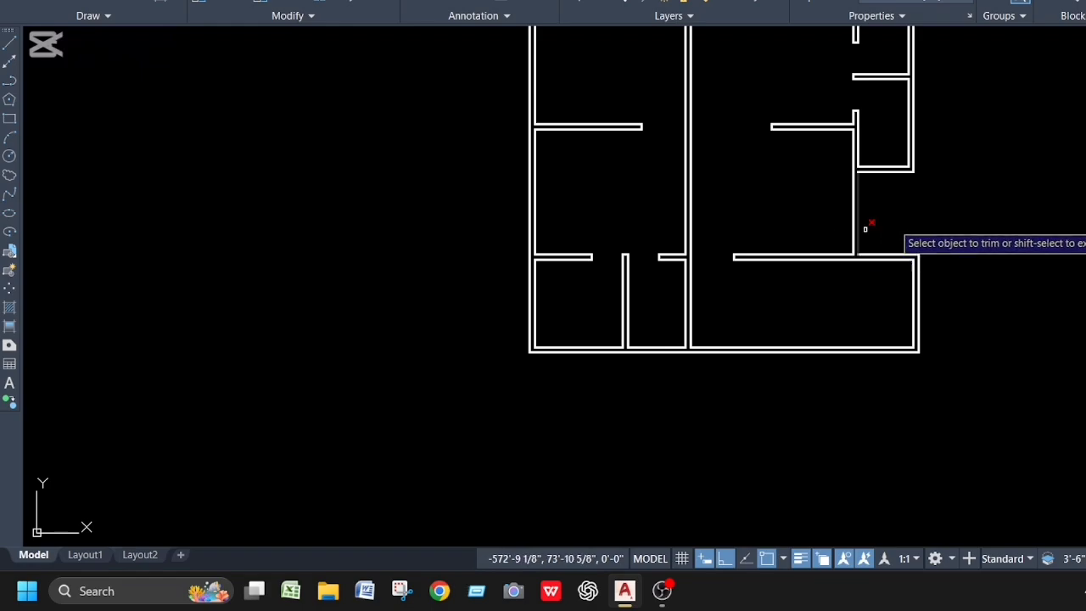
key("Escape")
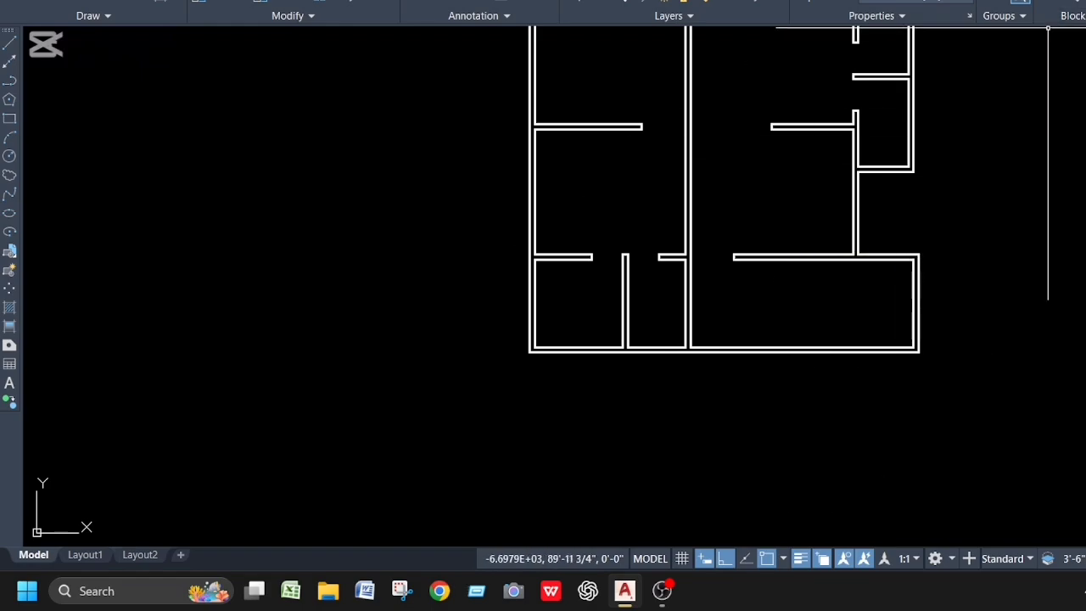
Draw a red vertical line along the inner face of the southeast room's east wall, from its top corner to its bottom corner
left_click(916, 1)
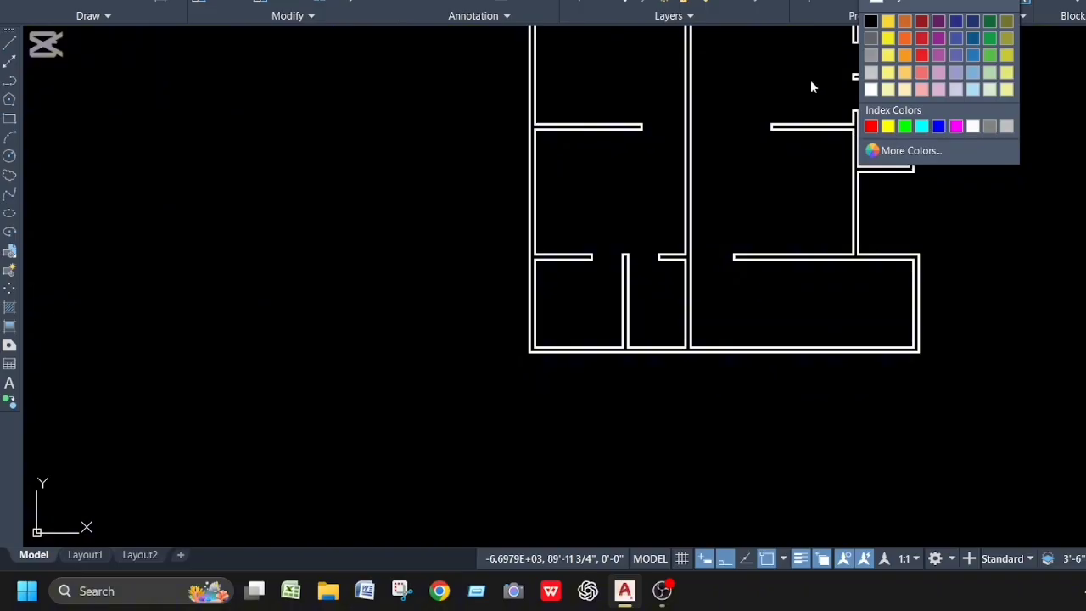
left_click(916, 1)
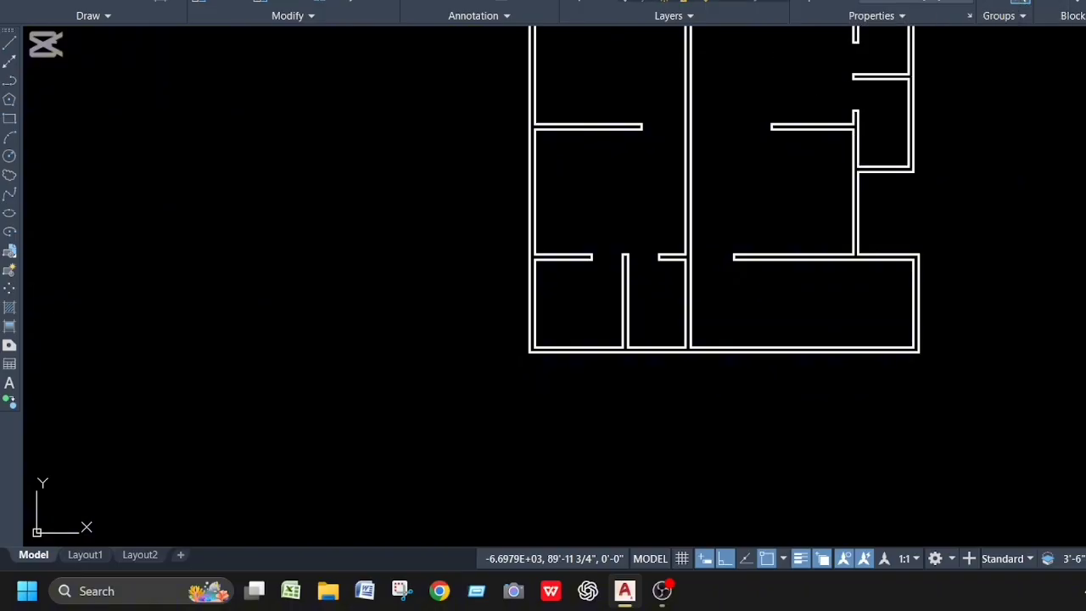
left_click(721, 1)
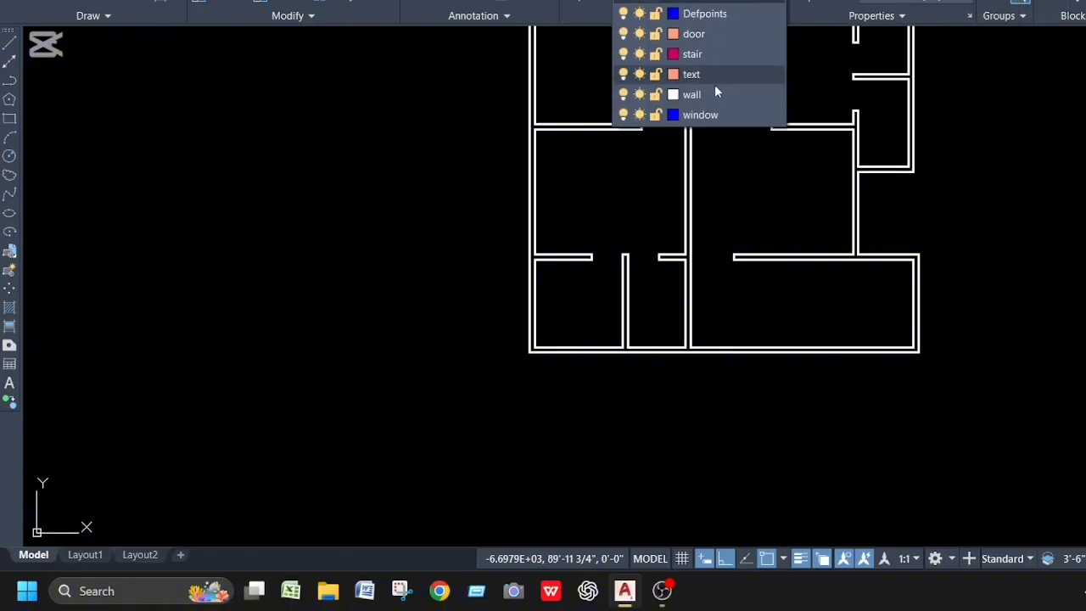
left_click(719, 1)
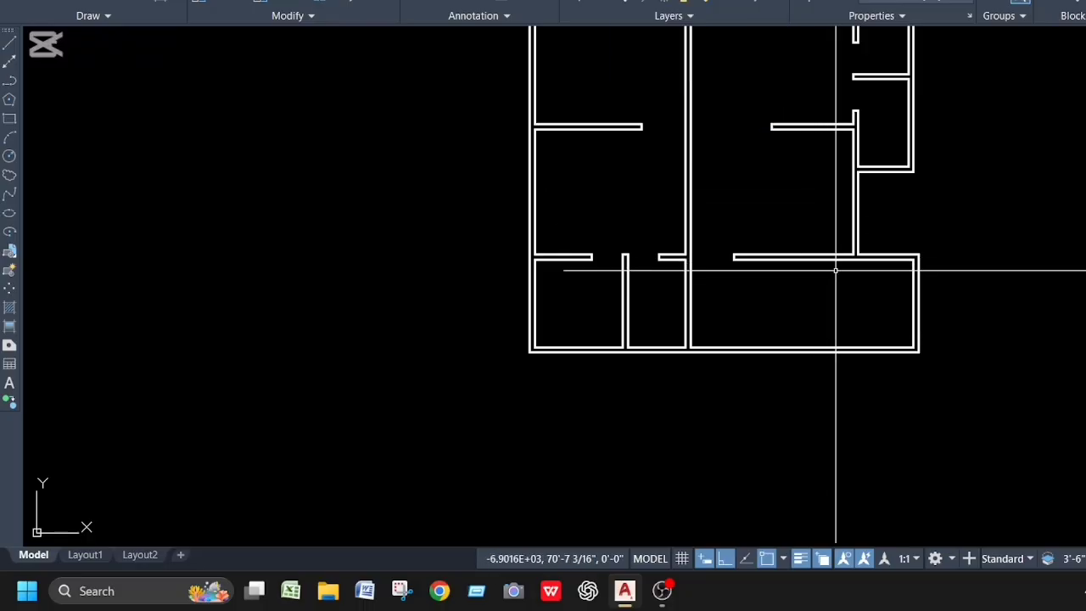
type("l")
key("Return")
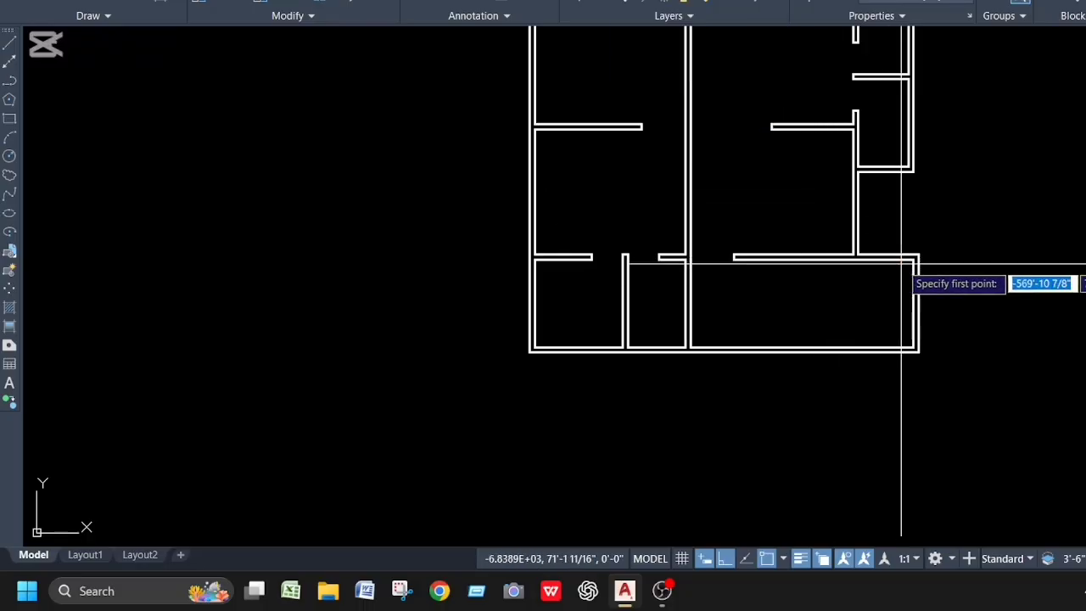
left_click(913, 258)
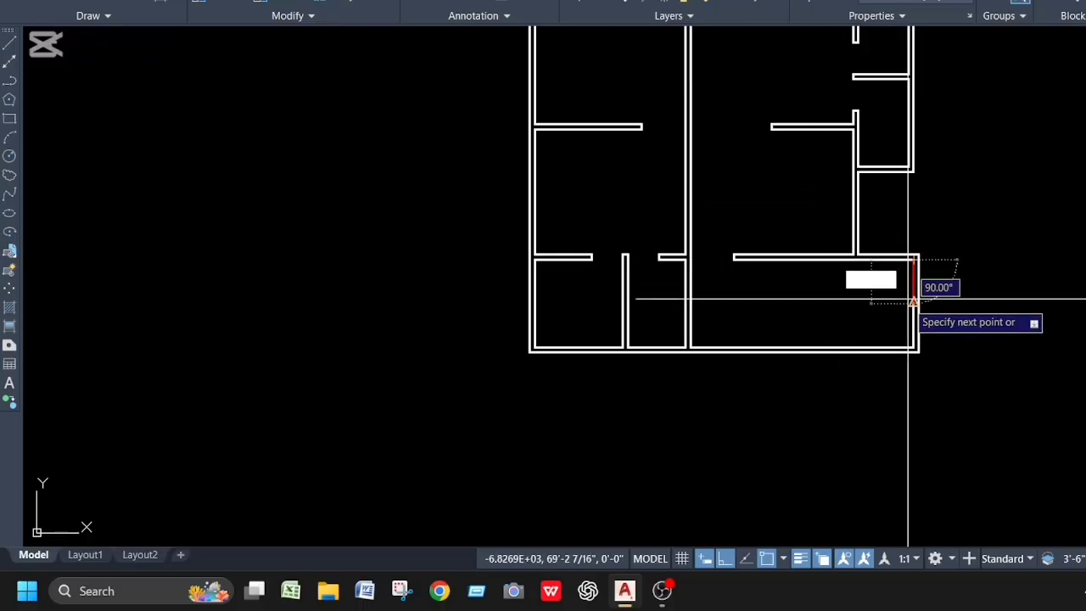
left_click(913, 346)
key("Return")
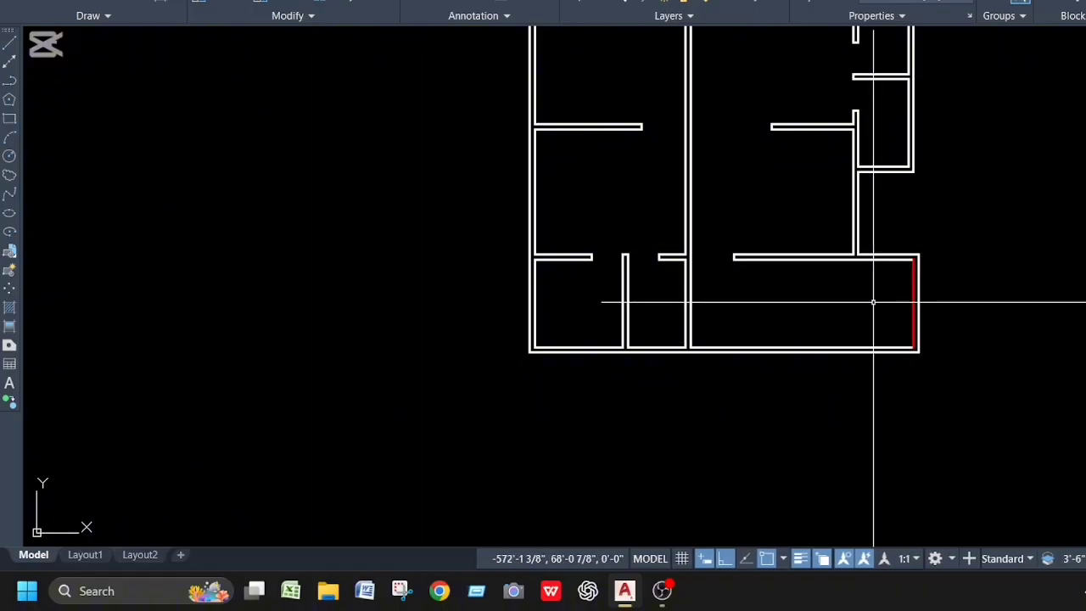
Offset the red line 4' westward into the southeast room to mark the stair landing edge
key("o")
key("Return")
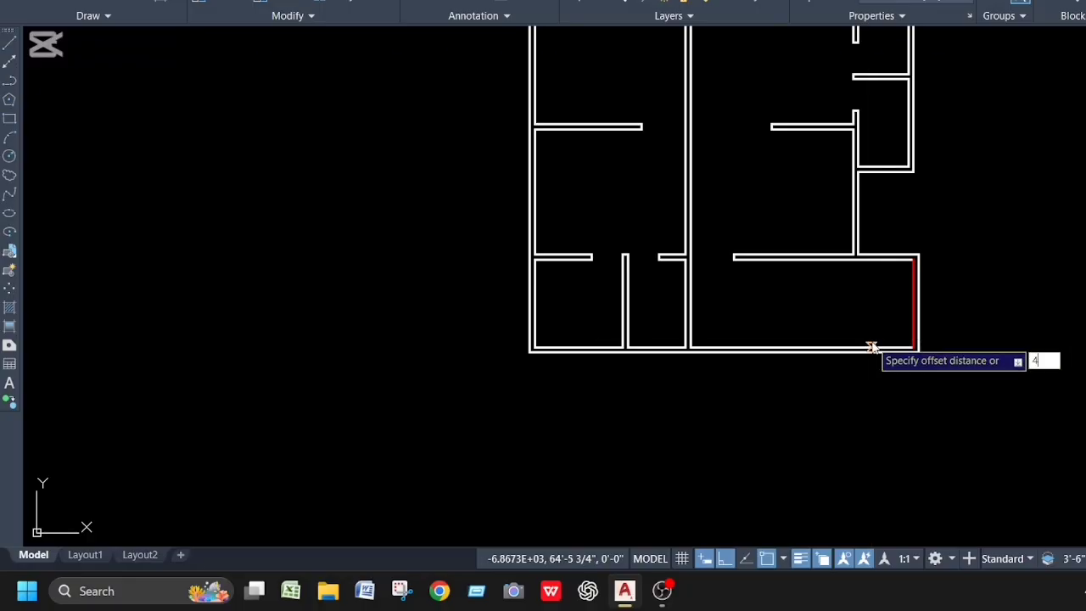
type("4")
key("Return")
scroll(911, 303, "up", 6)
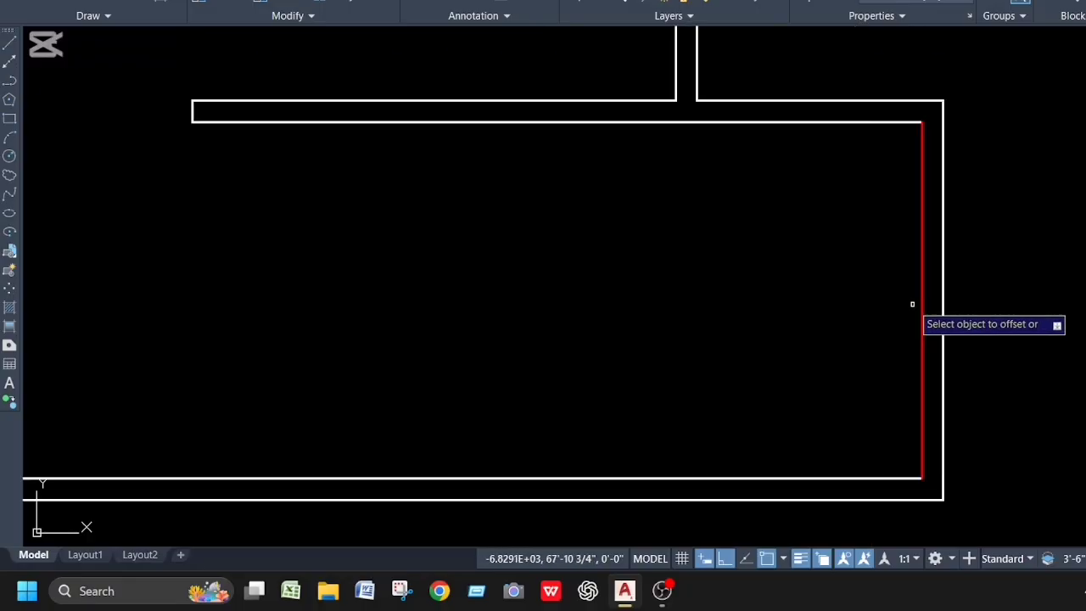
left_click(919, 335)
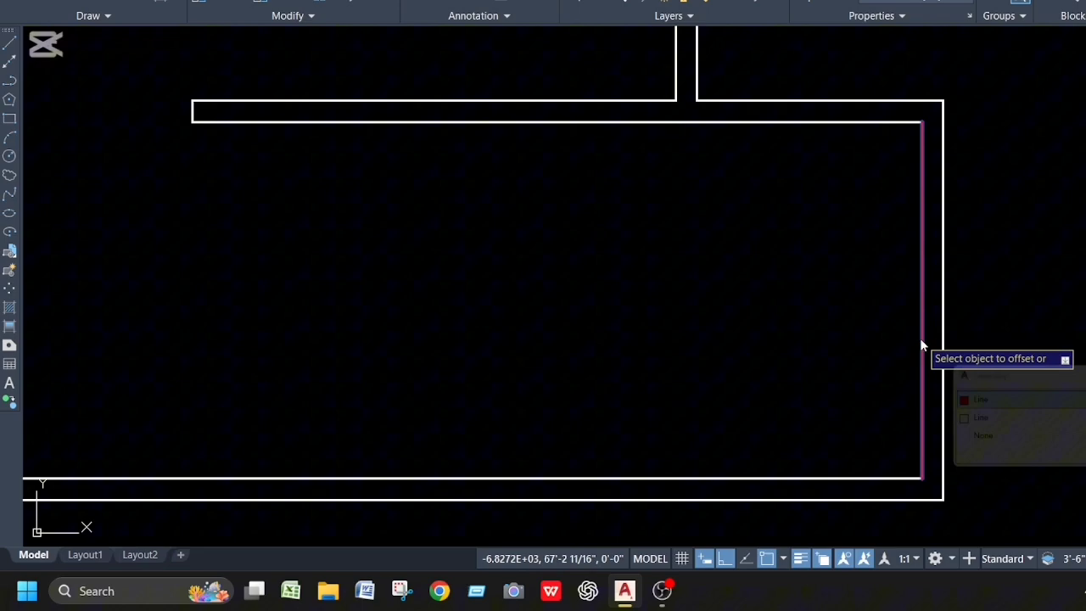
left_click(779, 302)
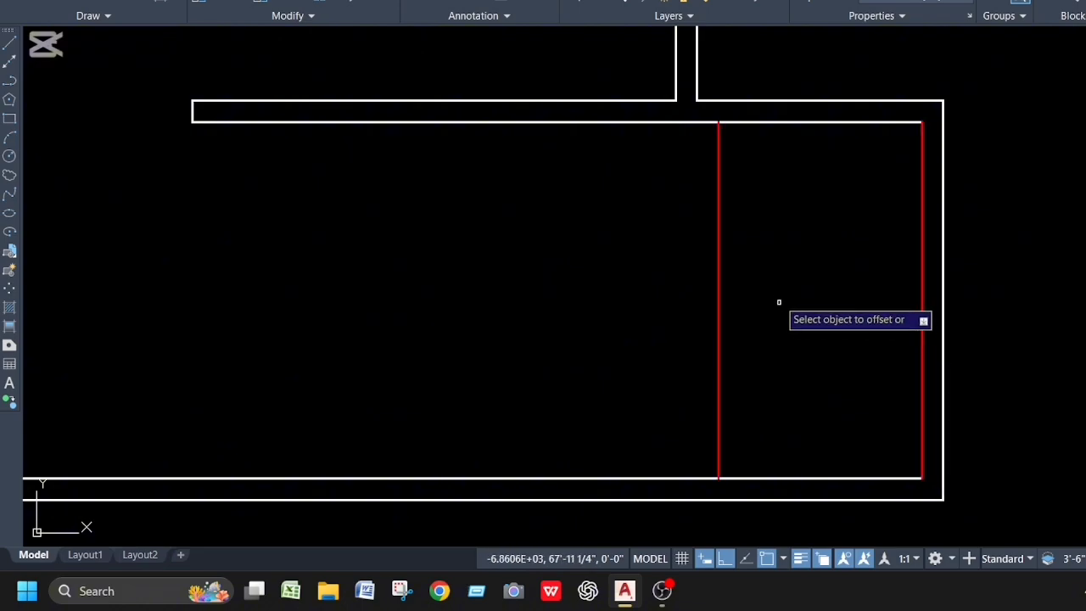
Copy the landing edge line from its midpoint westward as an evenly spaced array of 10 items to form the stair treads
left_click(720, 337)
type("c")
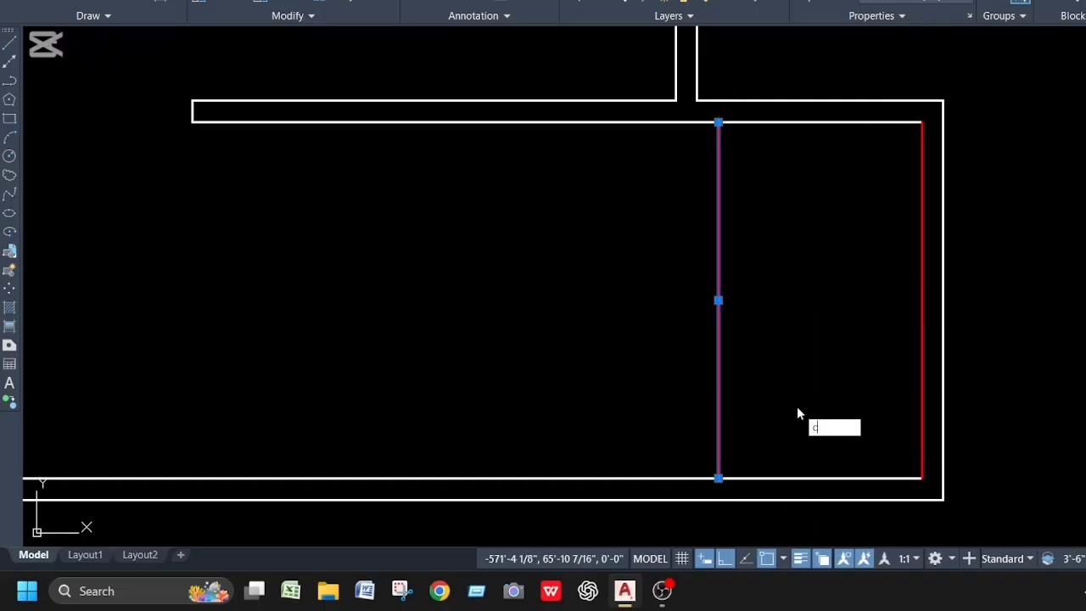
type("p")
key("Return")
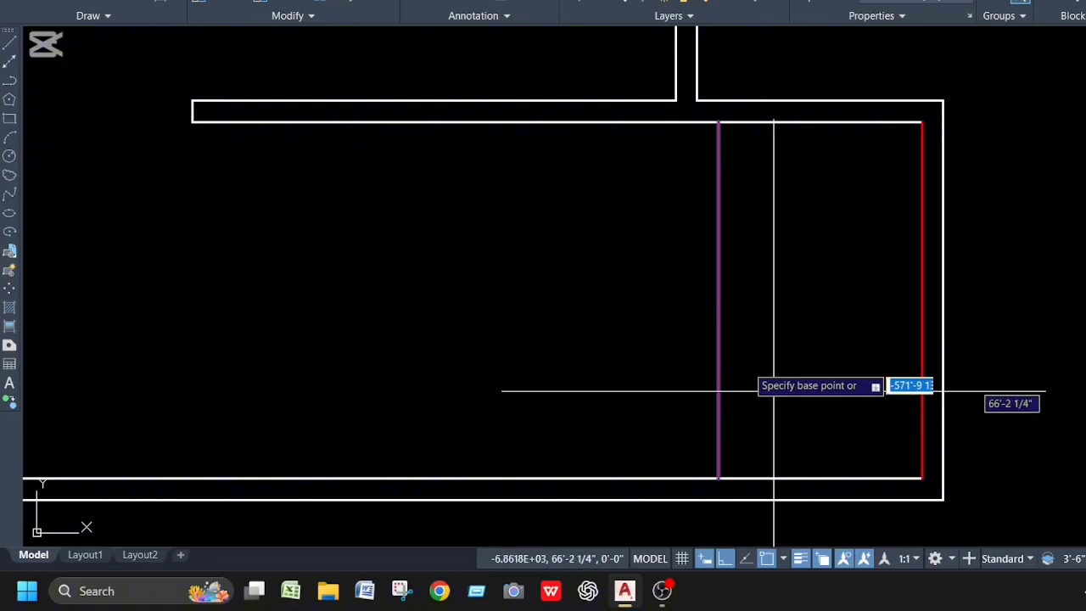
left_click(718, 298)
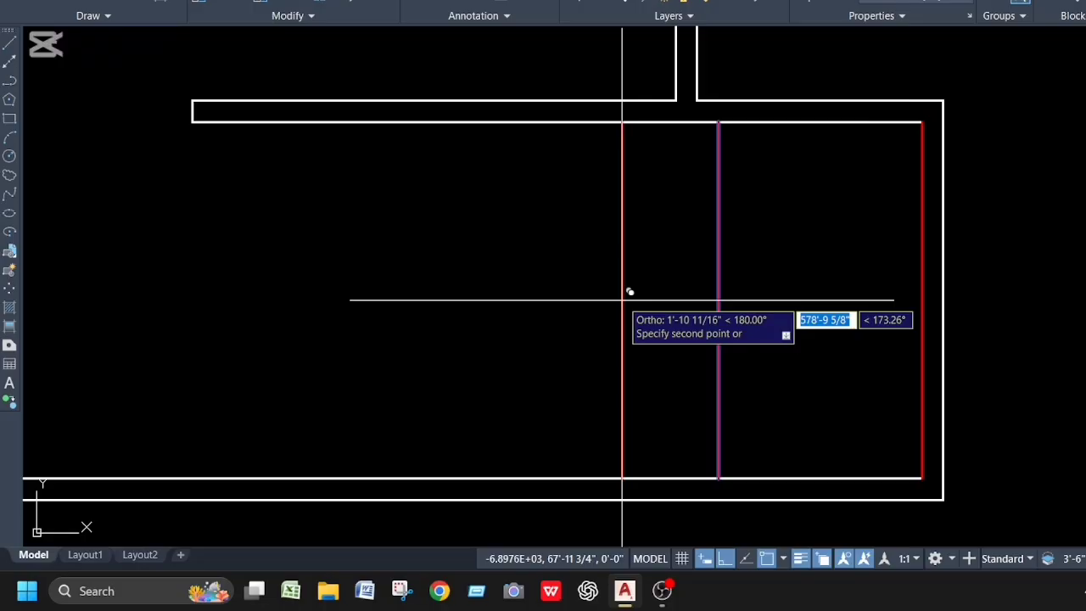
type("a")
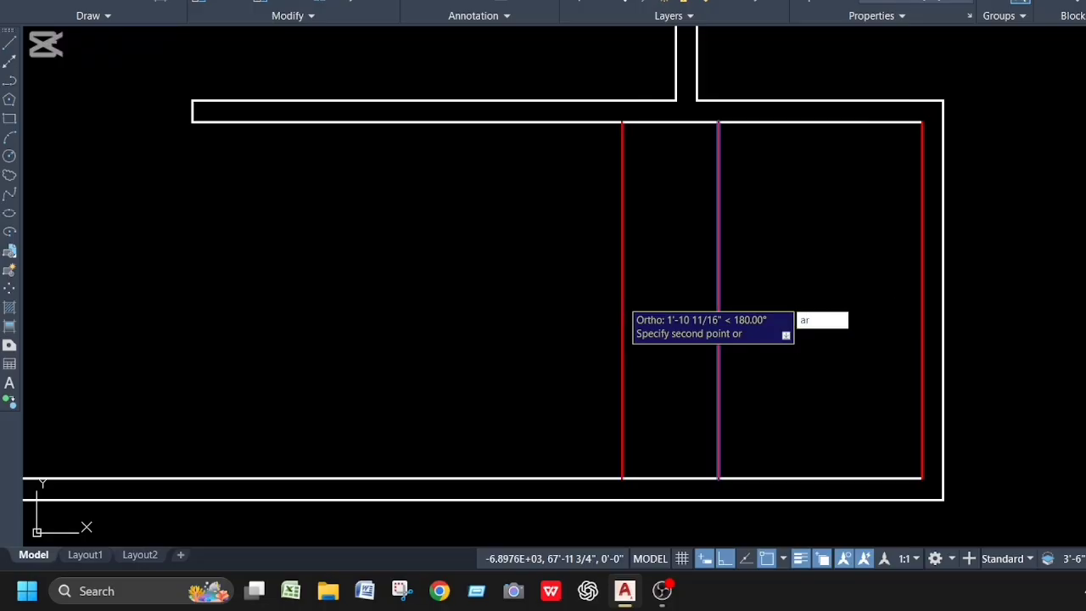
type("r")
key("Return")
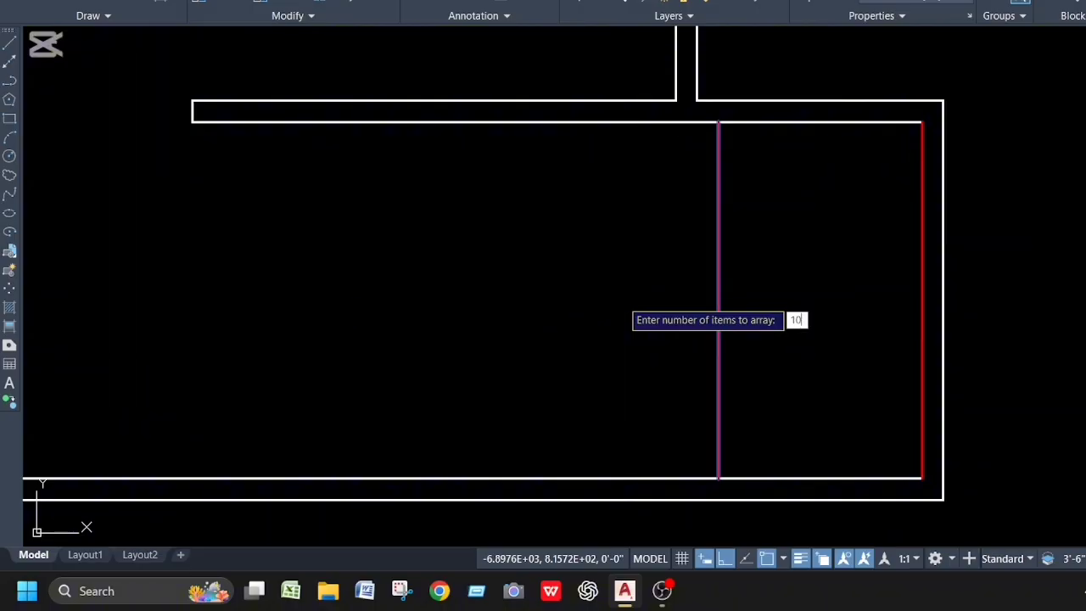
key("Return")
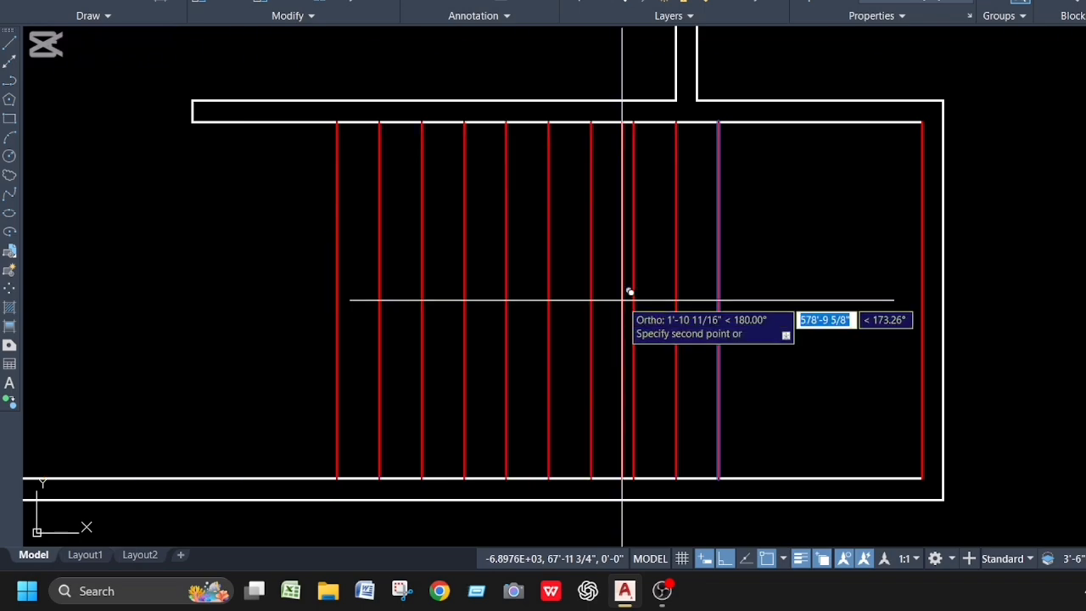
left_click(525, 278)
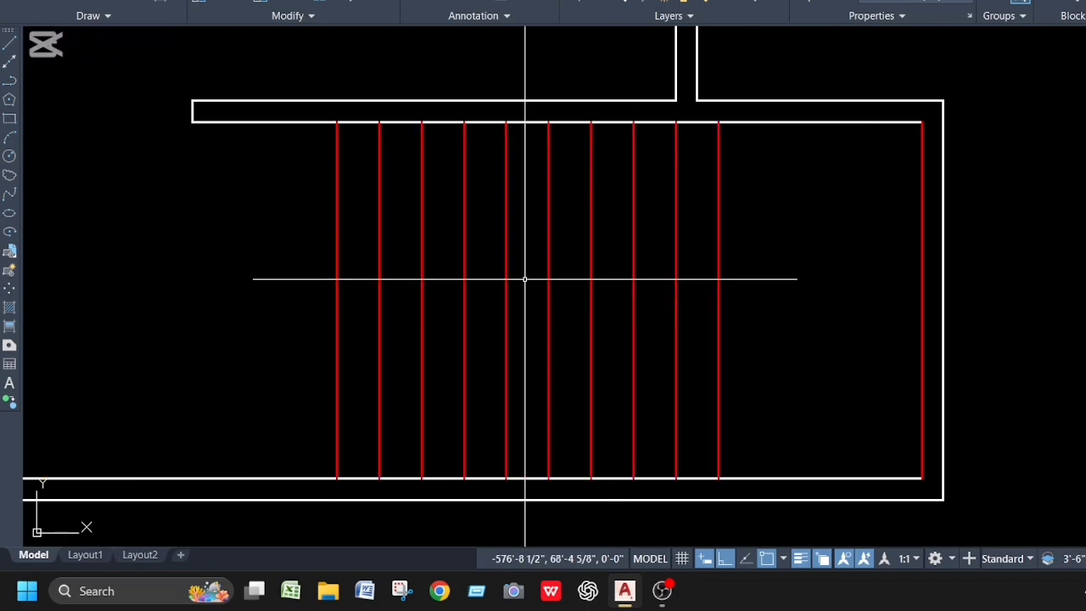
Draw a 7'-6" horizontal line through the tread midpoints, from the easternmost to the westernmost tread
scroll(465, 289, "down", 2)
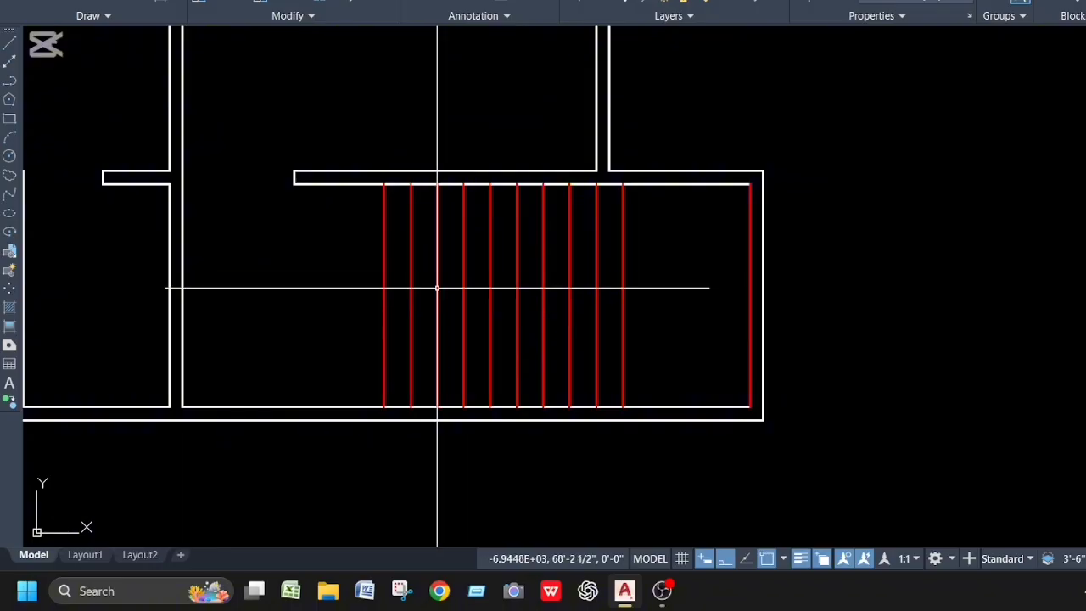
type("l")
key("Return")
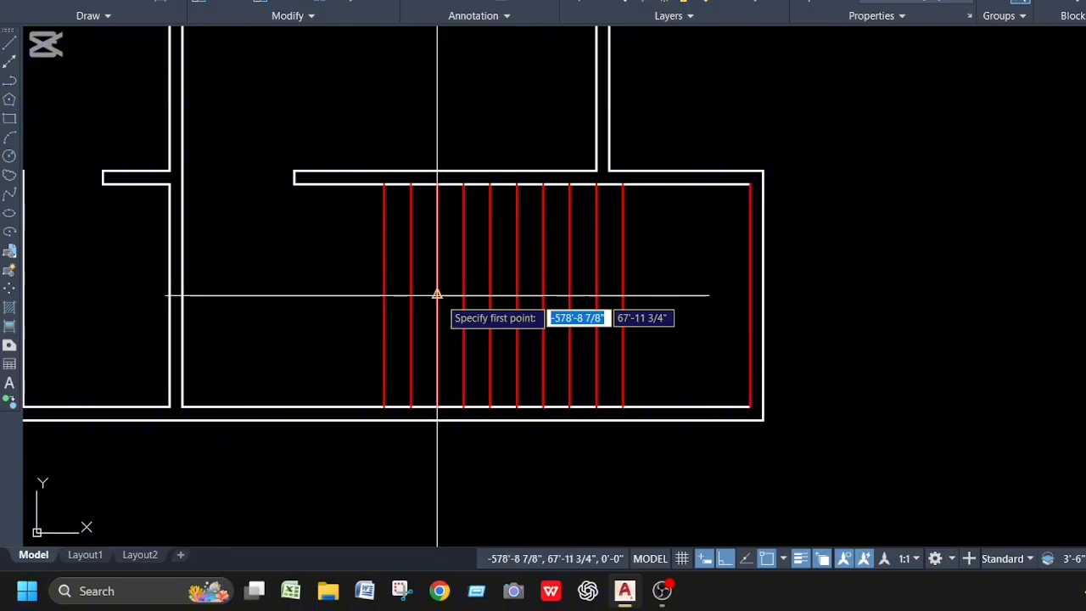
left_click(622, 295)
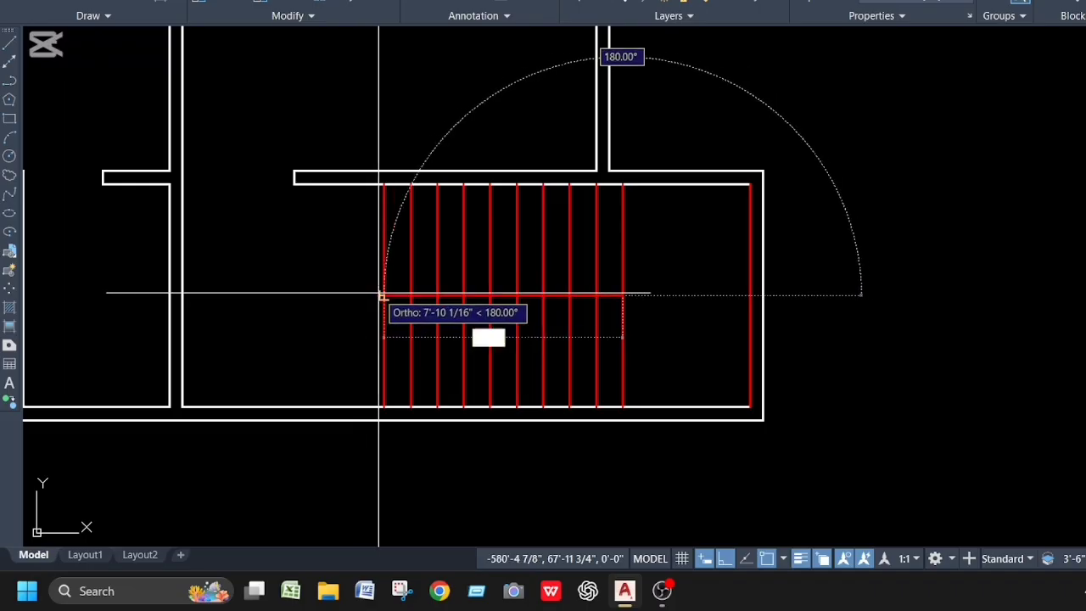
type("7'-6\"")
key("Return")
key("Return")
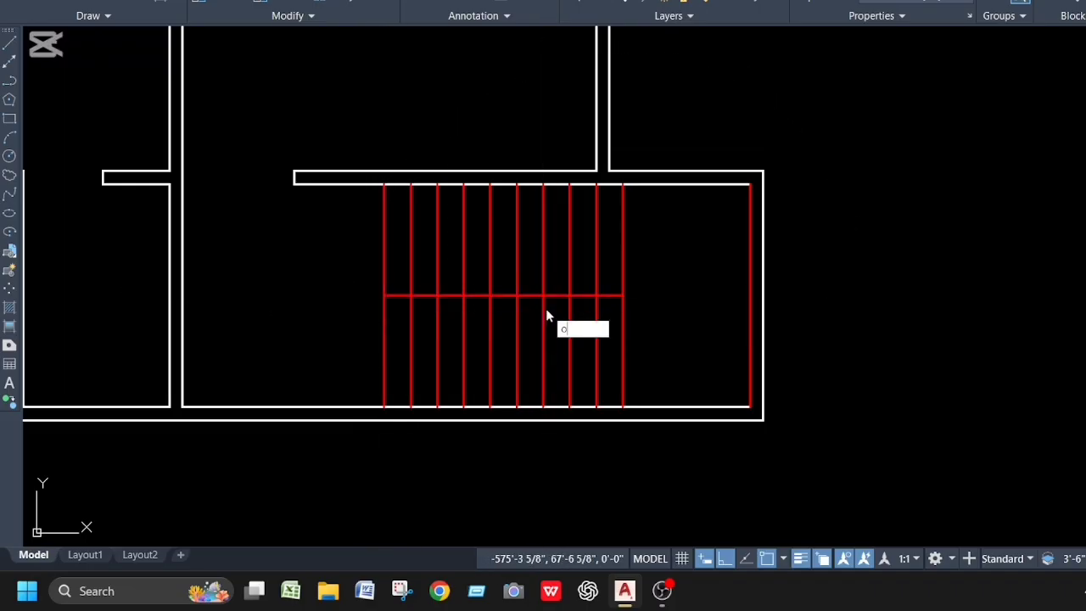
Offset the stairs' horizontal center line 3" above and 3" below
type("o")
key("Return")
type("3")
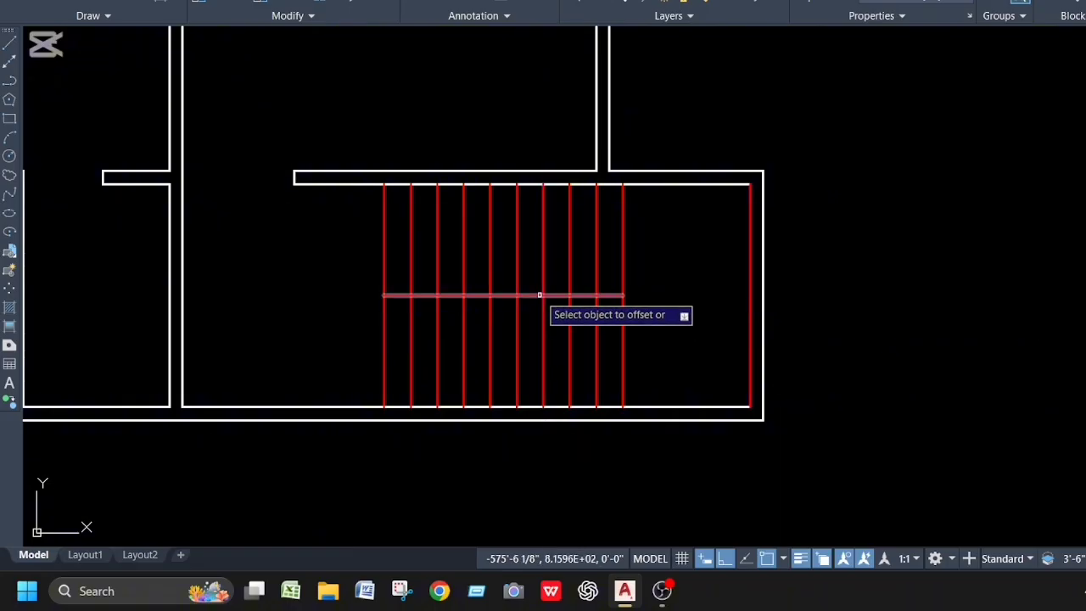
left_click(535, 285)
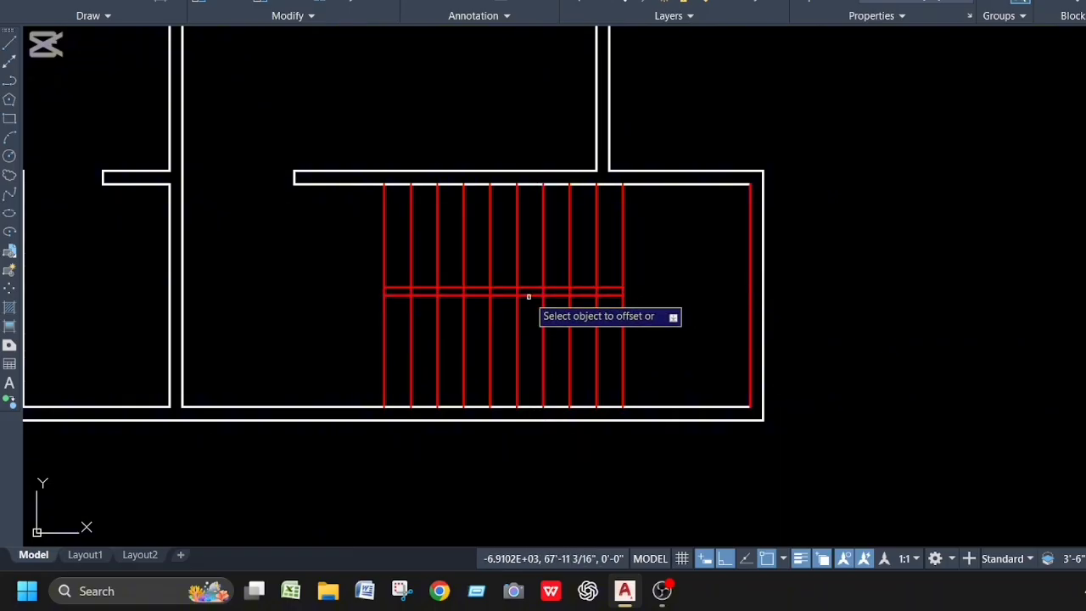
left_click(528, 294)
left_click(524, 309)
Trim away the center line and the tread segments between the two offset lines, leaving an open gap between the stair flights
scroll(527, 296, "up", 2)
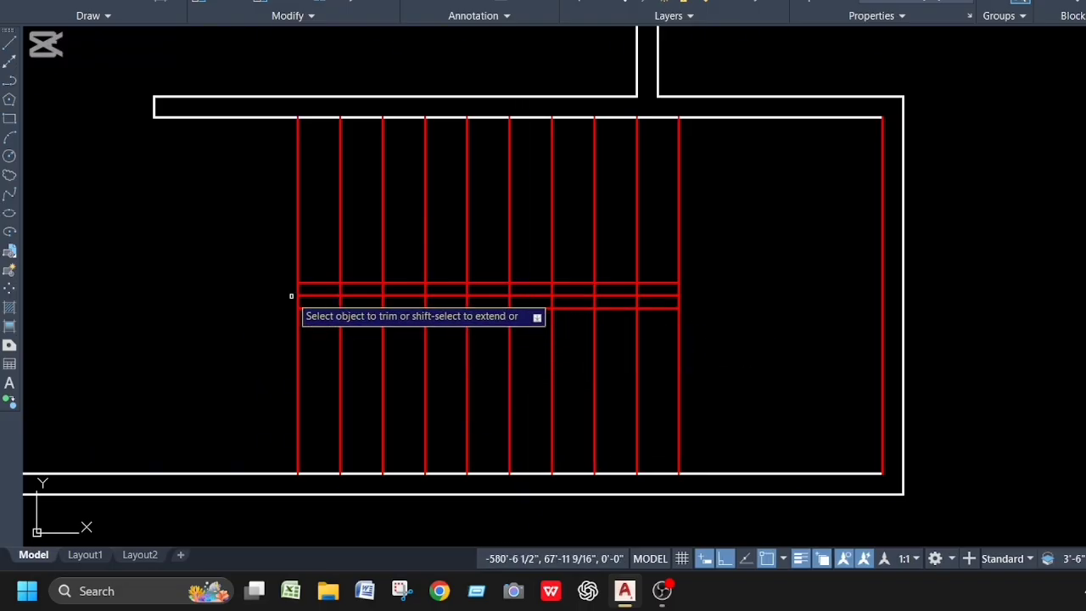
key("Escape")
left_click_drag(309, 291, 426, 300)
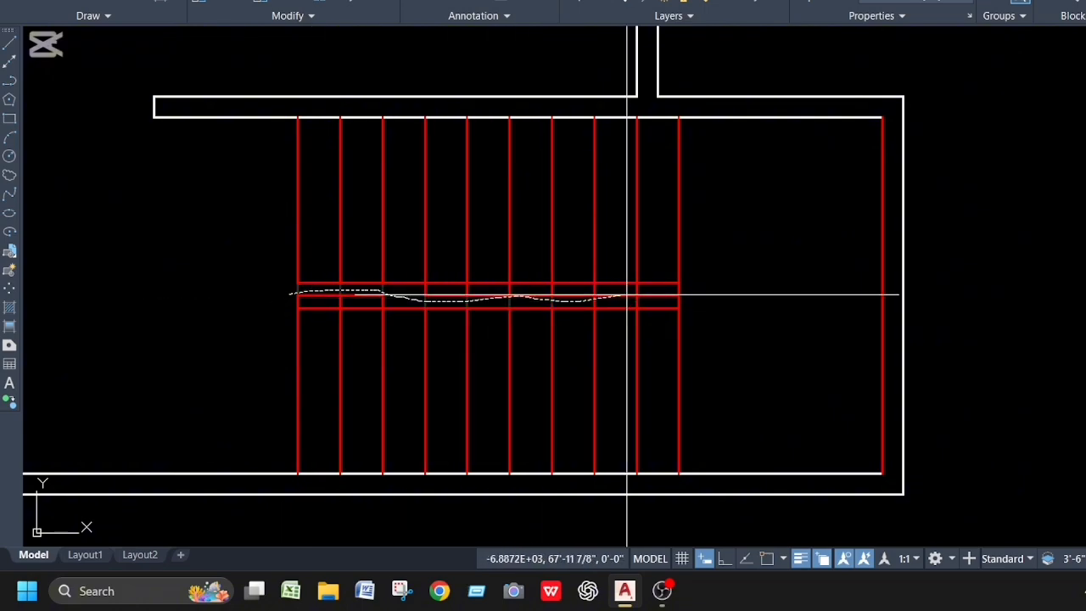
left_click_drag(627, 295, 688, 294)
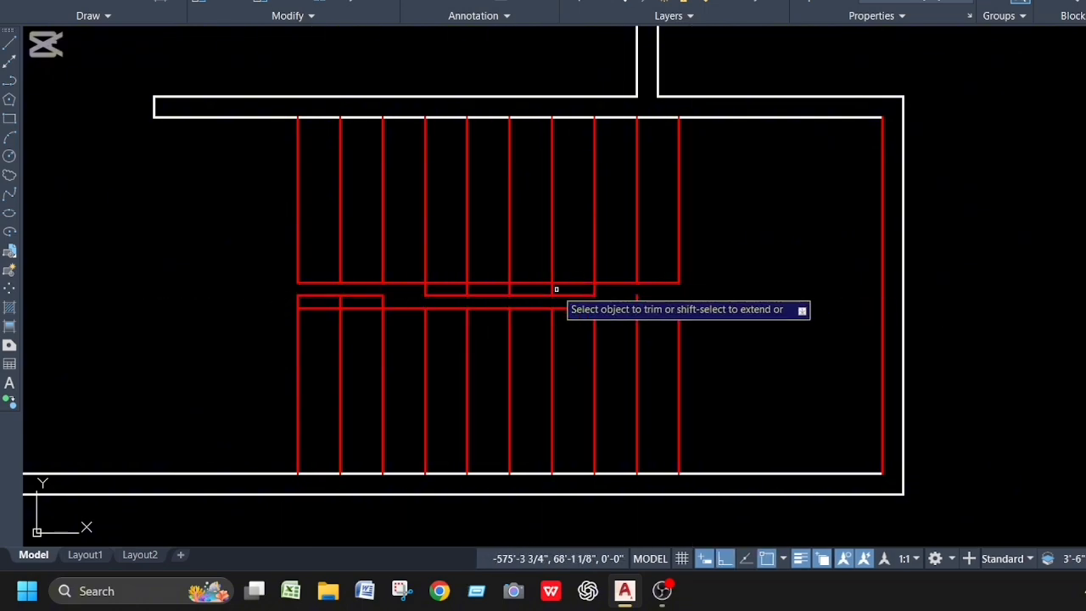
mouse_move(555, 288)
left_mouse_down()
mouse_move(625, 296)
mouse_move(424, 289)
mouse_move(526, 293)
left_mouse_up()
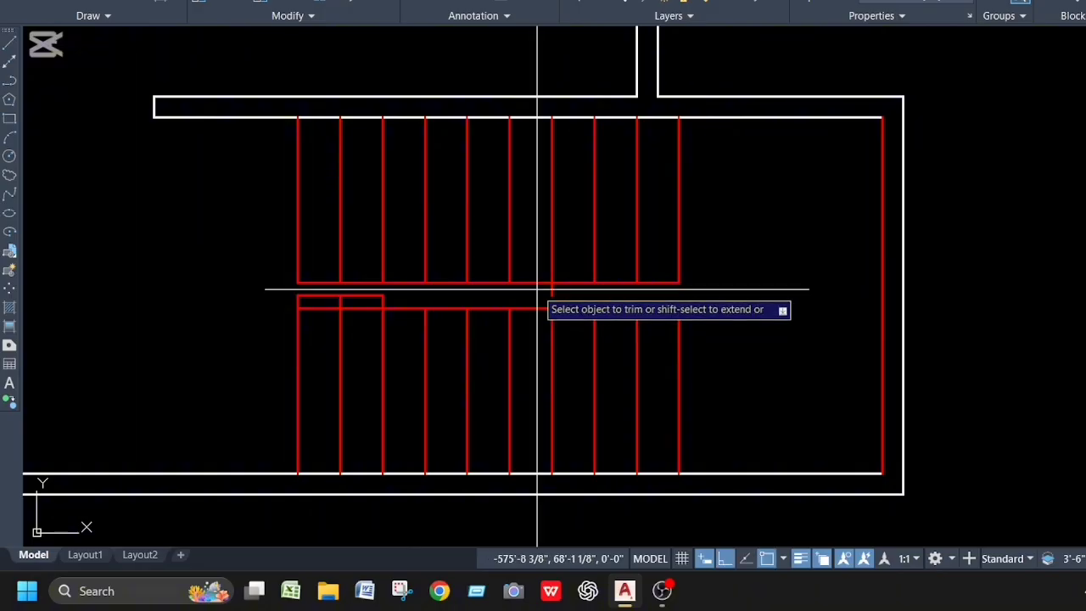
mouse_move(398, 299)
left_mouse_down()
mouse_move(277, 296)
mouse_move(313, 296)
left_mouse_up()
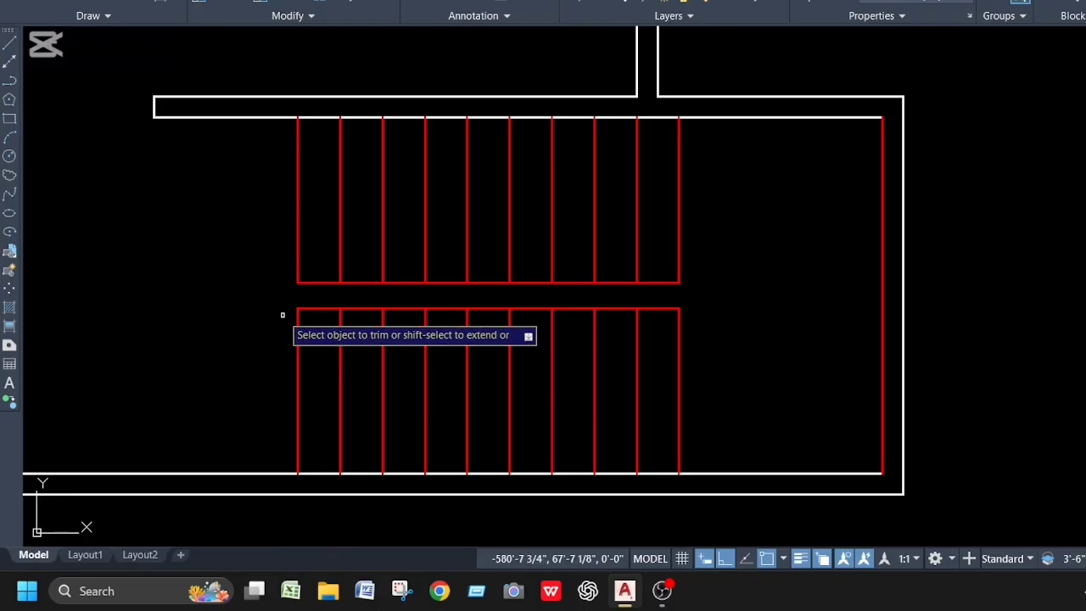
key("Escape")
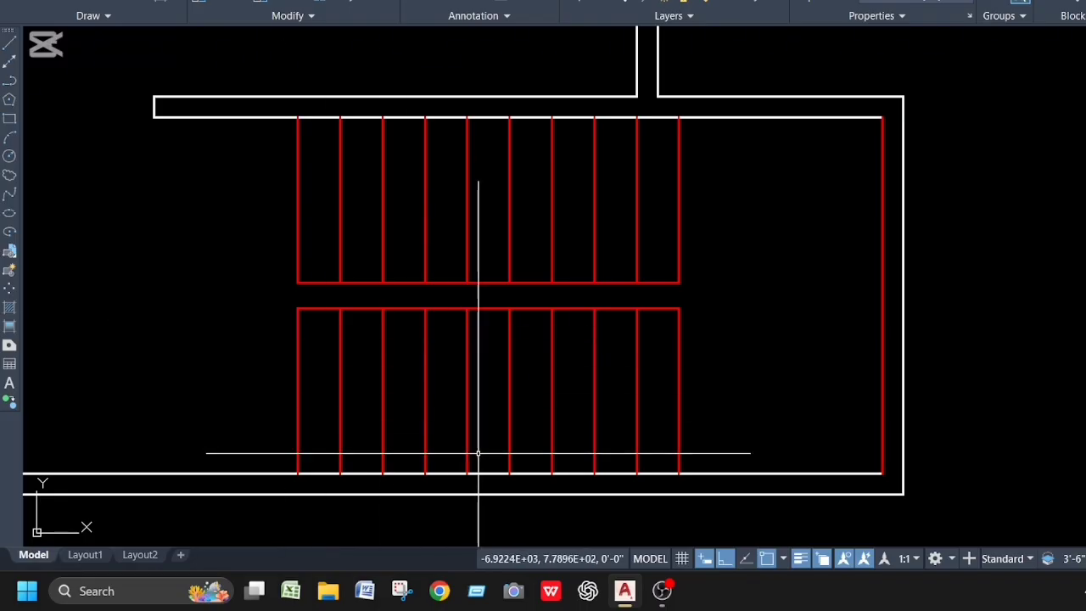
Fillet the two parallel lines between the stair flights to form a rounded east end
type("f")
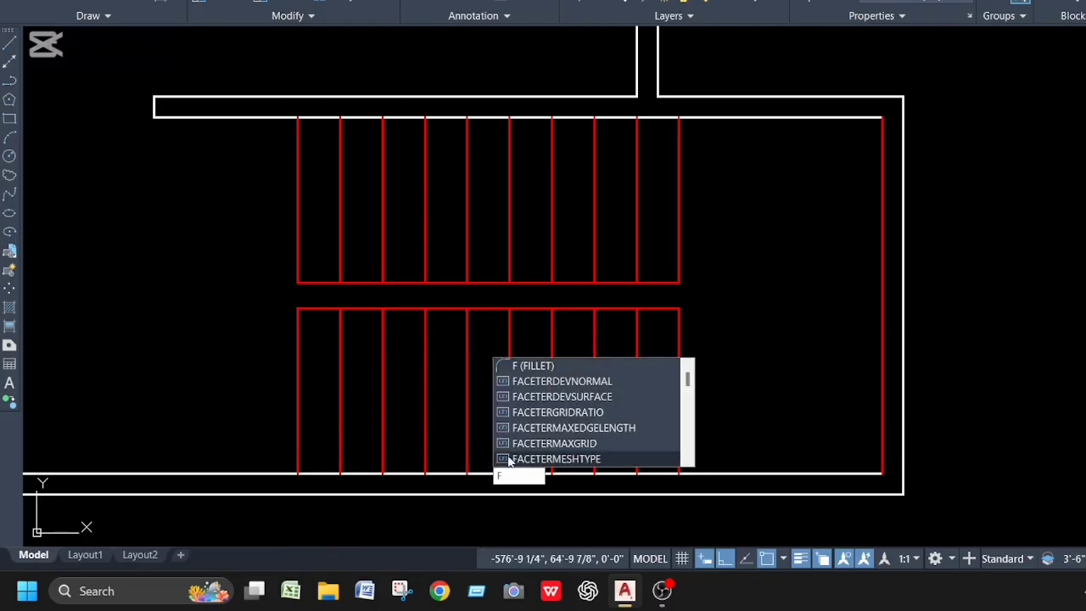
key("Return")
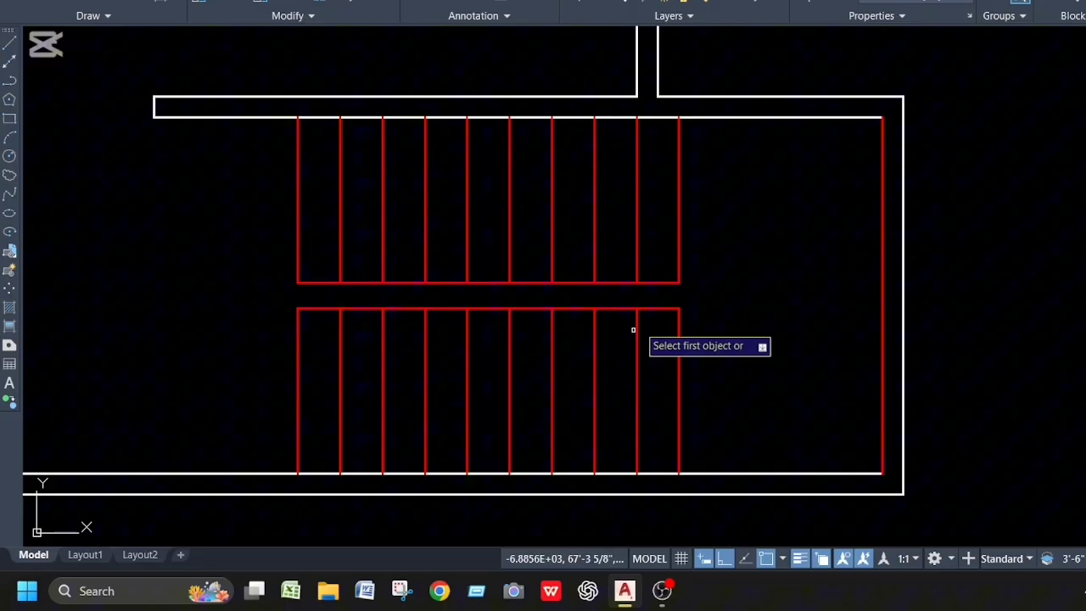
left_click(663, 282)
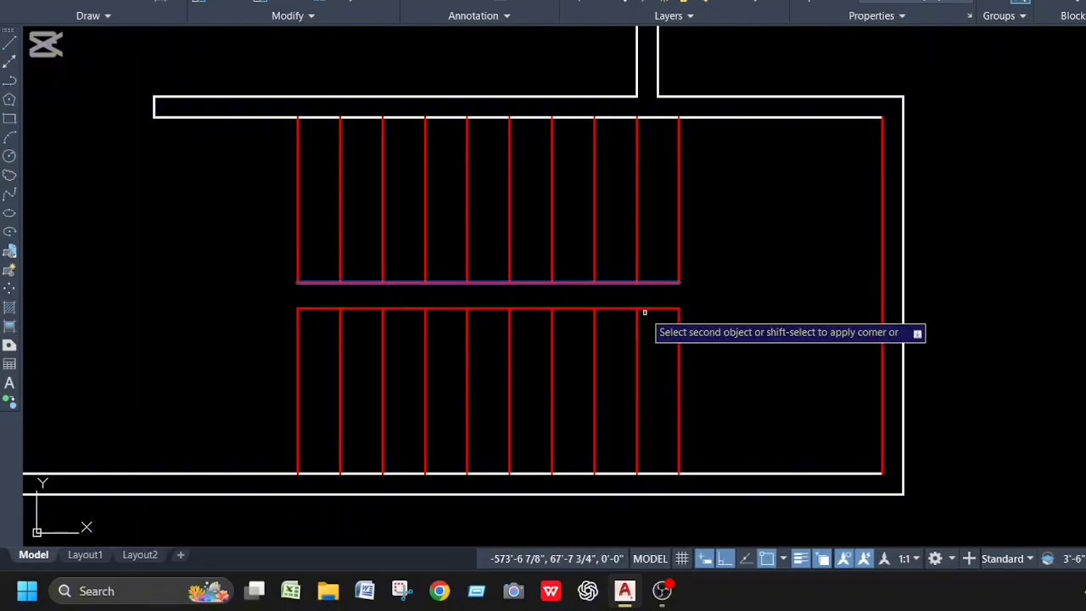
left_click(660, 310)
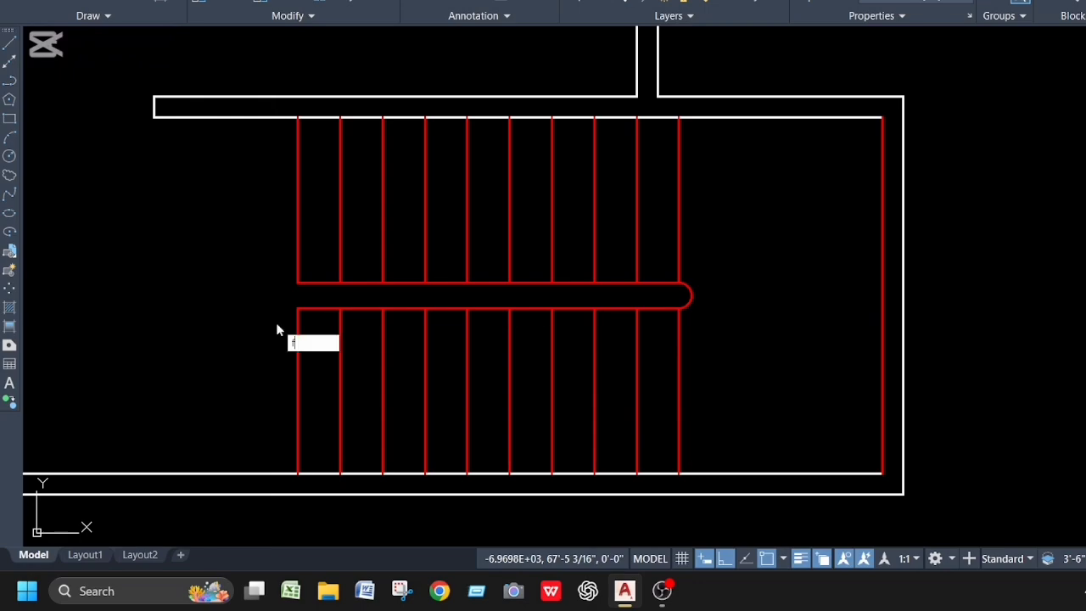
Fillet the open west end of the two parallel lines between the stair flights and join the rounded loop into one object
type("f")
key("Return")
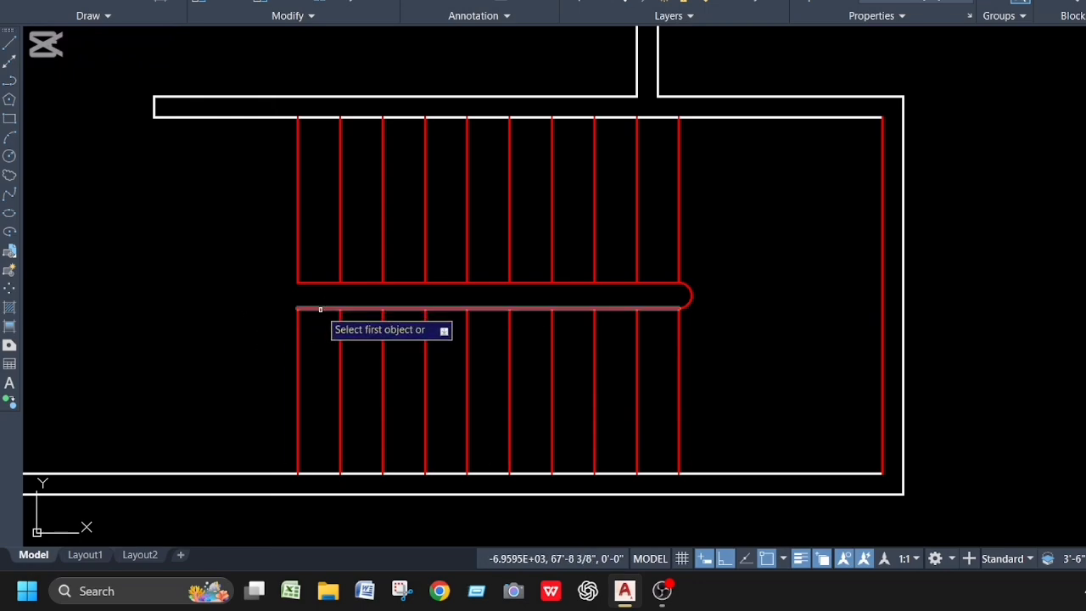
left_click(307, 307)
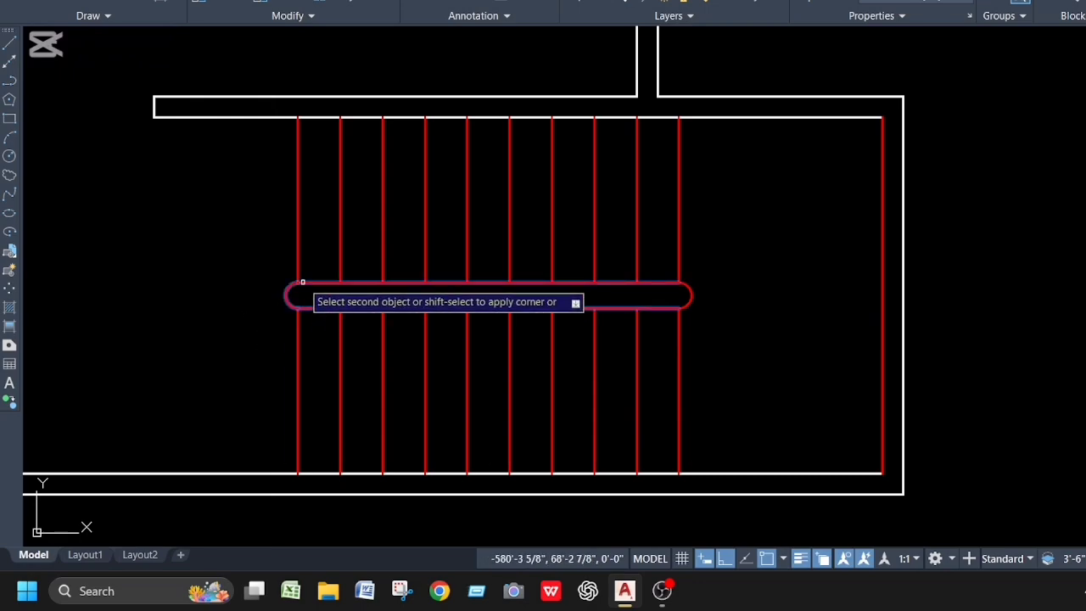
left_click(305, 283)
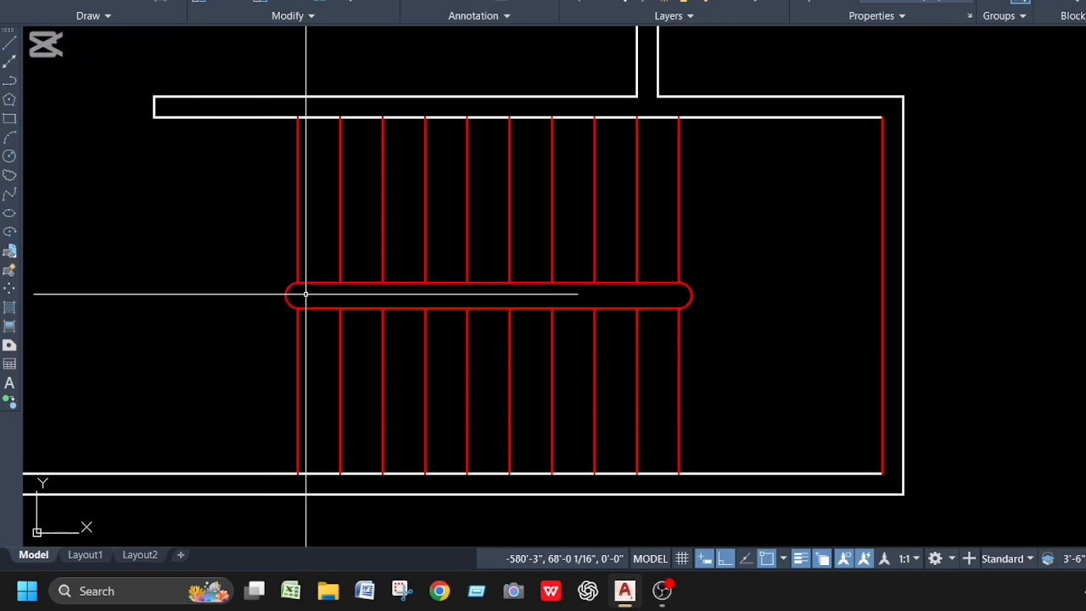
left_click(231, 216)
left_click(806, 350)
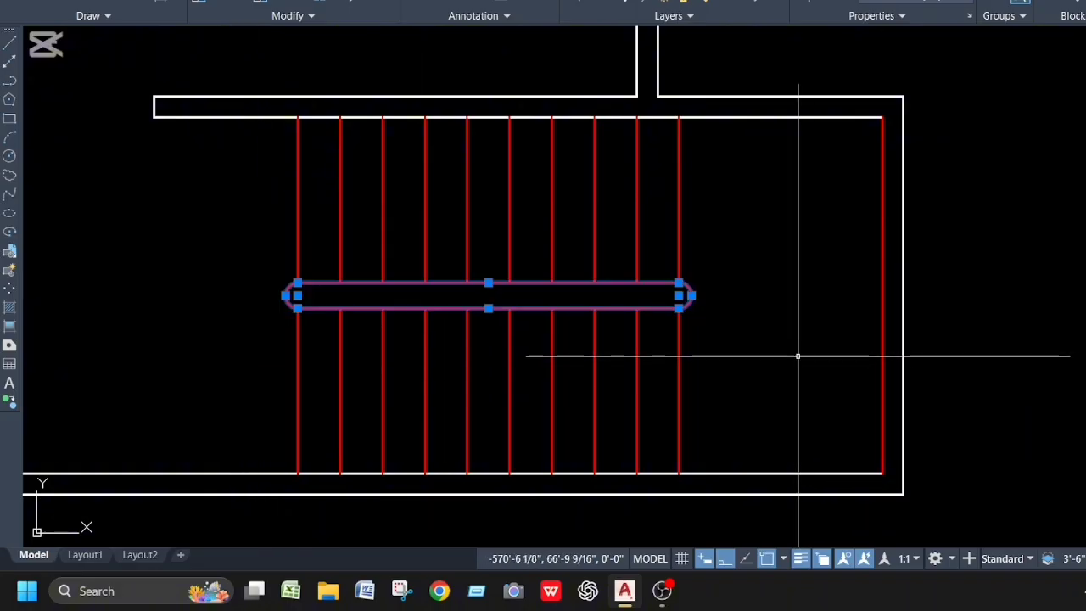
key("Return")
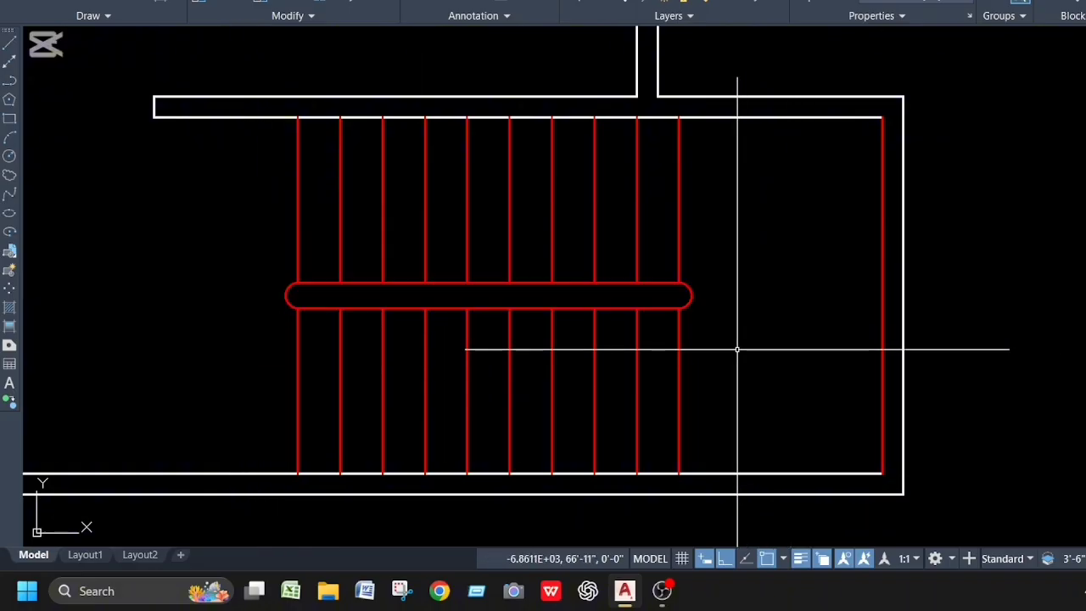
Offset the rounded loop between the stair flights 2" inward
type("o")
key("Return")
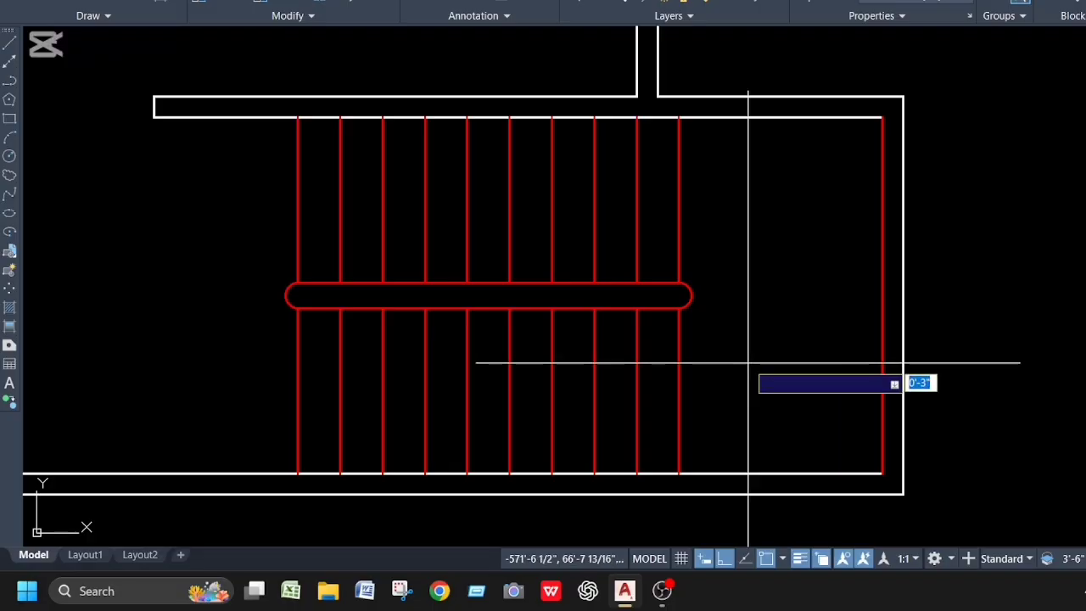
type("2")
key("Return")
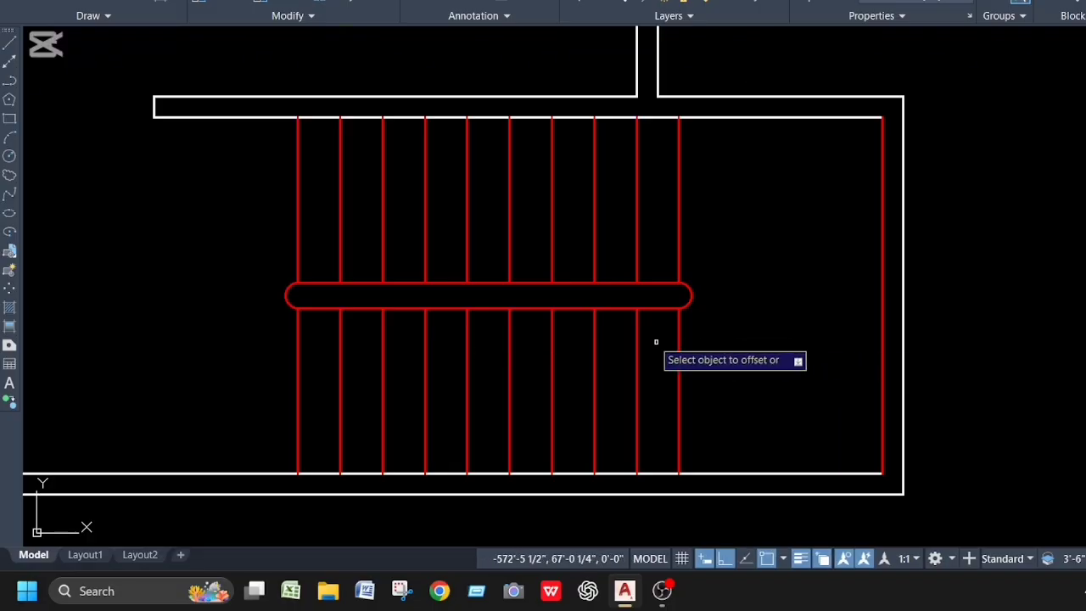
left_click(619, 307)
left_click(619, 296)
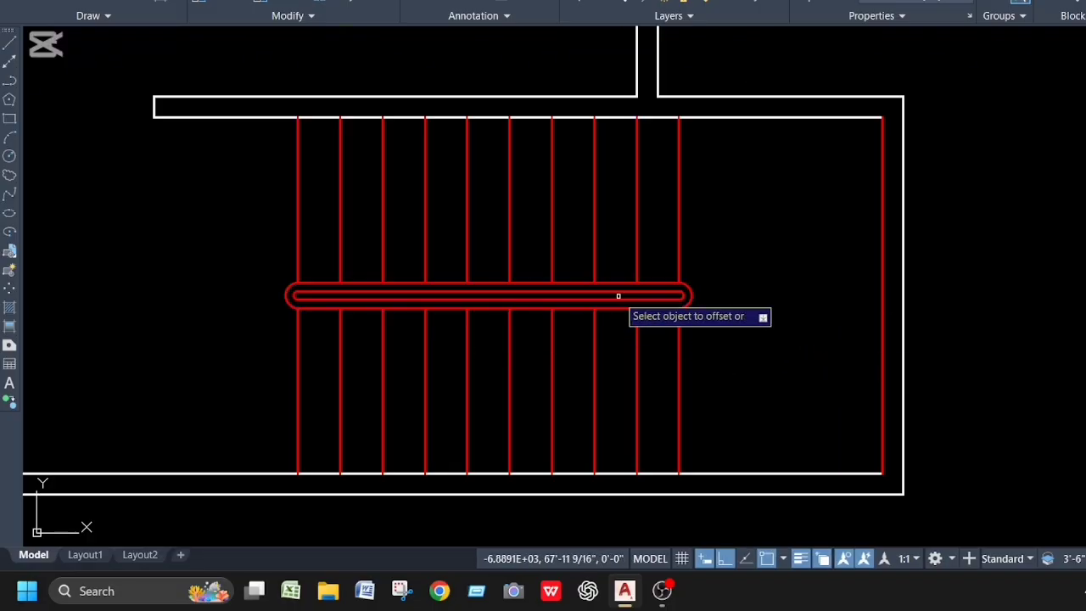
scroll(623, 297, "down", 2)
scroll(720, 321, "down", 2)
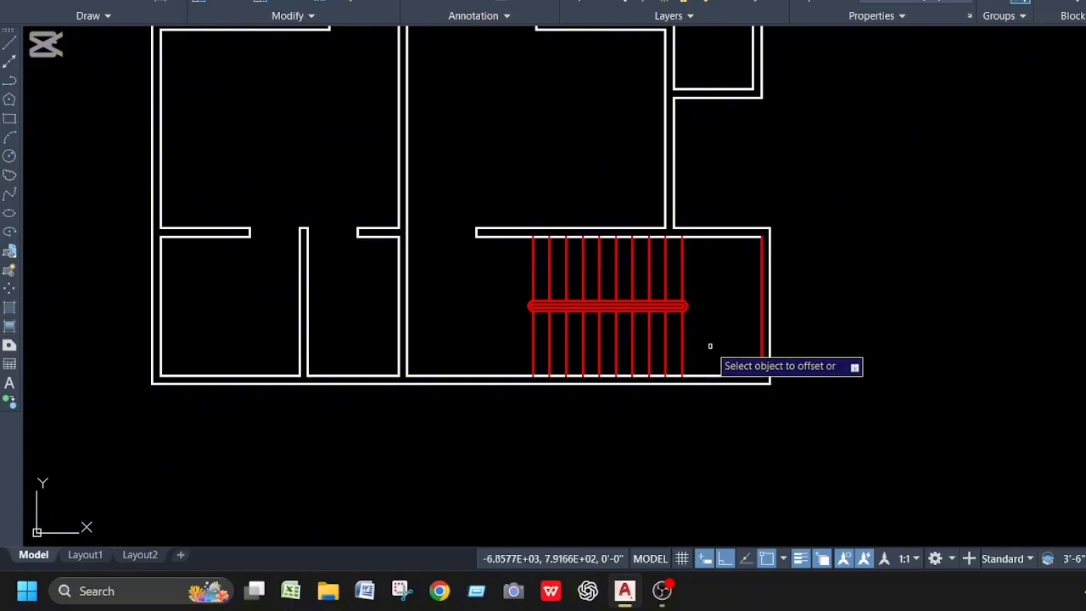
key("Escape")
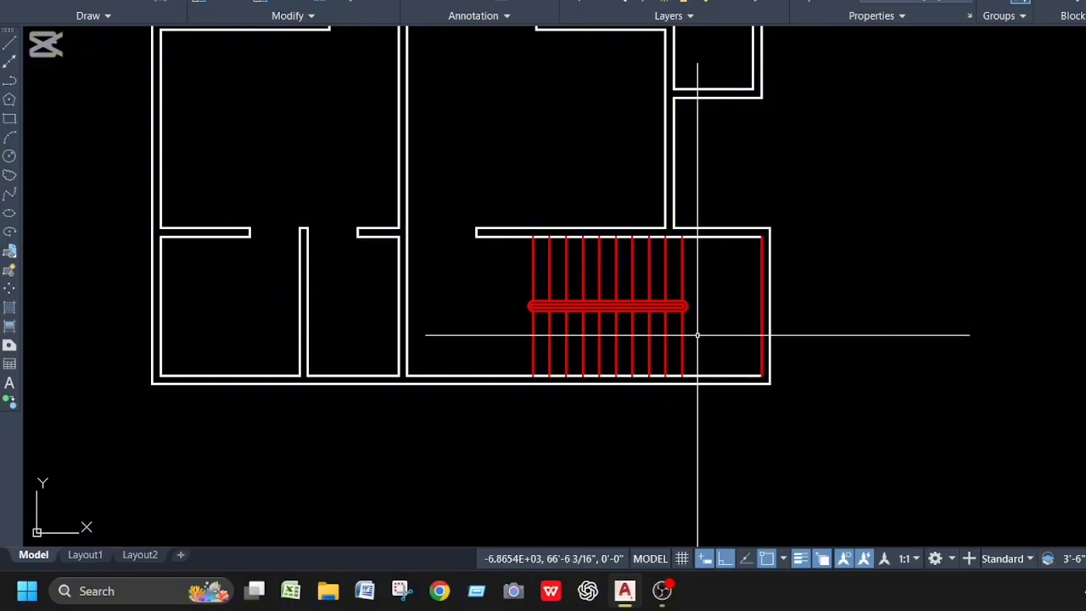
Make the door layer current and draw a 3'-6" horizontal line in the empty area east of the floor plan
scroll(636, 316, "down", 2)
scroll(639, 316, "down", 4)
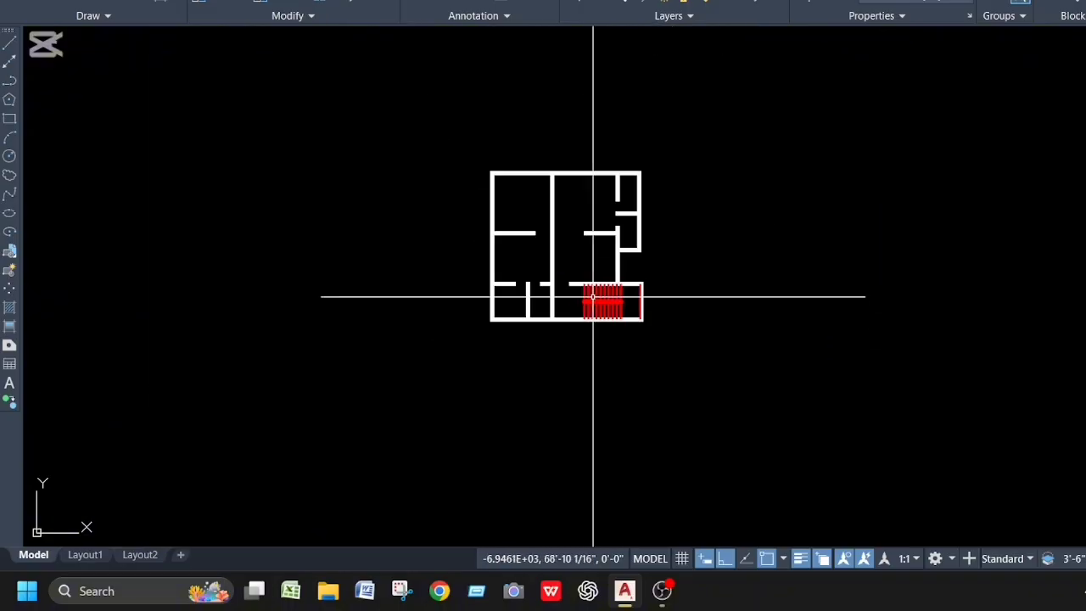
scroll(588, 235, "up", 4)
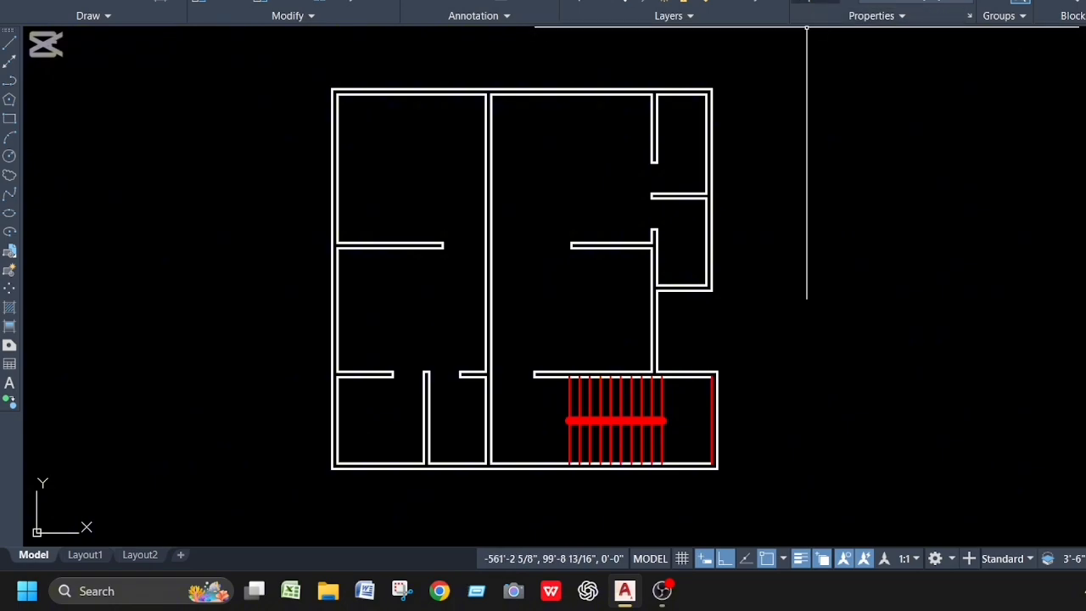
left_click(720, 1)
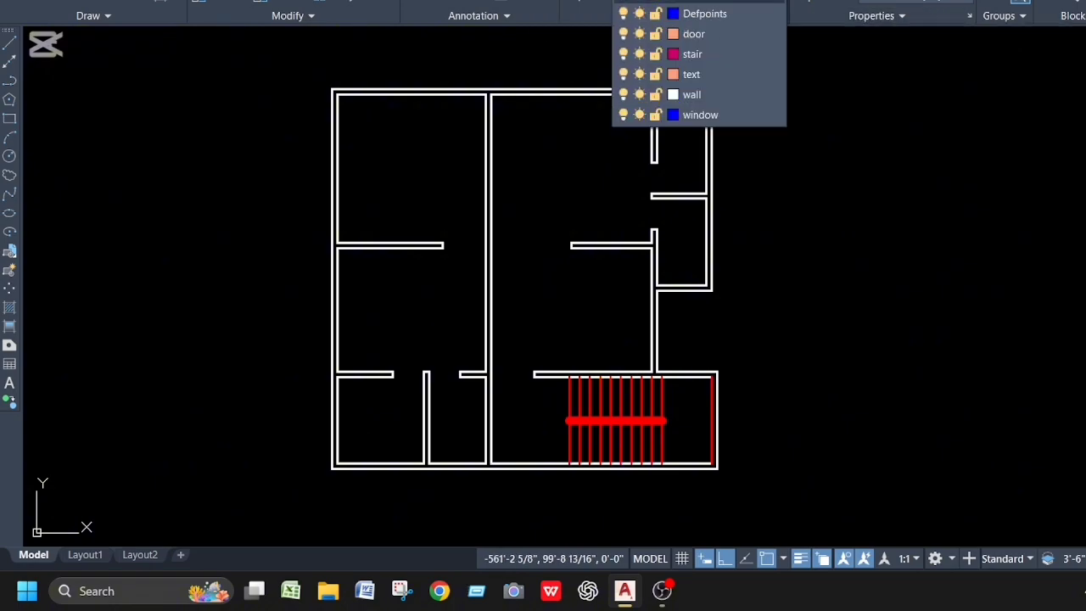
left_click(723, 37)
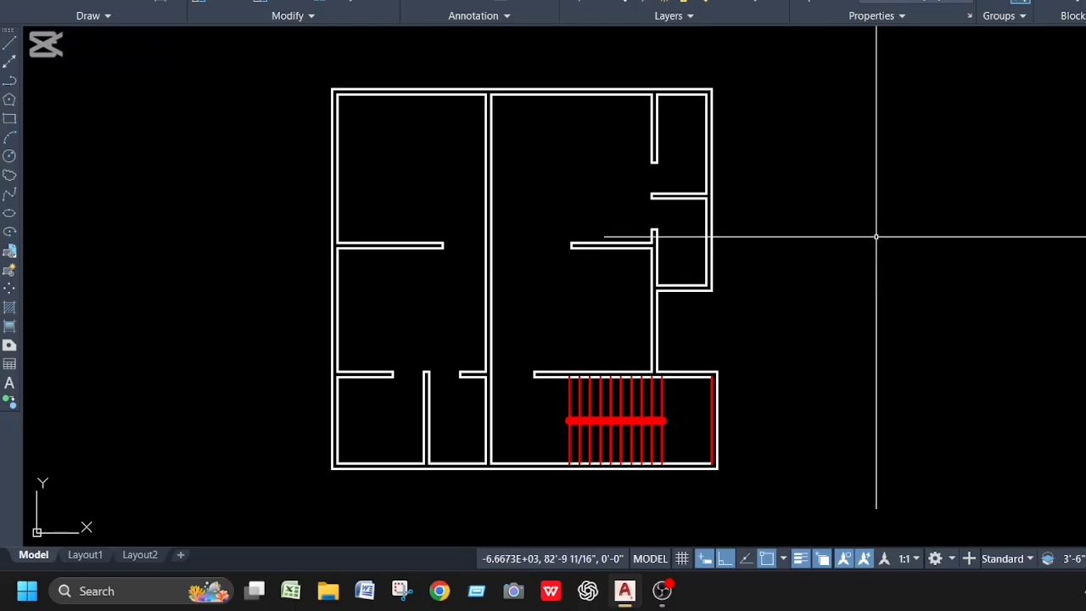
type("l")
key("Return")
left_click(832, 247)
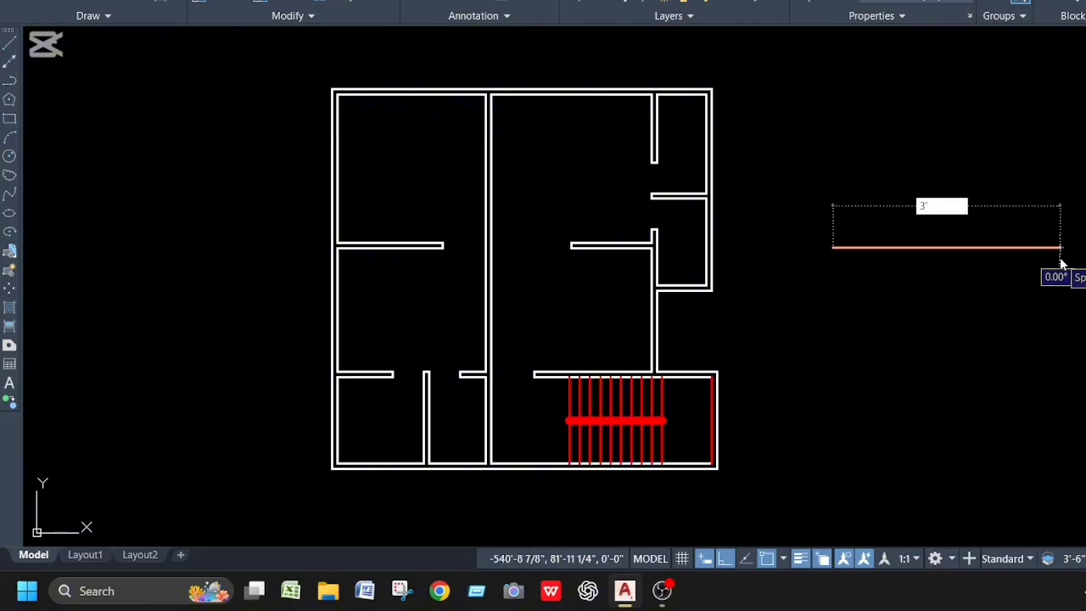
type("3'6\"")
key("Return")
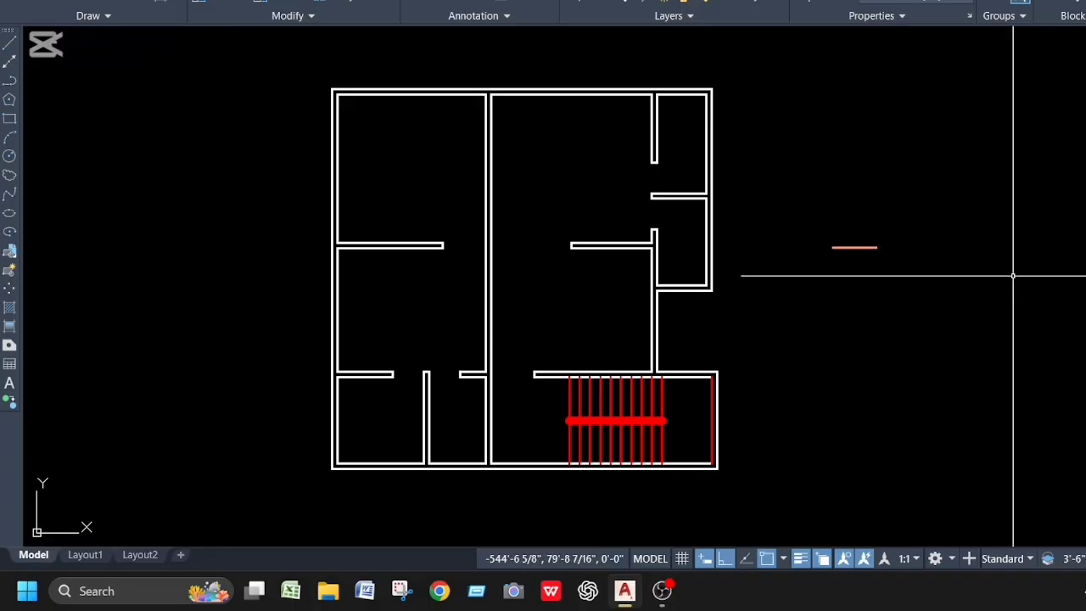
Draw a closed, stepped door jamb profile 5" high with a 2" notch drop at the west end of the 3'-6" line
key("Return")
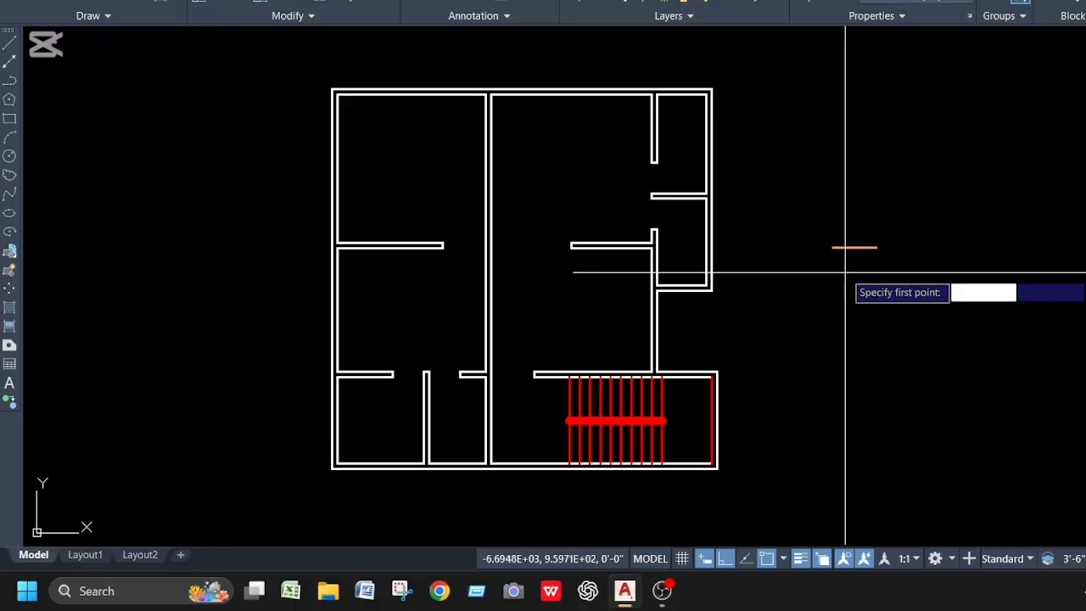
left_click(832, 248)
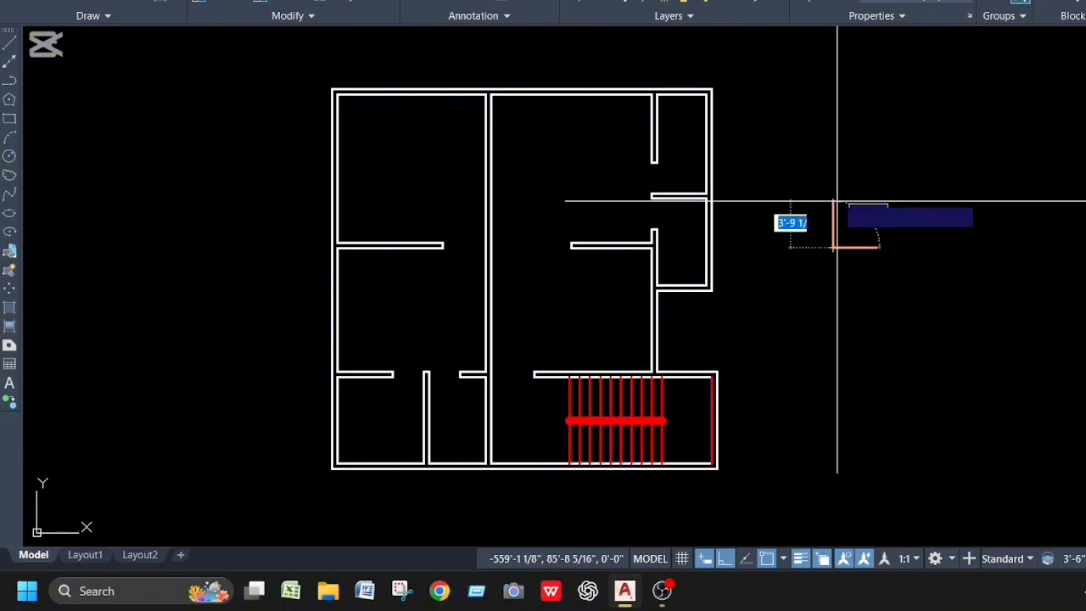
scroll(839, 199, "up", 2)
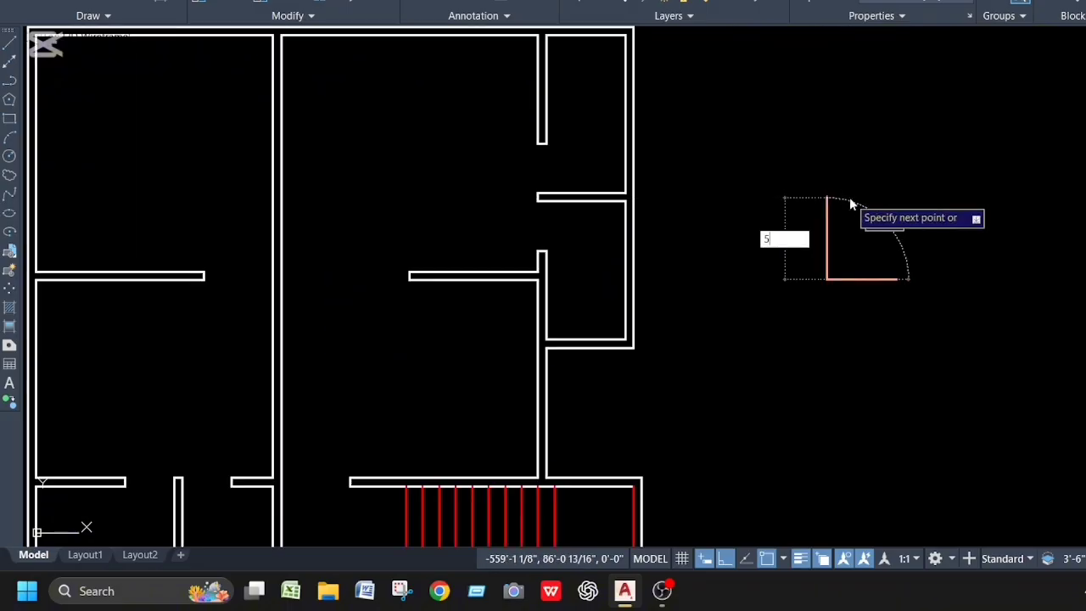
type("5")
key("BackSpace")
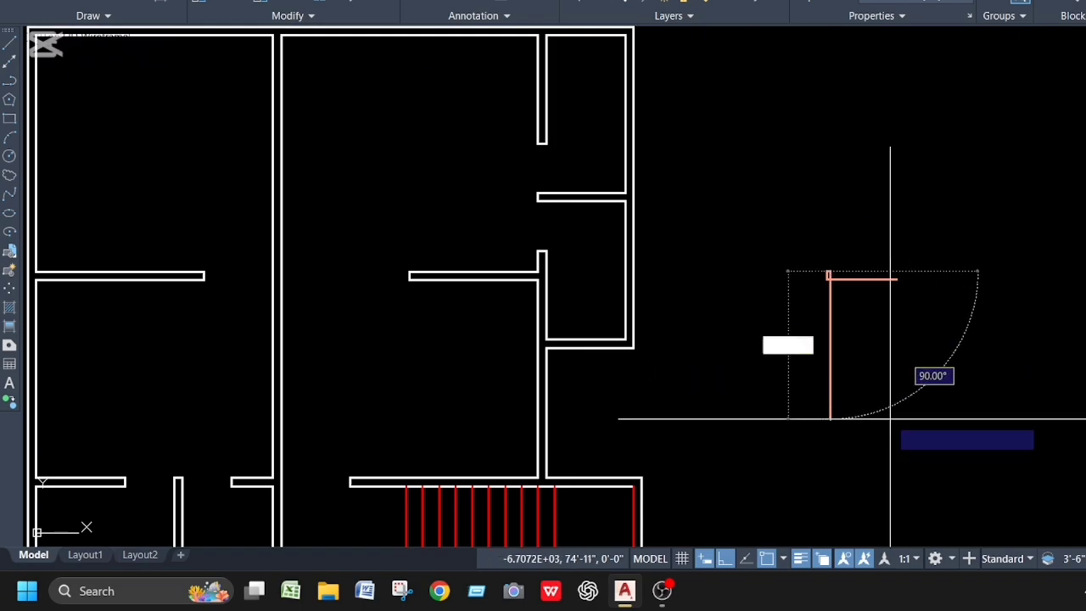
type("2\"")
key("Return")
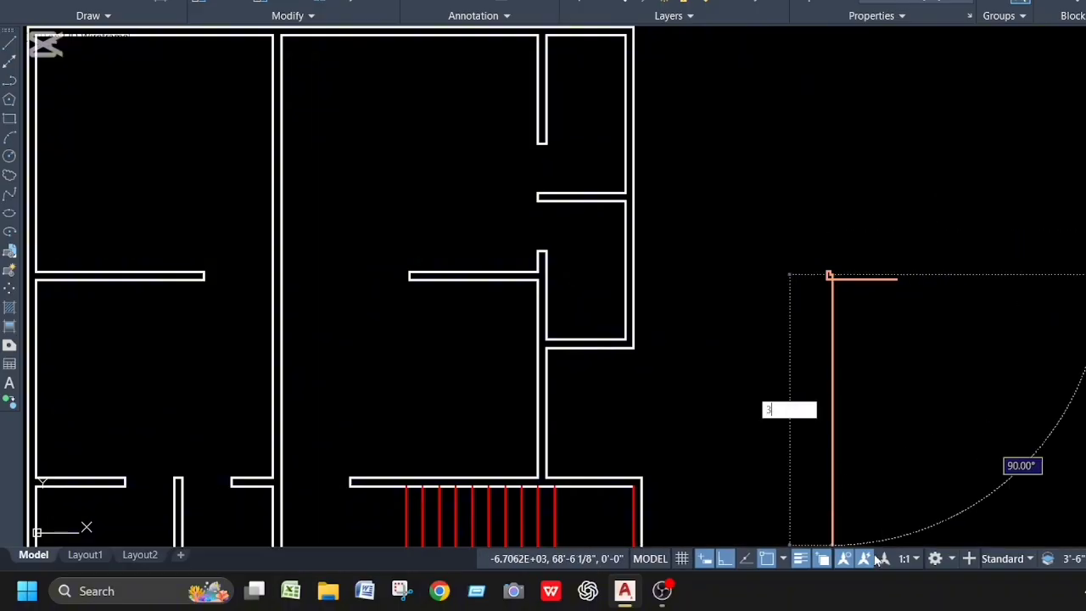
key("BackSpace")
key("BackSpace")
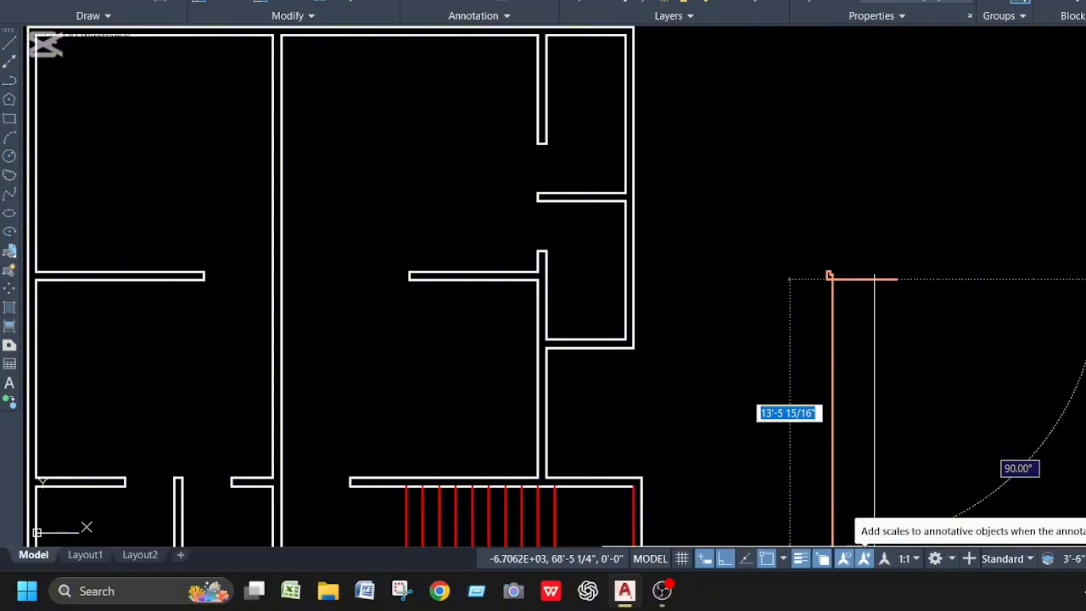
key("Escape")
scroll(814, 280, "up", 3)
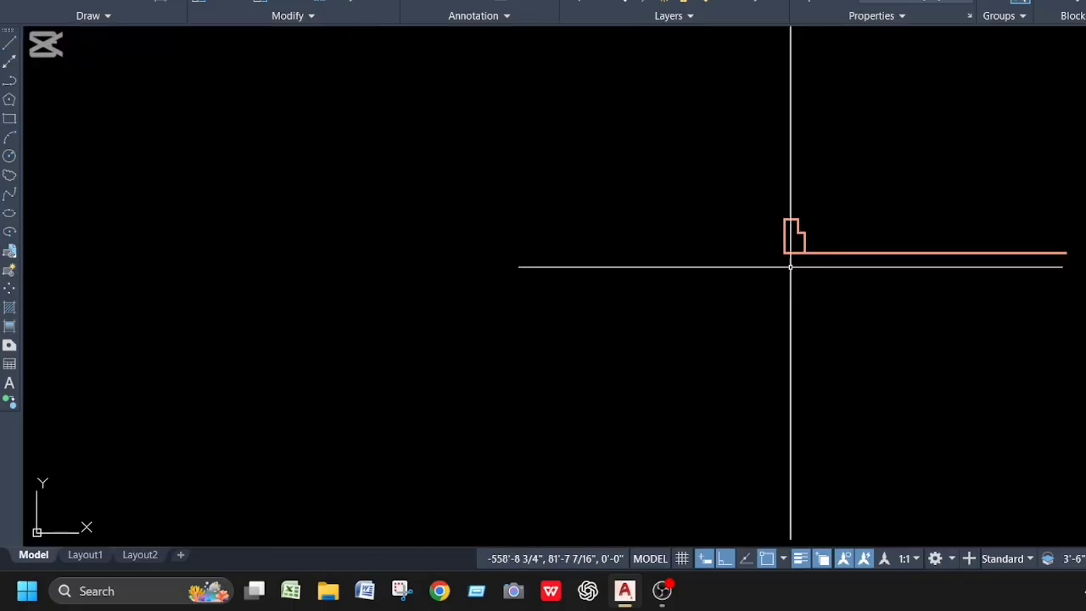
Mirror the jamb profile about the midpoint of the 3'-6" line to its east end, keeping the original
left_click(761, 156)
left_click(868, 319)
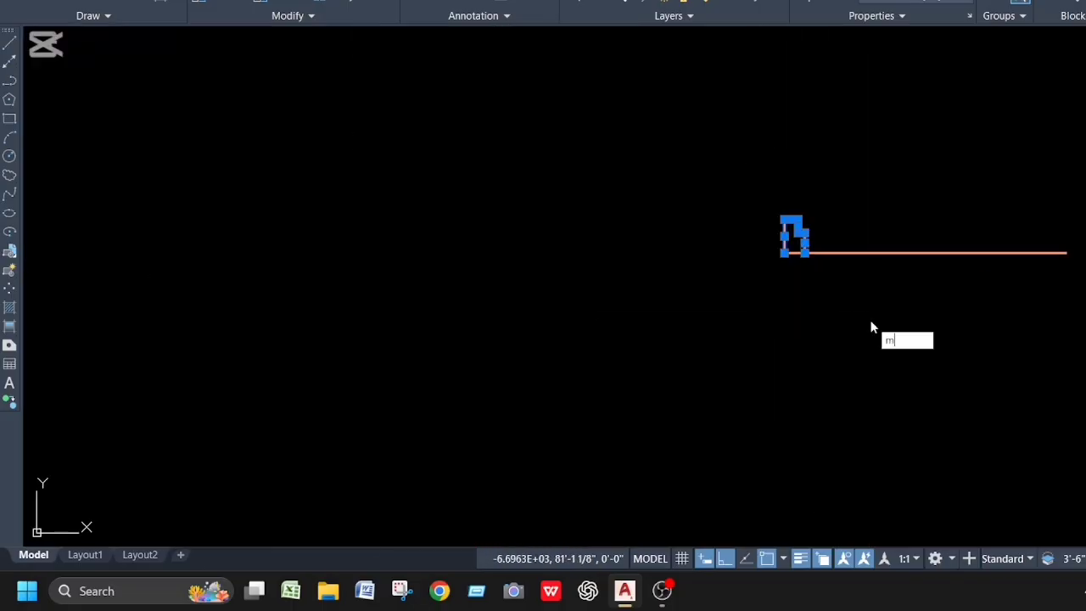
key("Return")
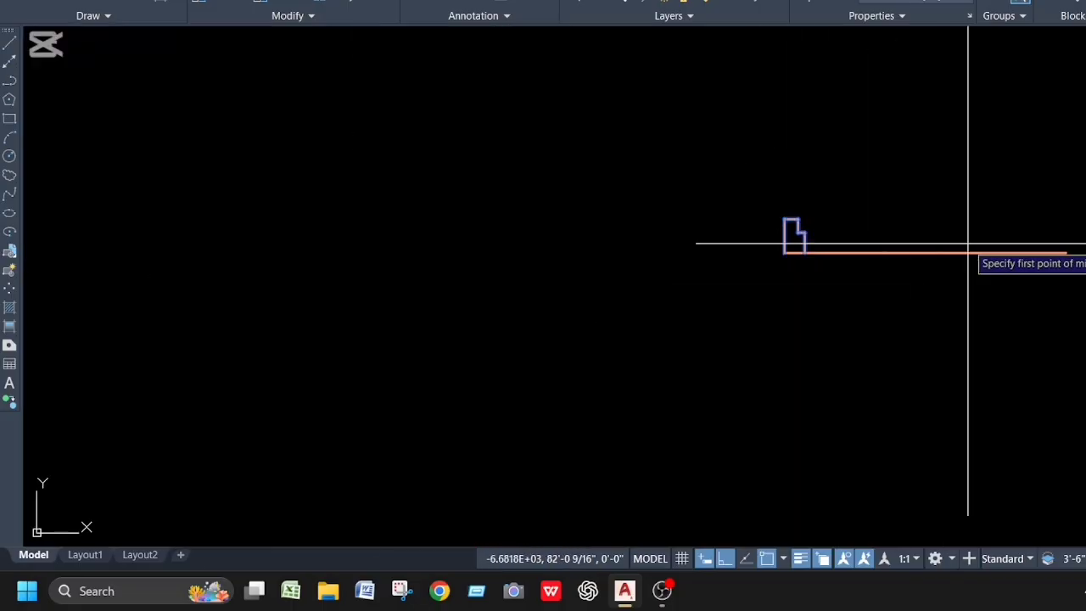
left_click(925, 253)
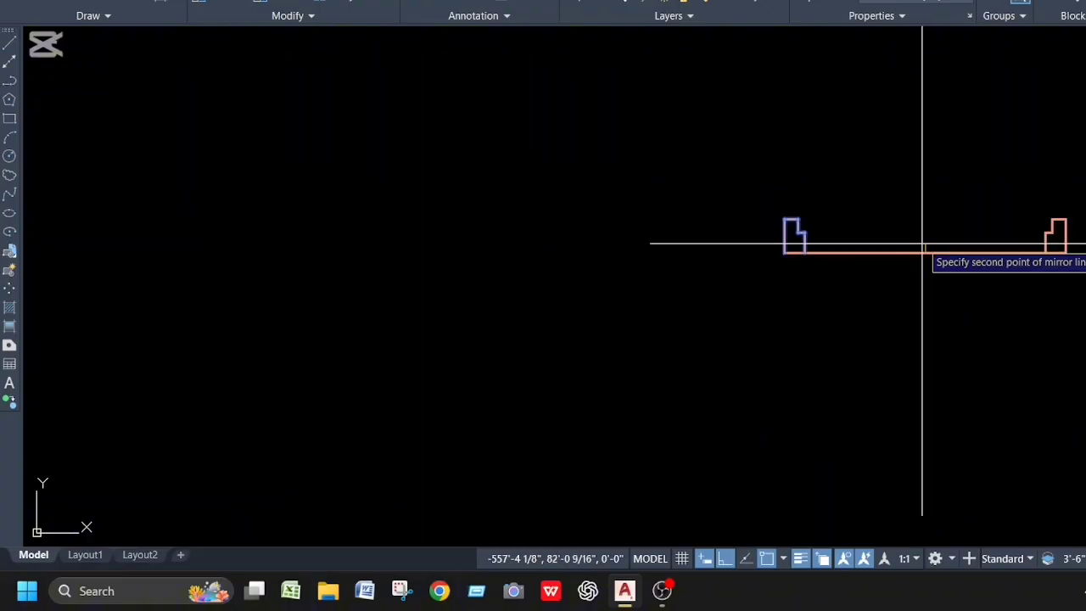
left_click(924, 204)
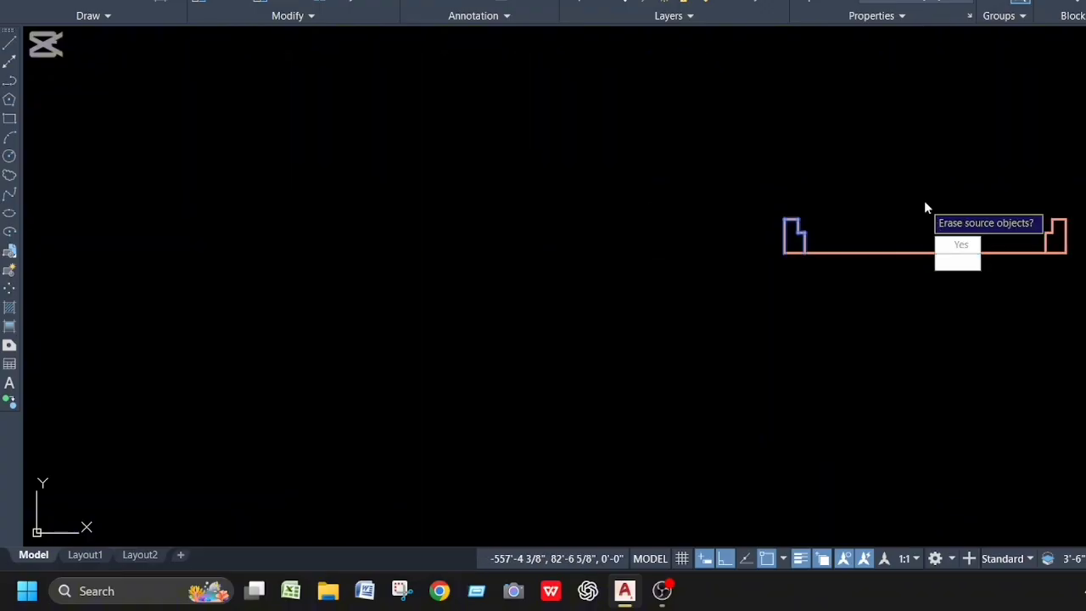
key("Return")
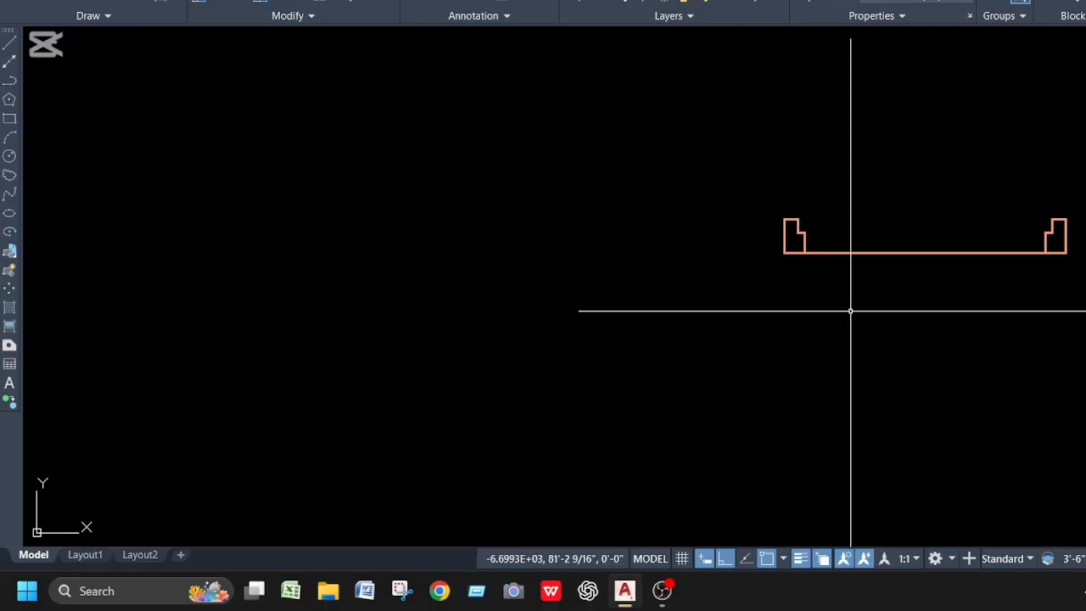
Draw a 7' vertical line up from the west jamb's inner top corner and a parallel line up from its notch's outer corner
type("l")
key("Return")
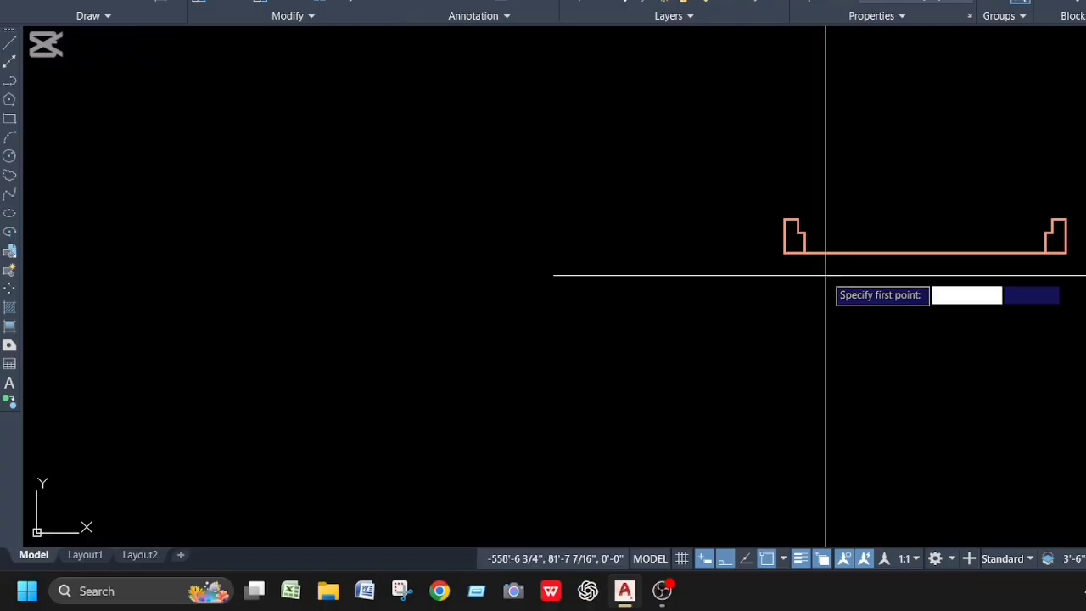
left_click(797, 219)
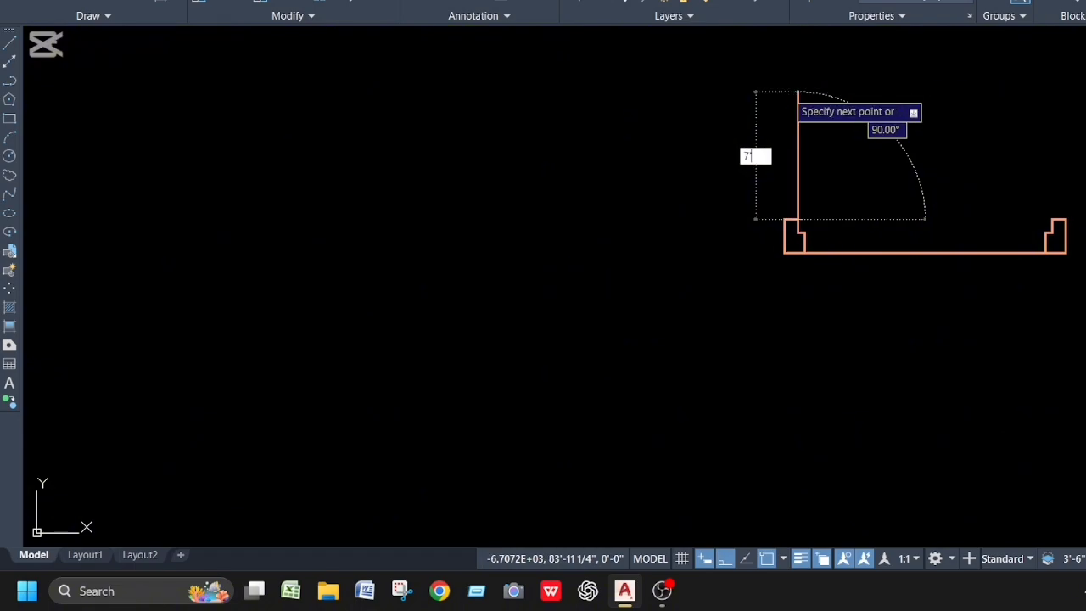
key("Return")
key("Escape")
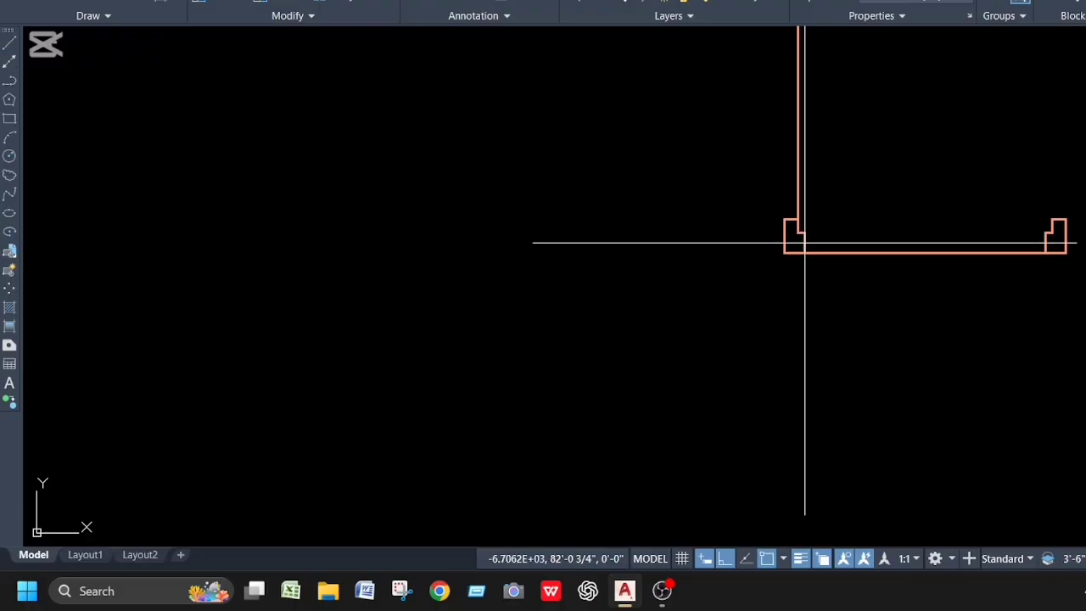
key("space")
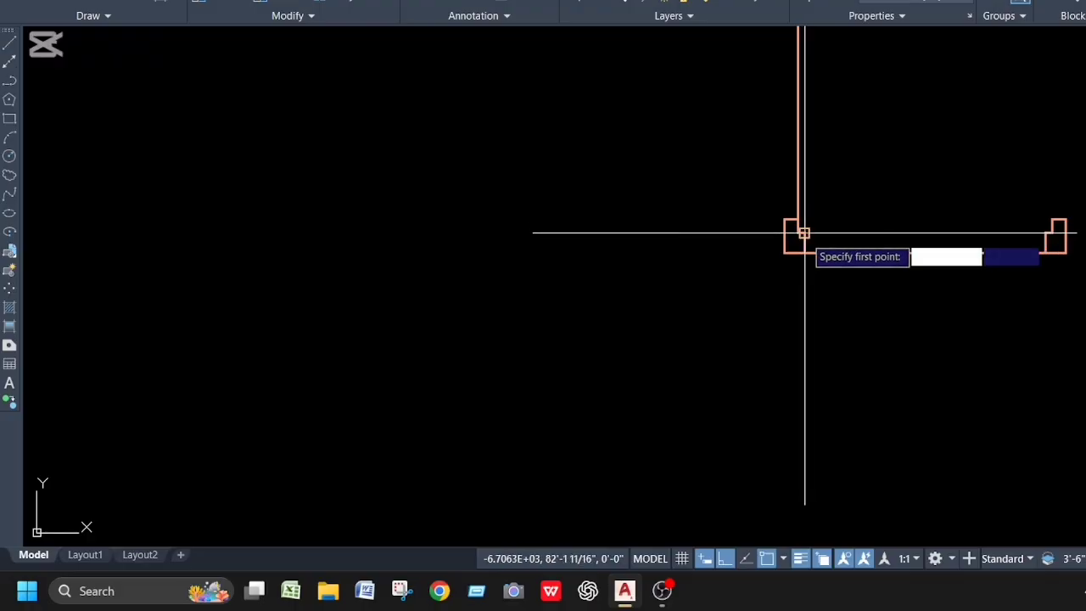
left_click(802, 232)
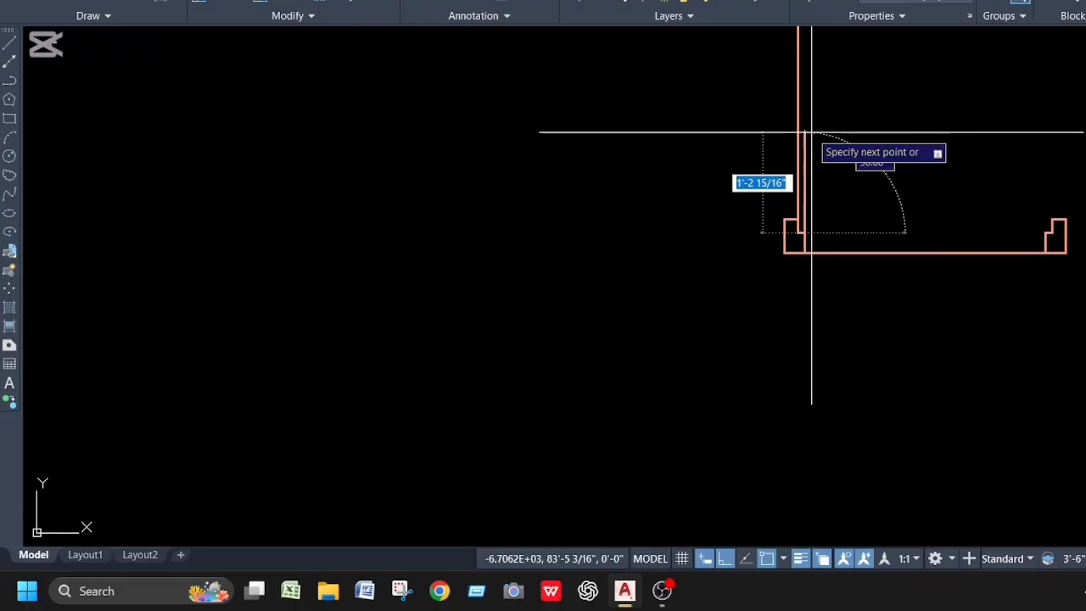
key("Return")
key("Escape")
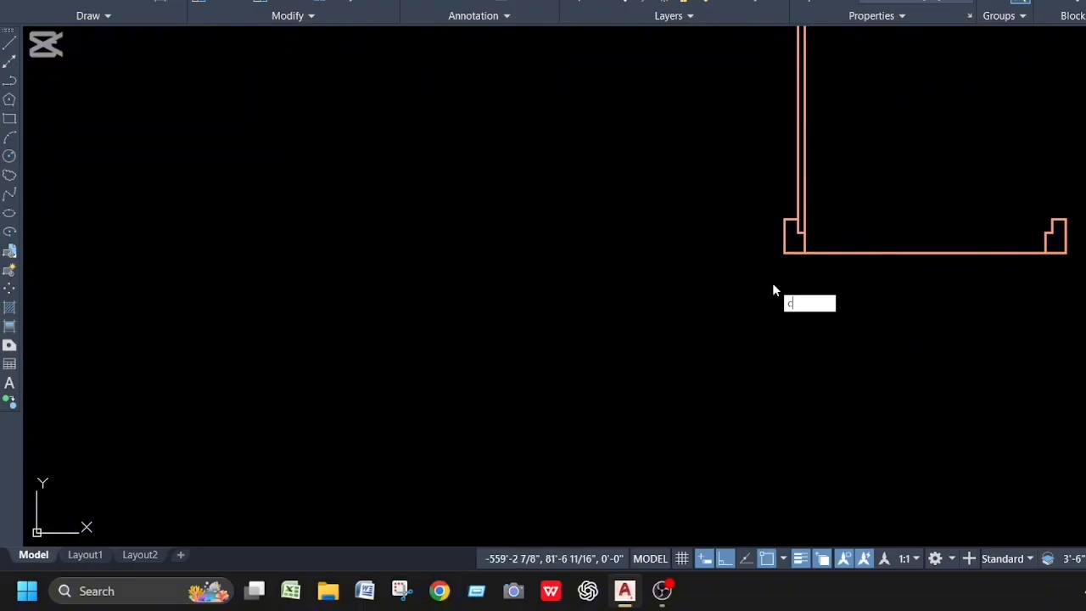
Draw a circle centred on the west jamb's inner top corner with its radius reaching the east jamb's inner top corner
type("c")
key("Return")
scroll(806, 221, "up", 2)
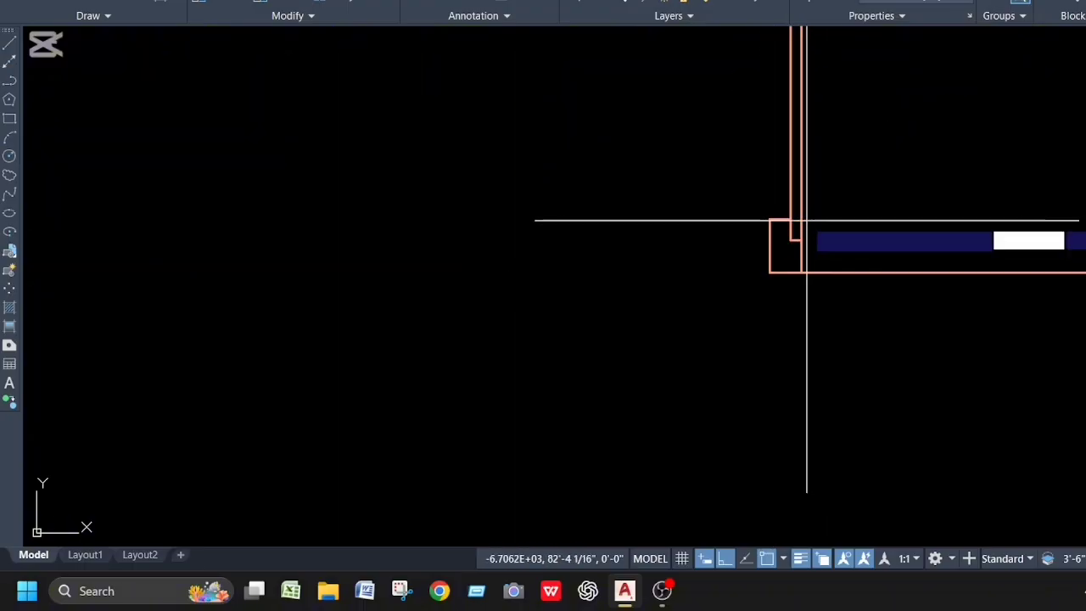
scroll(781, 240, "up", 3)
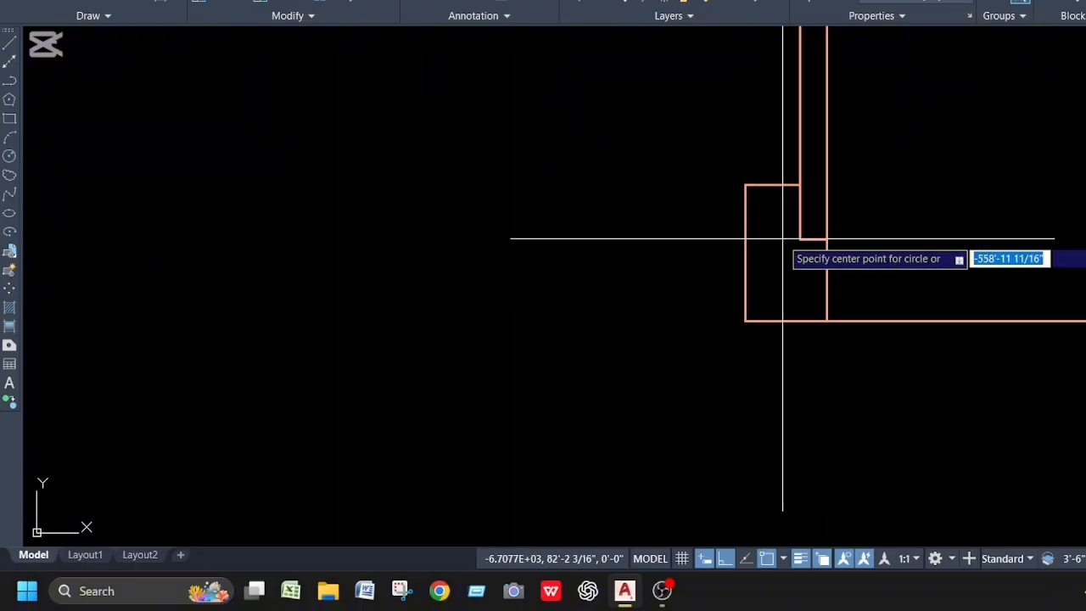
left_click(799, 184)
scroll(924, 221, "down", 5)
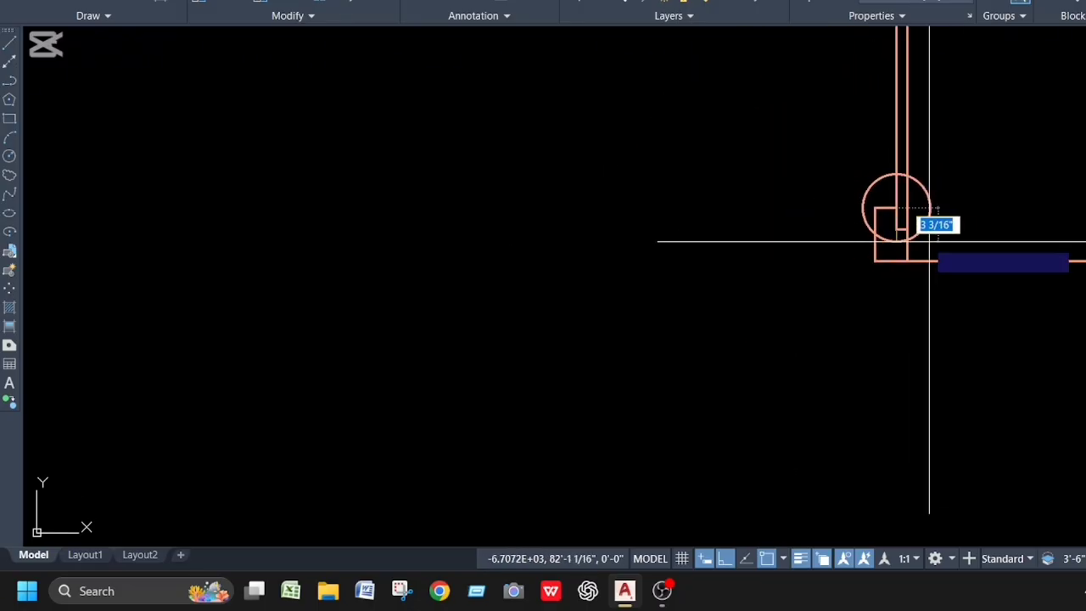
scroll(981, 229, "up", 6)
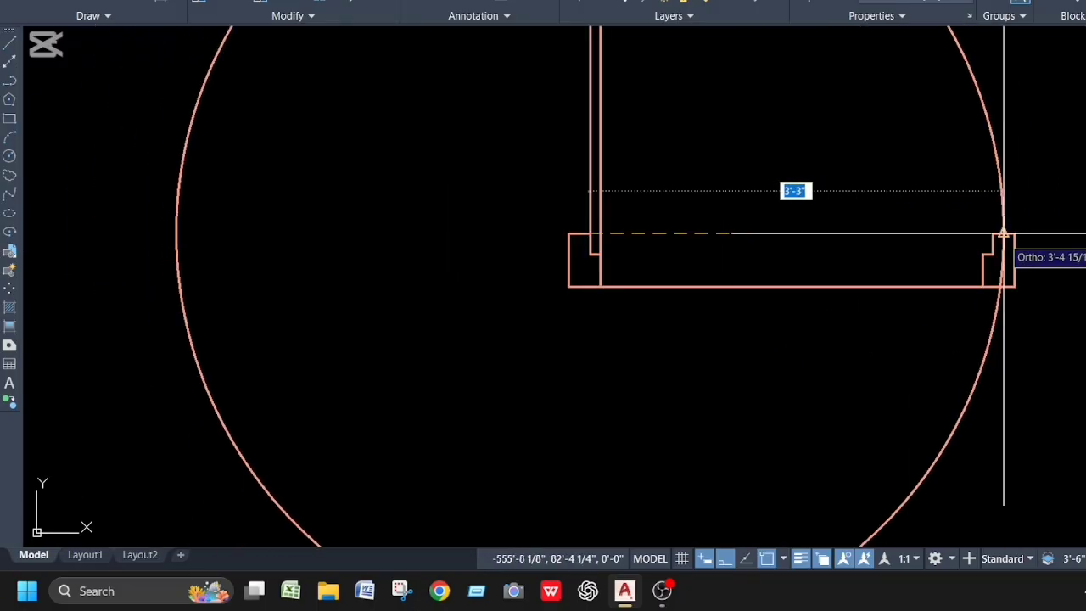
left_click(991, 237)
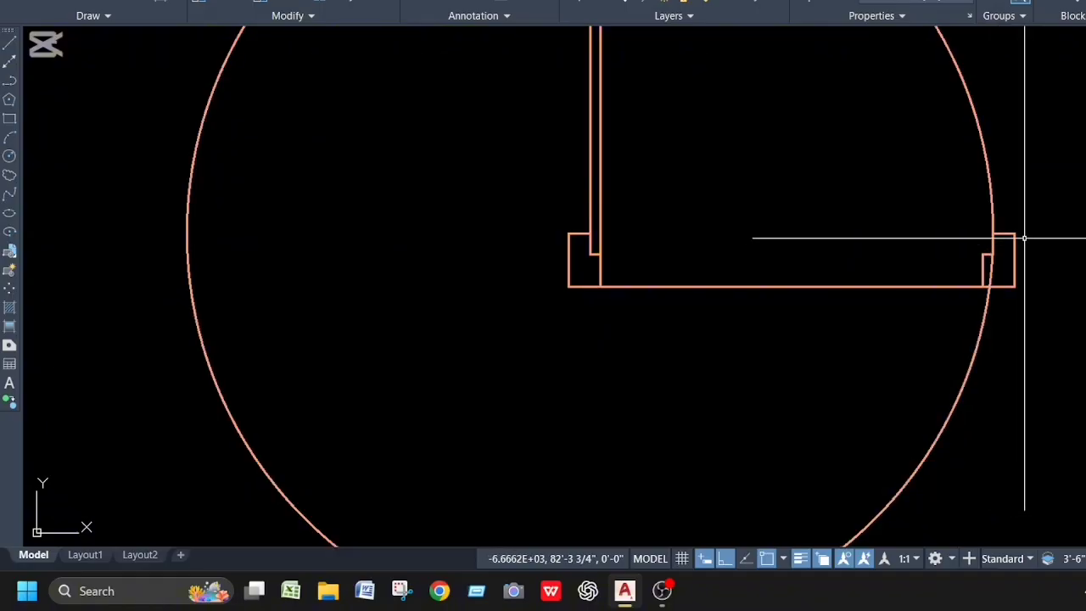
Trim the circle to the quarter arc running from the top of the door leaf to the east jamb
type("tr")
key("Return")
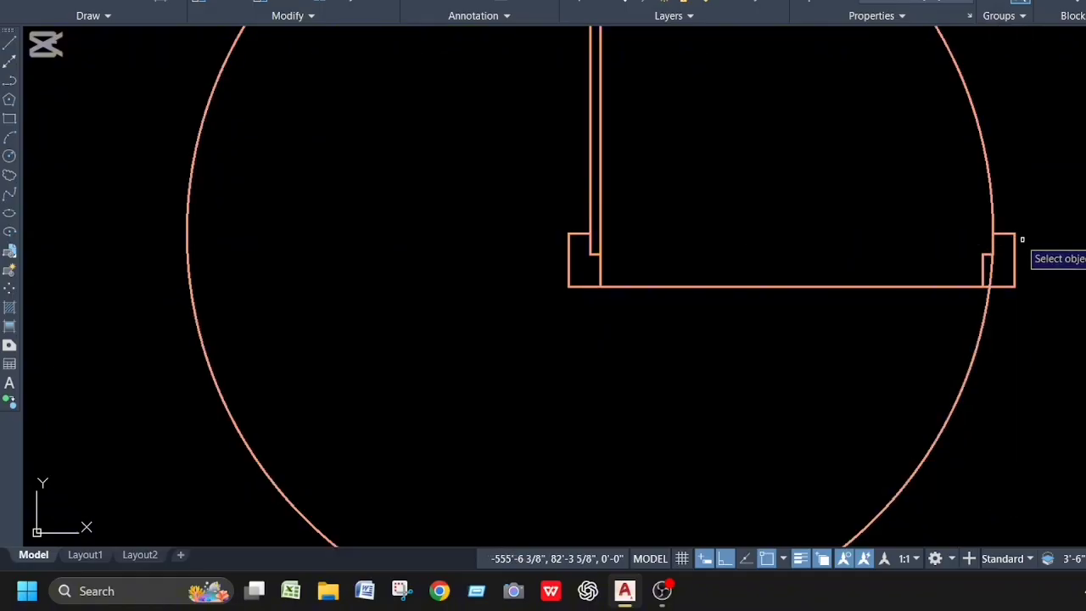
left_click(985, 371)
scroll(950, 311, "down", 4)
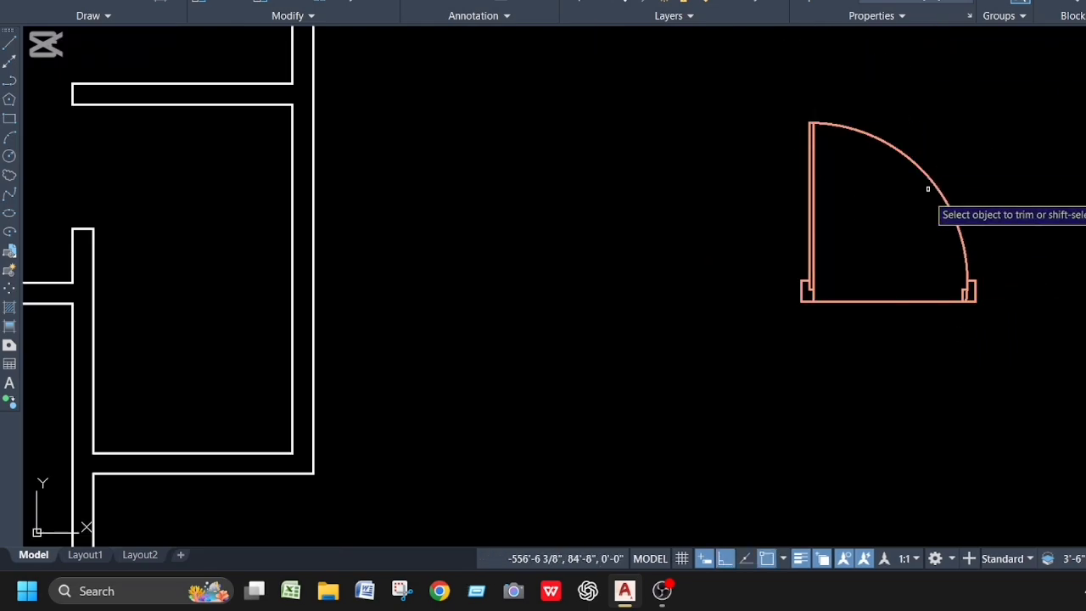
Trim away the base line between the two jambs and the leftover arc segments inside the east jamb
scroll(924, 212, "up", 2)
left_click_drag(922, 257, 901, 400)
scroll(984, 326, "up", 3)
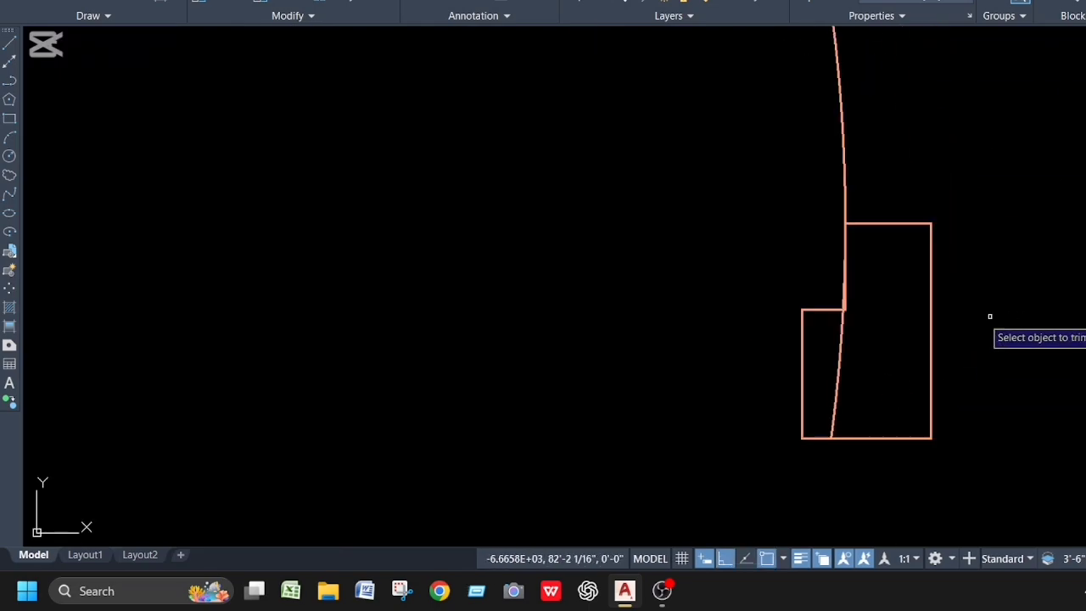
scroll(840, 322, "up", 2)
mouse_move(828, 351)
left_mouse_down()
mouse_move(805, 380)
mouse_move(837, 363)
left_mouse_up()
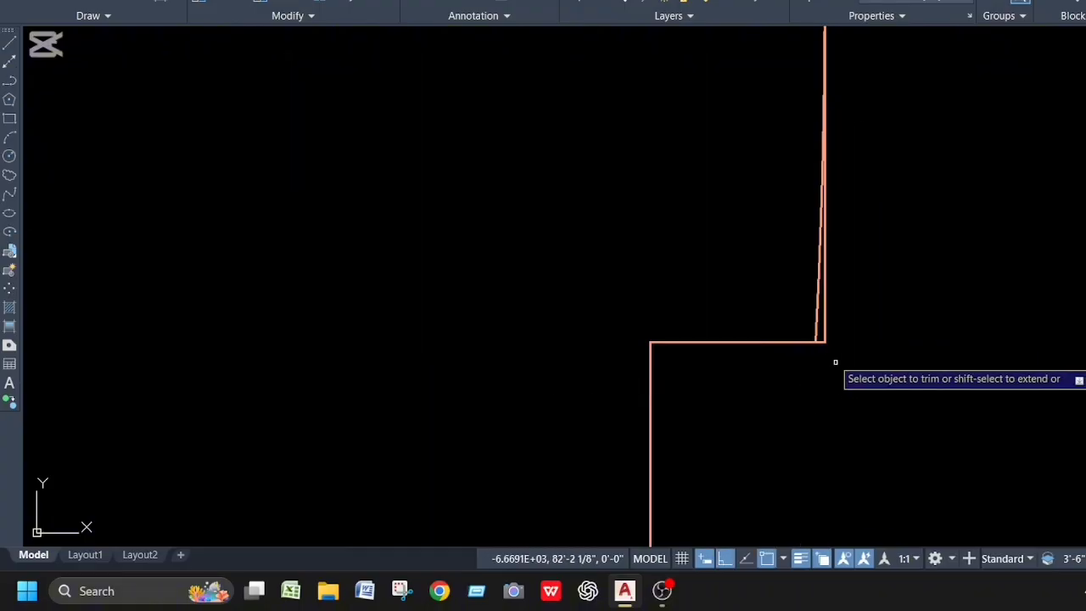
scroll(827, 343, "up", 5)
scroll(806, 271, "down", 5)
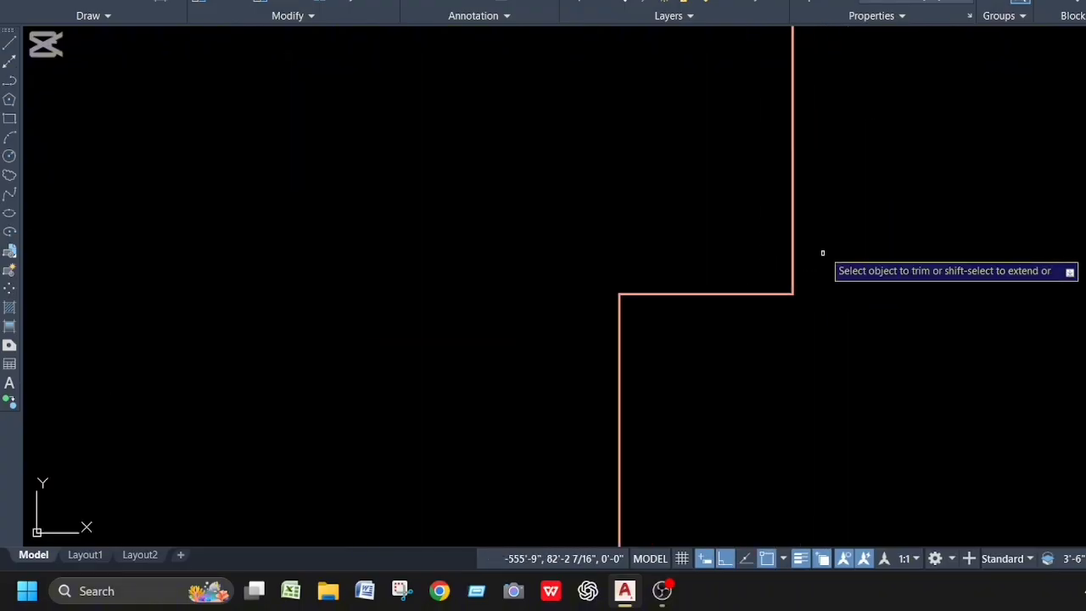
key("Escape")
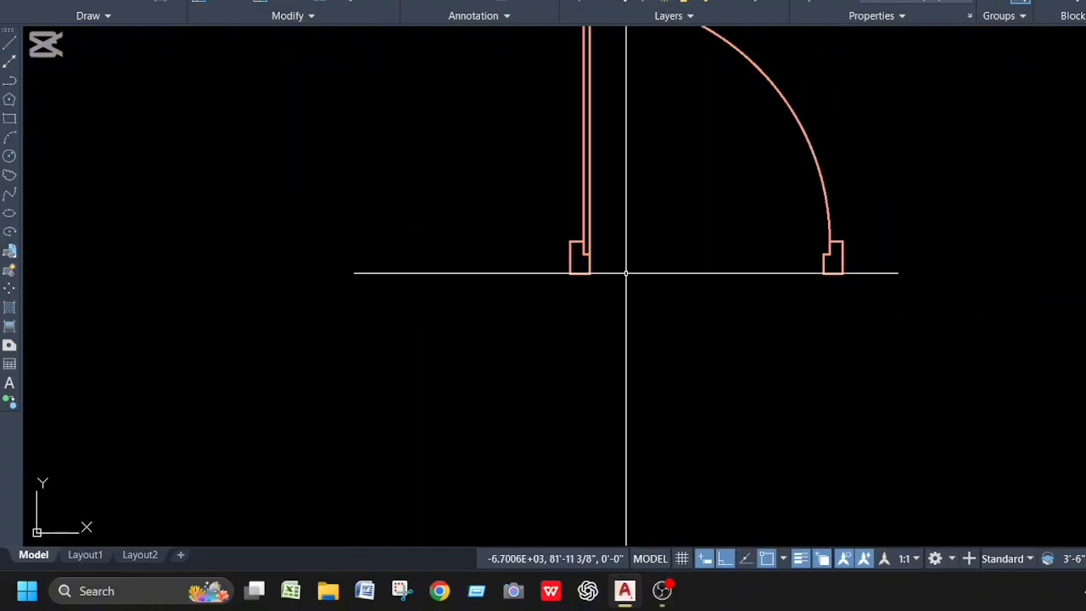
Extend the west jamb's top edge across the door leaf to the leaf's inner vertical line
scroll(602, 255, "up", 4)
type("e")
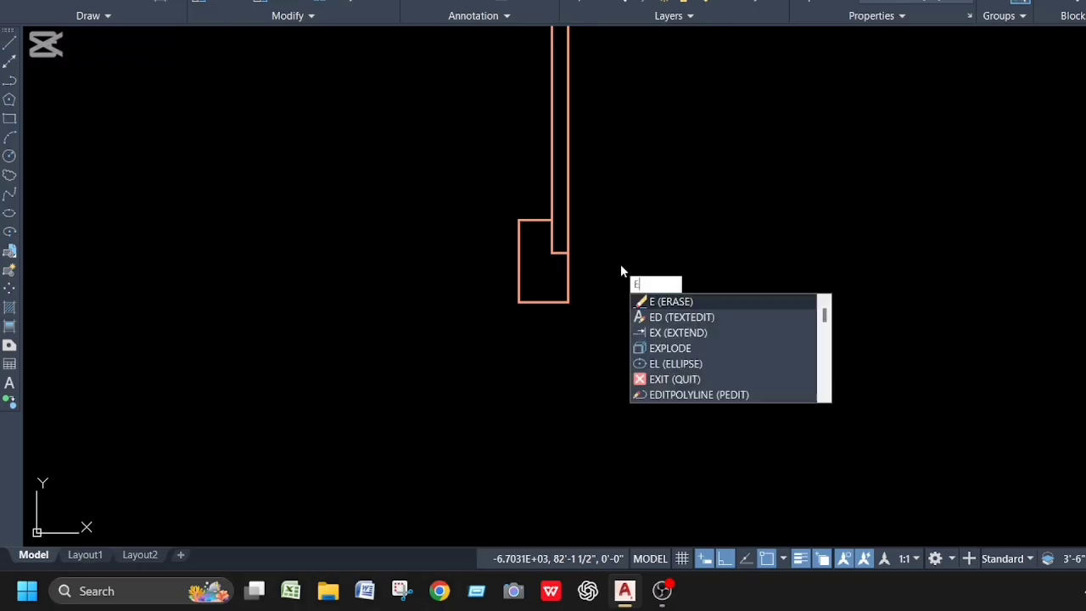
type("x")
key("Return")
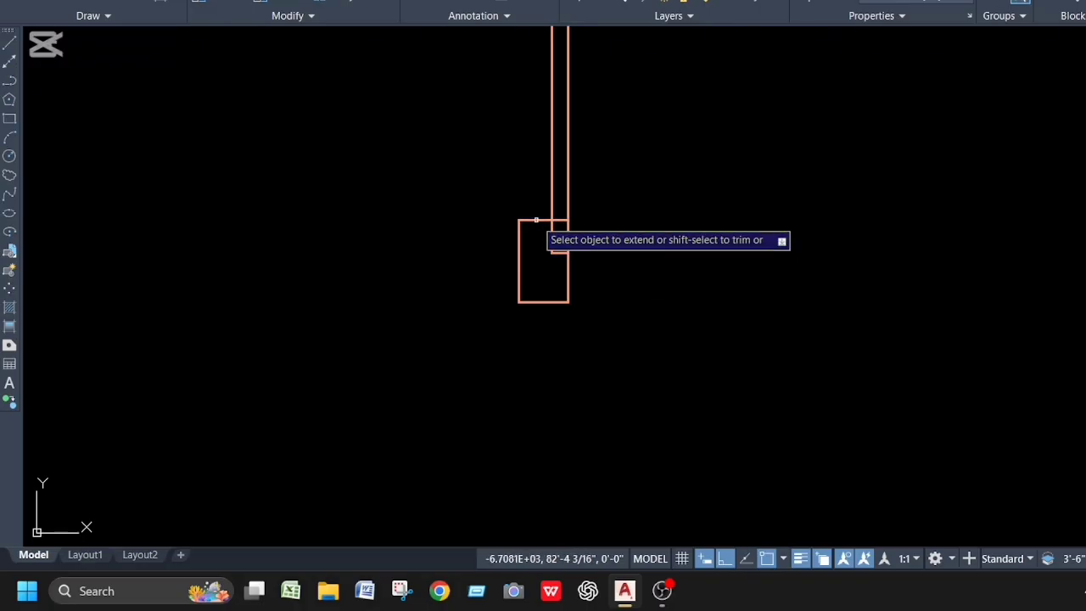
key("Escape")
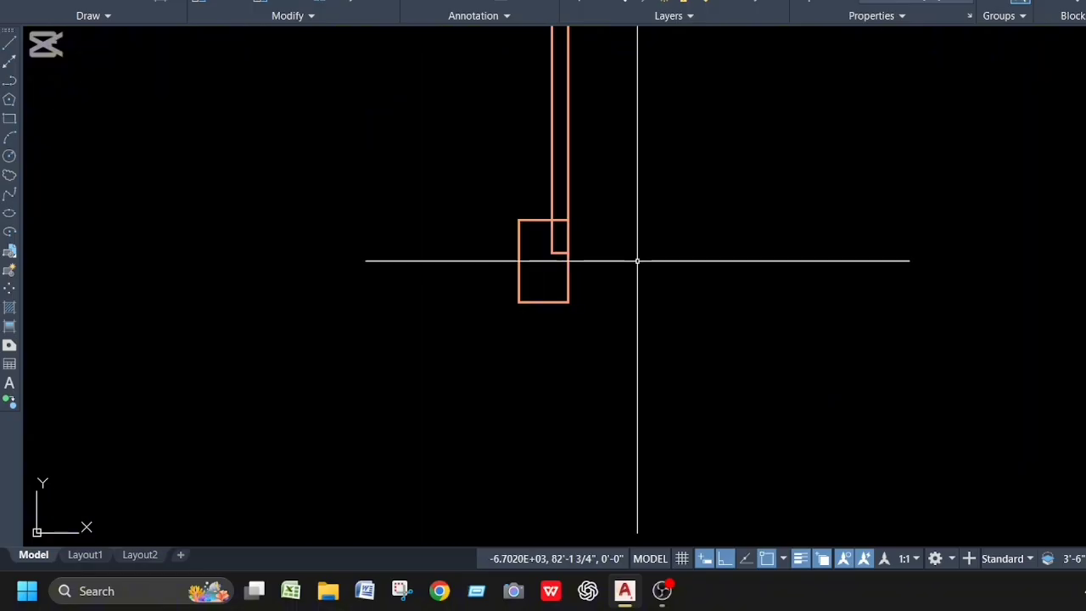
Trim the door leaf's inner vertical line between the extended top edge and the west jamb's notch
type("tr")
key("Return")
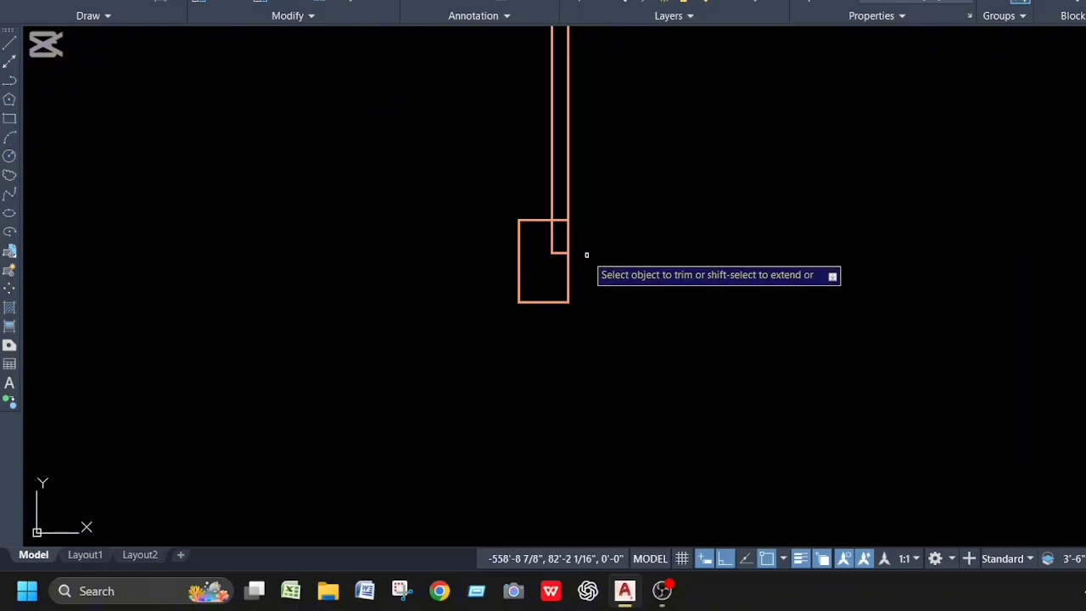
left_click(563, 232)
left_click(611, 235)
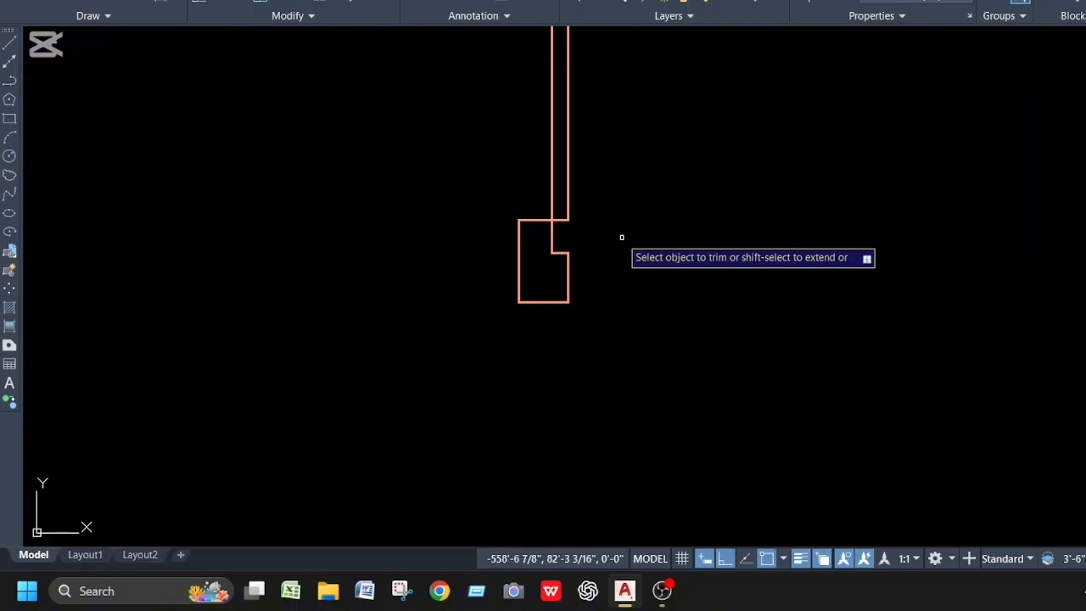
scroll(632, 240, "down", 10)
scroll(739, 251, "down", 2)
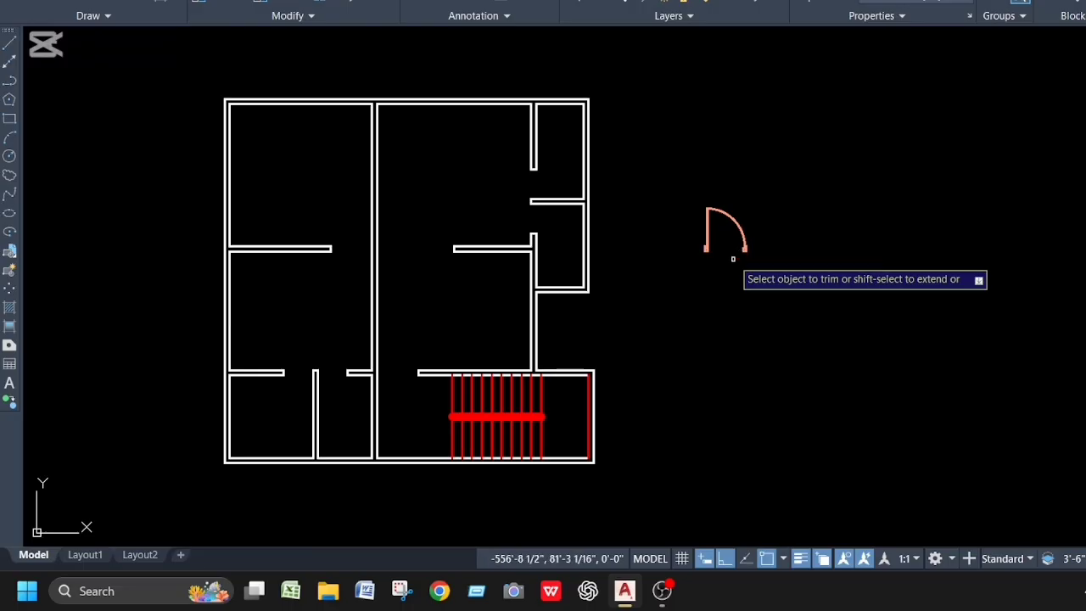
key("Escape")
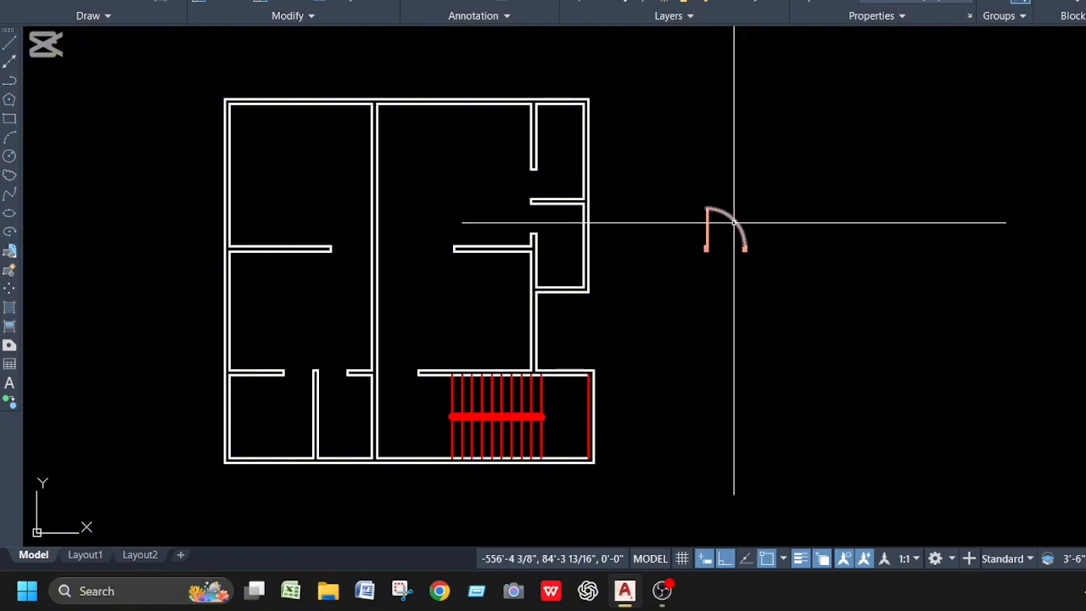
Copy the whole door symbol from its east jamb's bottom outer corner to the wall end beside the opening northwest of the staircase
left_click(672, 182)
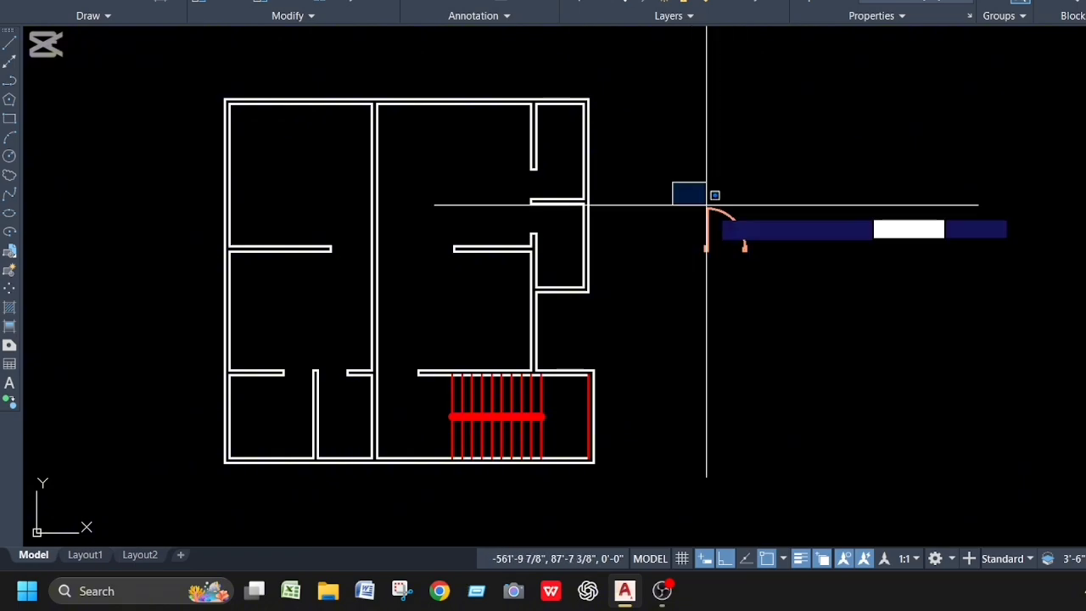
left_click(804, 310)
type("c")
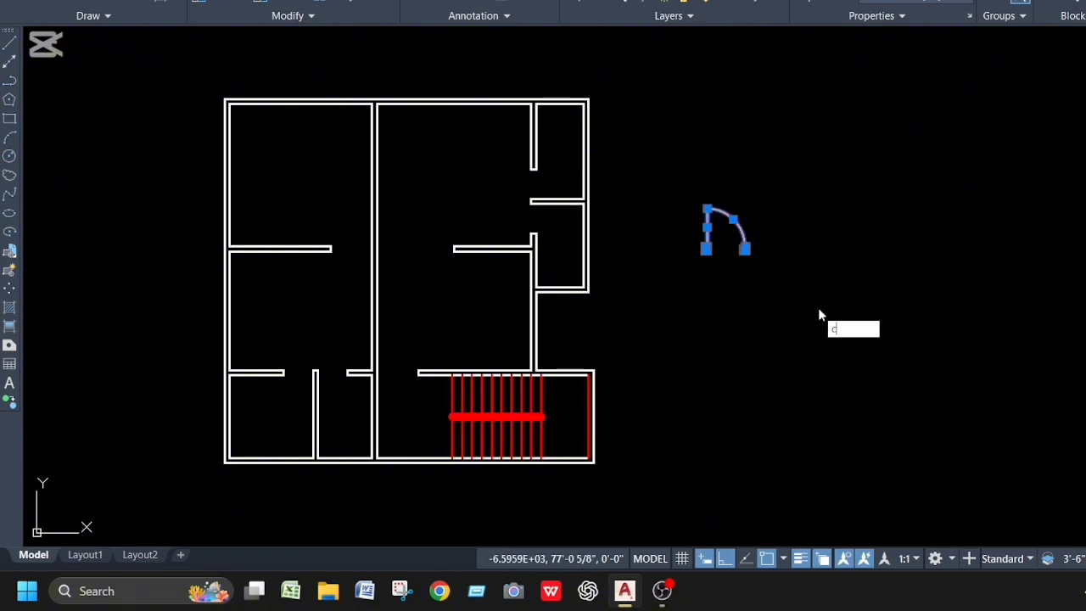
type("p")
key("Return")
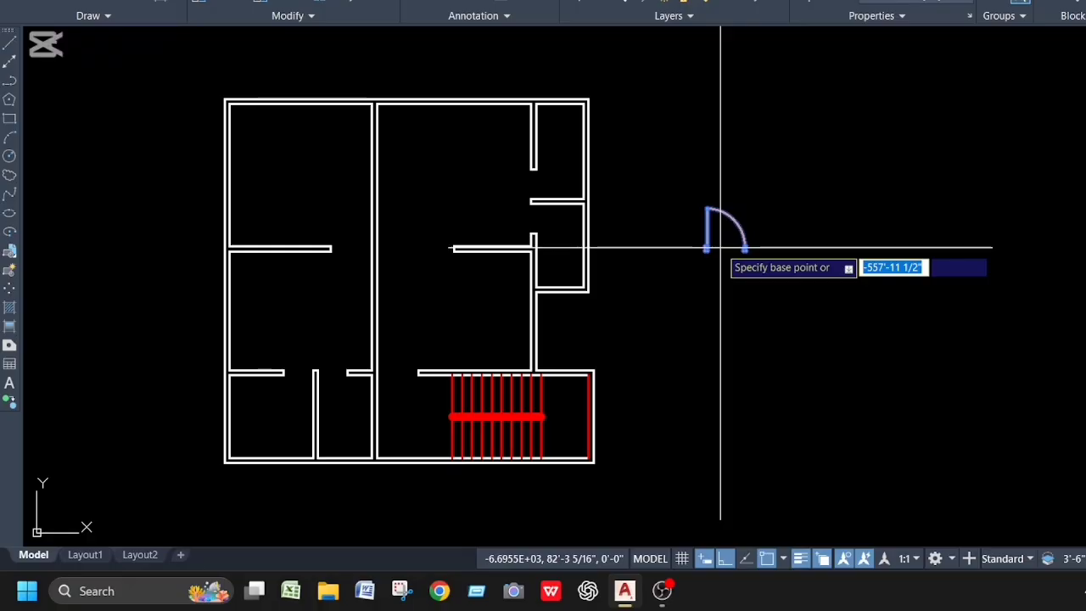
scroll(720, 247, "up", 4)
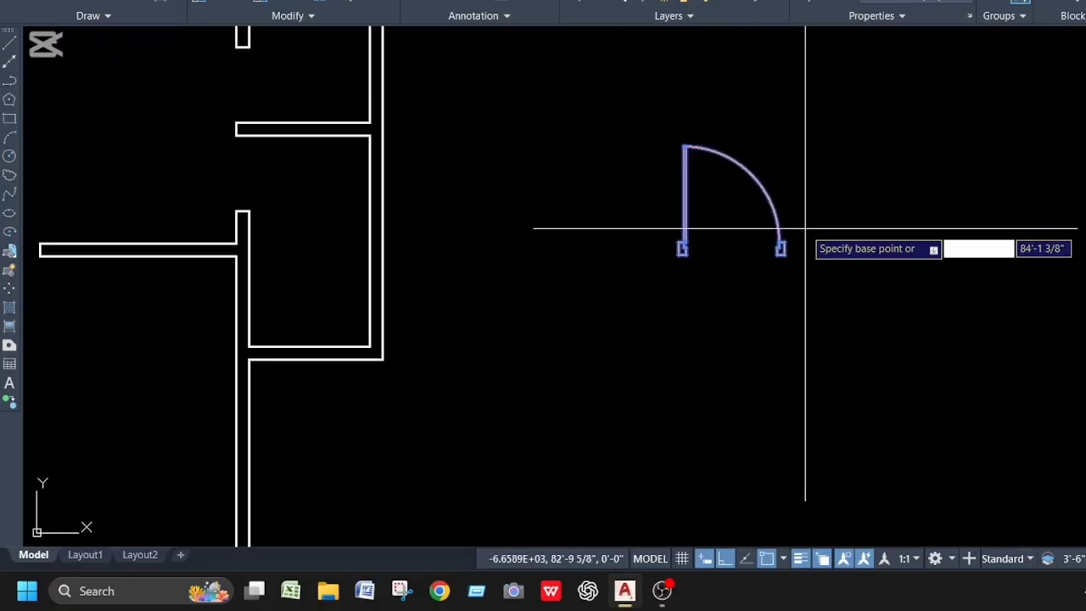
scroll(801, 242, "up", 2)
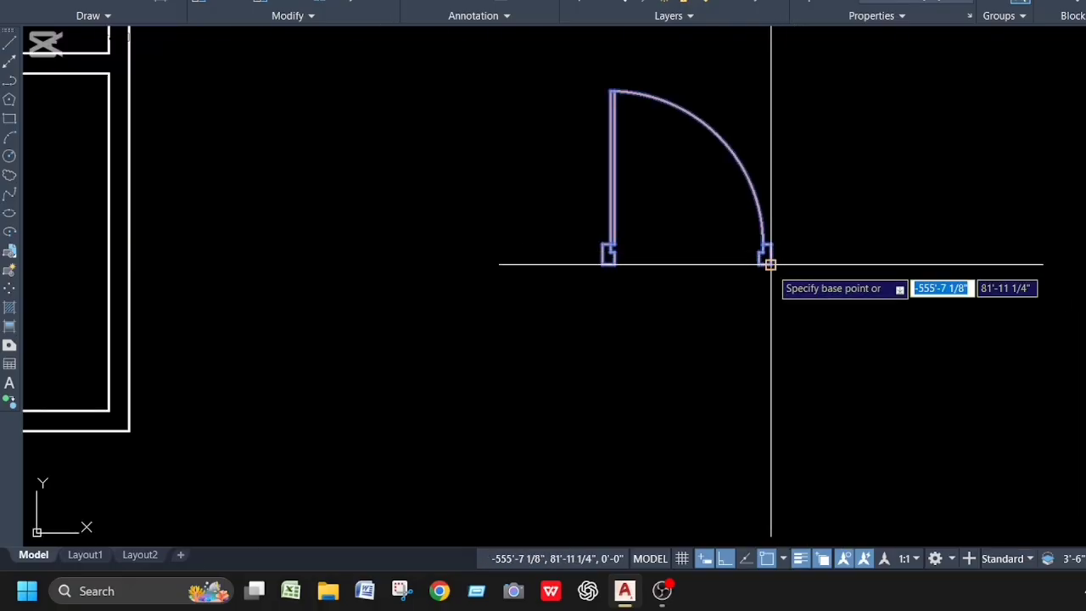
left_click(766, 263)
scroll(716, 291, "down", 5)
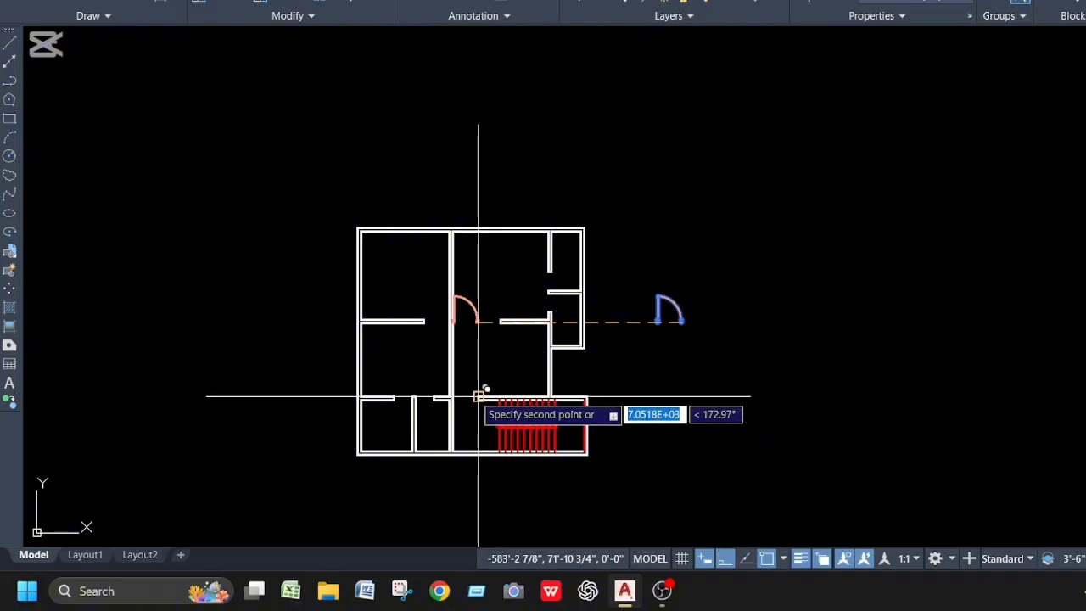
scroll(471, 388, "up", 5)
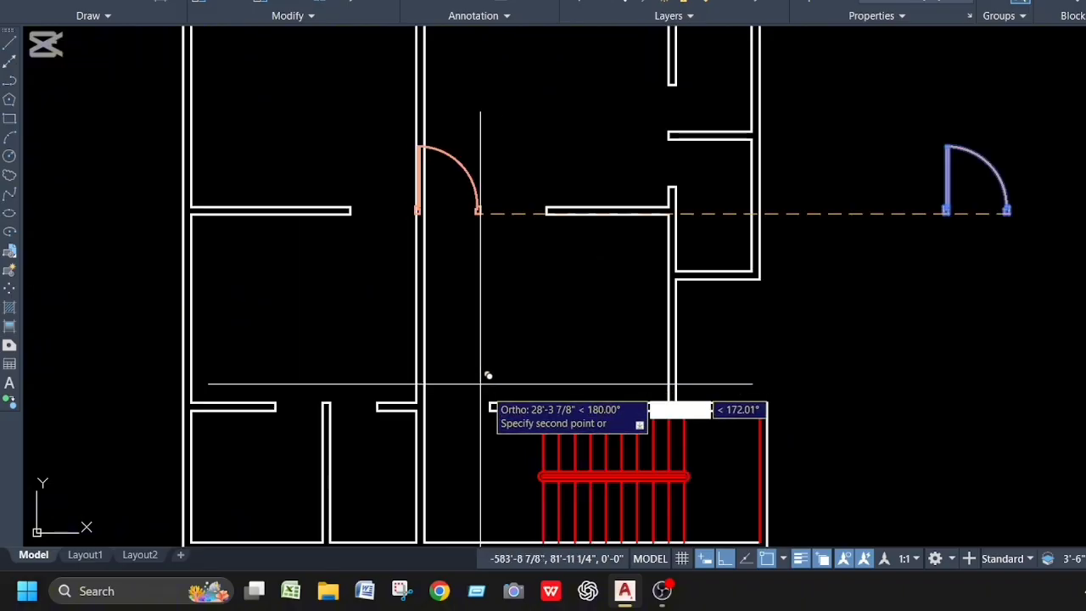
left_click(491, 425)
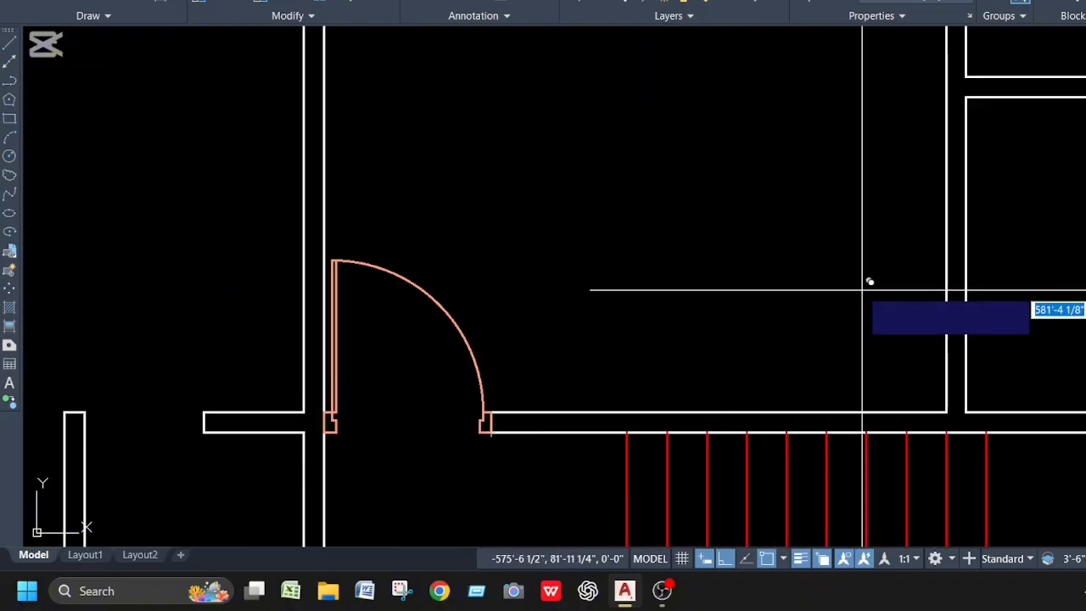
scroll(859, 288, "down", 5)
key("Escape")
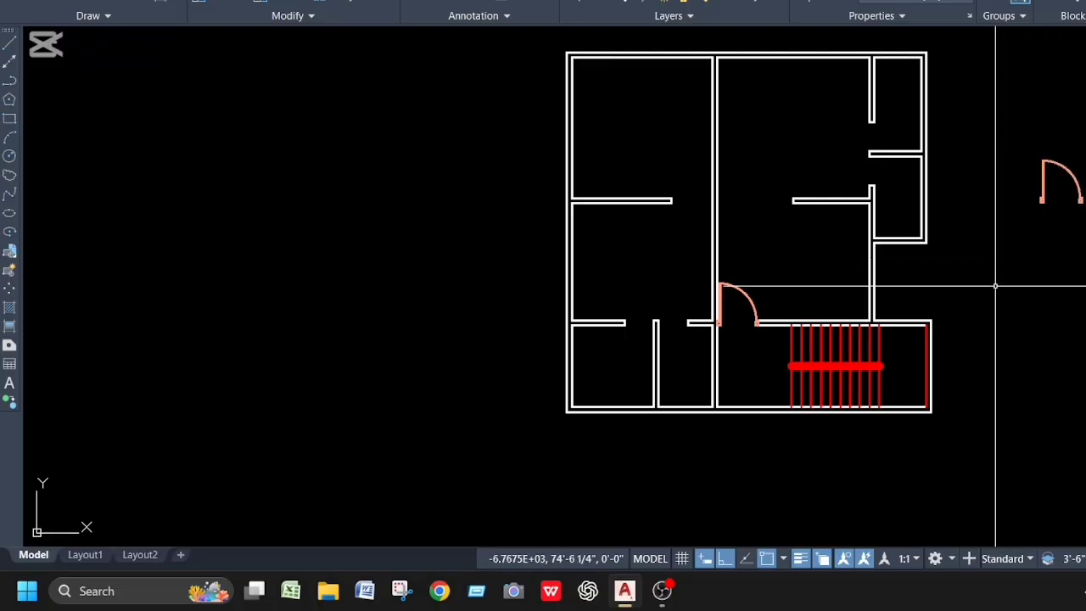
Erase the original door symbol outside the floor plan's east side
left_click(1006, 126)
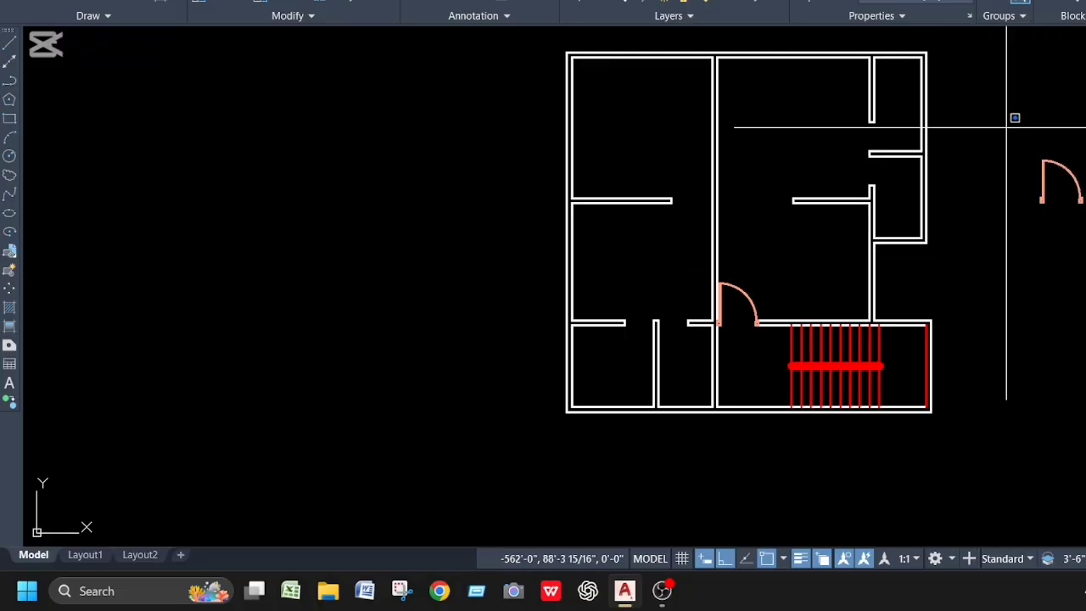
left_click(1084, 262)
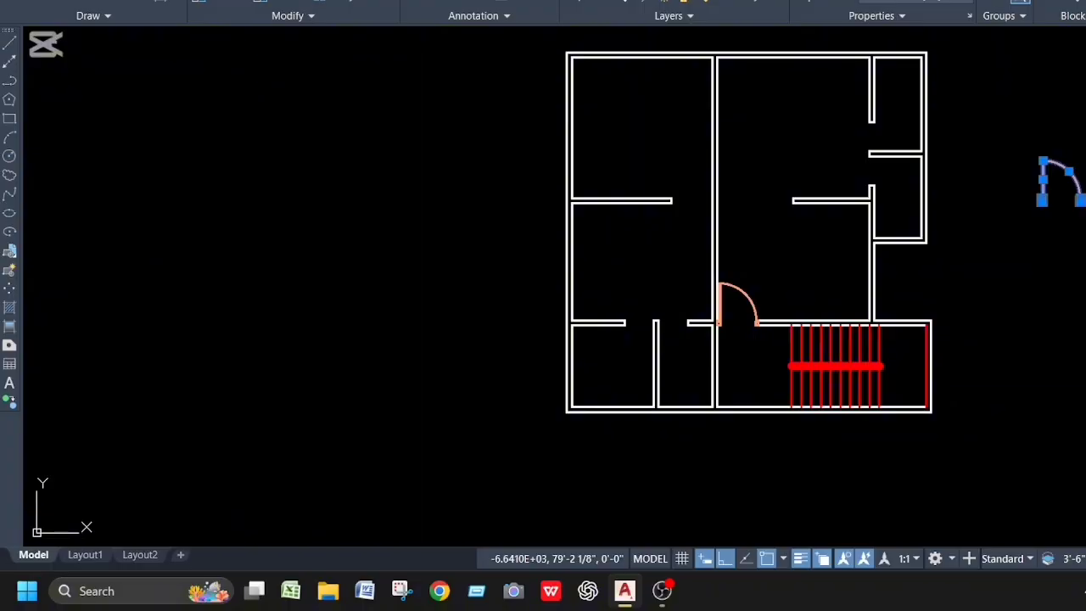
scroll(794, 281, "down", 2)
scroll(960, 214, "up", 4)
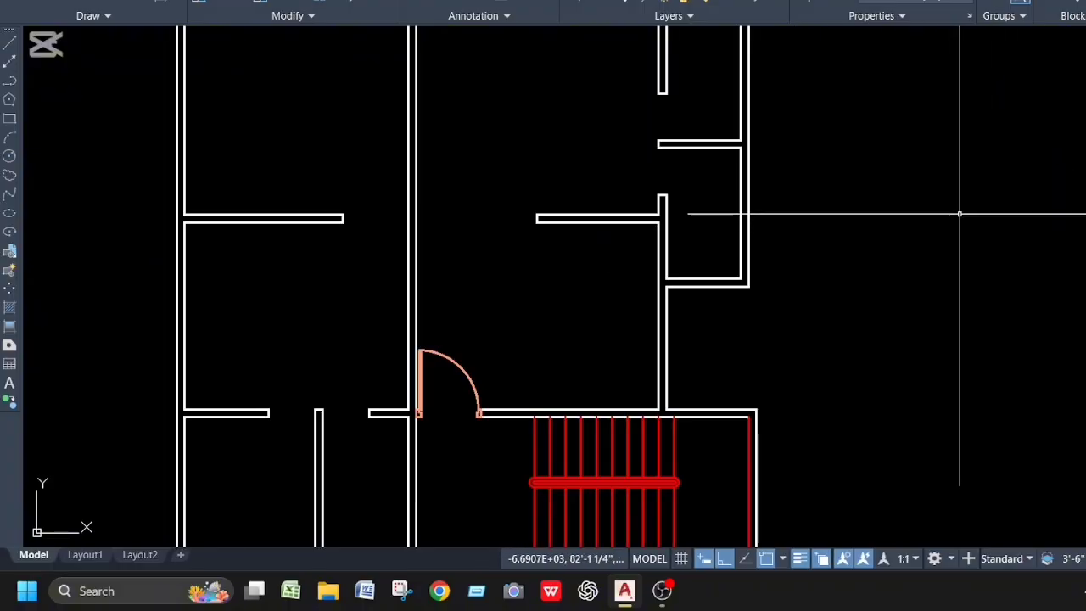
Make the window layer current
left_click(916, 2)
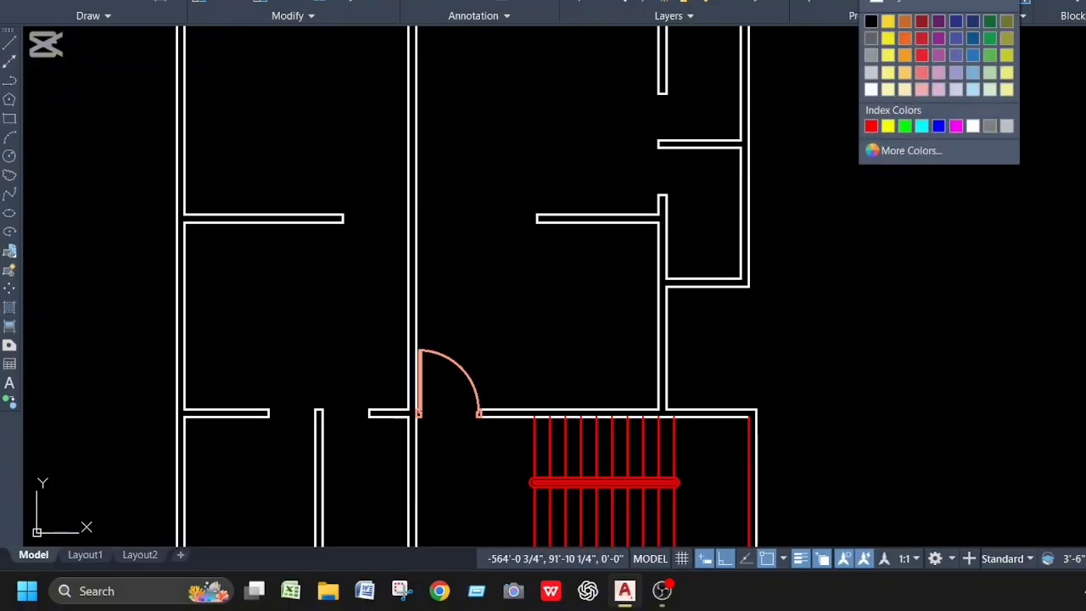
left_click(792, 118)
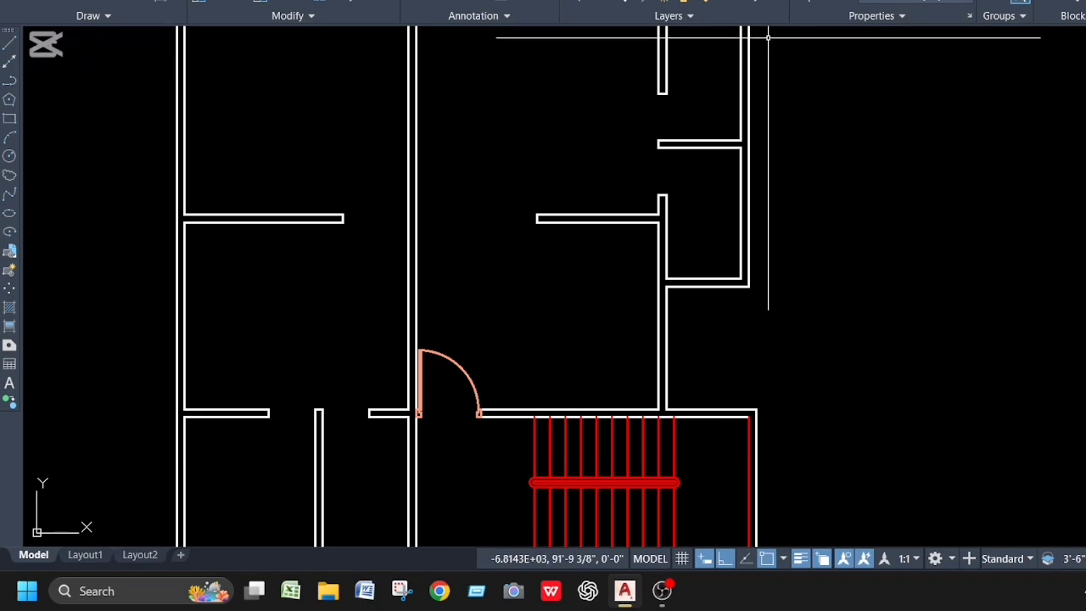
left_click(738, 2)
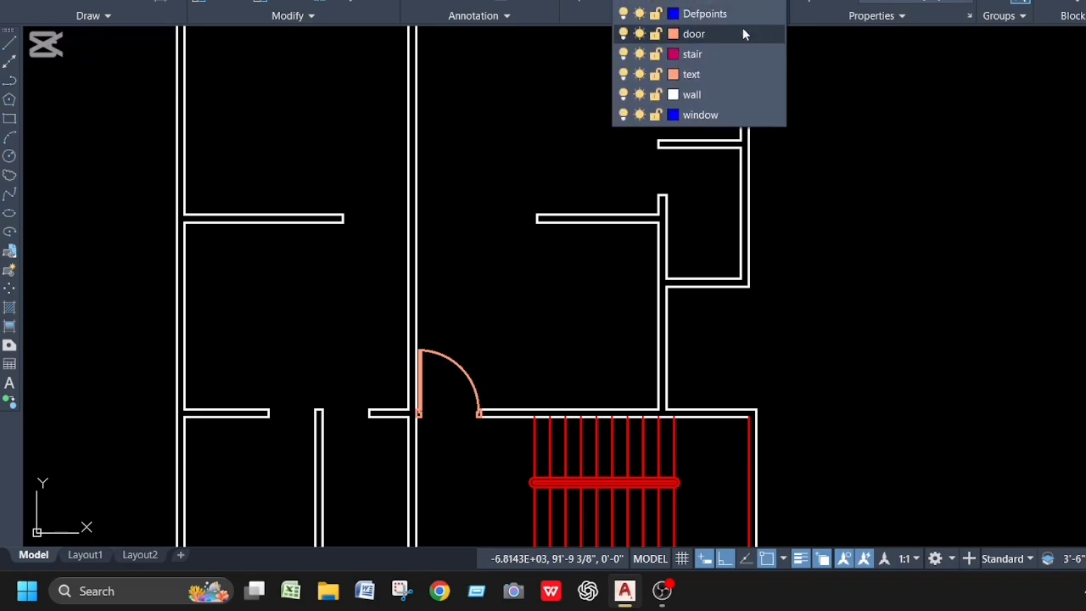
left_click(721, 113)
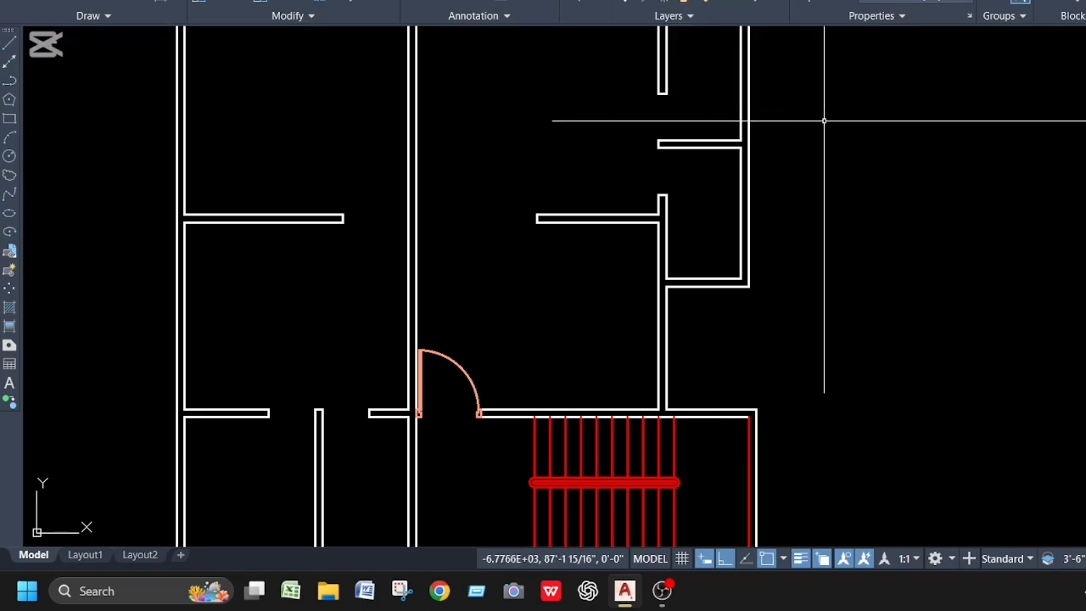
scroll(841, 166, "down", 4)
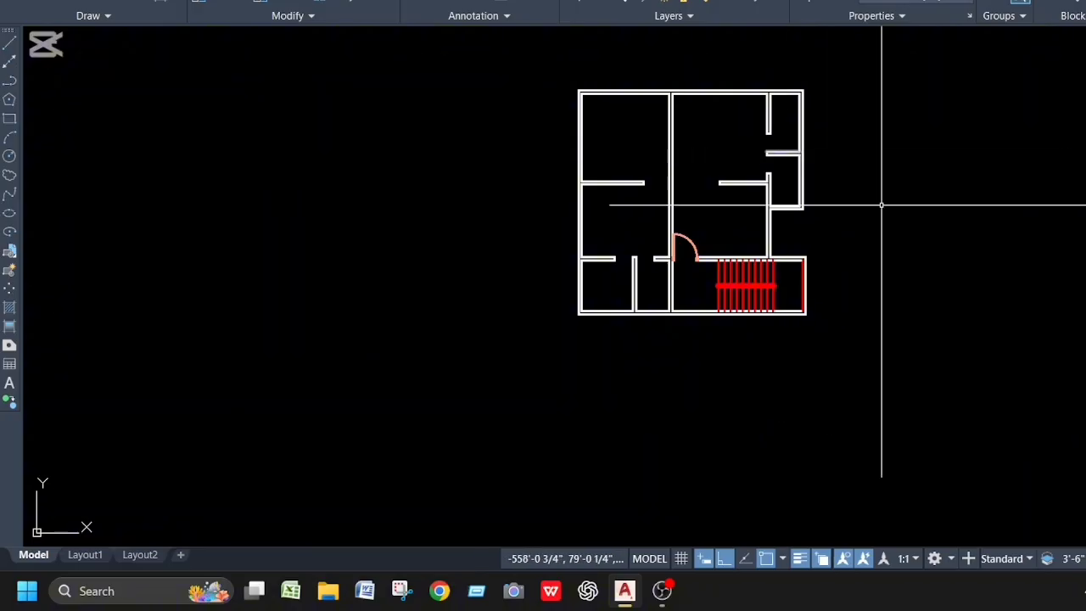
Draw a long, thin horizontal window rectangle outside the floor plan's east side
type("RE")
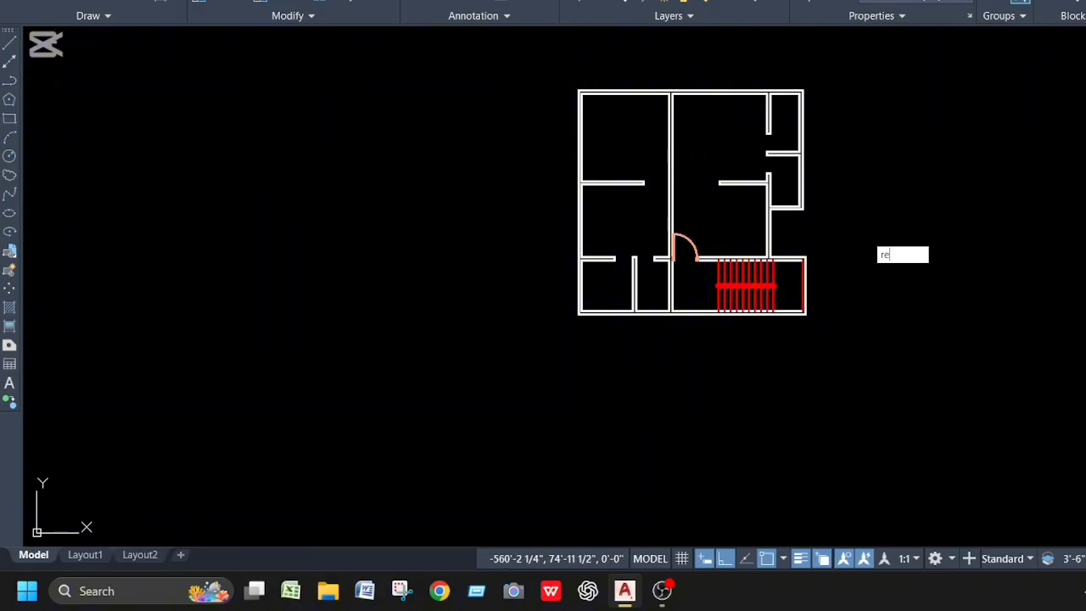
type("C")
key("Return")
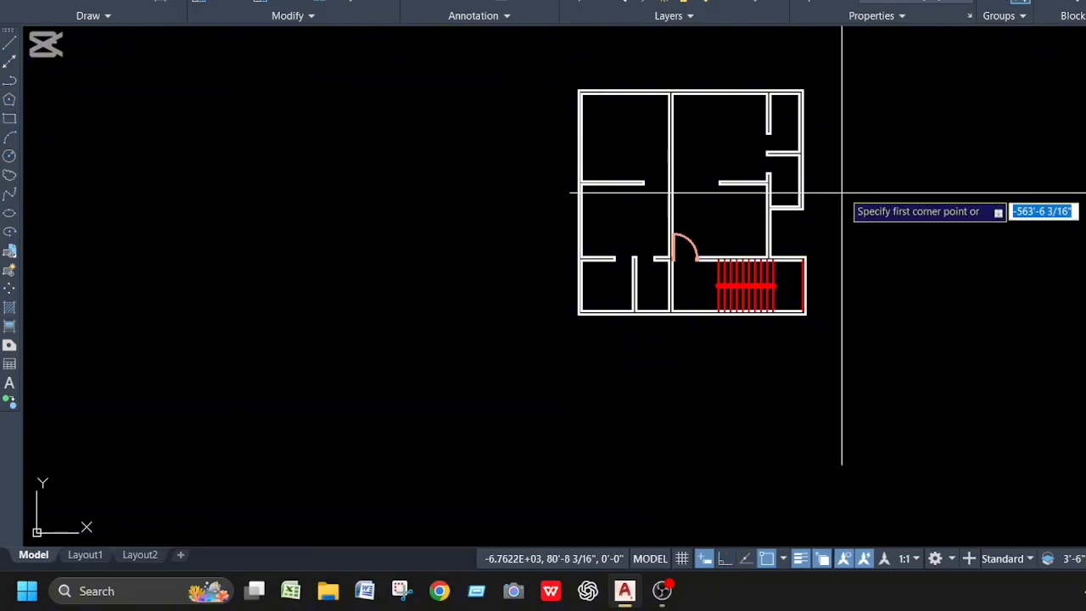
left_click(854, 192)
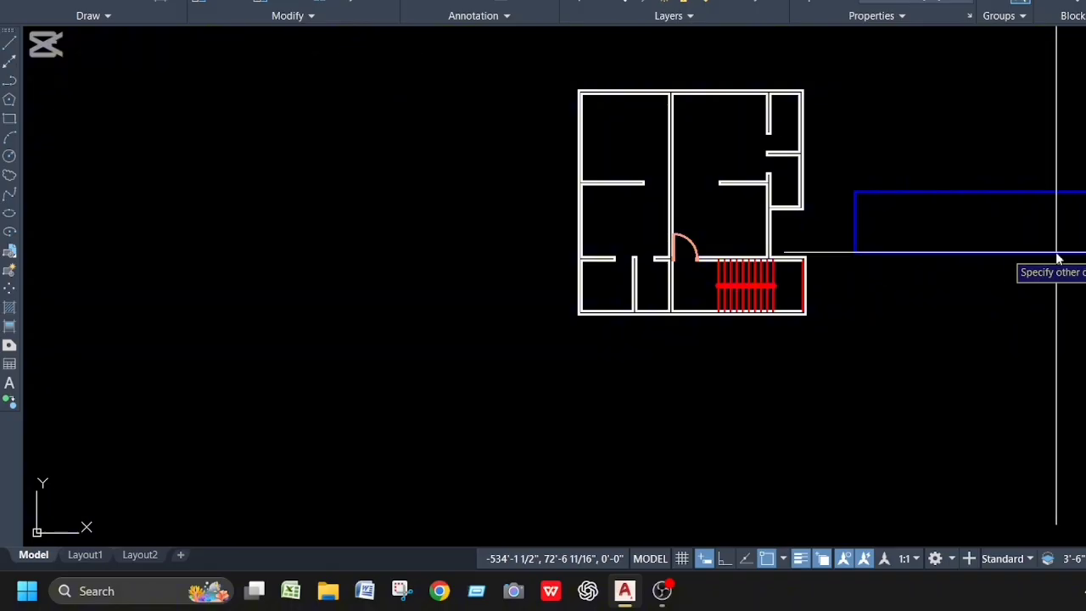
key("Escape")
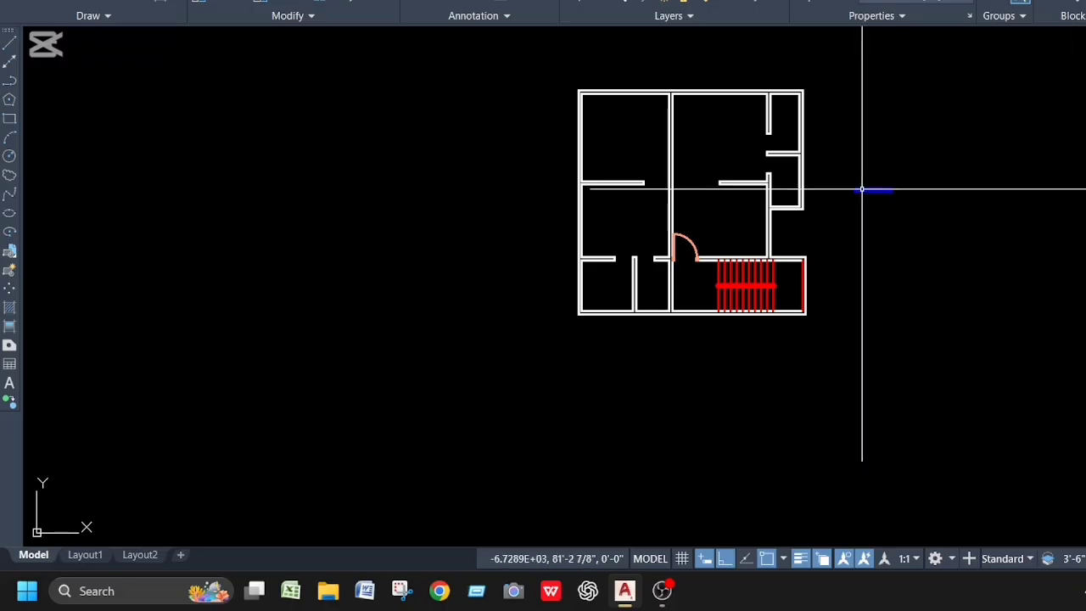
Offset the window rectangle 2" outward and 2" inward
scroll(860, 180, "up", 5)
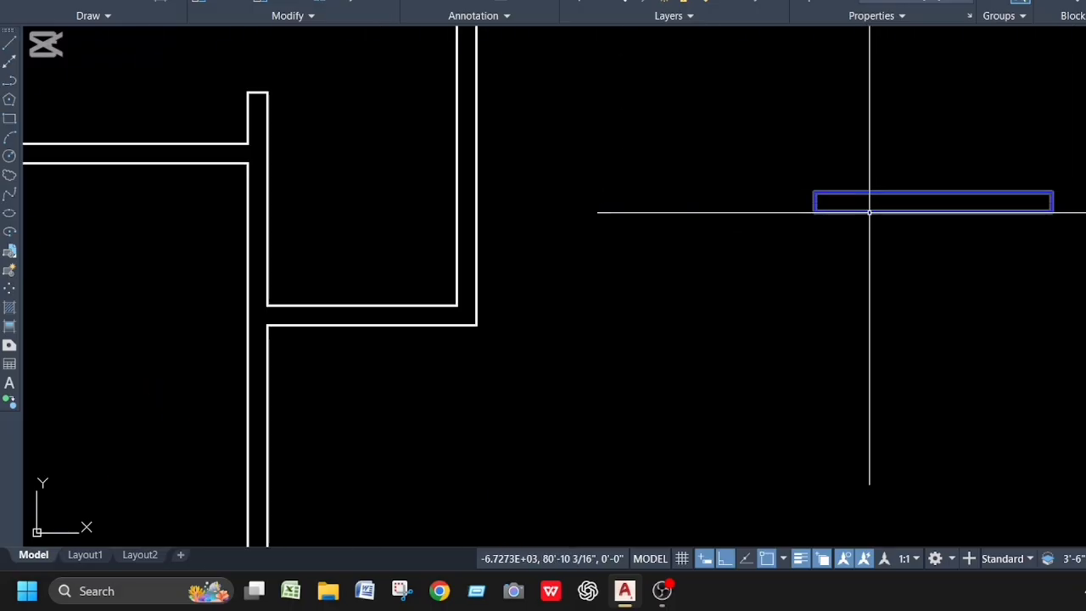
left_click(731, 113)
left_click(1085, 339)
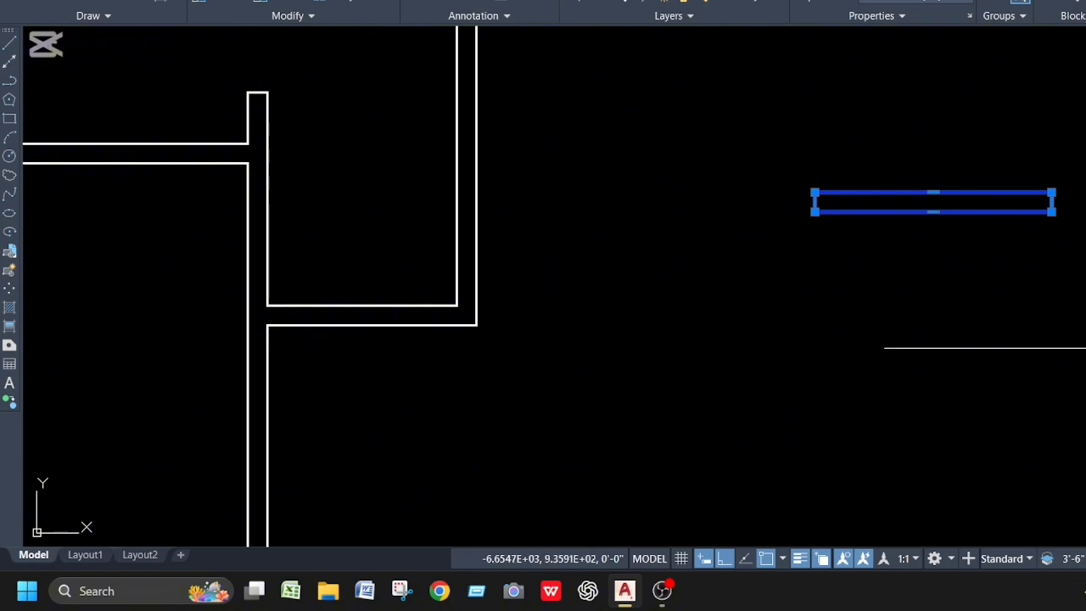
type("o")
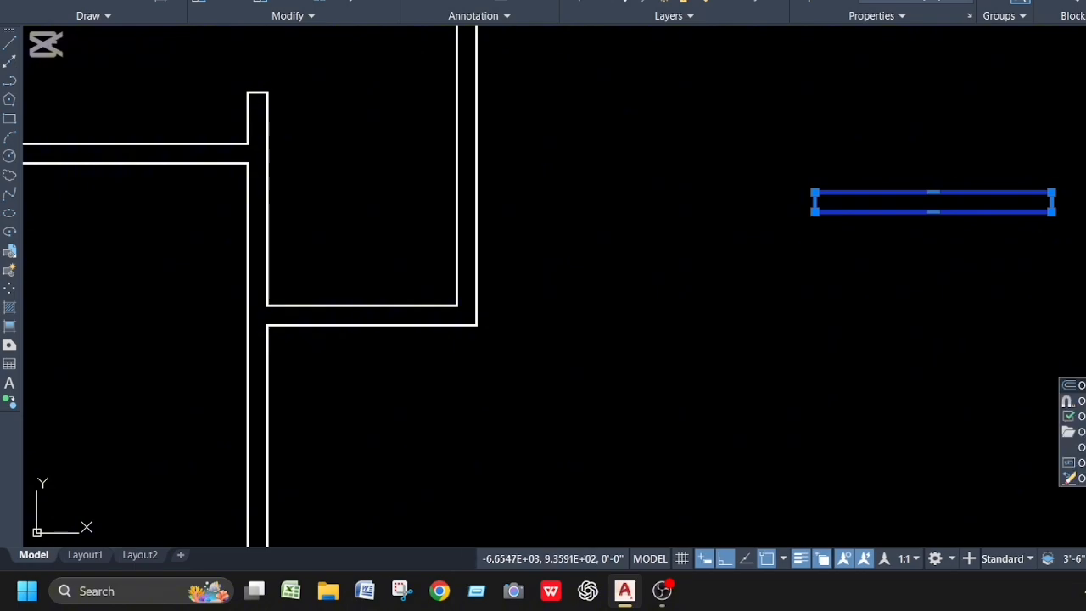
key("Return")
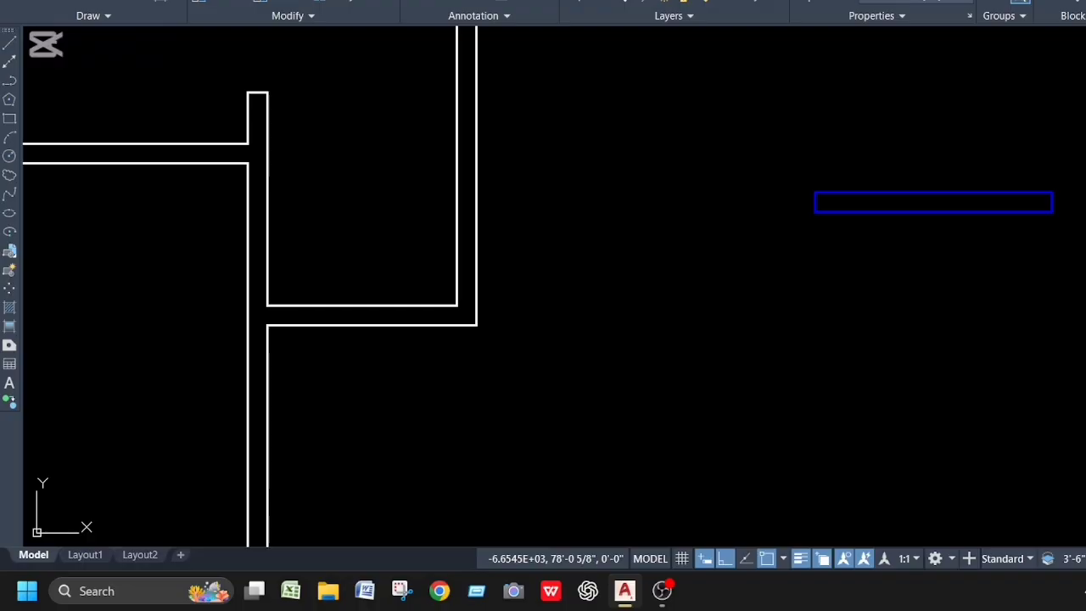
left_click(1051, 212)
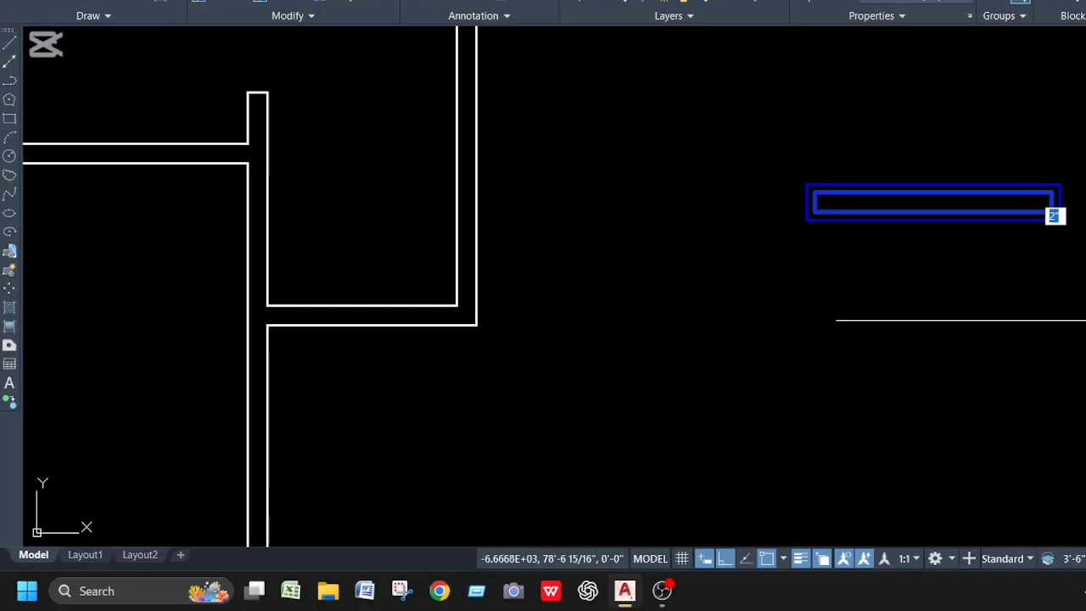
left_click(984, 188)
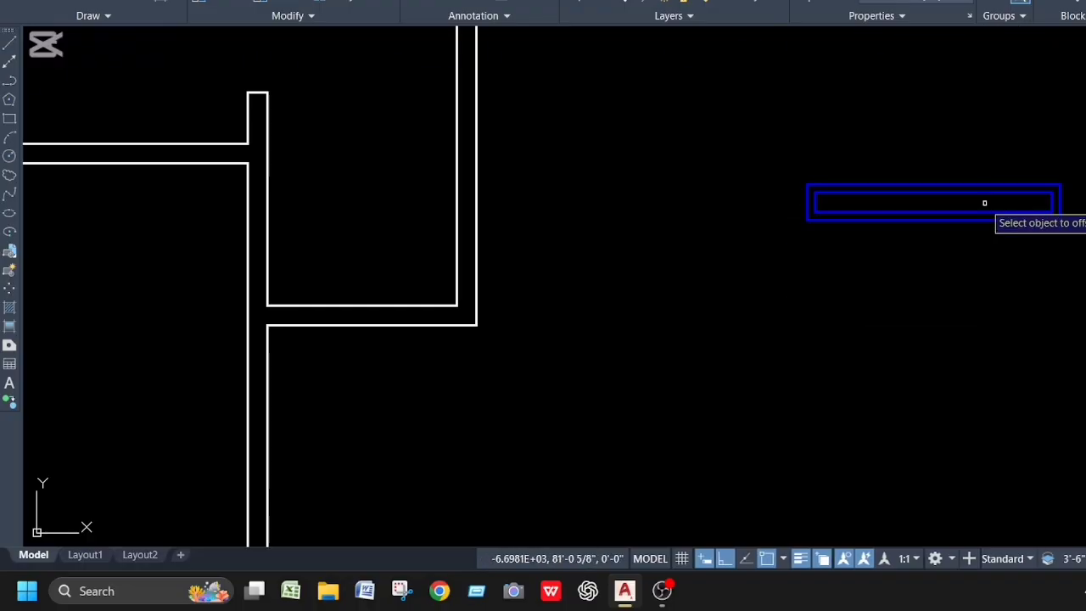
left_click(937, 212)
left_click(937, 203)
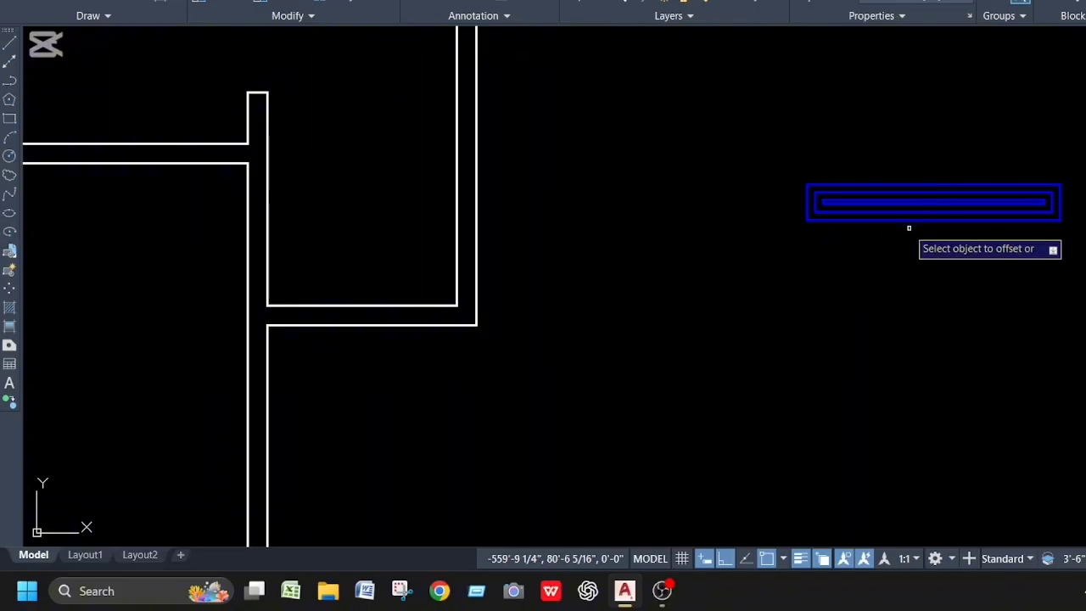
Erase the outermost rectangle of the window symbol
left_click(881, 218)
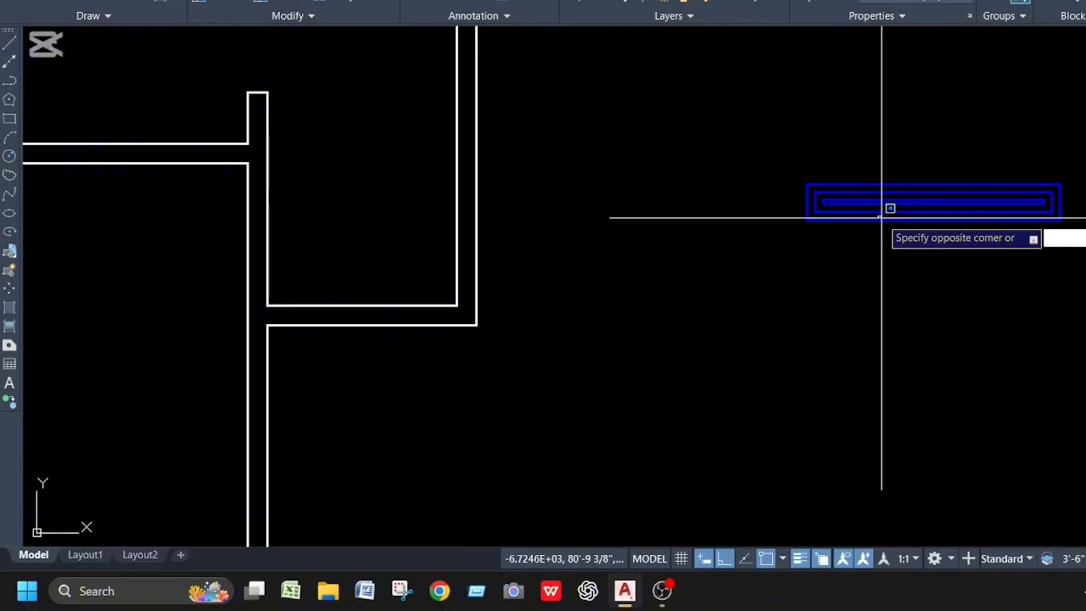
left_click(882, 218)
left_click(881, 218)
right_click(891, 204)
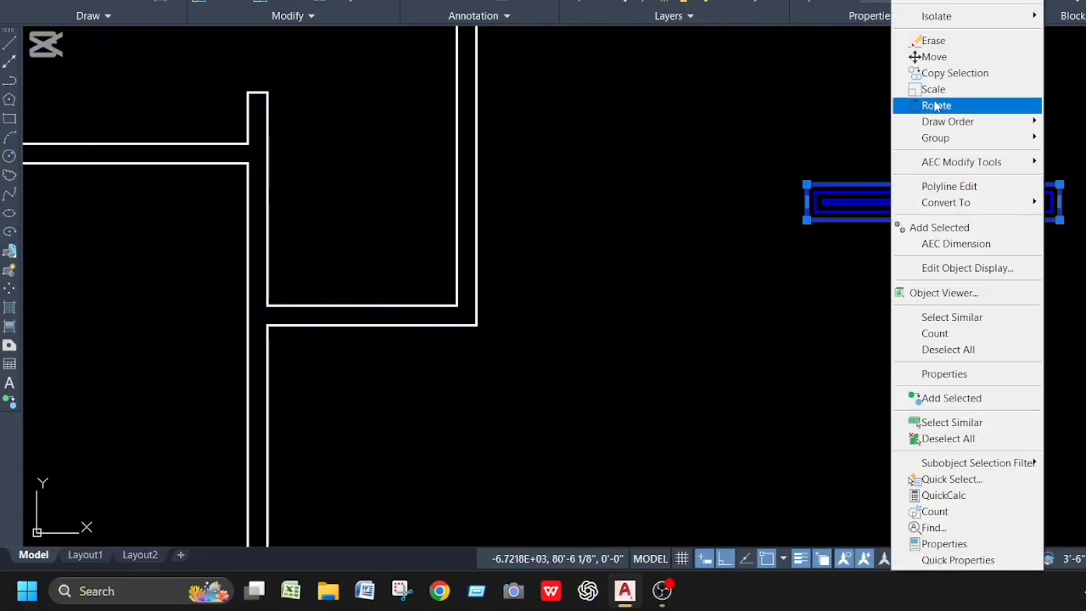
left_click(969, 43)
scroll(944, 164, "down", 2)
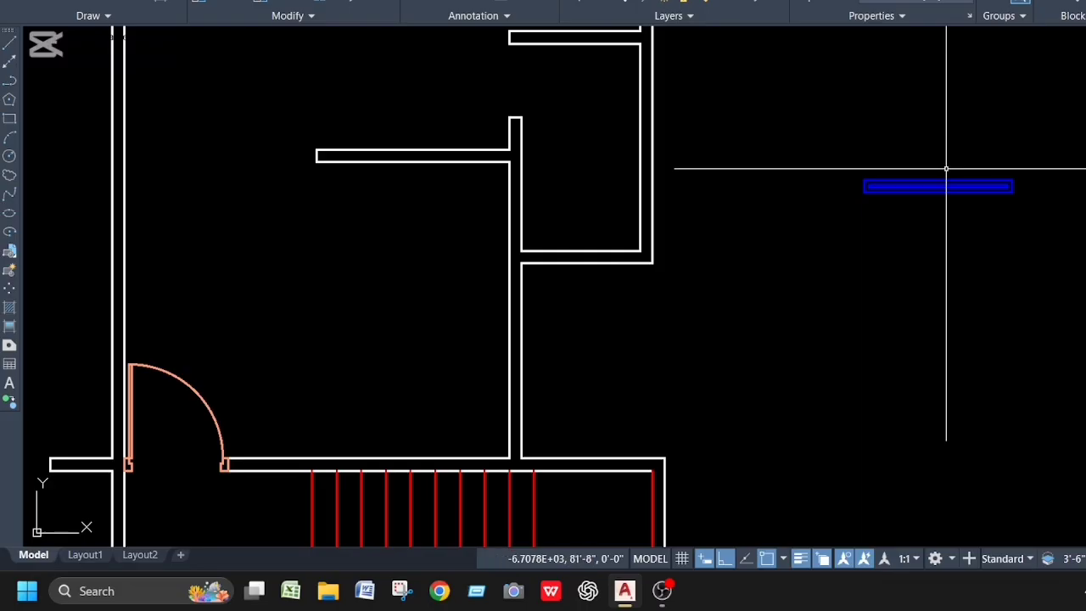
Copy the window symbol from its centre into the north exterior wall of both the northwest room and the room east of it
left_click(841, 142)
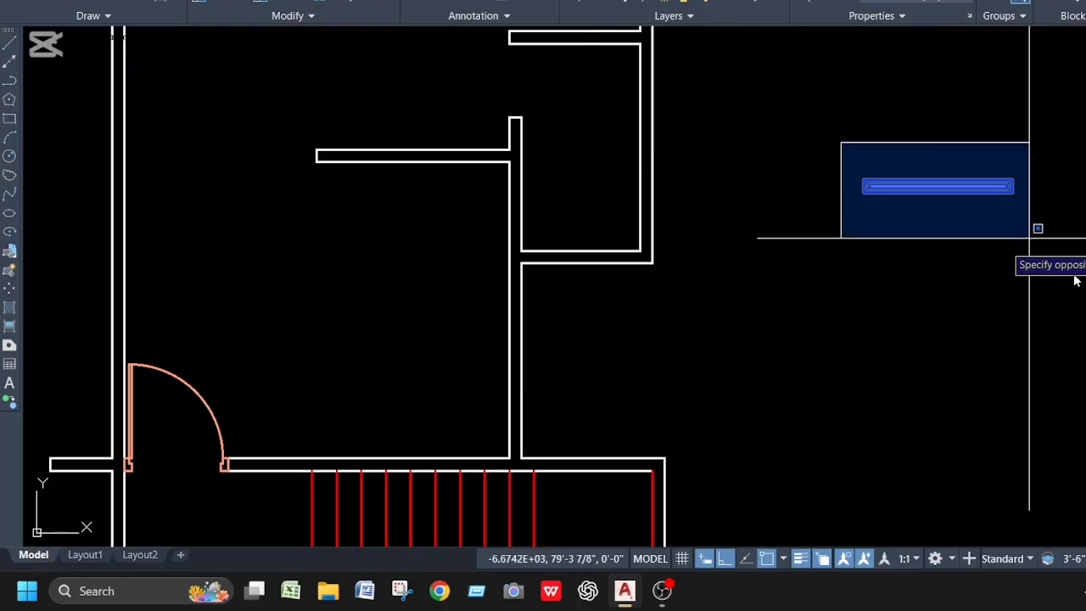
left_click(1077, 239)
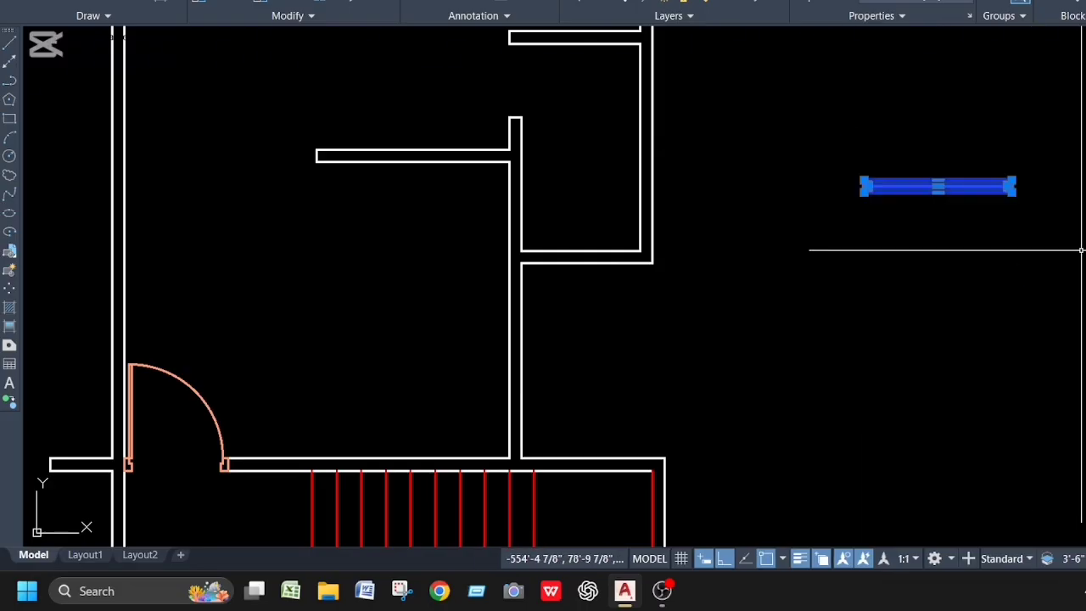
type("m")
key("Return")
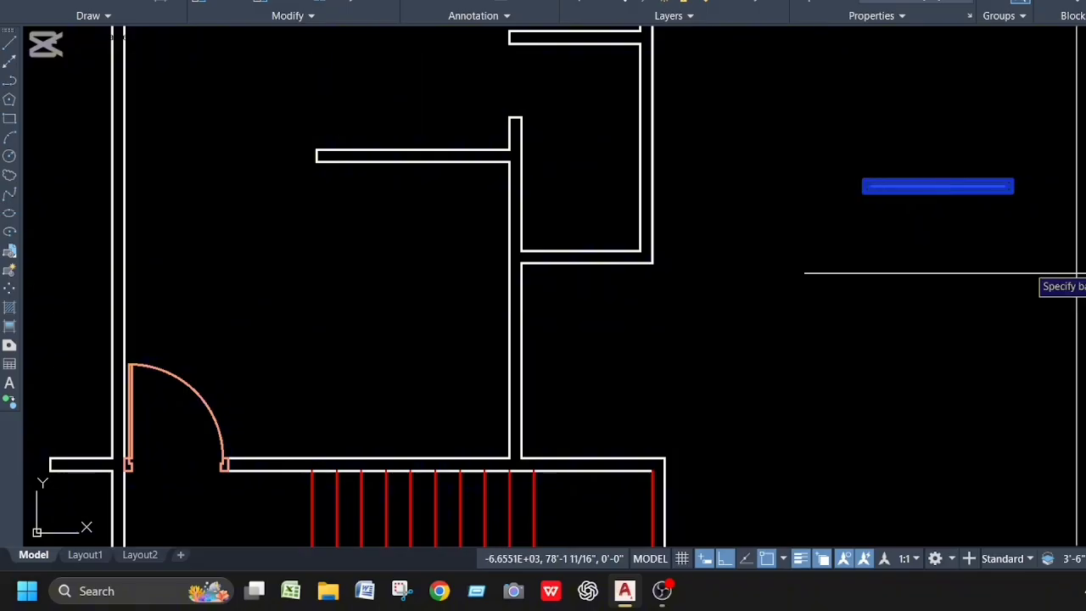
scroll(954, 219, "up", 2)
scroll(954, 221, "up", 1)
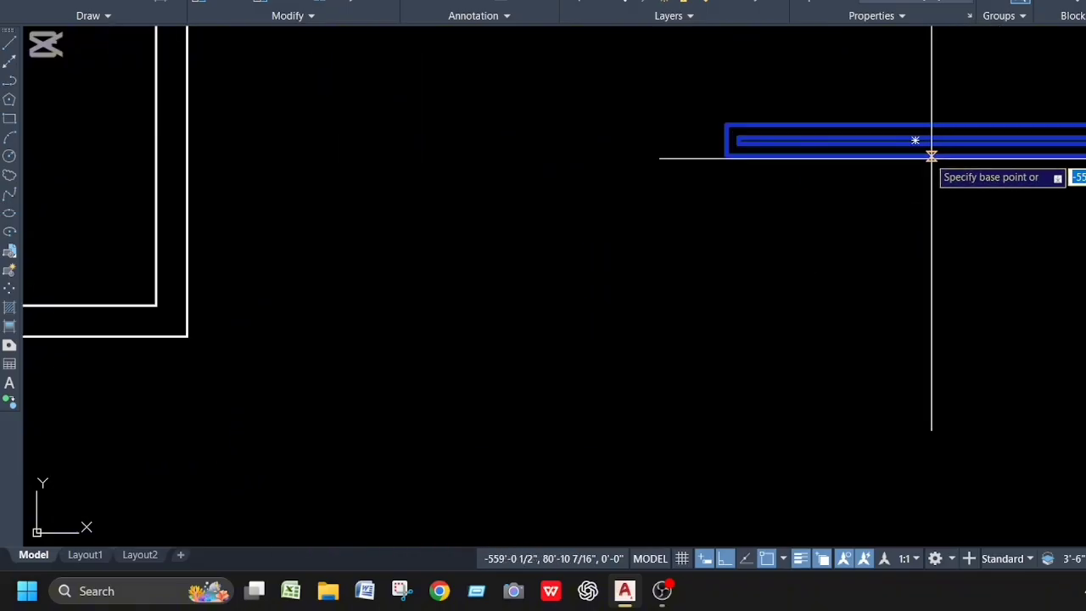
left_click(914, 141)
scroll(914, 141, "down", 5)
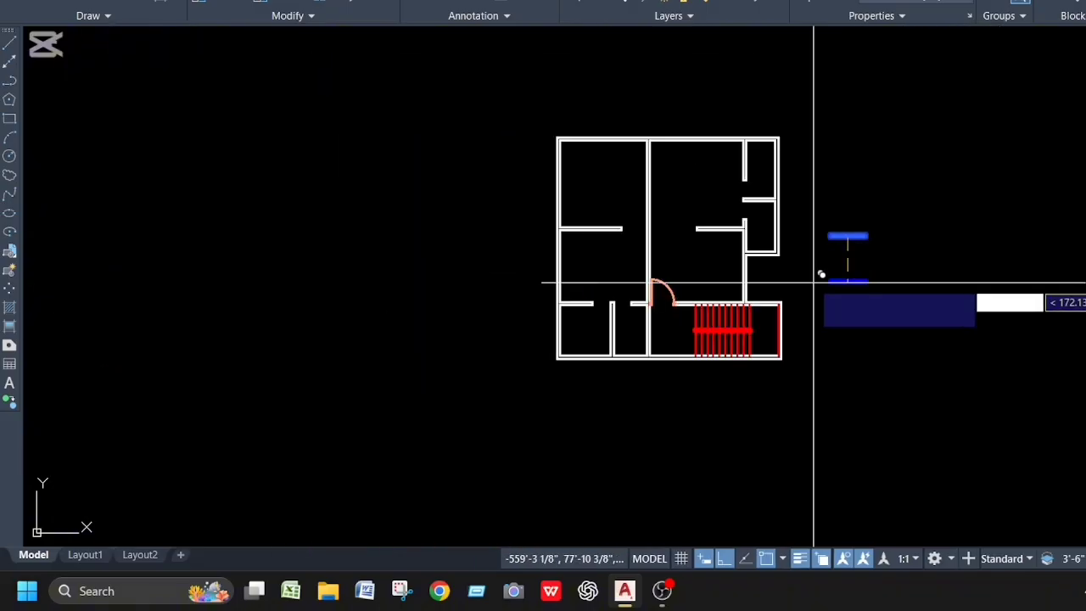
scroll(678, 110, "up", 5)
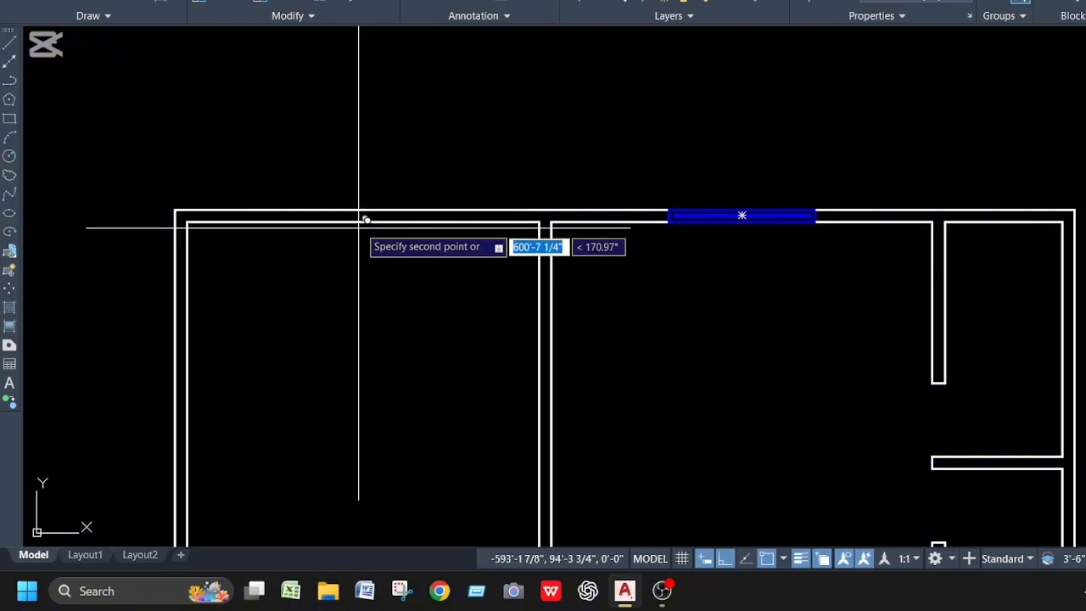
key("Escape")
scroll(582, 157, "down", 6)
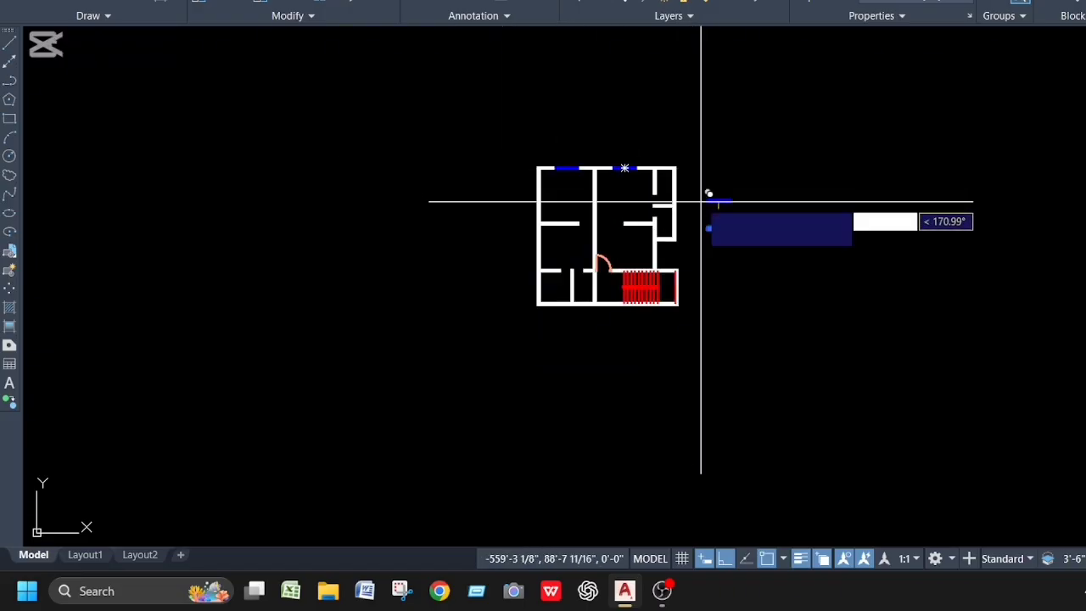
key("Escape")
scroll(691, 216, "up", 2)
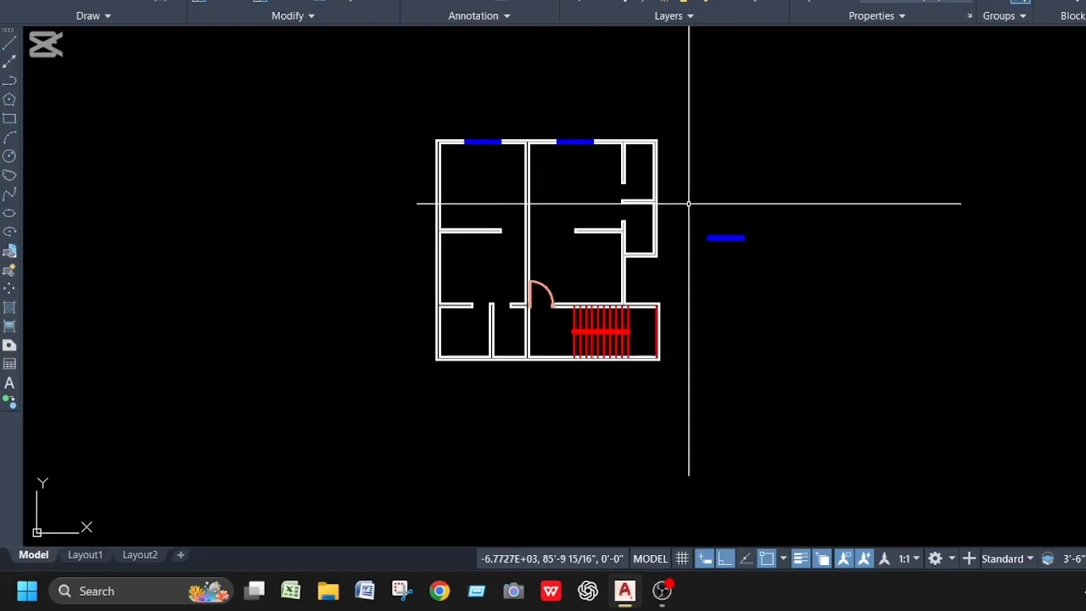
key("space")
left_click(681, 210)
left_click(793, 285)
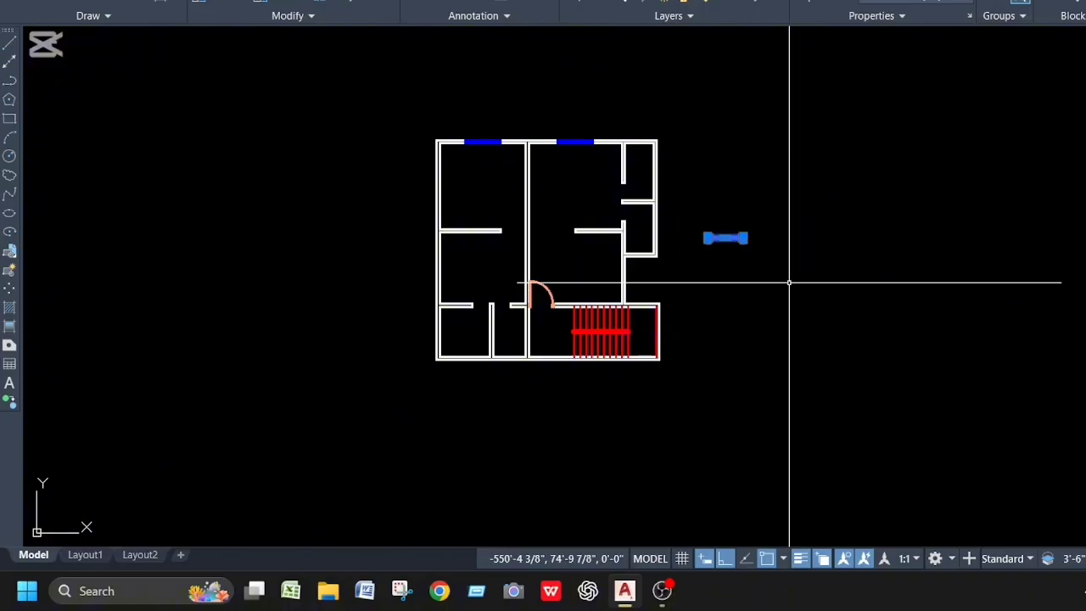
right_click(788, 281)
left_click(835, 97)
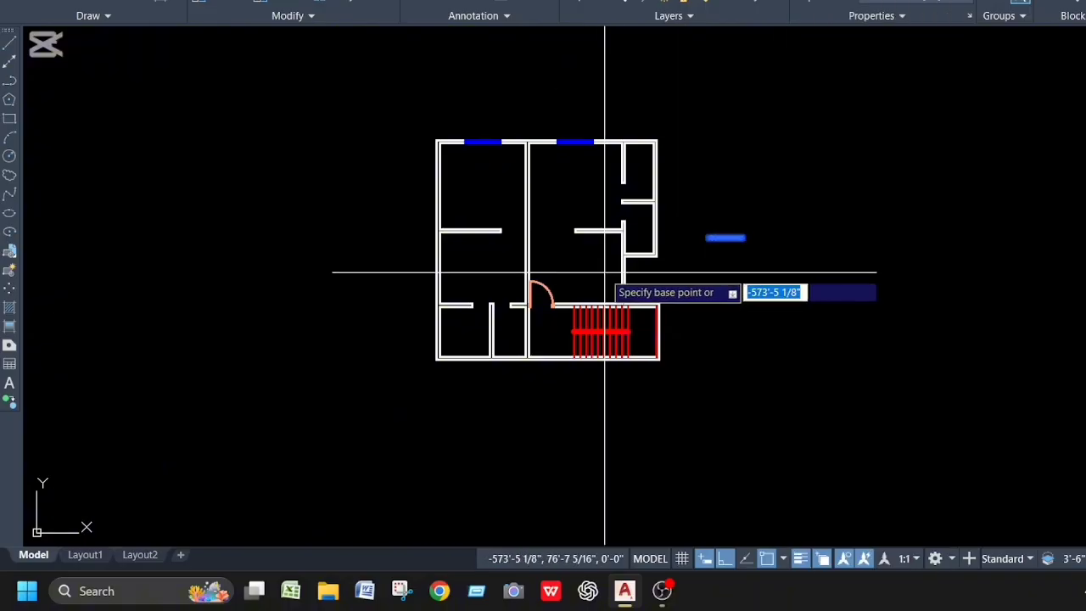
scroll(575, 248, "up", 3)
scroll(571, 239, "down", 3)
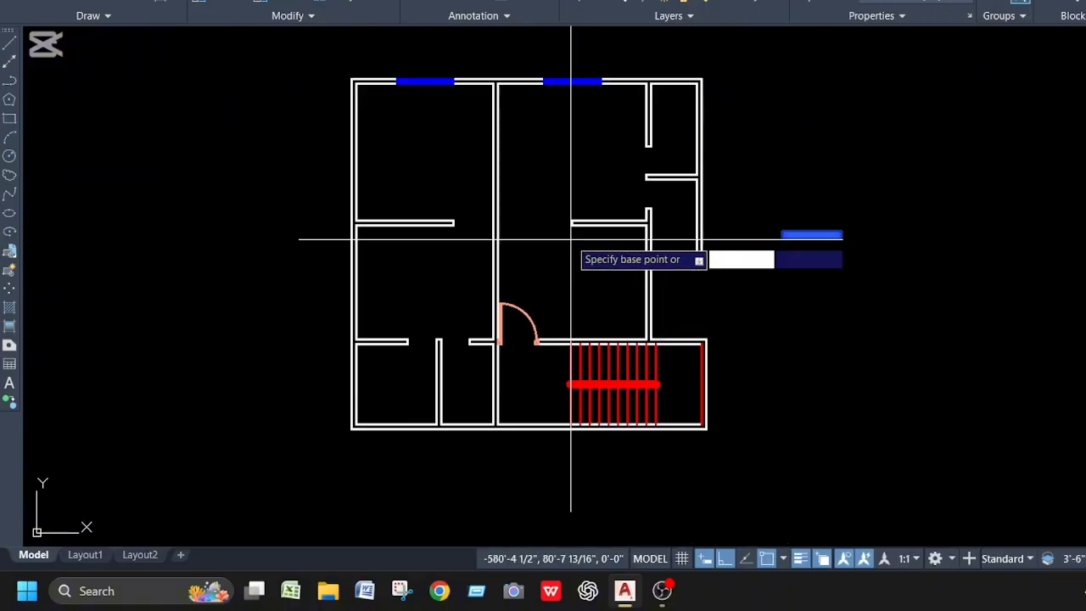
scroll(402, 150, "up", 2)
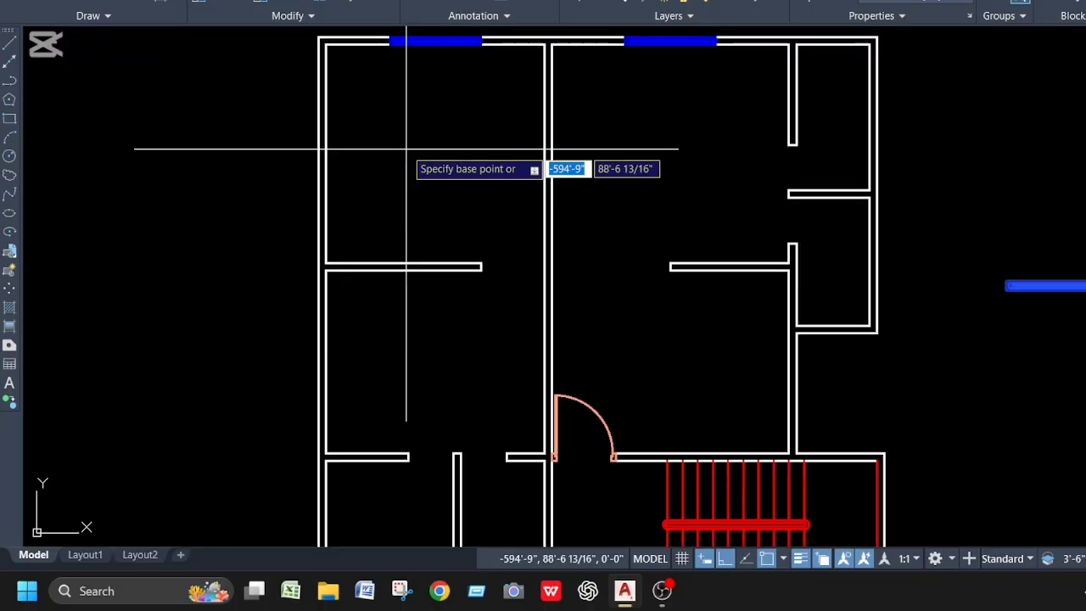
key("Escape")
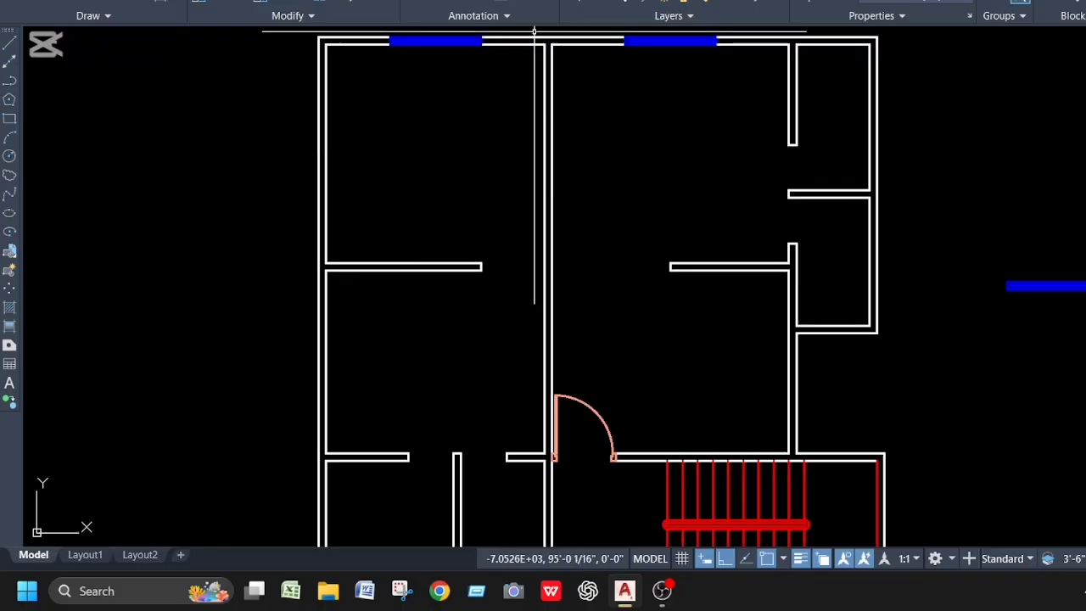
Make the text layer current
left_click(704, 0)
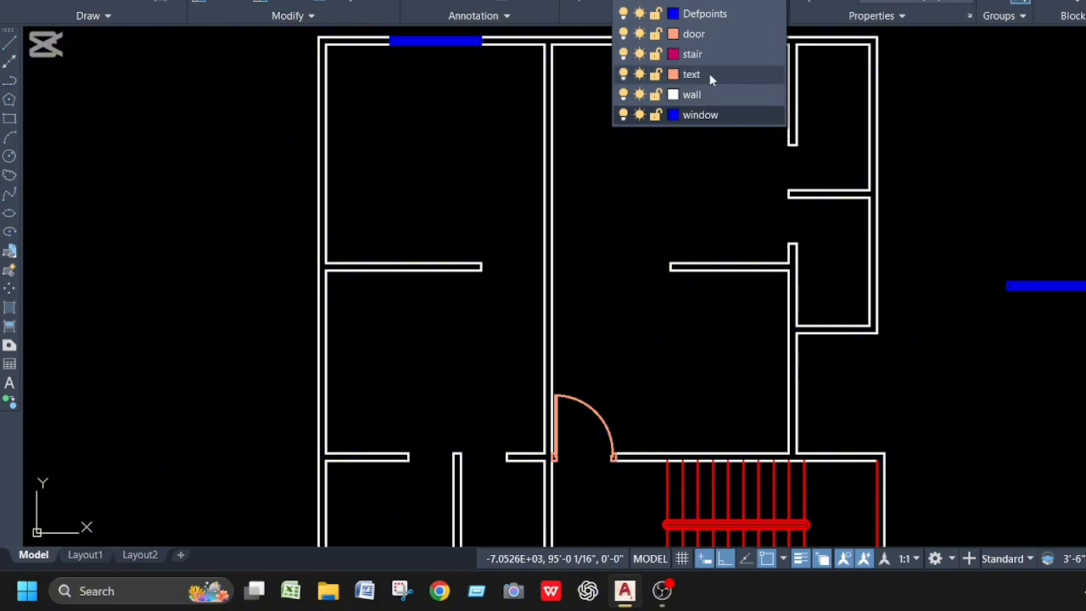
left_click(709, 74)
scroll(603, 113, "down", 2)
scroll(461, 114, "up", 2)
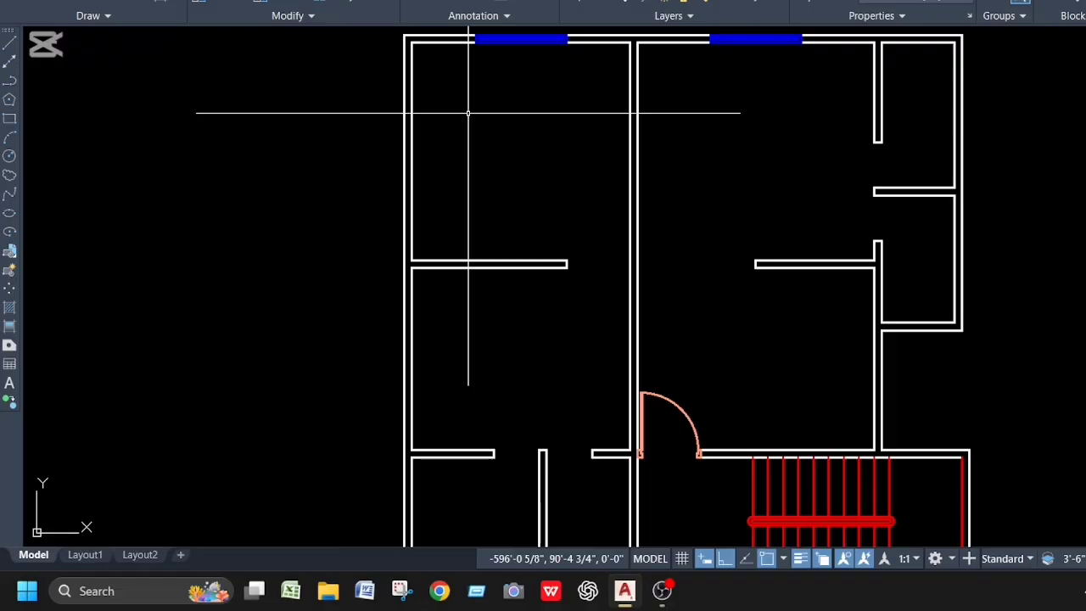
Add a bold multiline text label reading BED ROOM and 12'-0"X12'-0" on two lines in the northwest room, and enlarge its text
type("t")
key("Return")
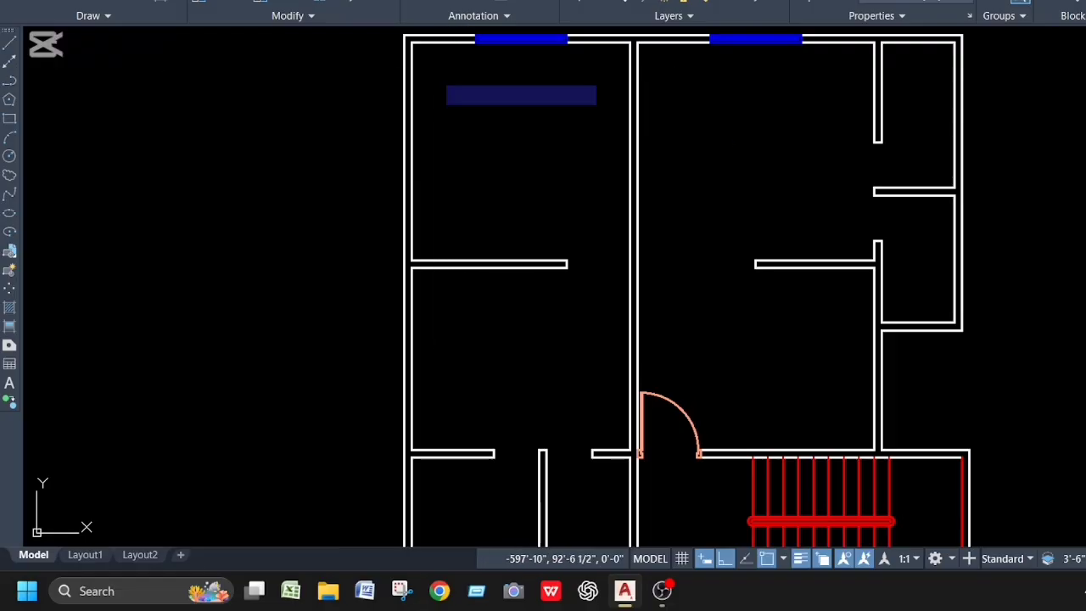
left_click(435, 74)
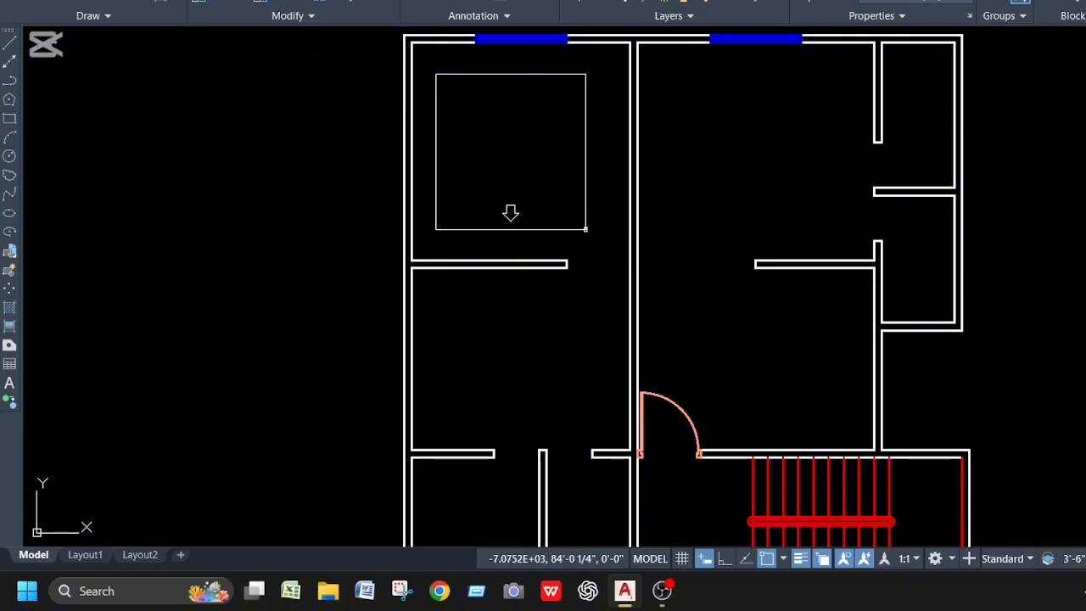
left_click(585, 229)
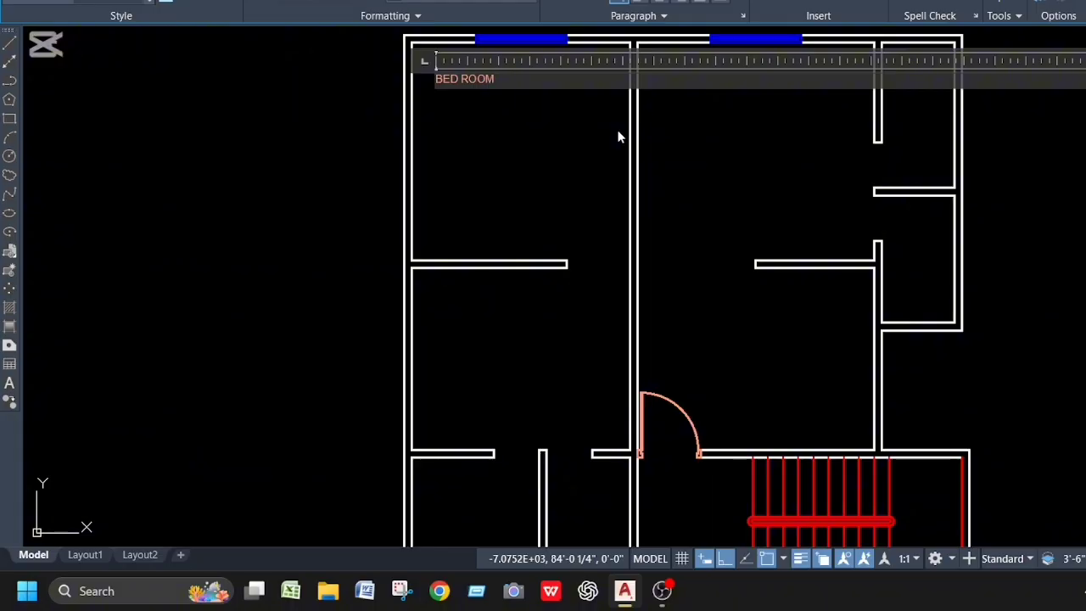
key("Return")
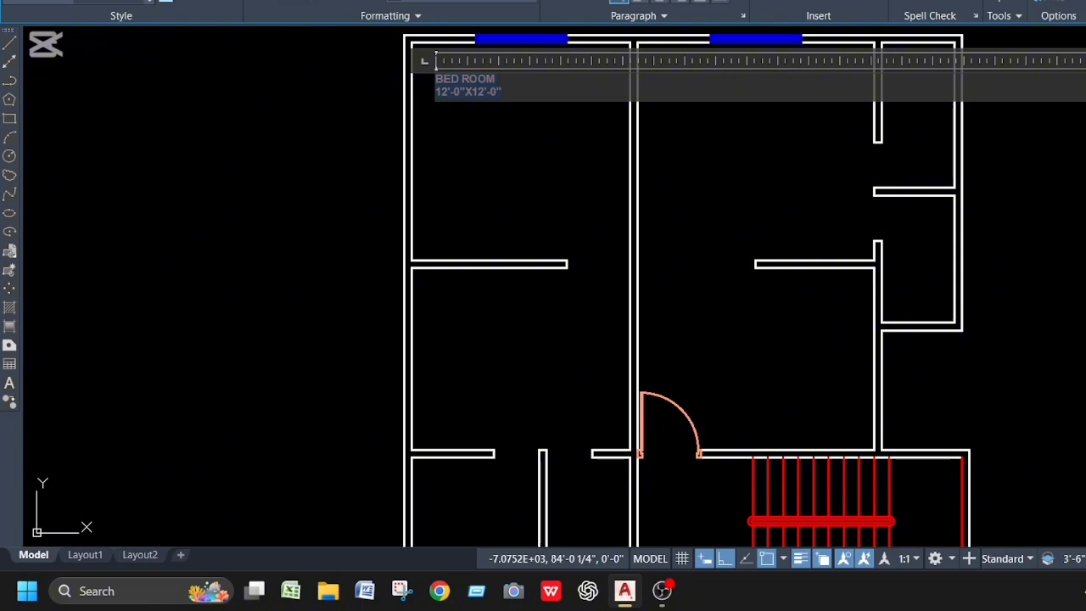
key("Return")
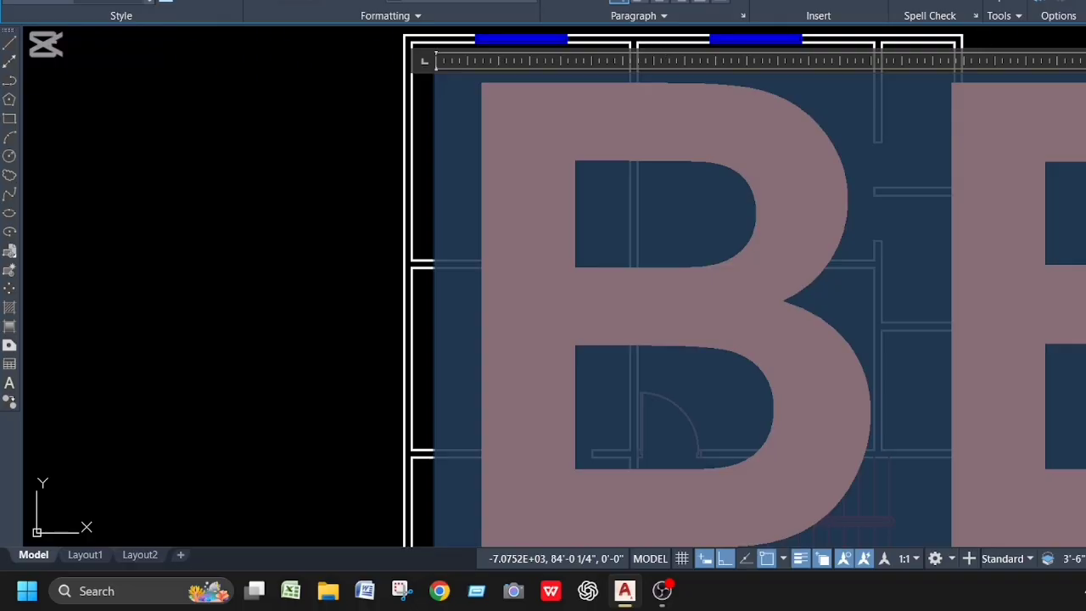
key("Escape")
scroll(785, 157, "down", 2)
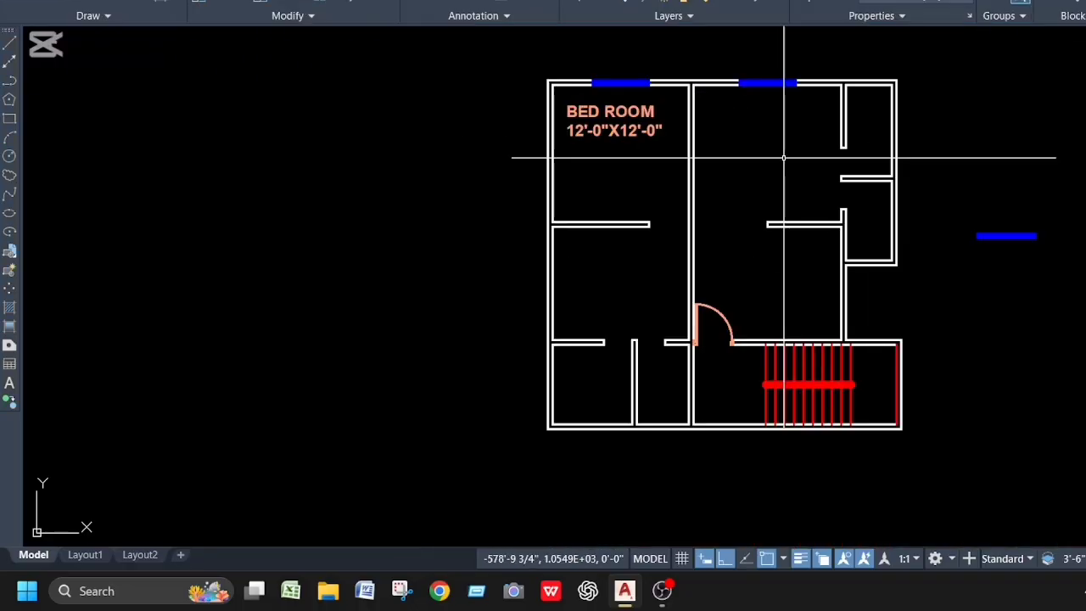
Move the BED ROOM label downward to the centre of the northwest room
left_click(638, 133)
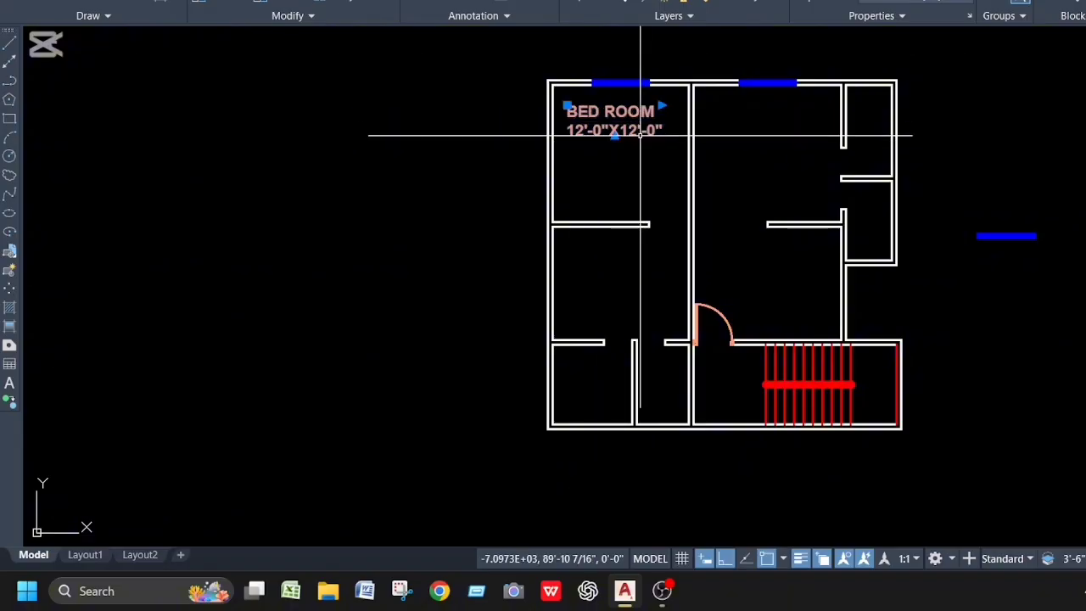
type("m")
key("Return")
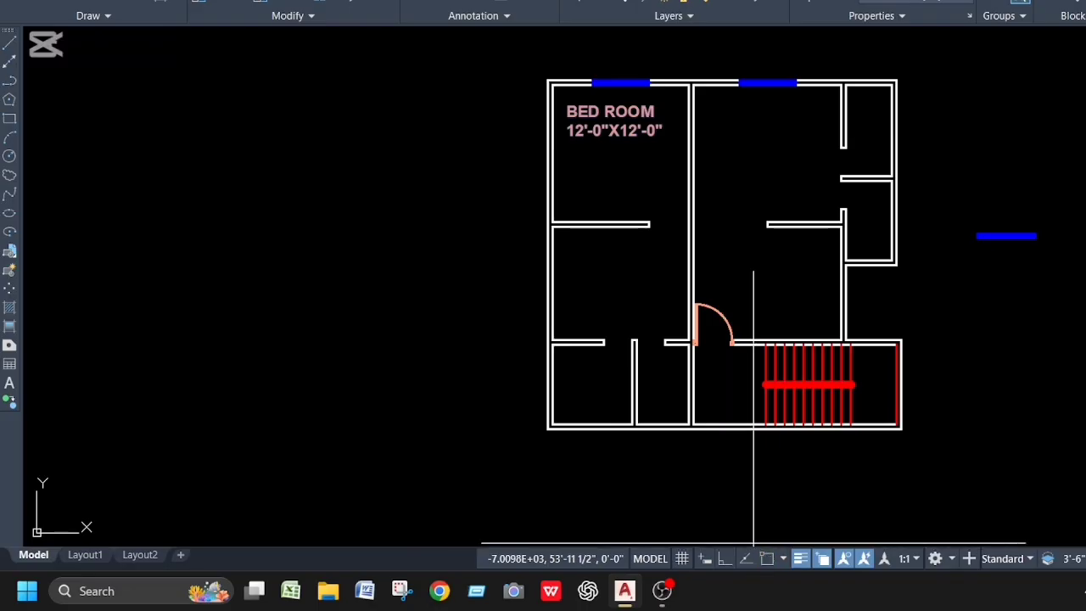
left_click(637, 117)
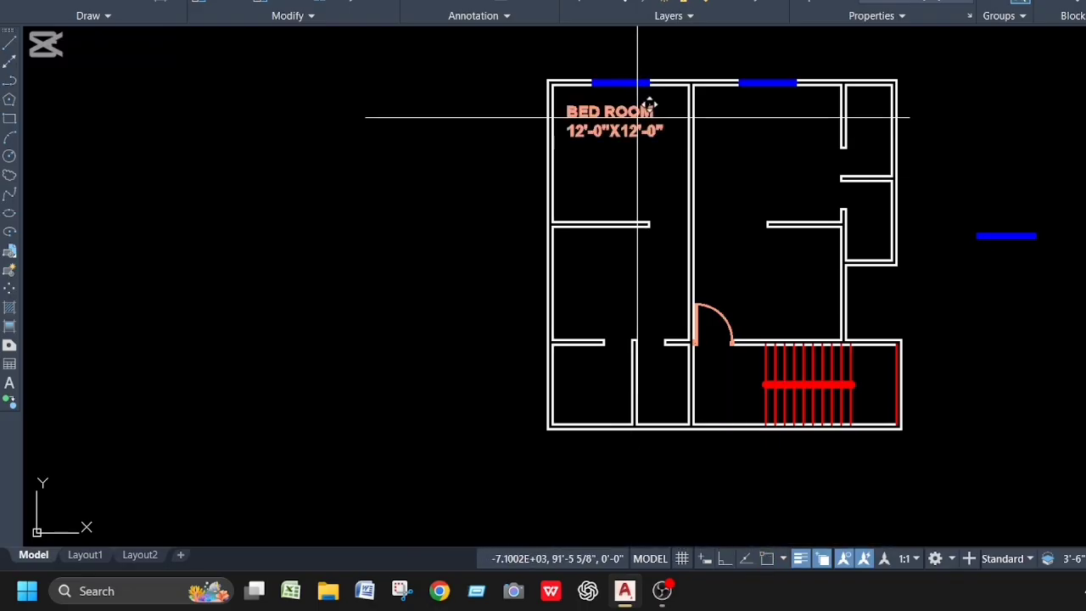
left_click(646, 159)
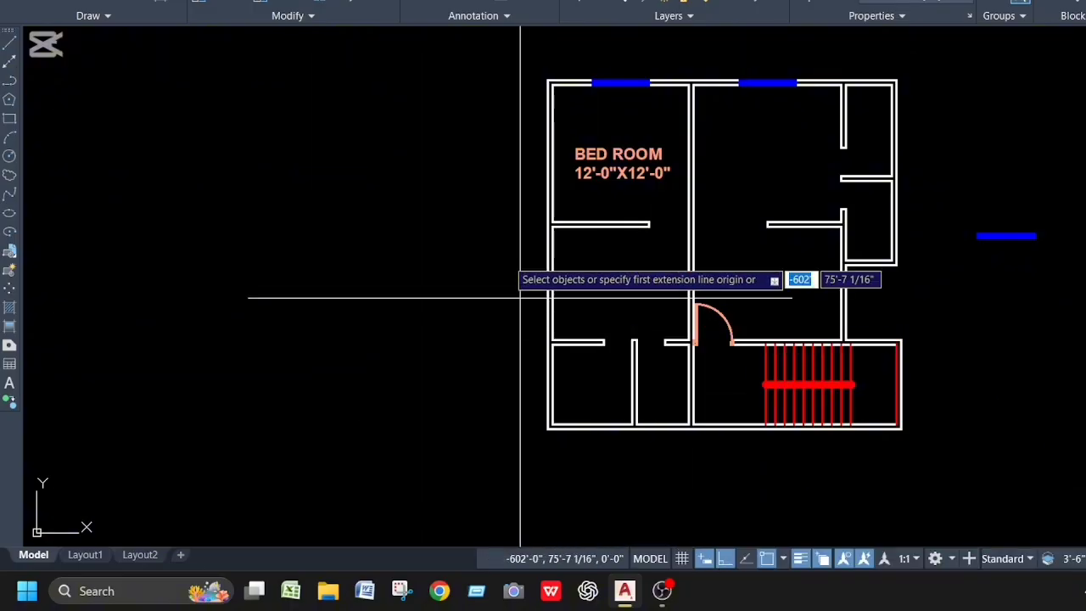
Dimension the full length of the west exterior wall between its outer corners, with the dimension line outside the building
scroll(550, 68, "up", 4)
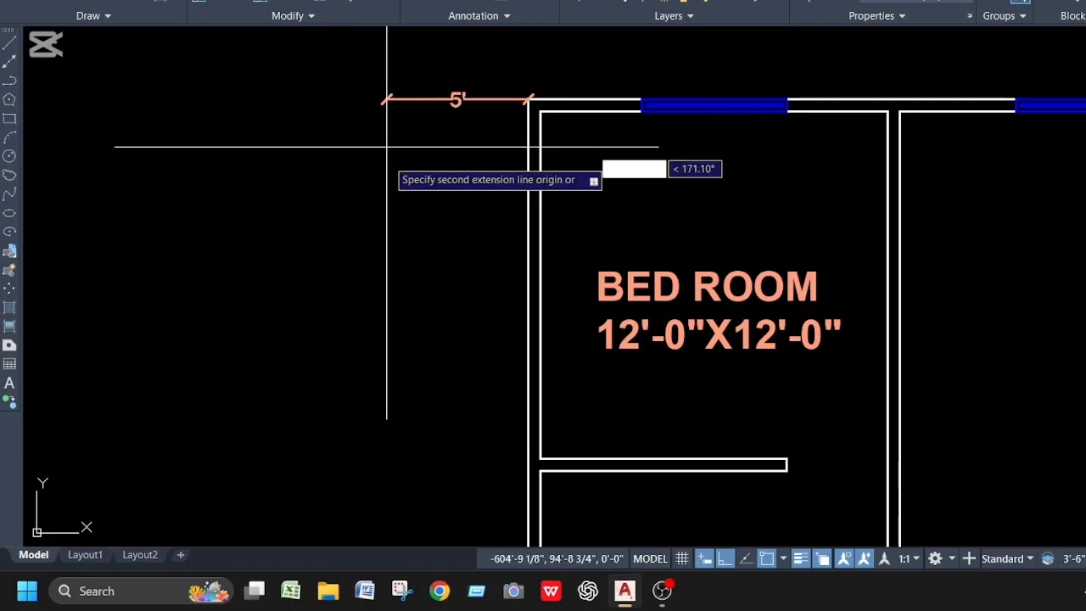
scroll(428, 221, "down", 2)
scroll(428, 221, "down", 2)
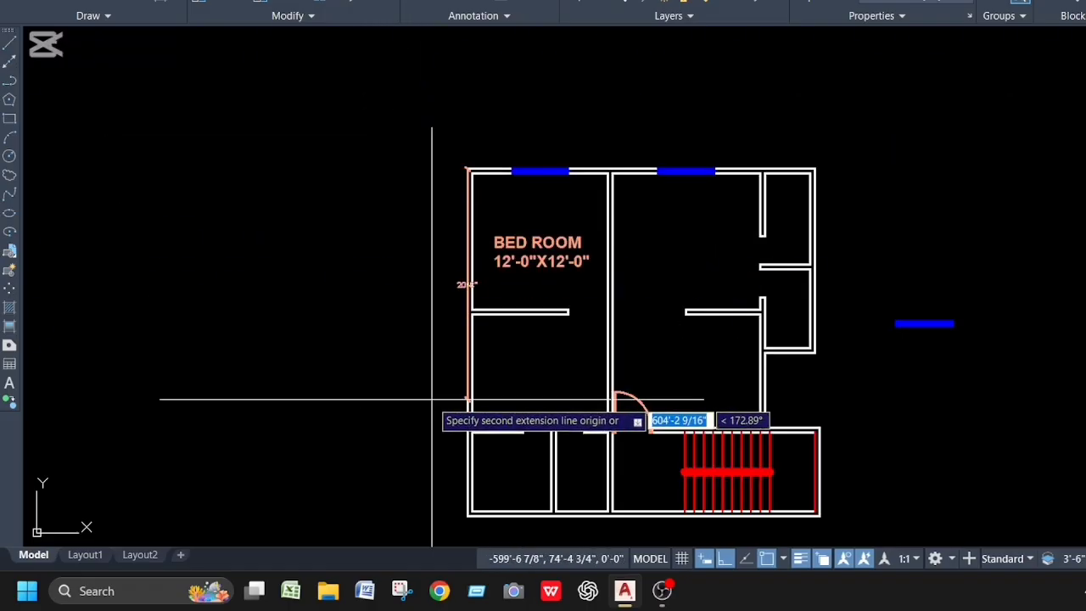
scroll(441, 424, "down", 2)
scroll(452, 475, "up", 2)
scroll(453, 490, "up", 3)
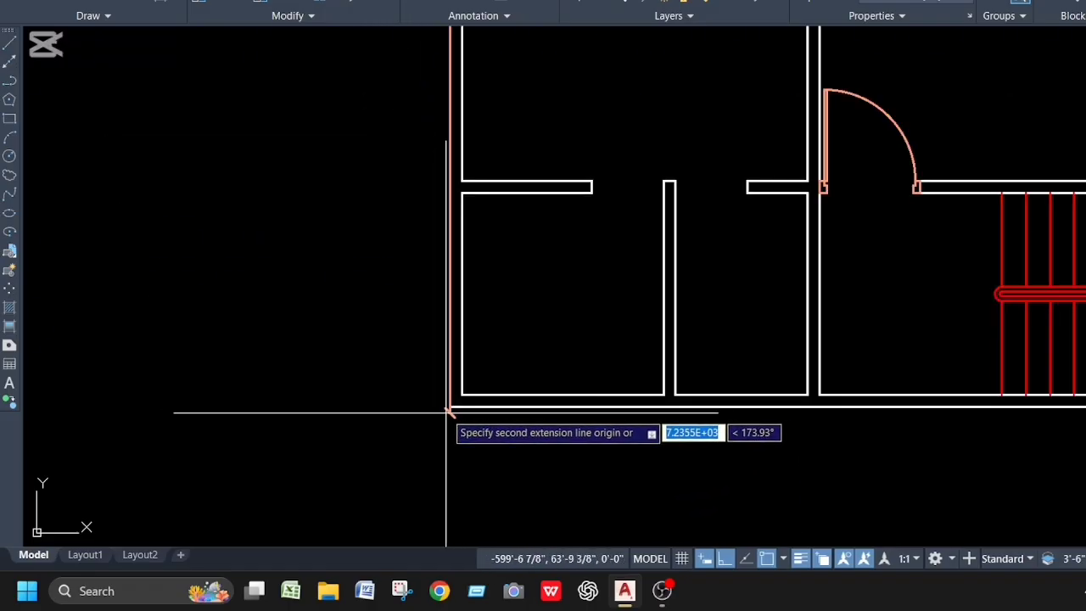
left_click(451, 402)
left_click(372, 398)
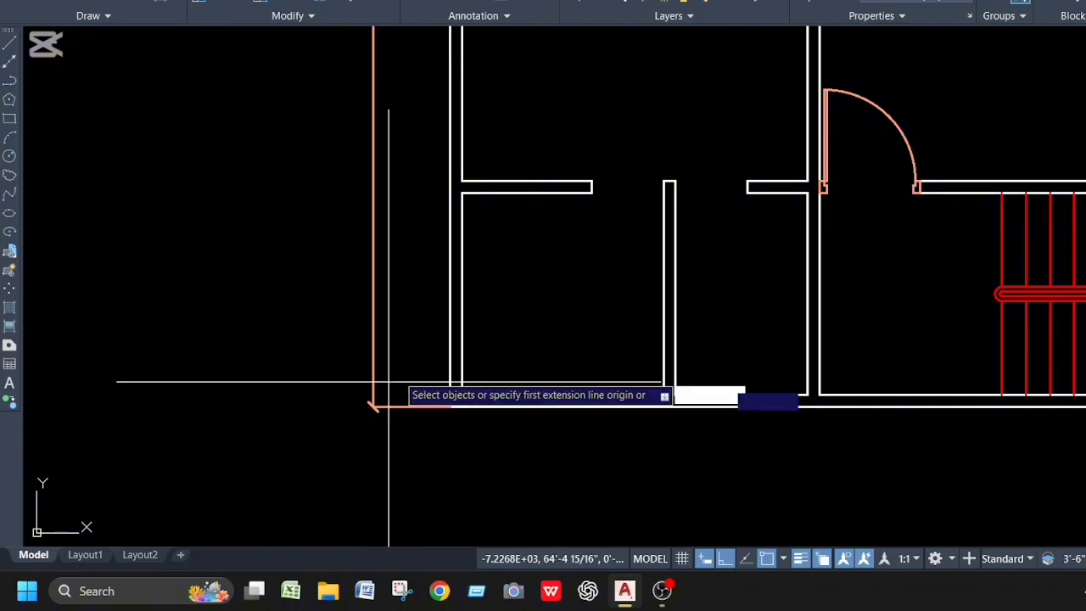
scroll(388, 380, "down", 3)
scroll(441, 255, "up", 3)
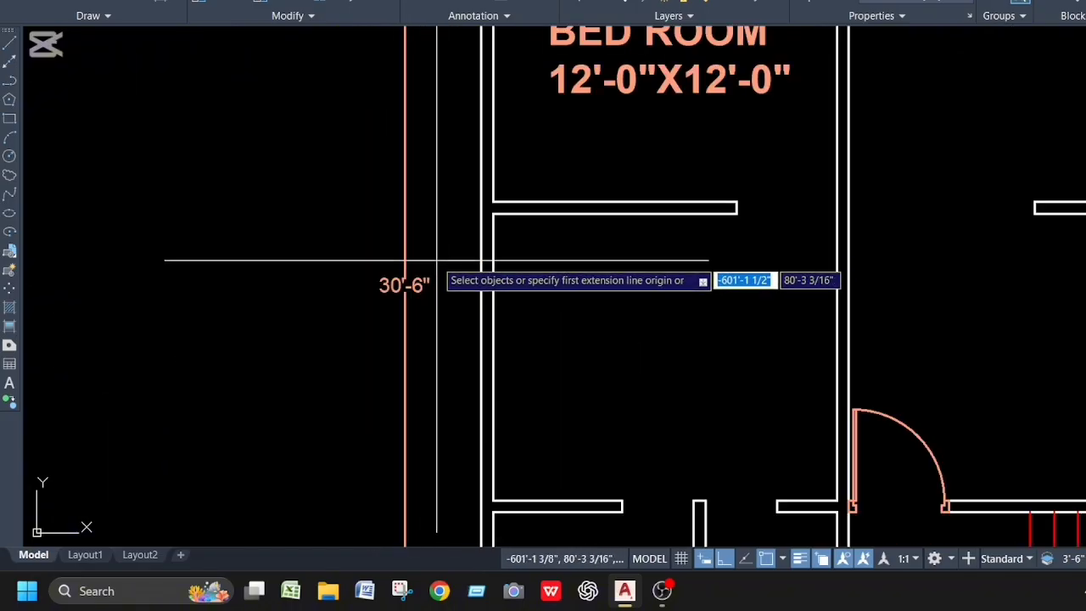
scroll(436, 256, "down", 2)
key("Escape")
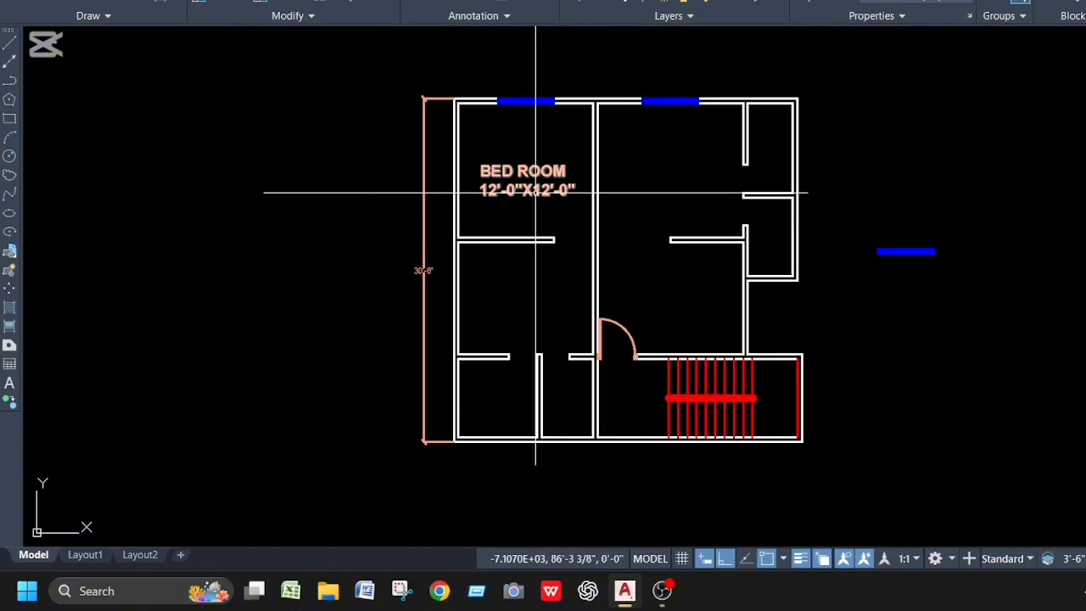
Dimension the full length of the north exterior wall from outer corner to outer corner, placing the dimension line above the plan
type("DIM")
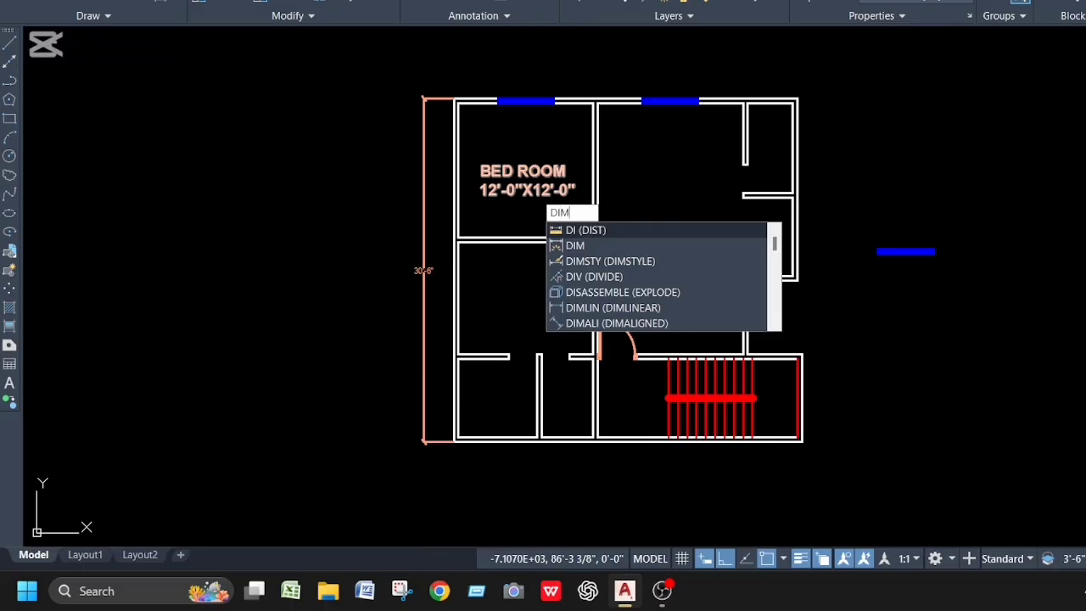
key("Return")
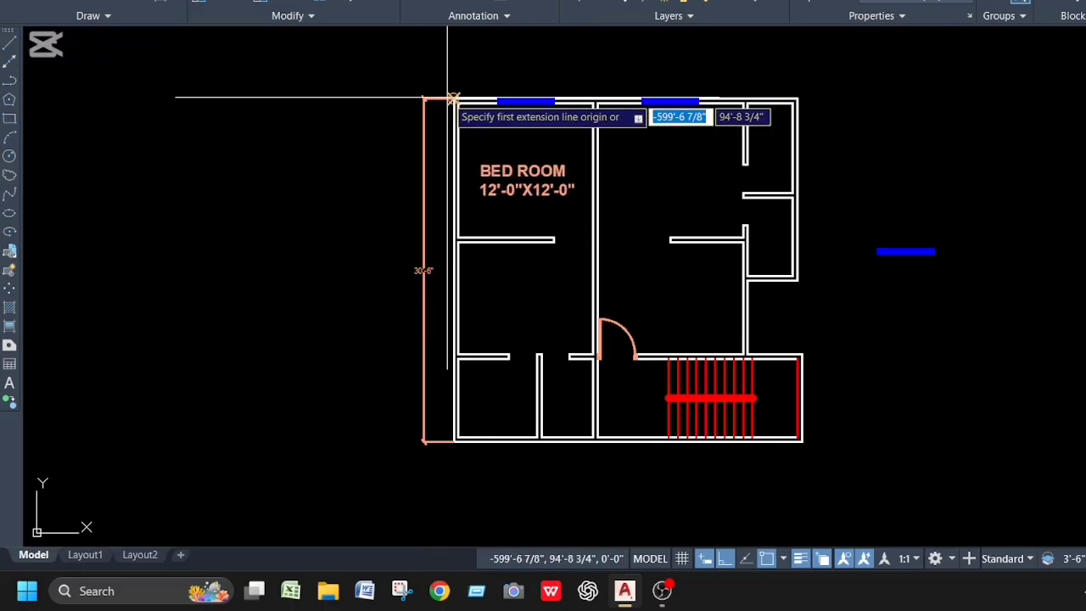
left_click(454, 99)
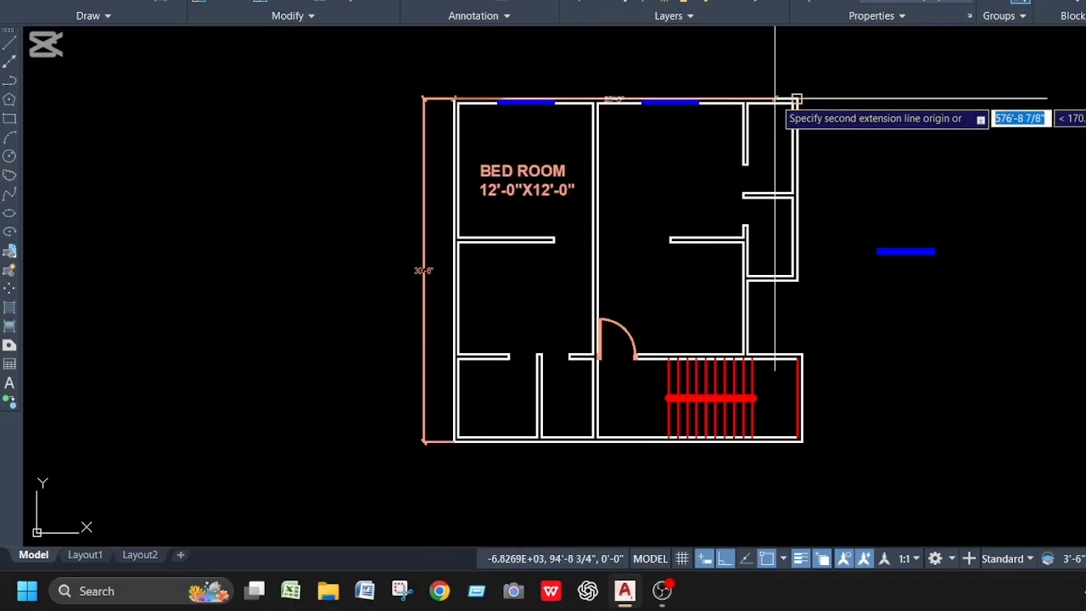
left_click(796, 98)
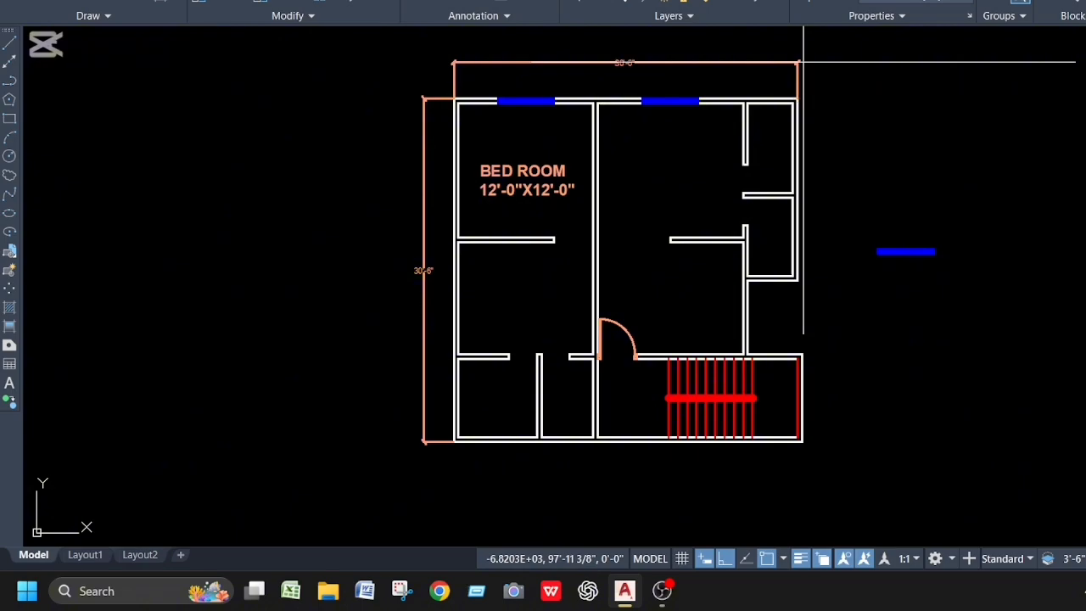
left_click(803, 62)
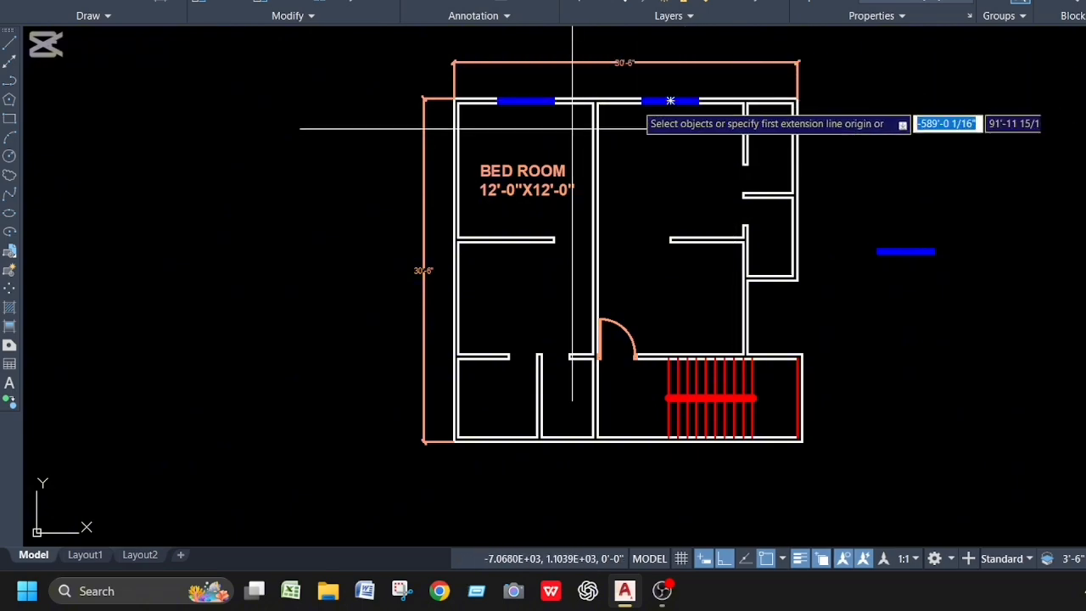